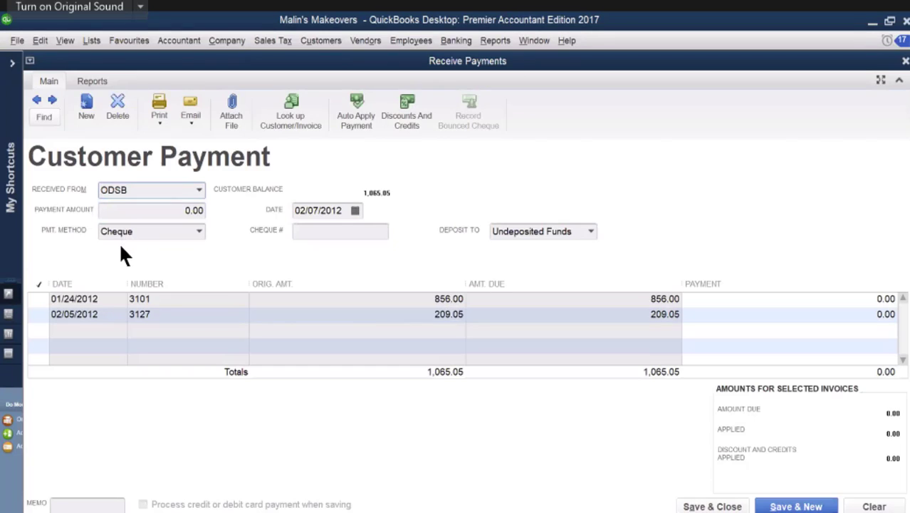
Step: Enter a payment amount of 856.00 from ODSB with cheque number 10034
left_click(198, 212)
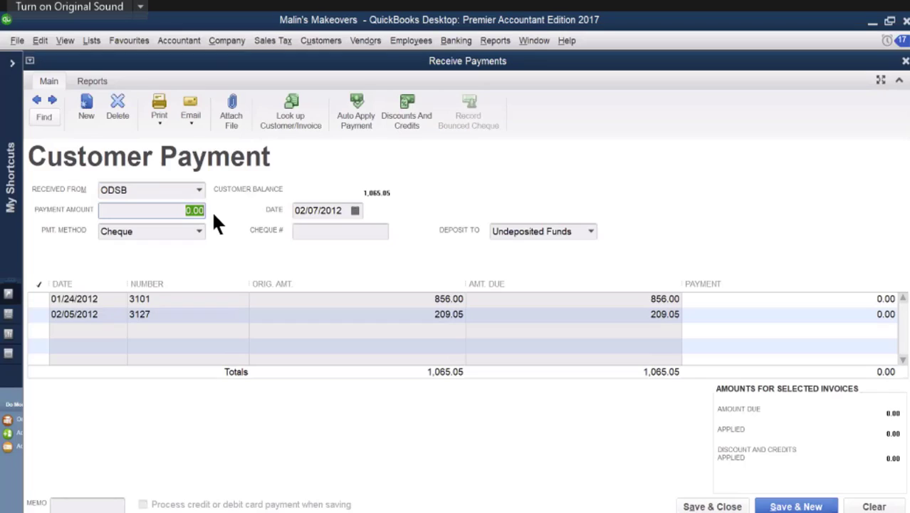
type("856")
left_click(300, 231)
type("1")
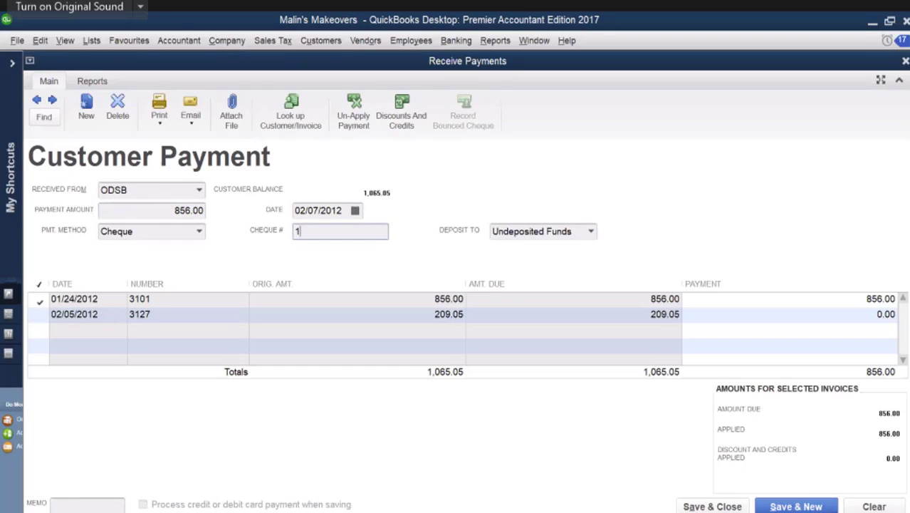
type("0034")
Step: Date the ODSB payment 02/09/2012 and save it, continuing to a new blank payment
left_click(355, 211)
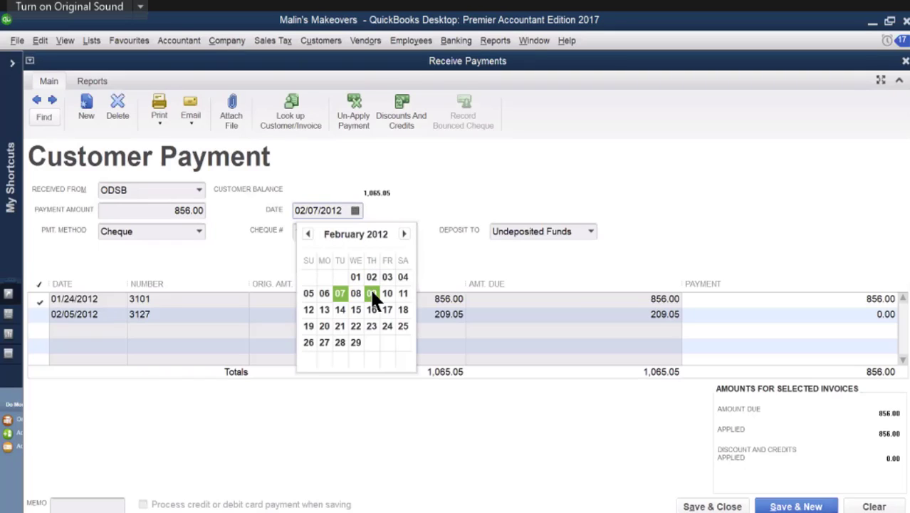
left_click(370, 290)
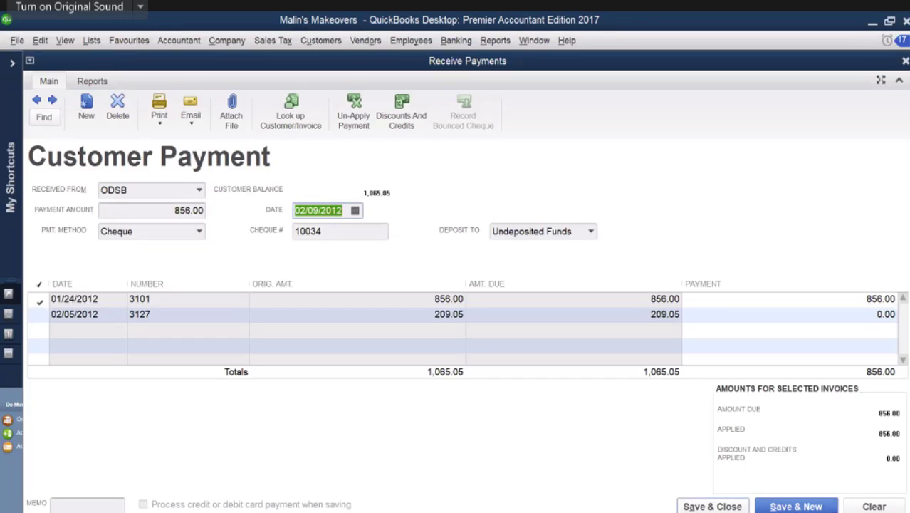
left_click(786, 508)
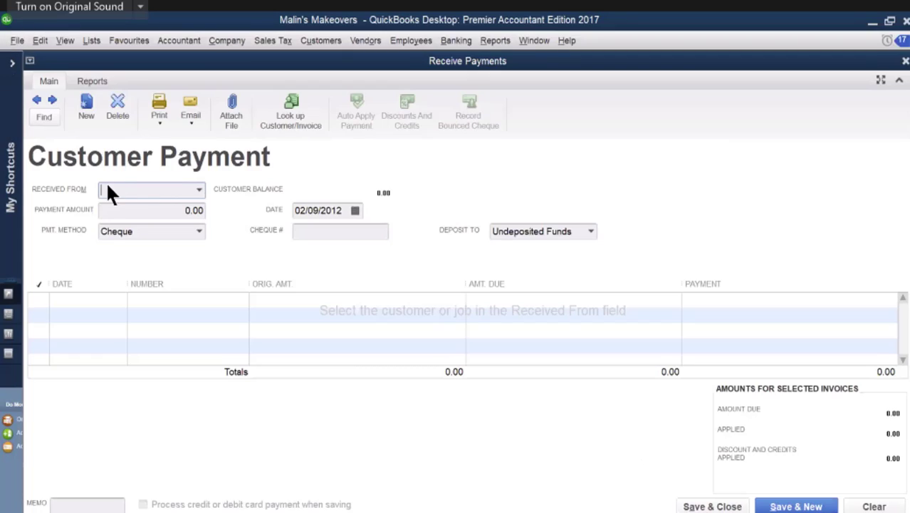
Step: Enter a payment of 300.00 received from Jammers, dated 02/10/2012
type("Jammers")
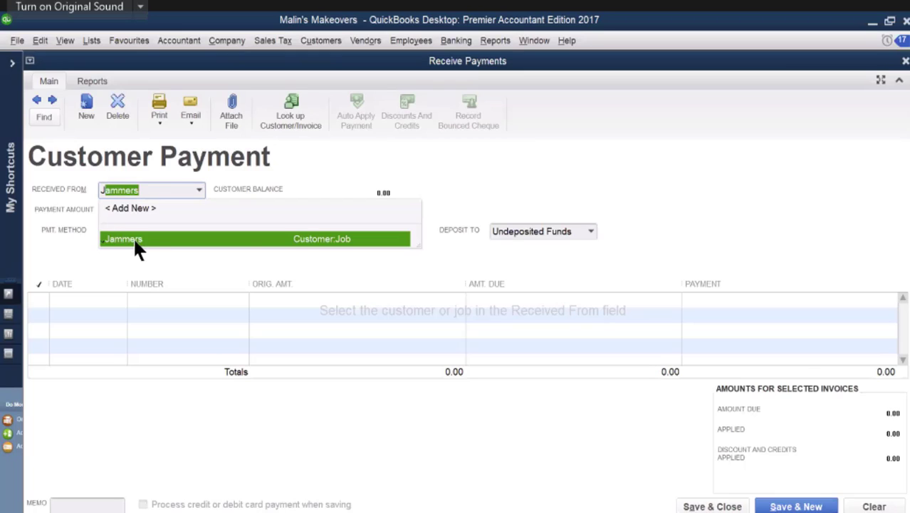
left_click(133, 239)
key("Tab")
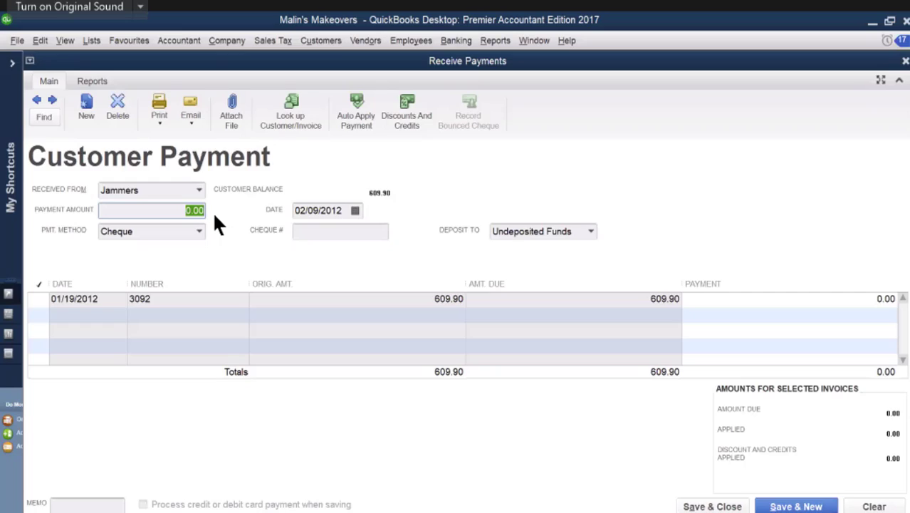
type("300")
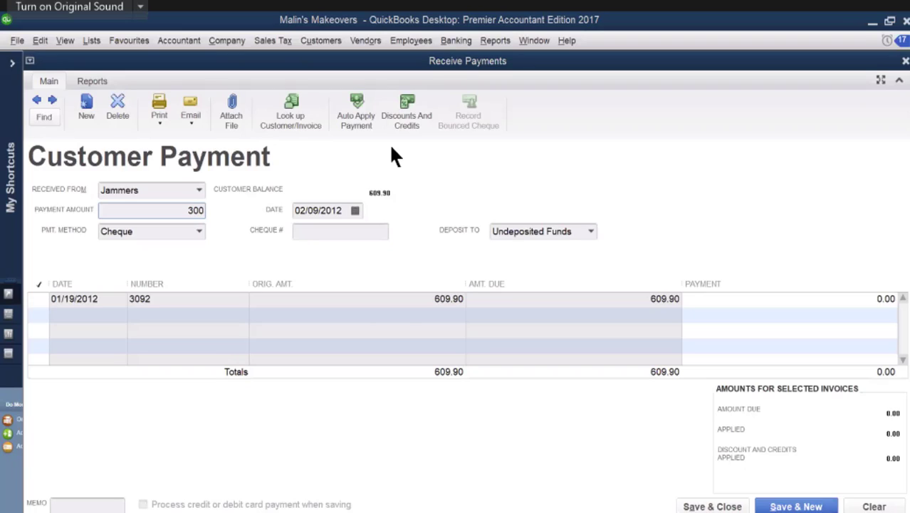
left_click(354, 210)
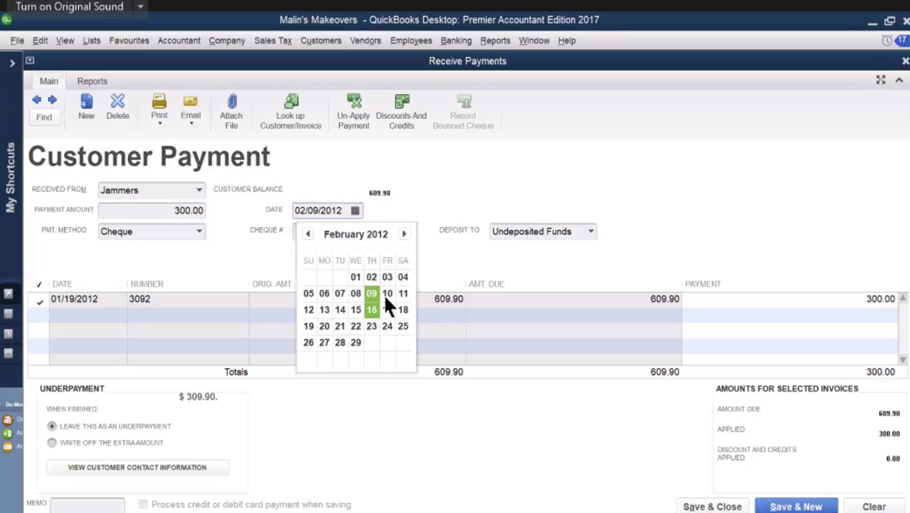
key("Return")
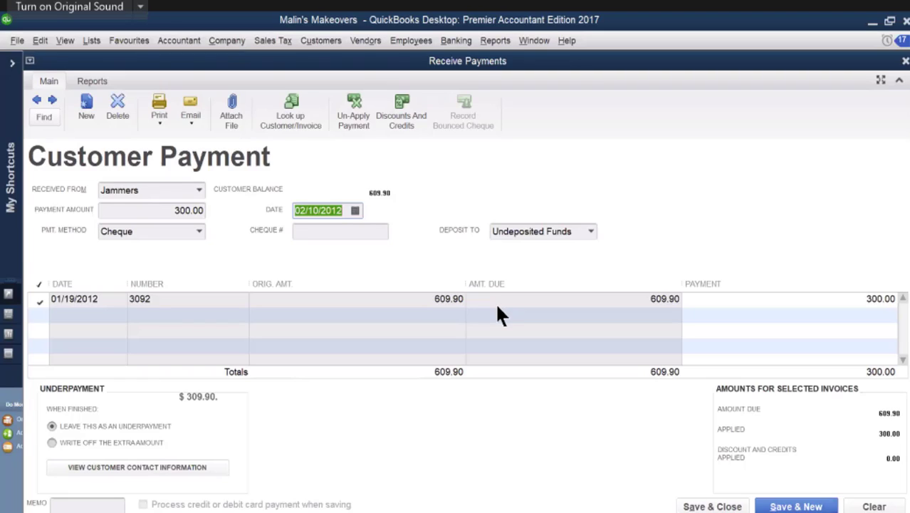
Step: Add the memo "partial p" and cheque number 102 to the Jammers payment, and save and close it
left_click(64, 507)
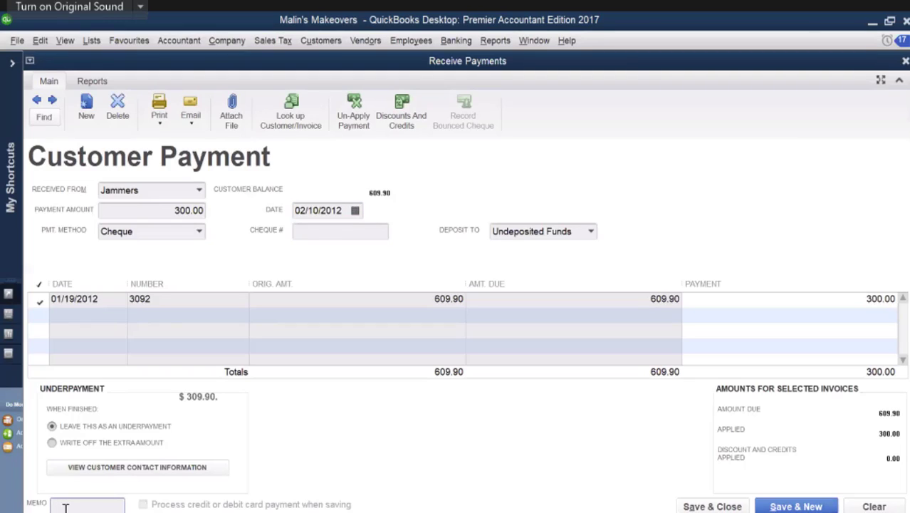
type("partial p")
left_click(296, 232)
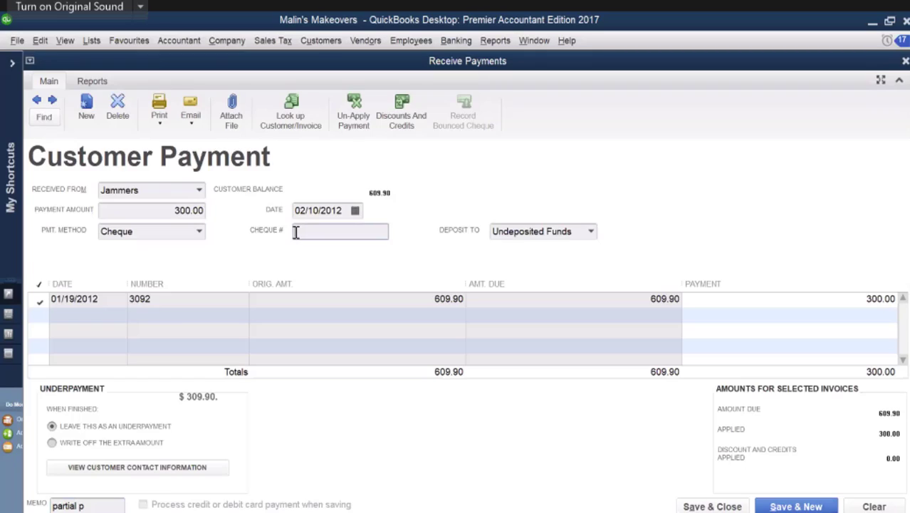
type("102")
left_click(702, 507)
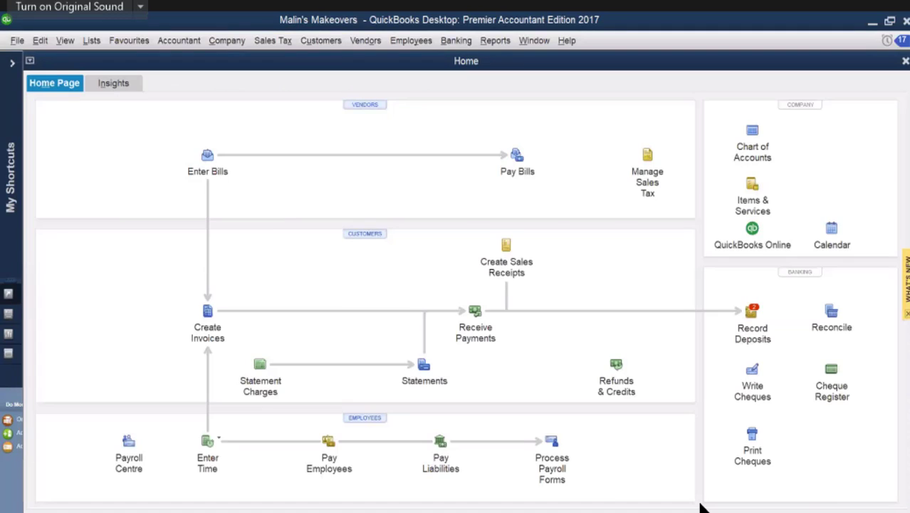
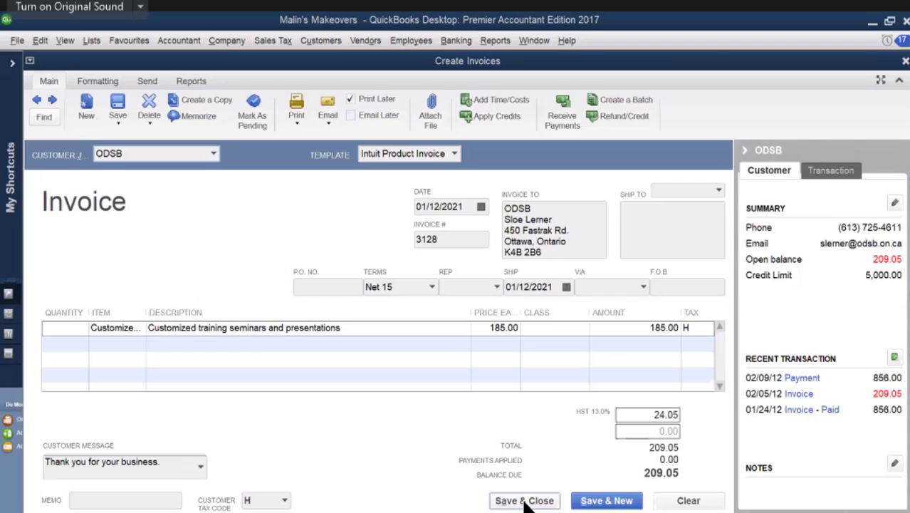
Step: Save and close the ODSB invoice, and open the memorized weekly bill from Keep It Clean
left_click(527, 501)
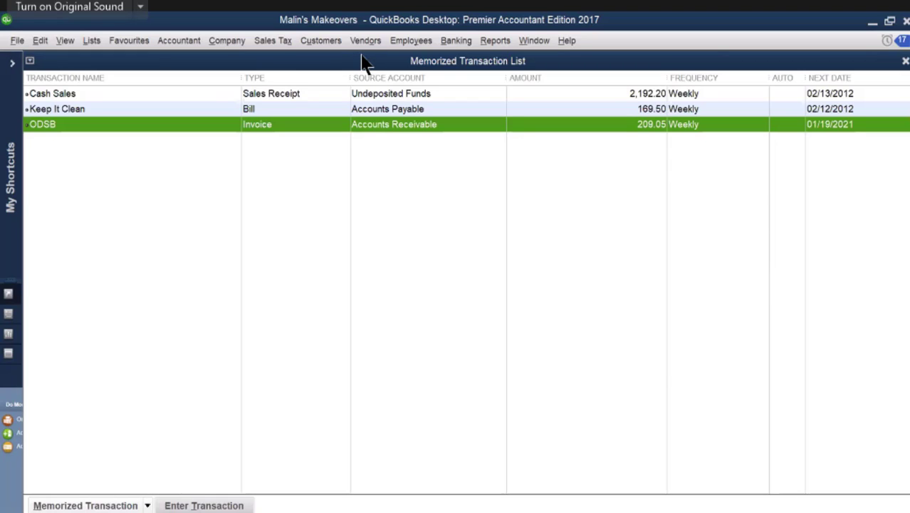
left_click(6, 120)
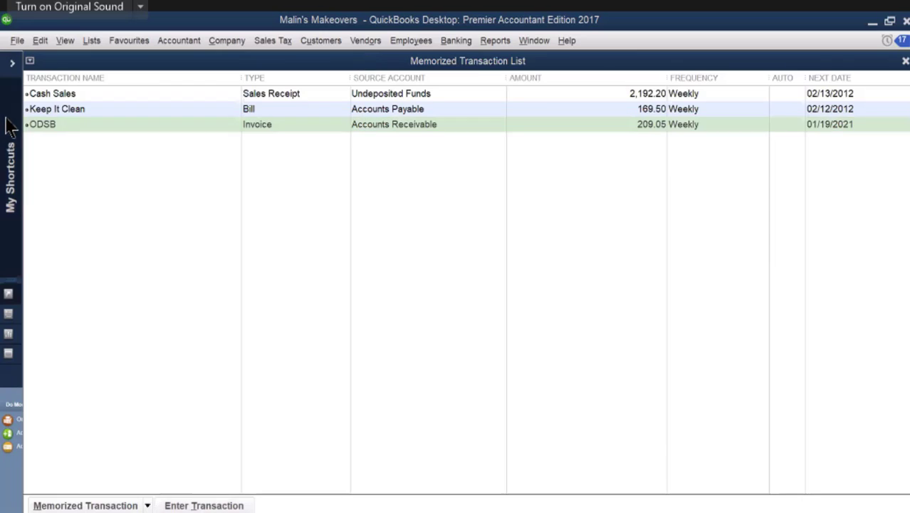
left_click(52, 105)
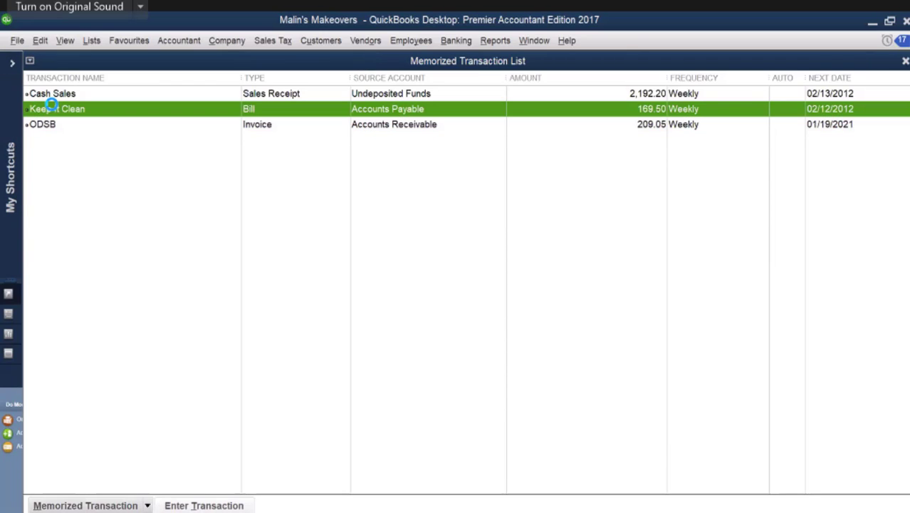
double_click(51, 105)
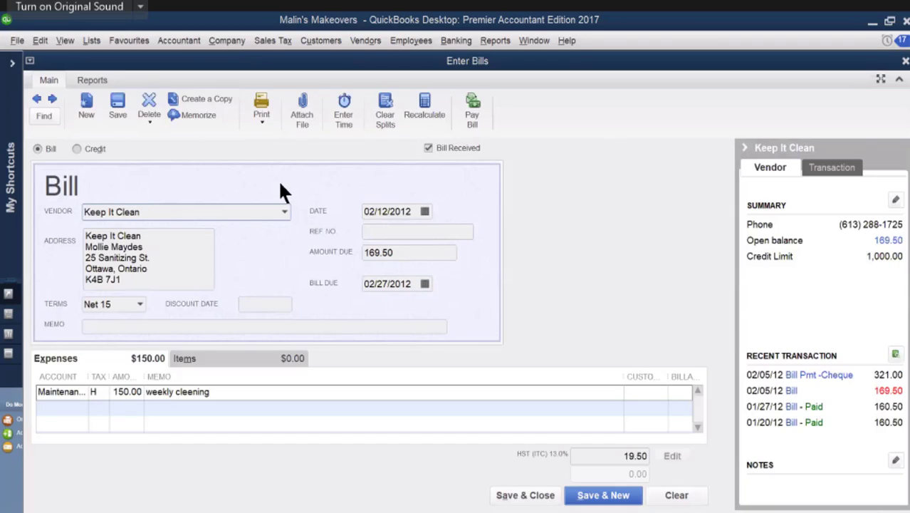
Step: Enter reference number 779 on the Keep It Clean bill, and bring up the next source documents from SD19
left_click(375, 230)
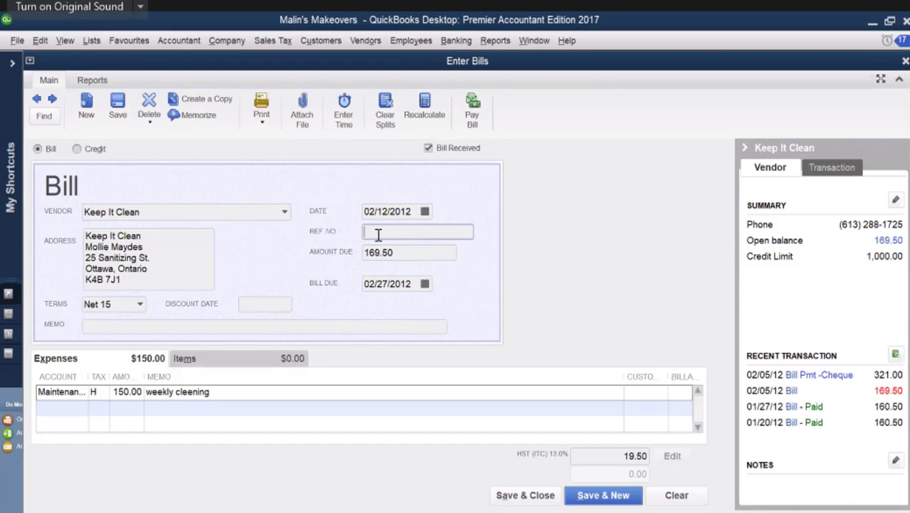
type("779")
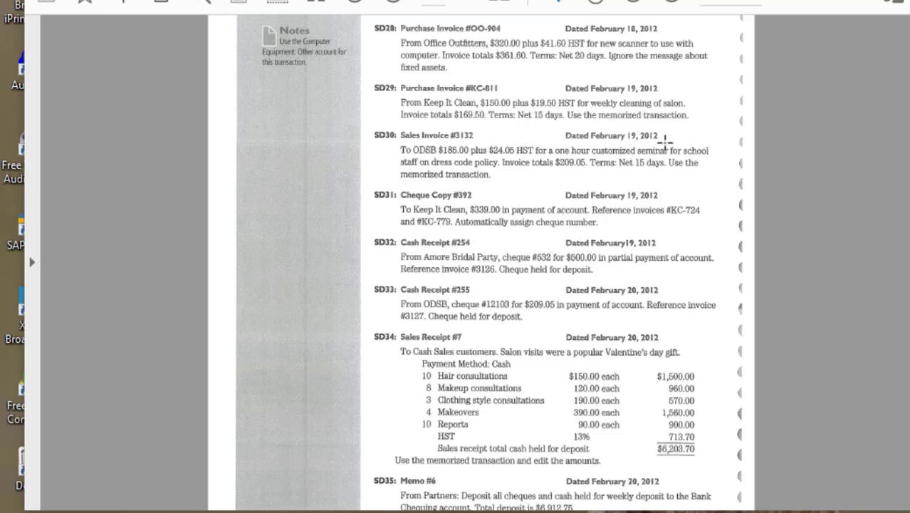
scroll(662, 142, "down", 3)
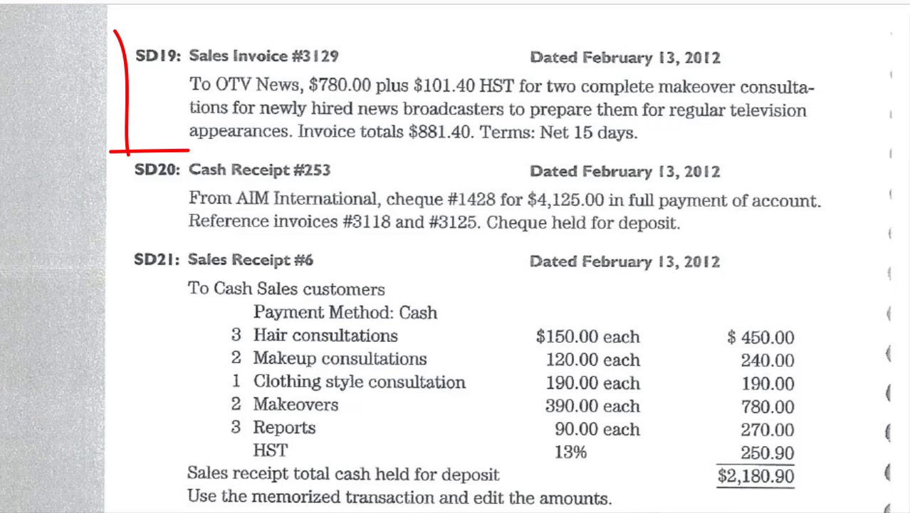
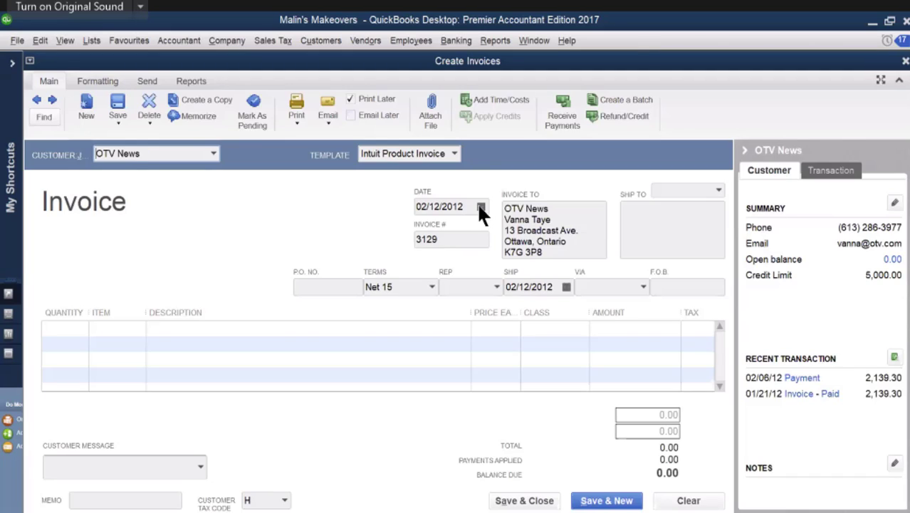
Step: Date the OTV News invoice 02/13/2012 and add the Makeover item with a quantity of 2
left_click(480, 207)
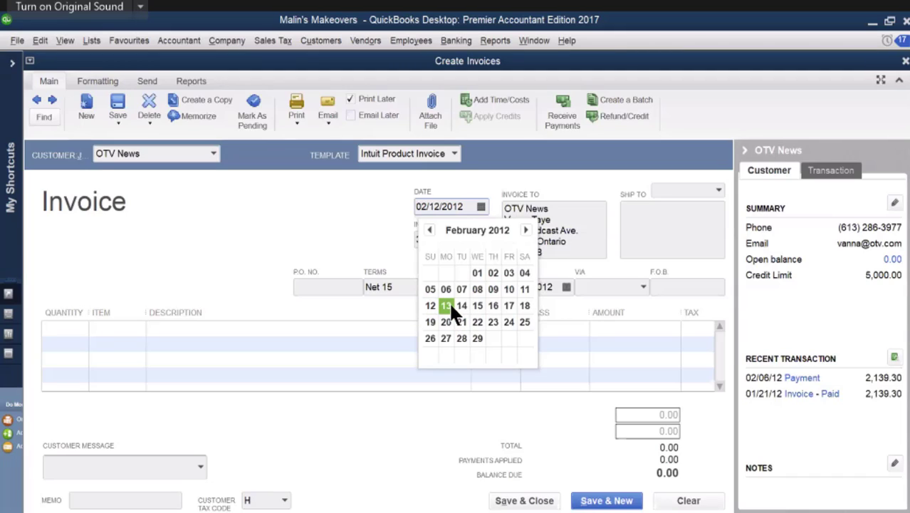
left_click(447, 302)
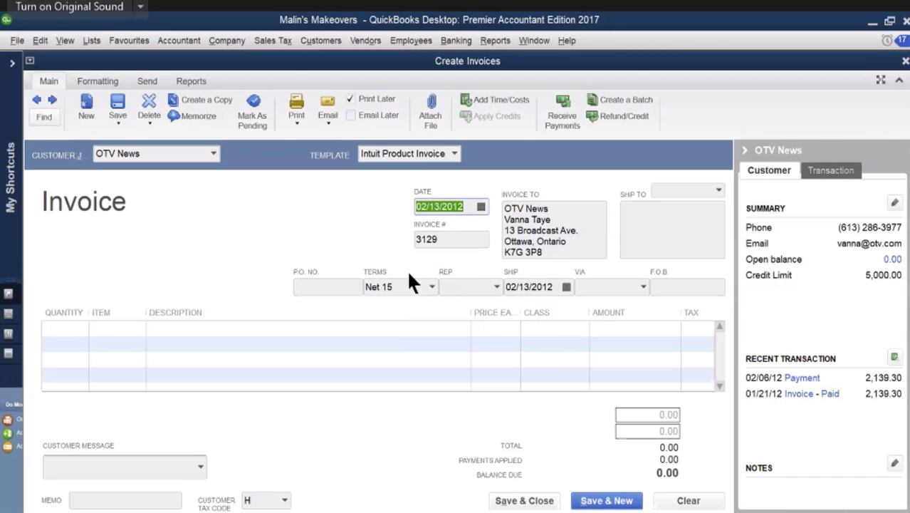
left_click(123, 331)
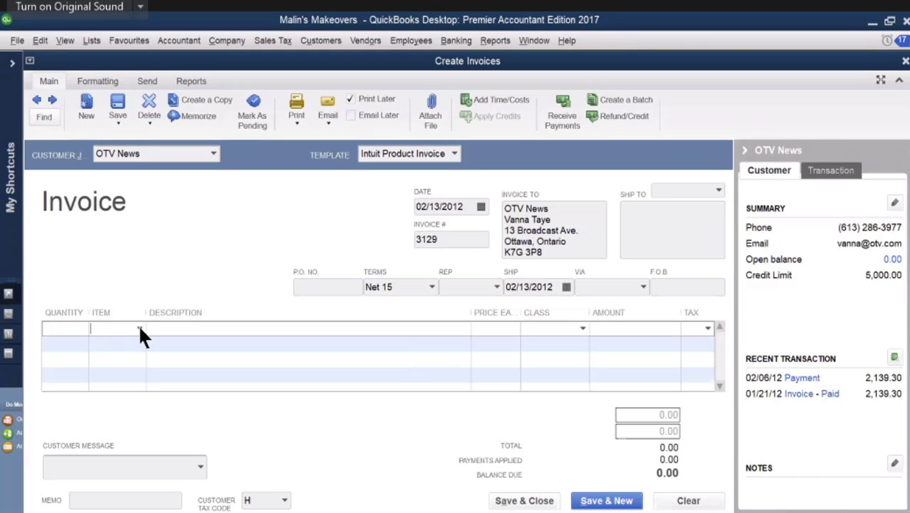
left_click(139, 329)
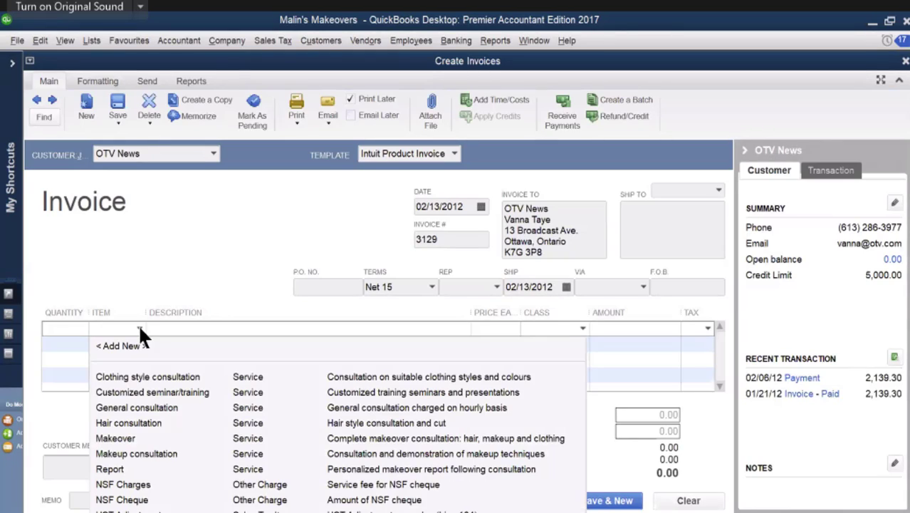
left_click(157, 455)
left_click(140, 330)
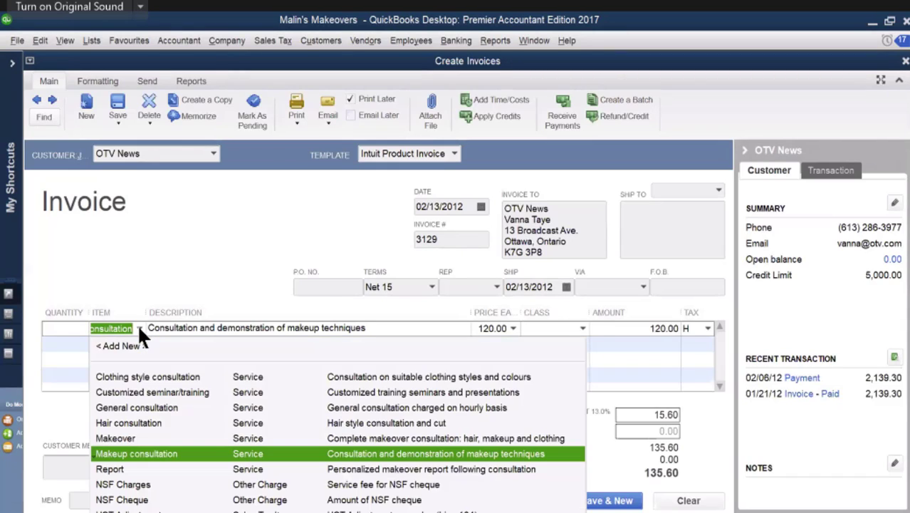
left_click(124, 437)
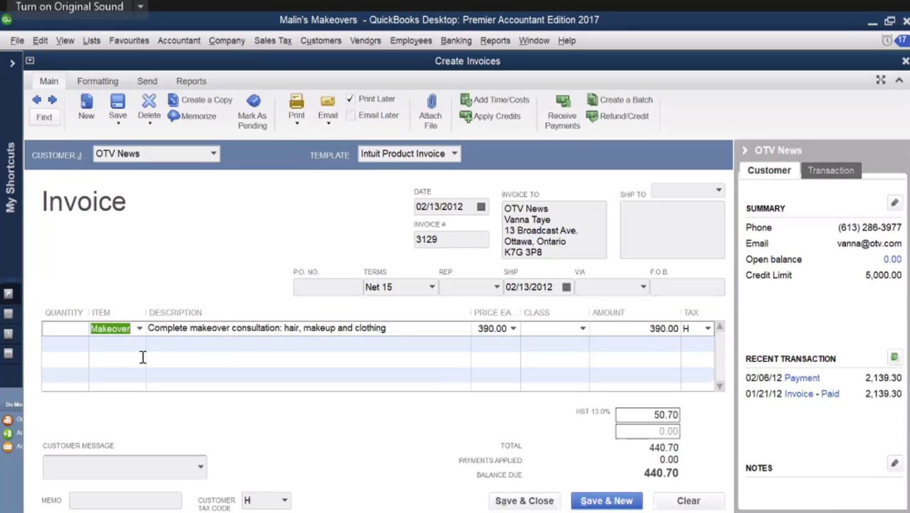
left_click(74, 331)
type("2")
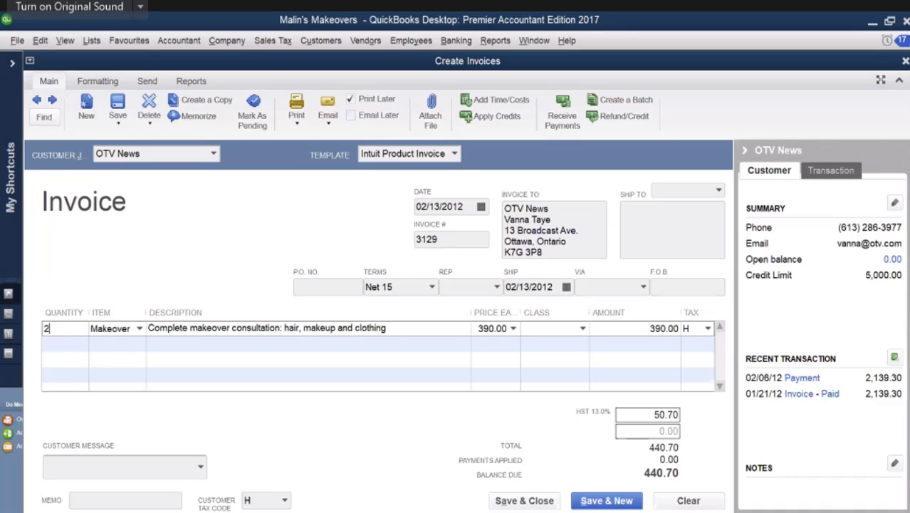
key("Tab")
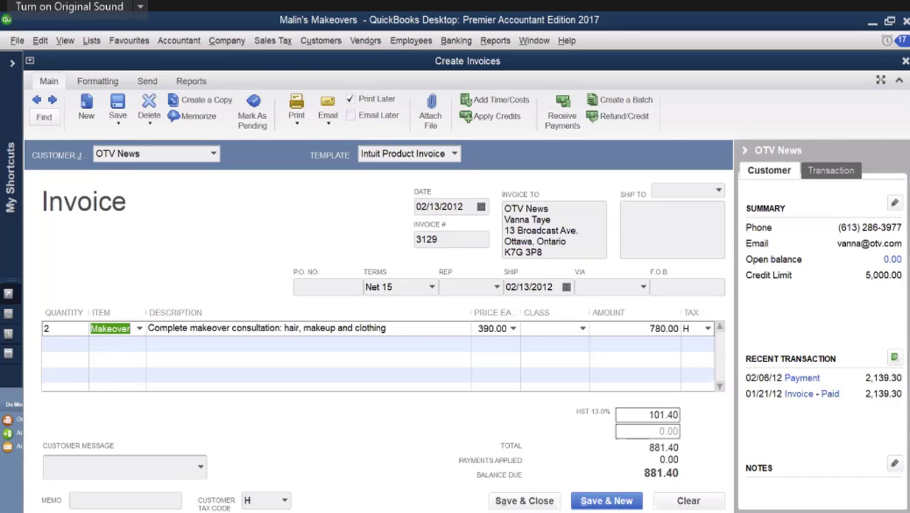
Step: Add the customer message "We appreciate your prompt payment." to the OTV News invoice, and save and close it
left_click(201, 467)
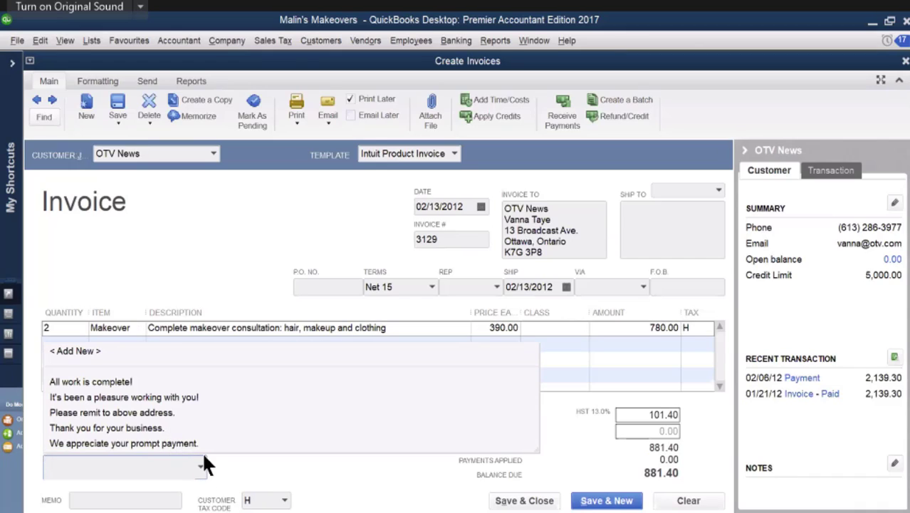
left_click(124, 443)
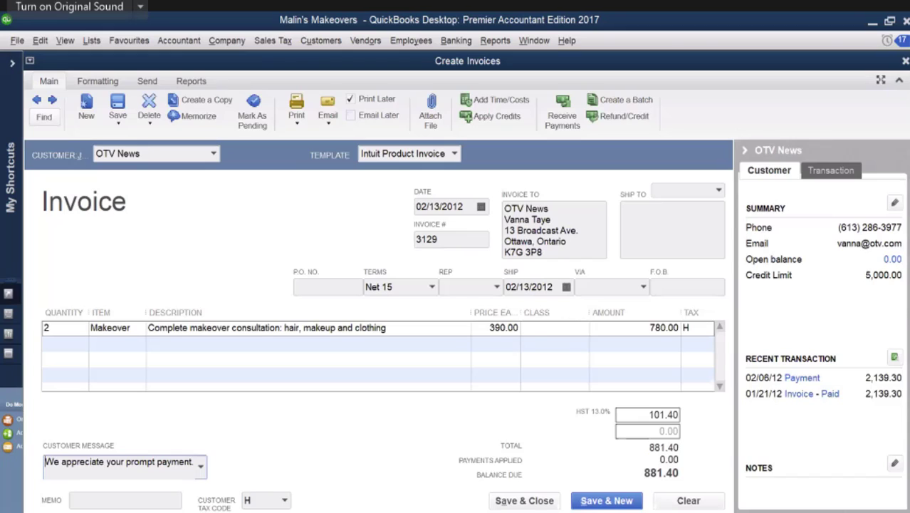
left_click(531, 501)
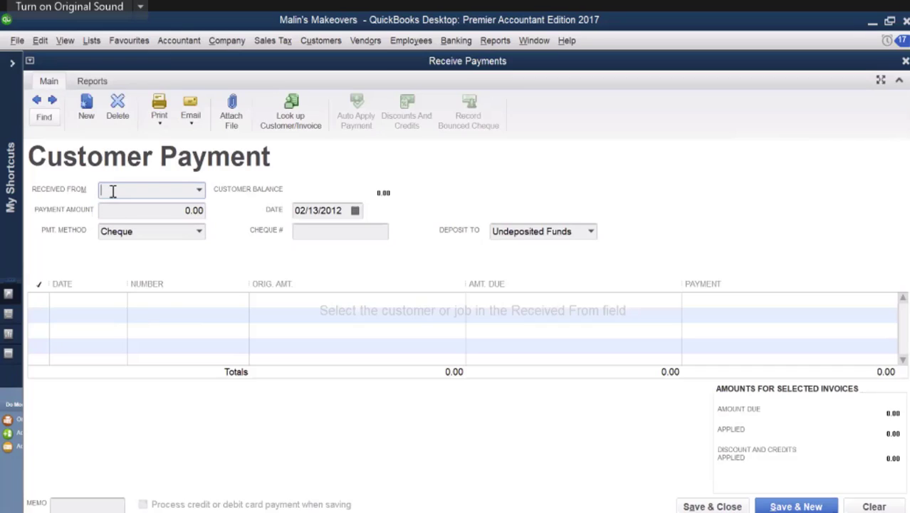
Step: Enter a customer payment of 4,125.00 received from AIM International, applied to invoices 3118 and 3125
type("AIM International")
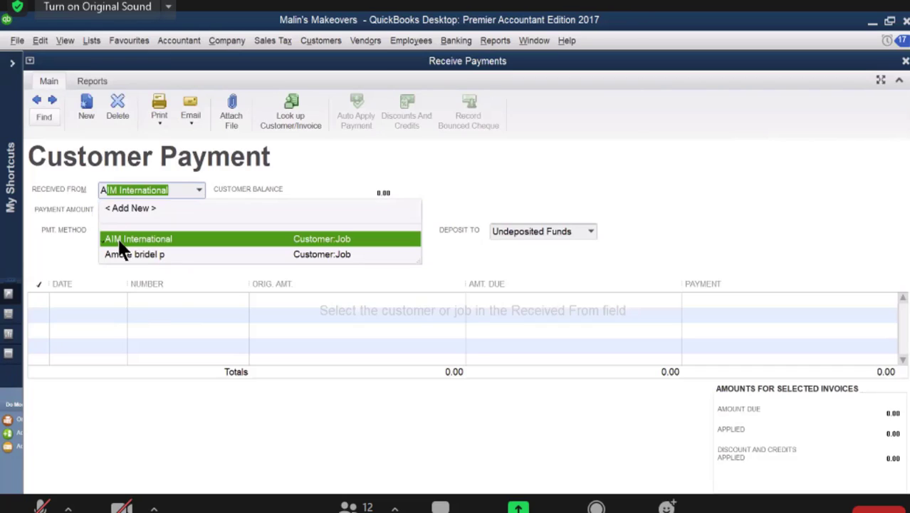
left_click(120, 240)
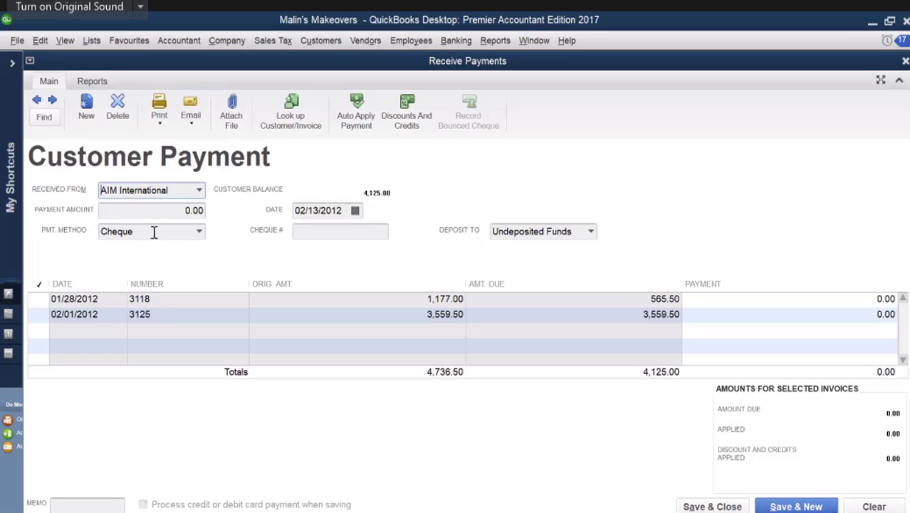
left_click(165, 212)
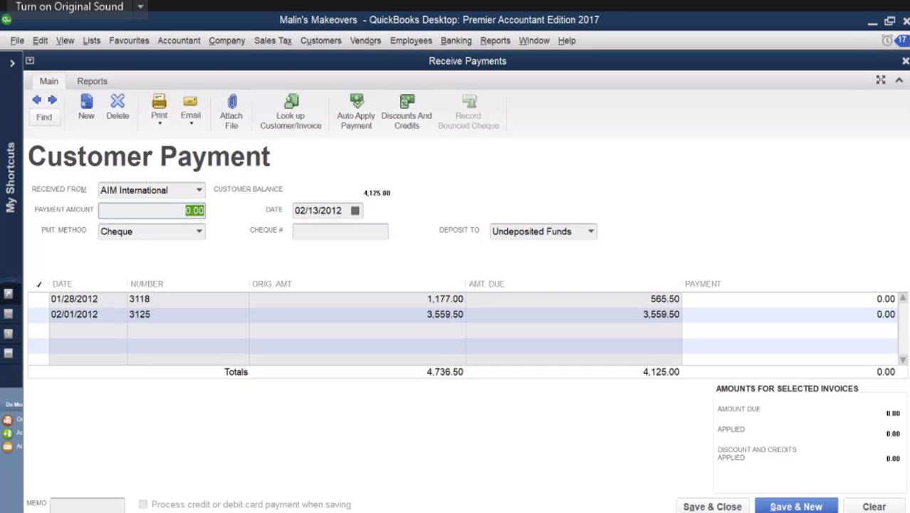
type("4125")
key("Tab")
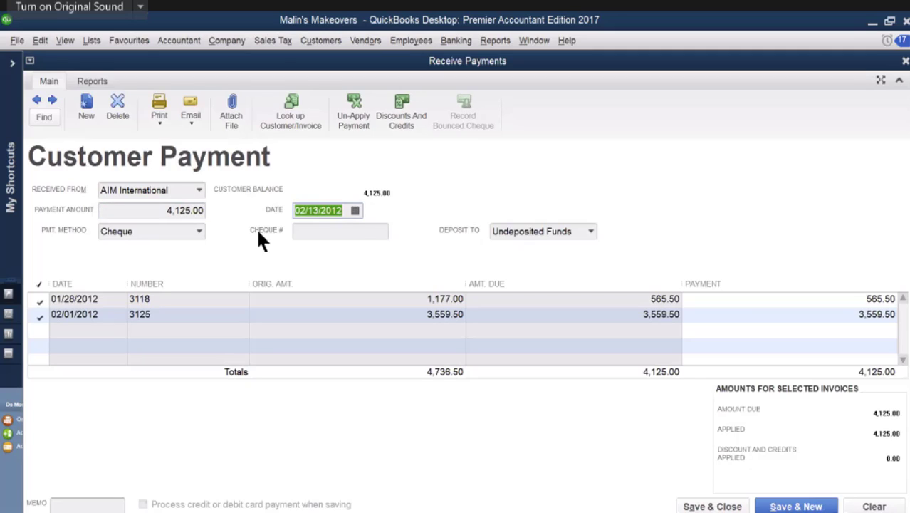
Step: Enter cheque number 1428 for the AIM International payment, and save and close it
left_click(315, 230)
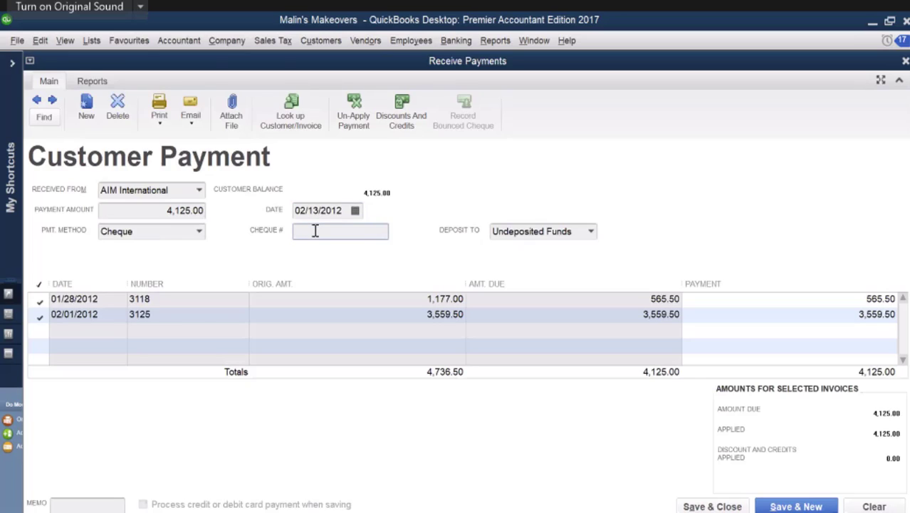
type("1428")
left_click(725, 507)
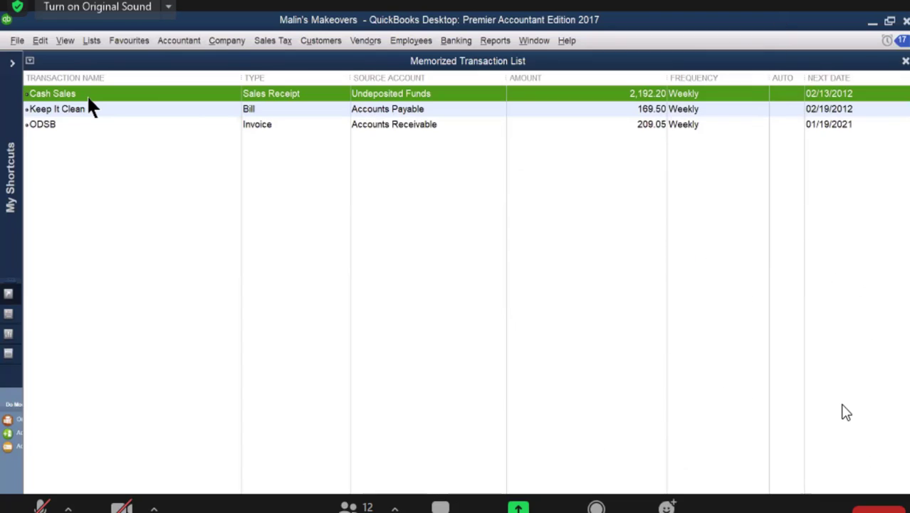
Step: Open the memorized Cash Sales receipt and set the hair consultation quantity to 3
double_click(87, 96)
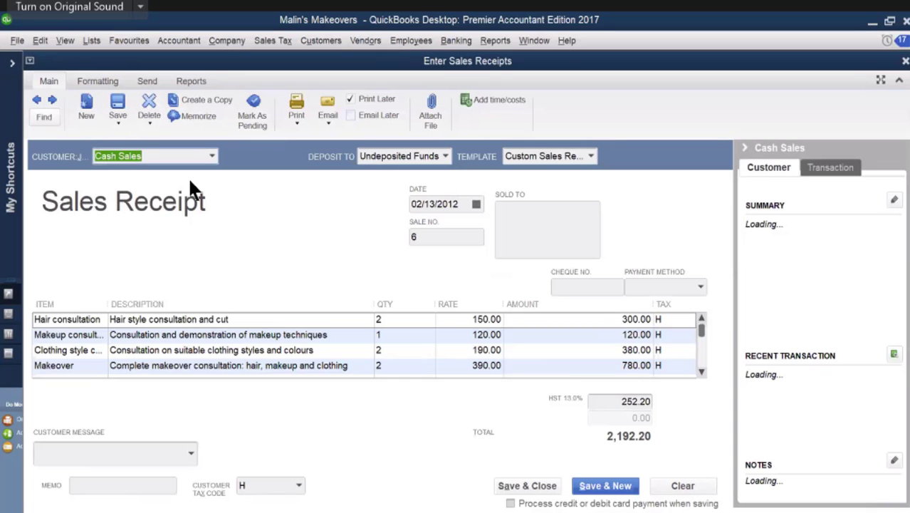
left_click(413, 361)
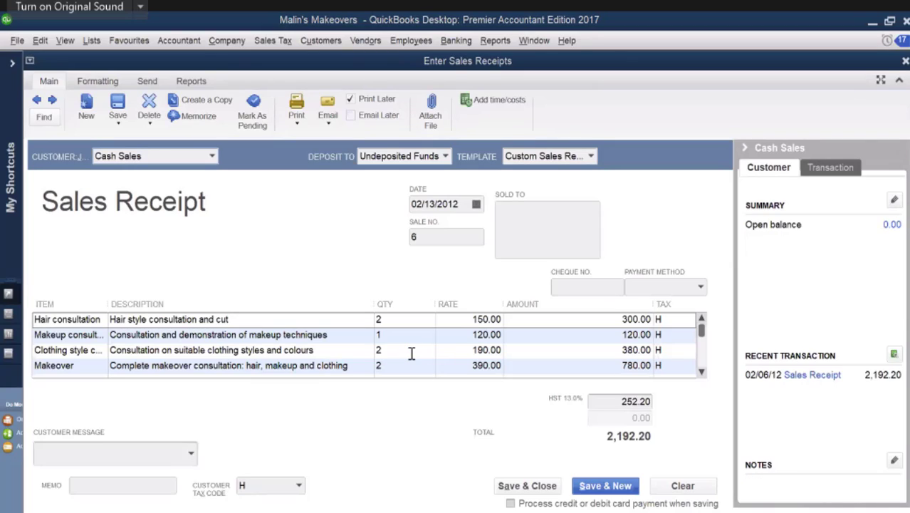
left_click(372, 320)
left_click(372, 319)
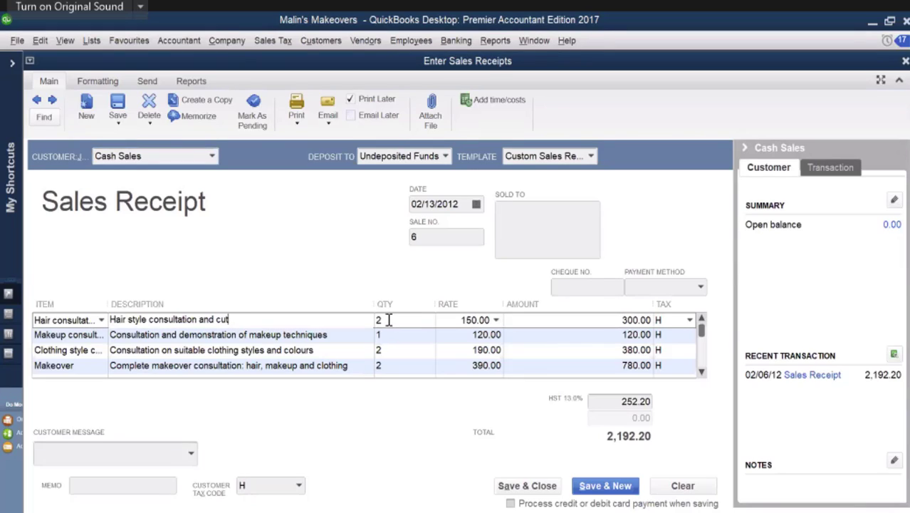
type("3")
left_click(381, 319)
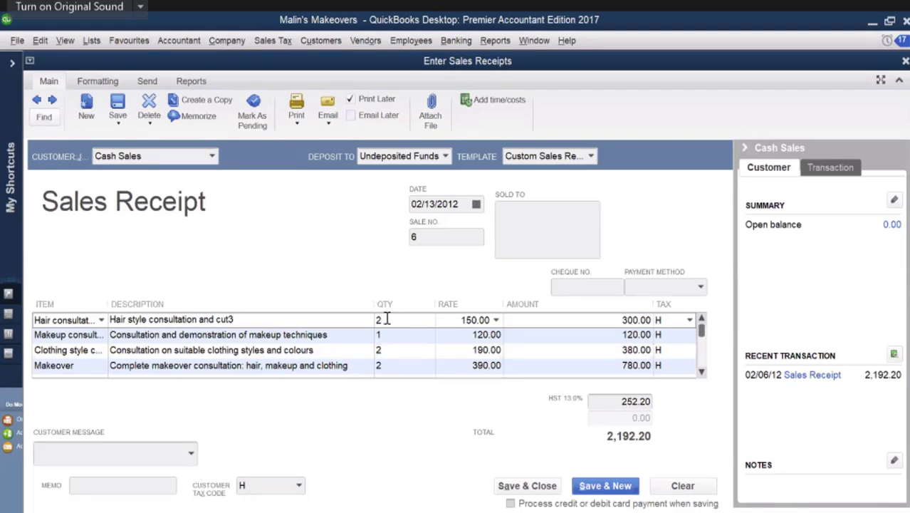
double_click(381, 320)
key("BackSpace")
type("3")
Step: Set the makeup consultation quantity to 2 and the clothing style consultation quantity to 1 on the sales receipt
left_click(384, 336)
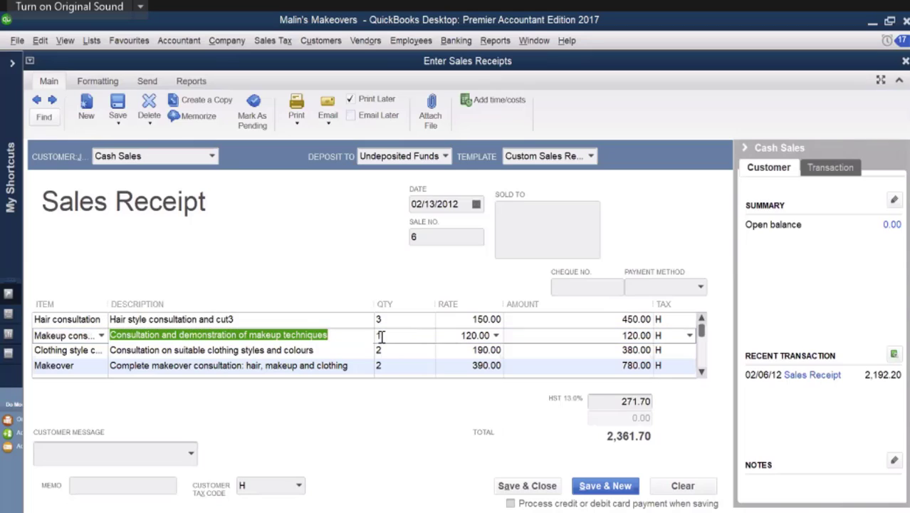
double_click(378, 335)
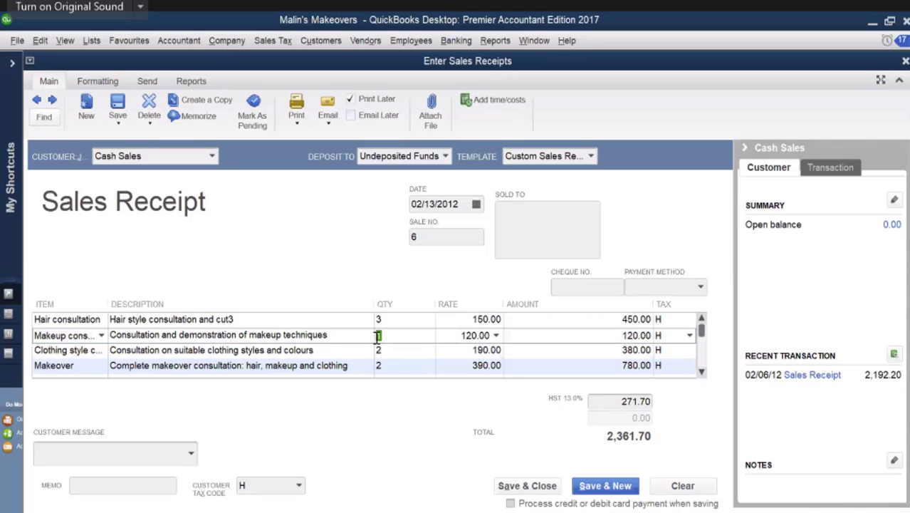
type("2")
left_click(381, 349)
double_click(382, 348)
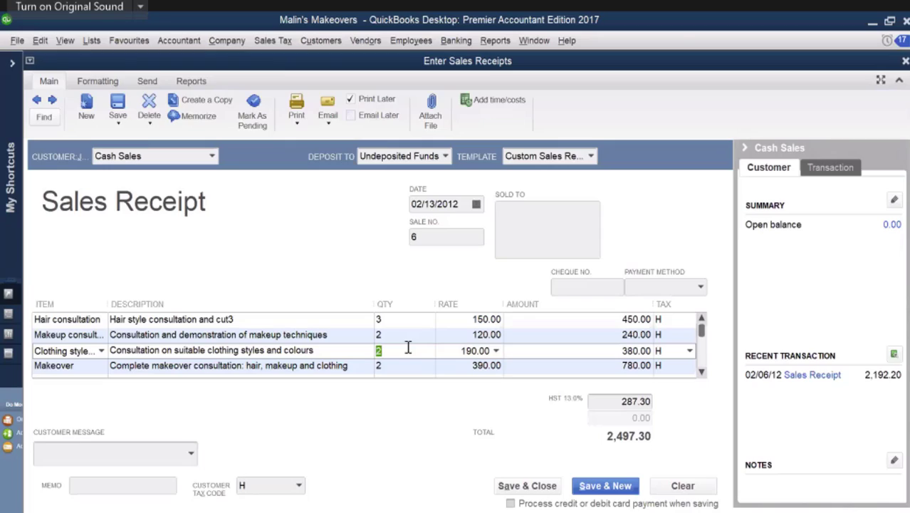
key("BackSpace")
type("1")
Step: Set the makeover quantity to 3 and compare the receipt with source document SD21
left_click(378, 366)
double_click(378, 366)
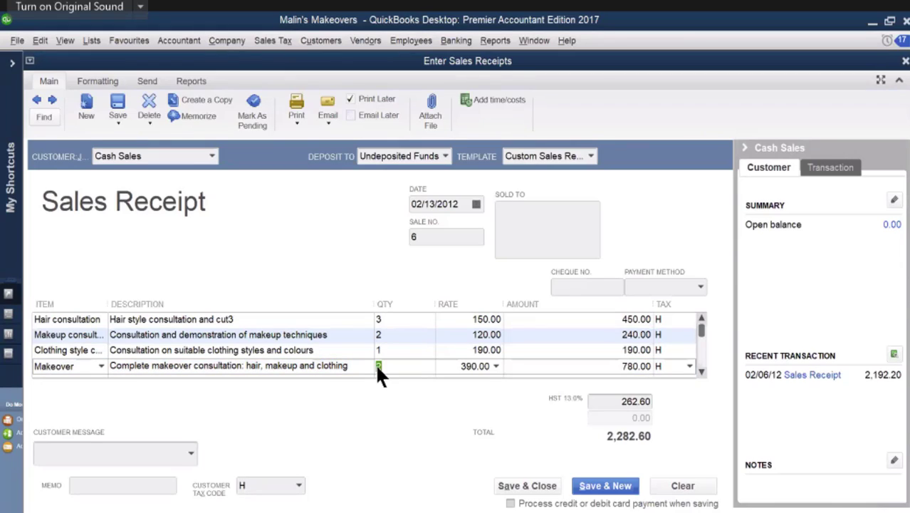
type("3")
mouse_move(823, 510)
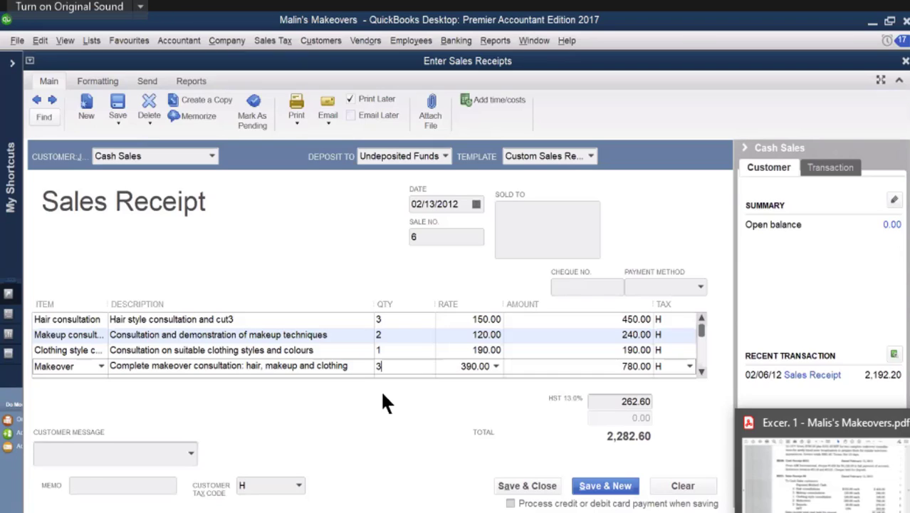
mouse_move(862, 509)
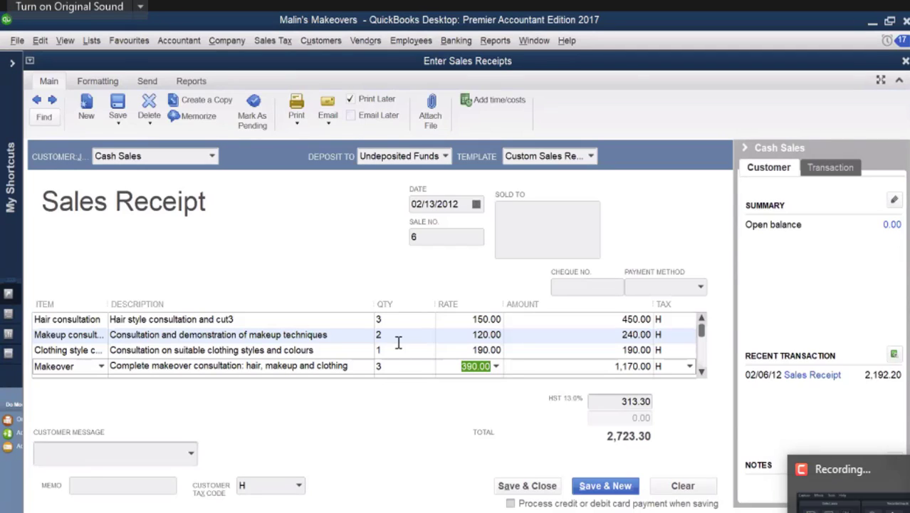
left_click(787, 482)
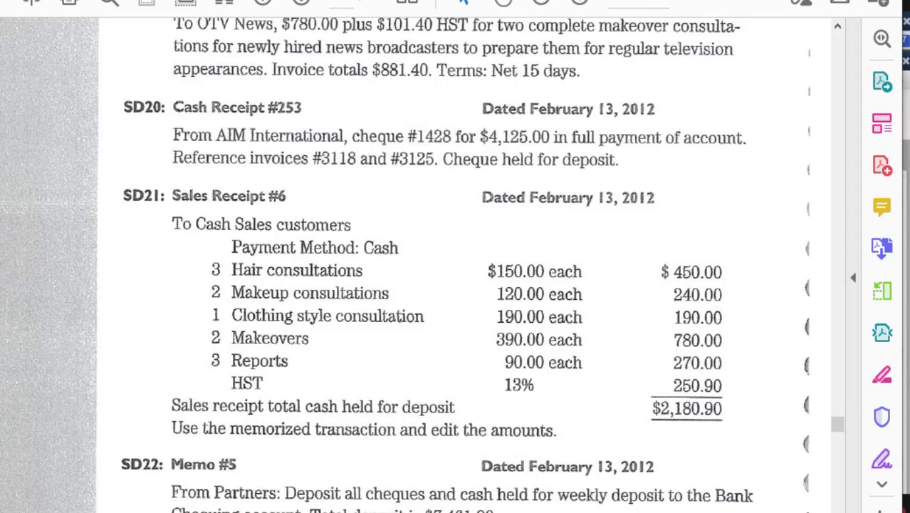
key("alt+Tab")
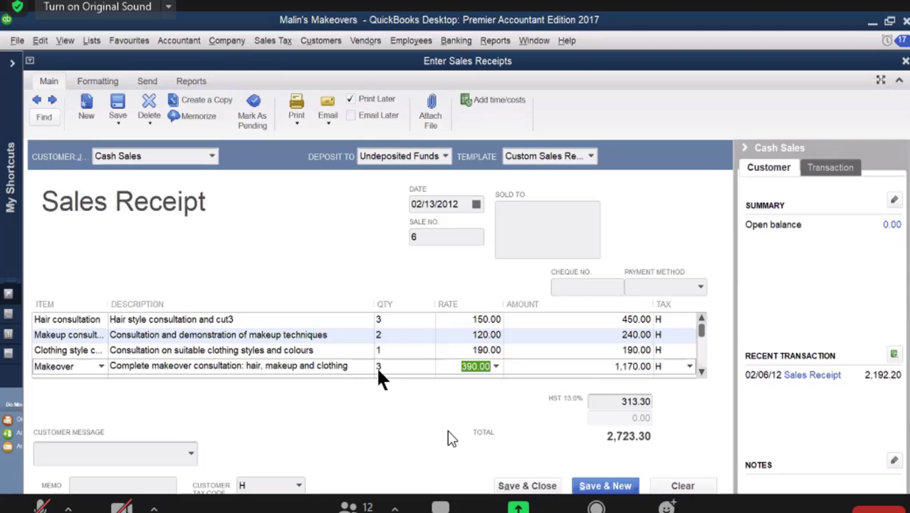
Step: Set the makeover quantity to 2 and the report quantity to 3 on the sales receipt
left_click(379, 366)
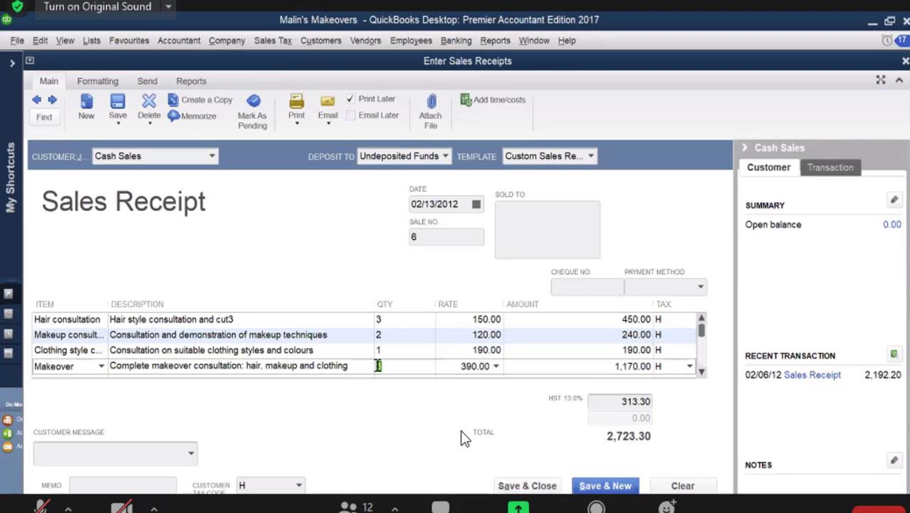
type("2")
left_click(702, 371)
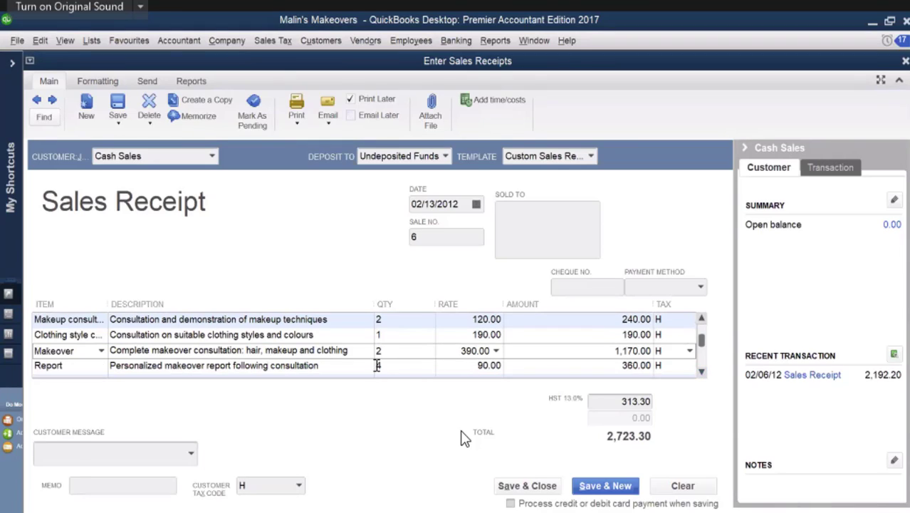
left_click(381, 365)
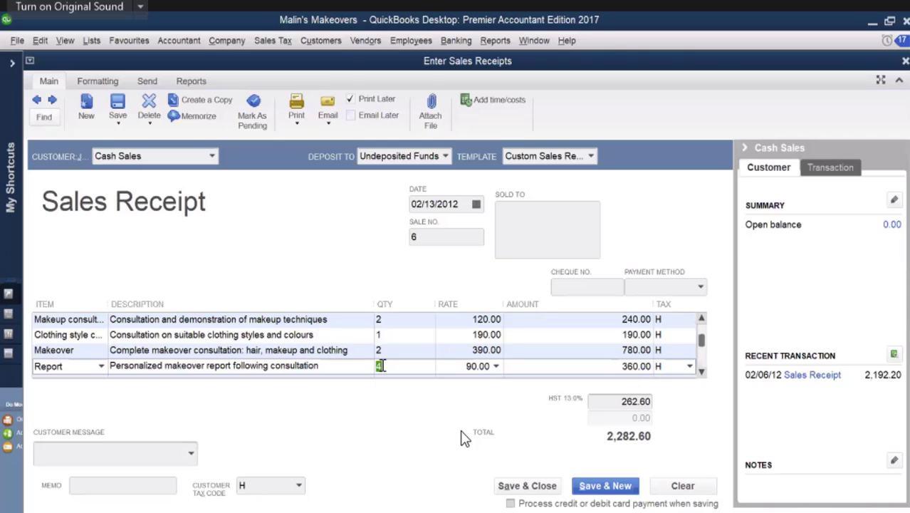
type("3")
key("Tab")
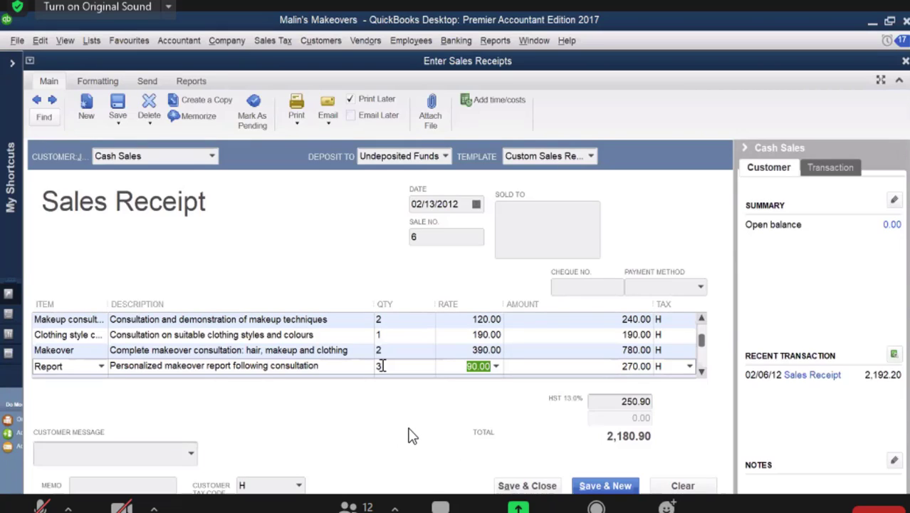
Step: Save and close the Cash Sales receipt and close the memorized transaction list
key("Tab")
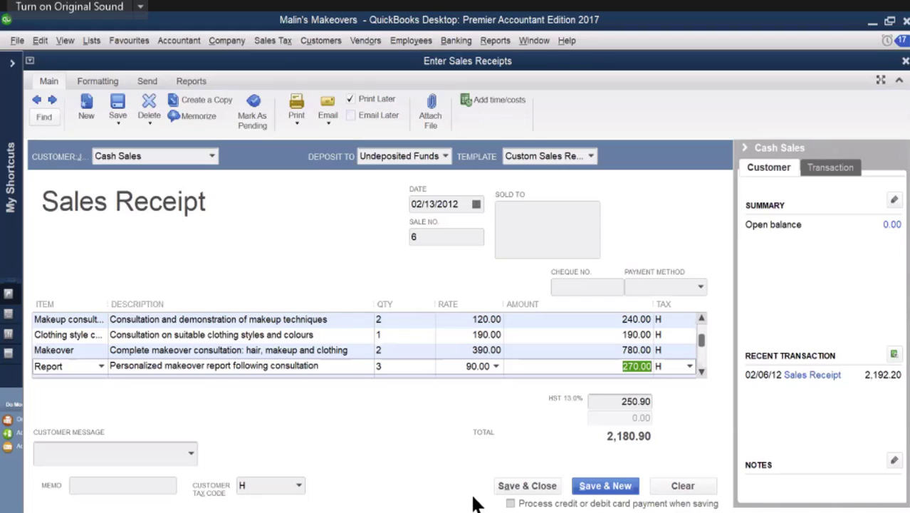
left_click(517, 492)
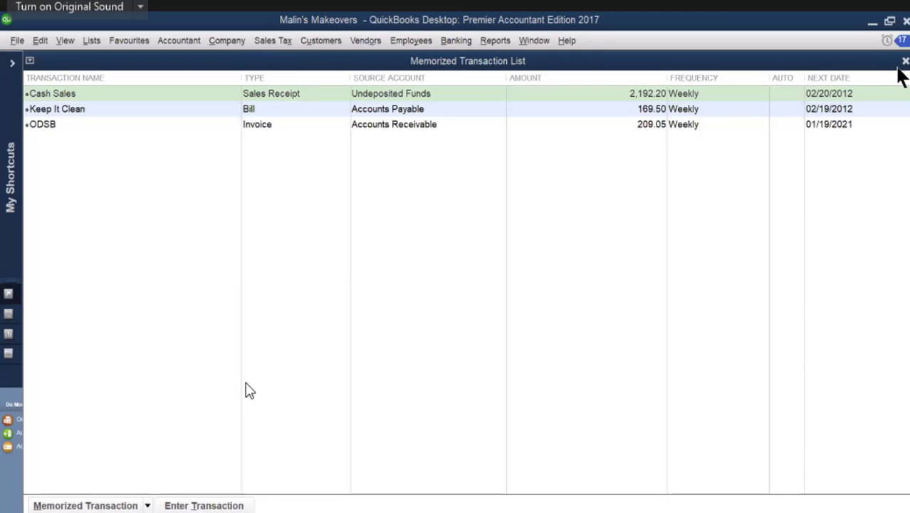
left_click(898, 16)
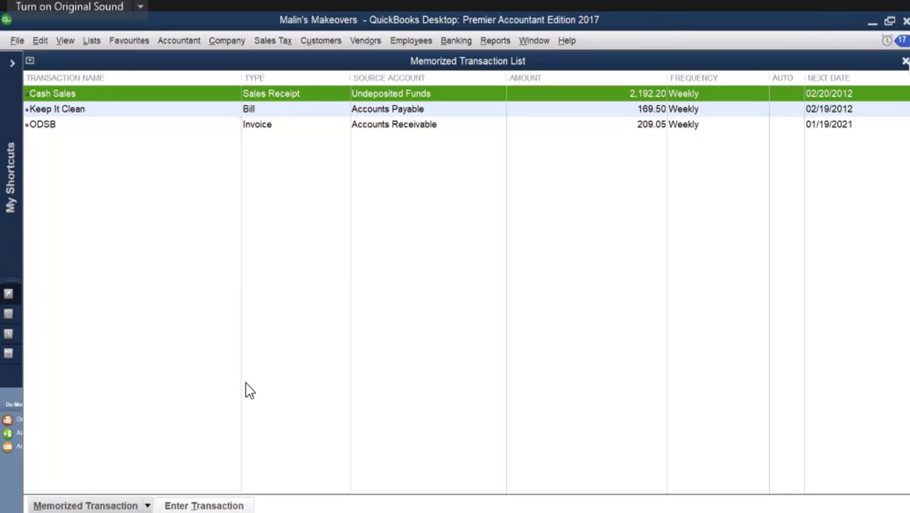
left_click(905, 61)
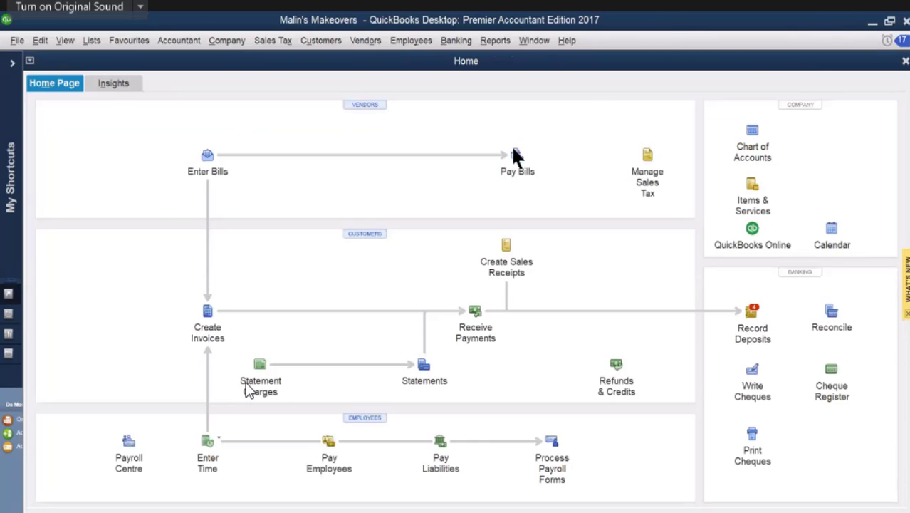
Step: Reopen the saved 02/13/2012 Cash Sales receipt, review all its item lines and quantities, and close it
left_click(507, 246)
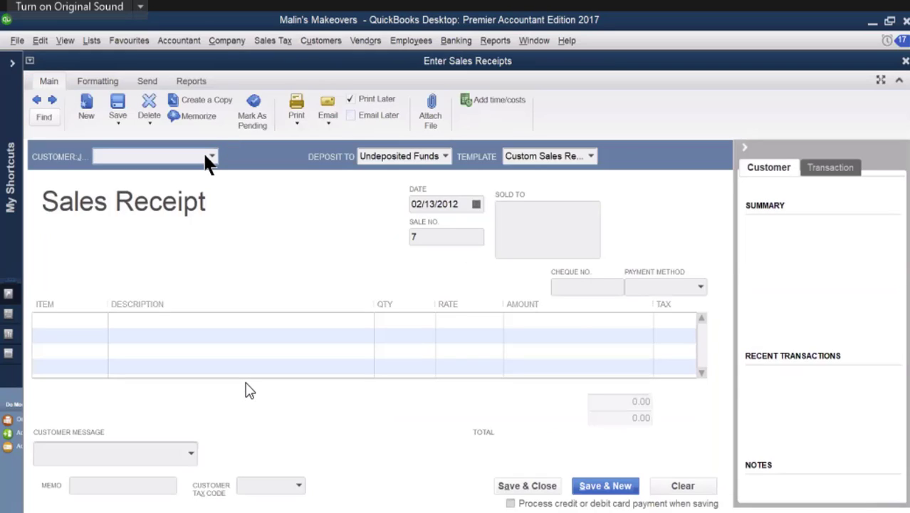
left_click(37, 100)
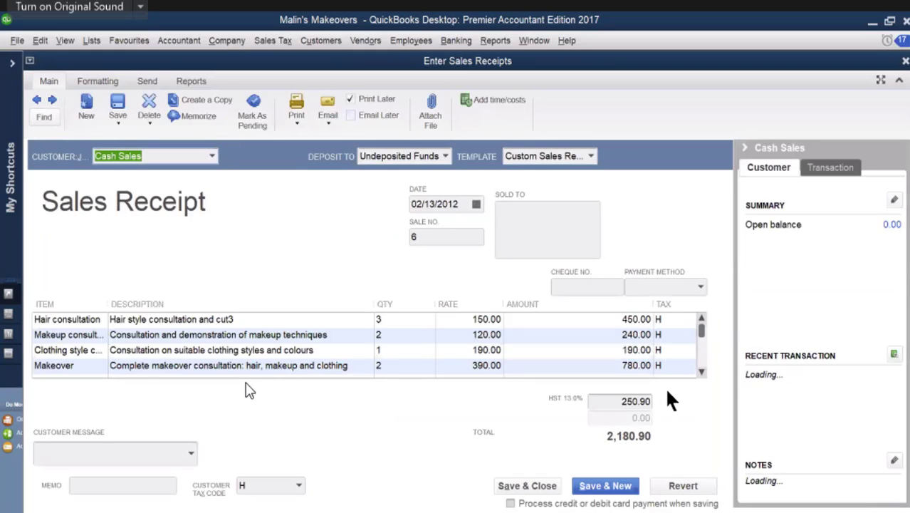
left_click(701, 371)
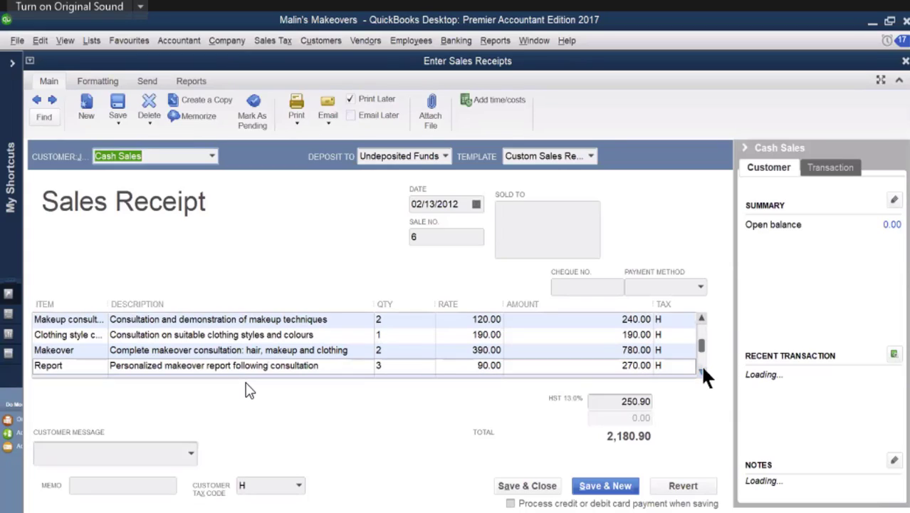
left_click(701, 371)
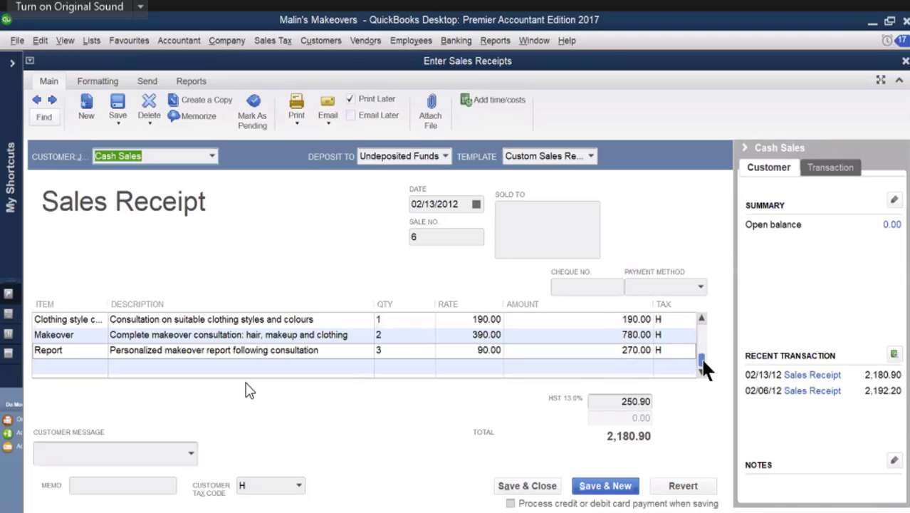
left_click_drag(704, 366, 702, 330)
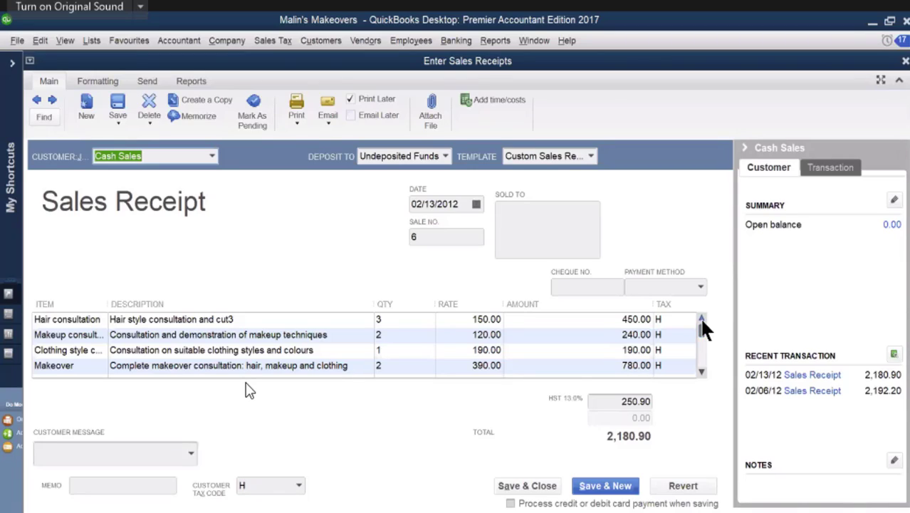
left_click_drag(701, 329, 702, 364)
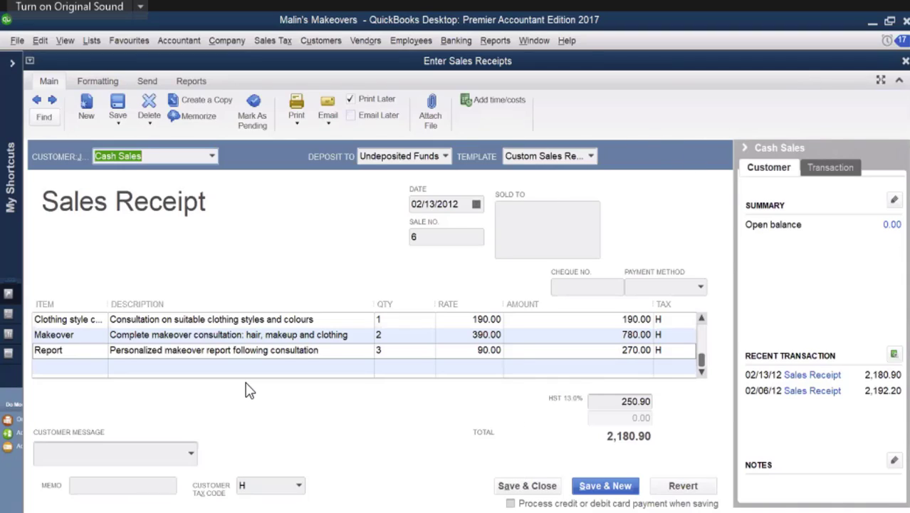
left_click(905, 61)
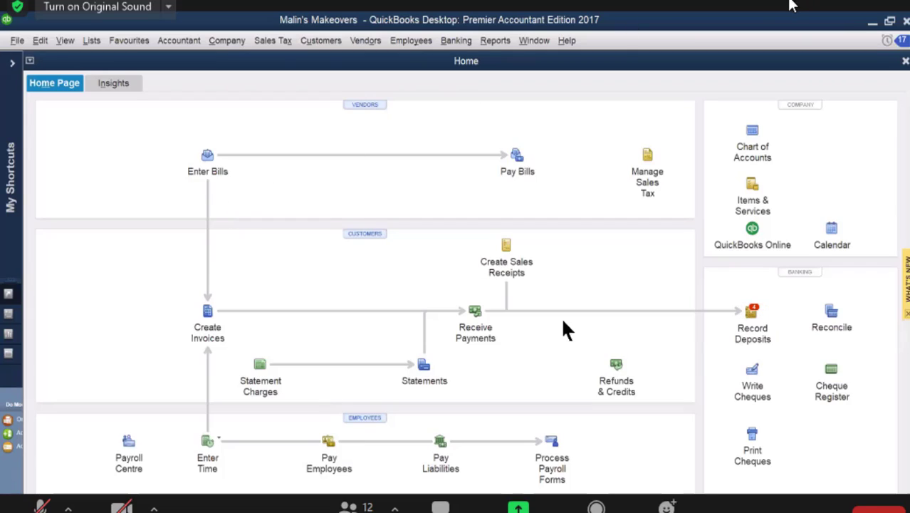
Step: Record a deposit of all held cheques and cash to Bank Chequing dated 02/13/2012 and save it
left_click(753, 314)
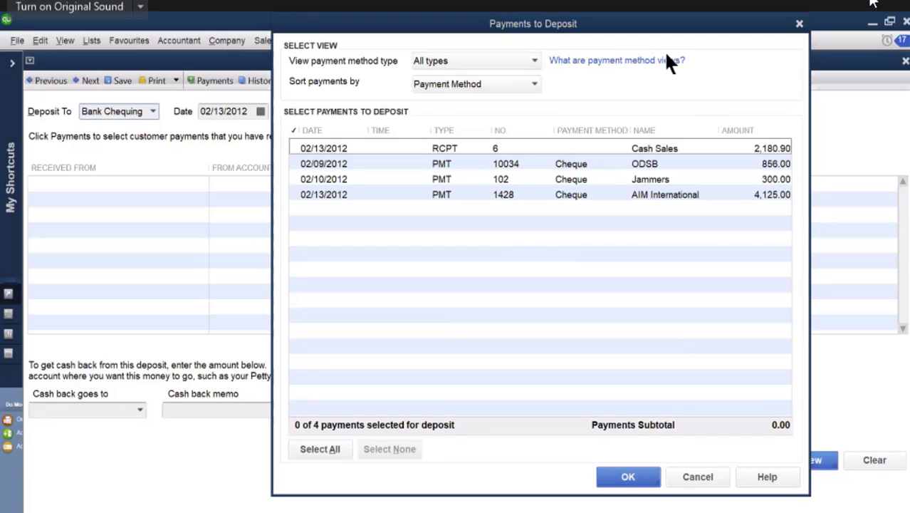
left_click(316, 446)
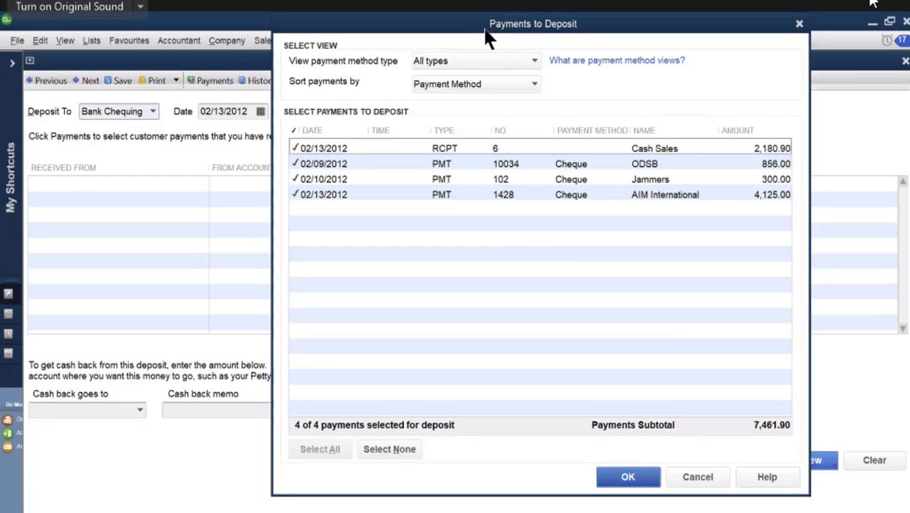
left_click_drag(486, 40, 325, 42)
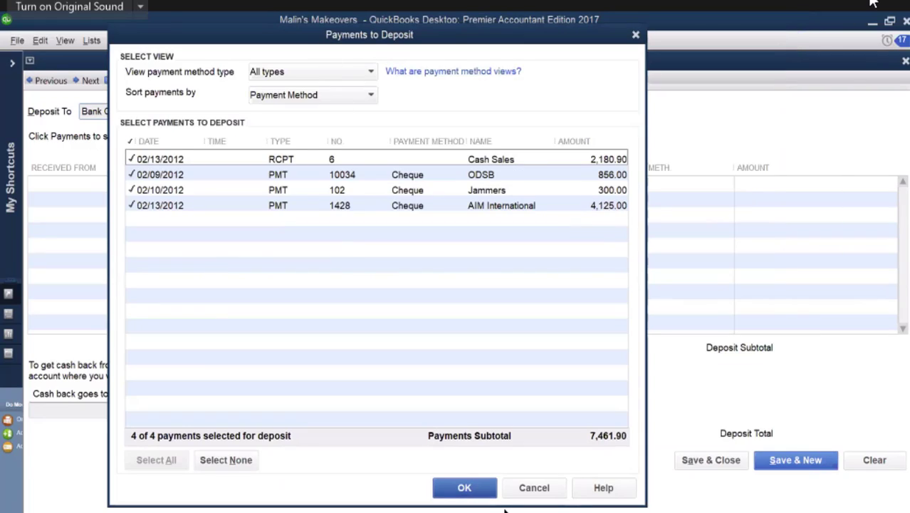
left_click(464, 489)
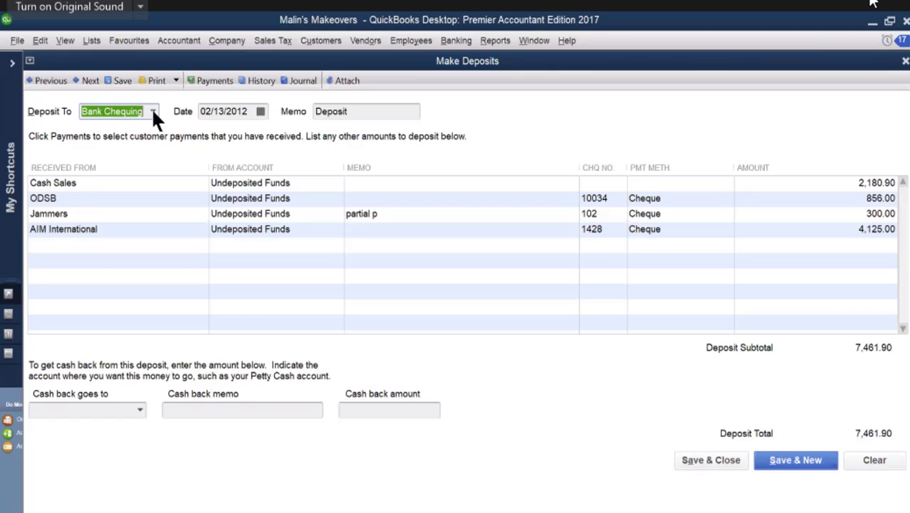
left_click(700, 465)
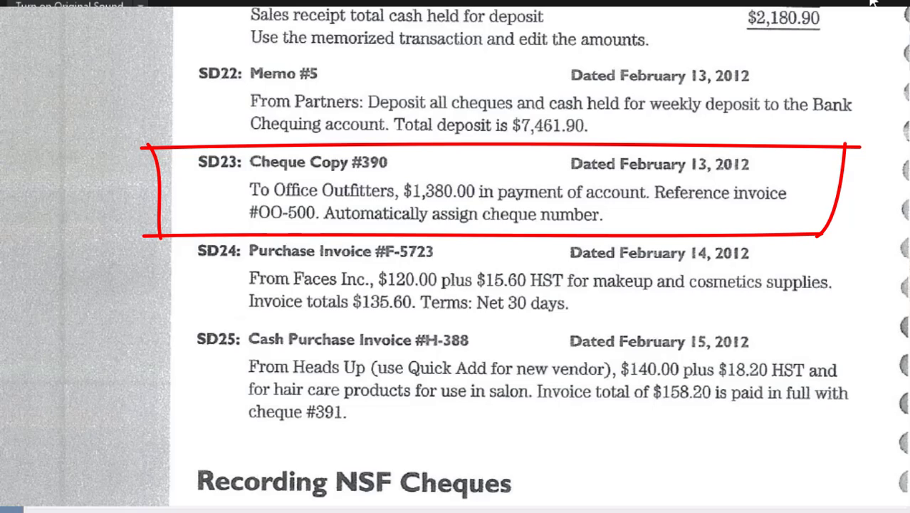
Step: Pay the 1,380.00 Office Outfitters bill by cheque from Bank Chequing and finish the payment
key("alt+Tab")
left_click(514, 150)
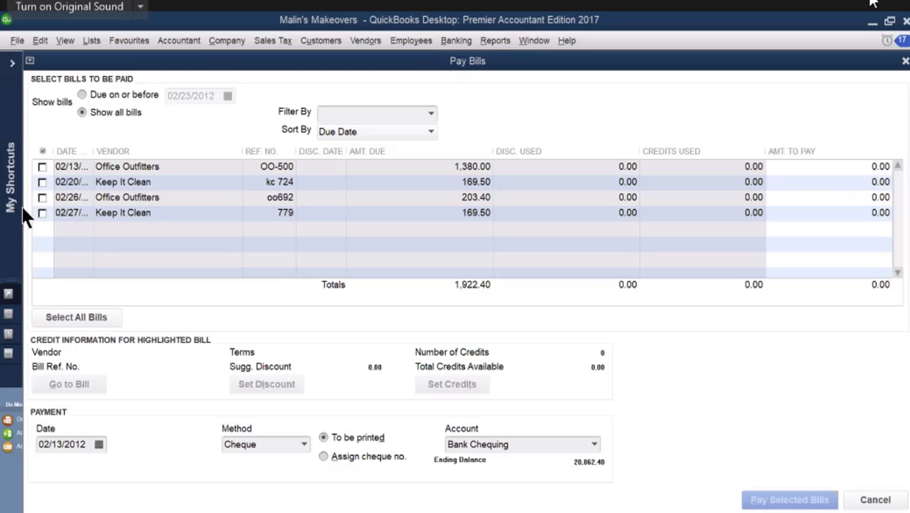
left_click(42, 167)
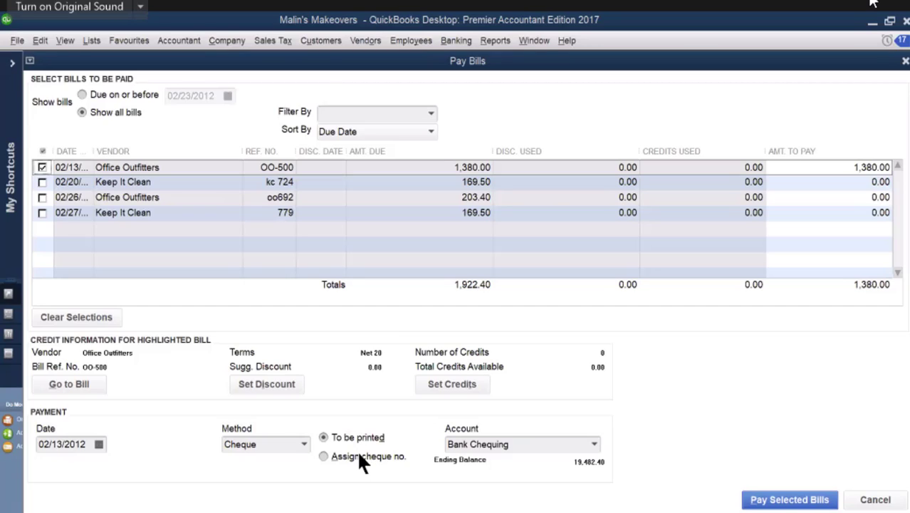
left_click(775, 498)
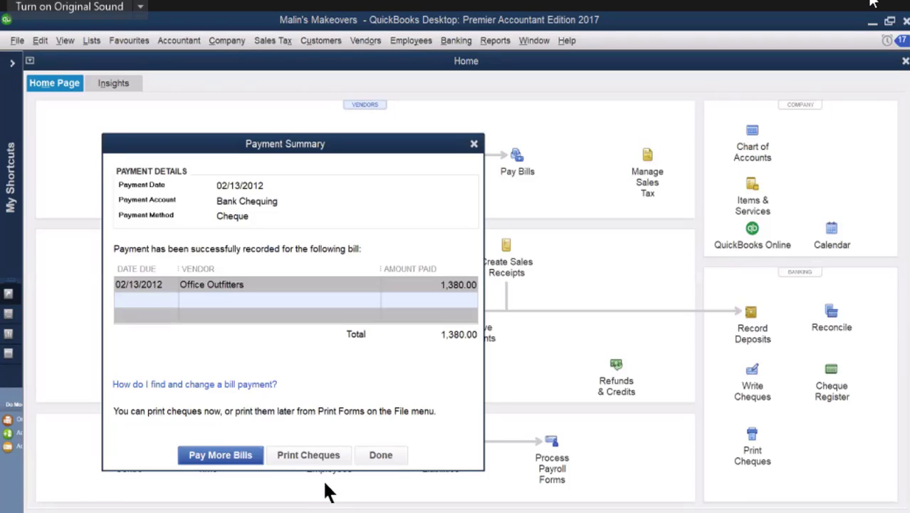
left_click(376, 453)
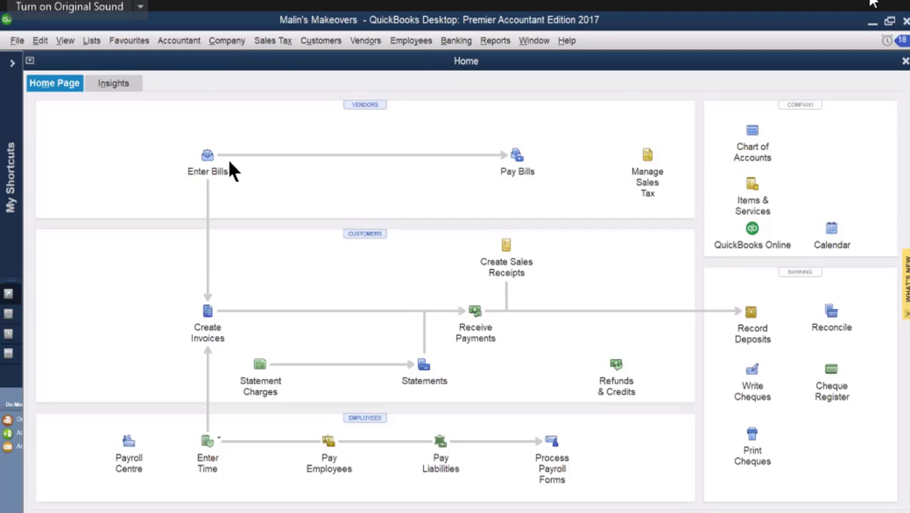
Step: Start a new bill for the vendor Faces Inc. and date it 02/14/2012
left_click(206, 154)
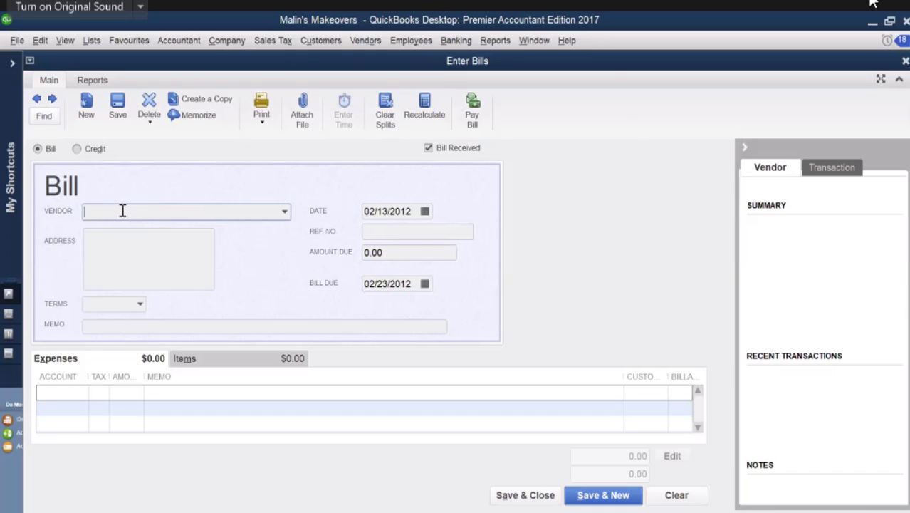
type("Faces Inc.")
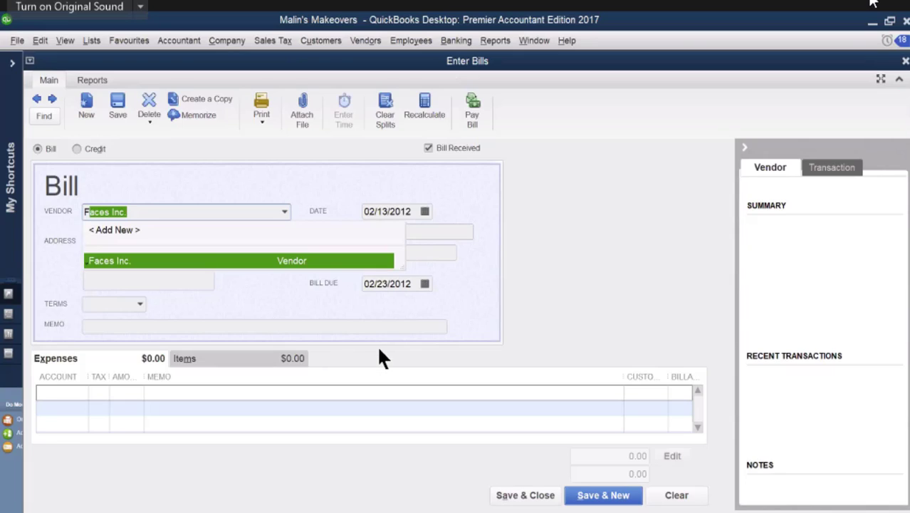
key("Tab")
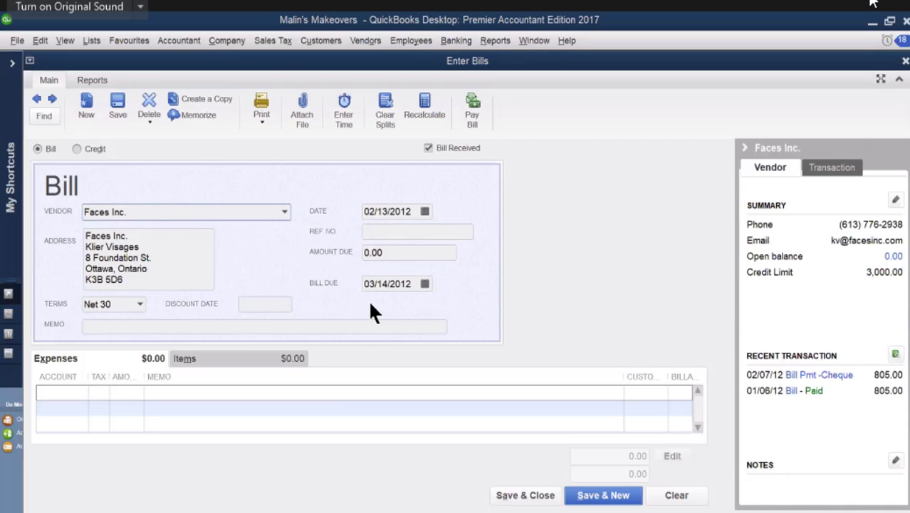
left_click(424, 212)
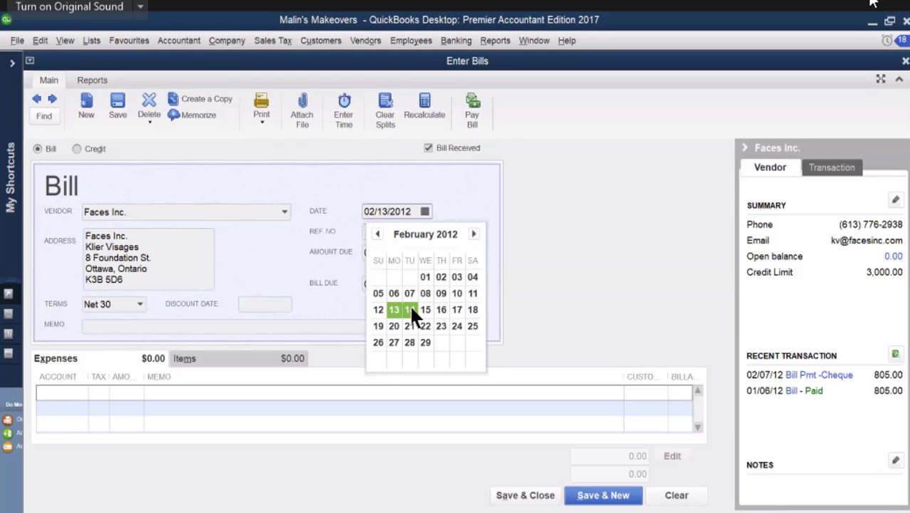
left_click(411, 307)
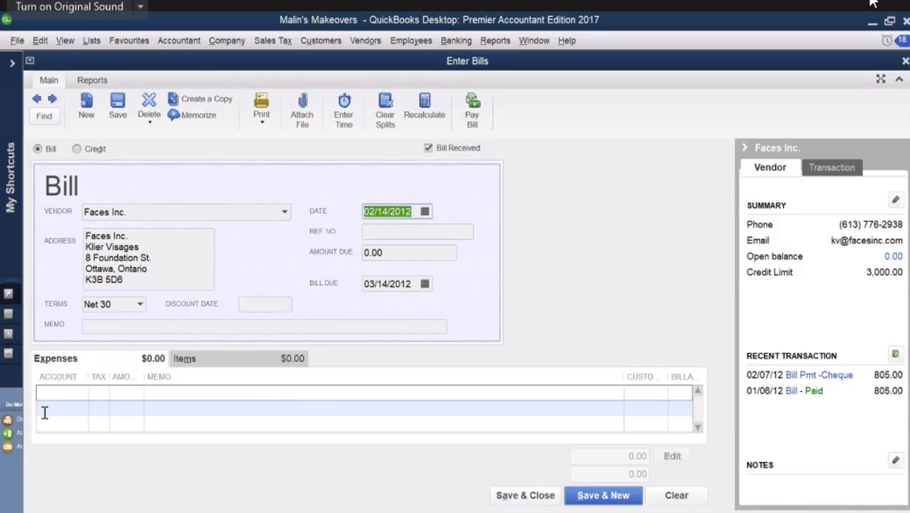
left_click(67, 394)
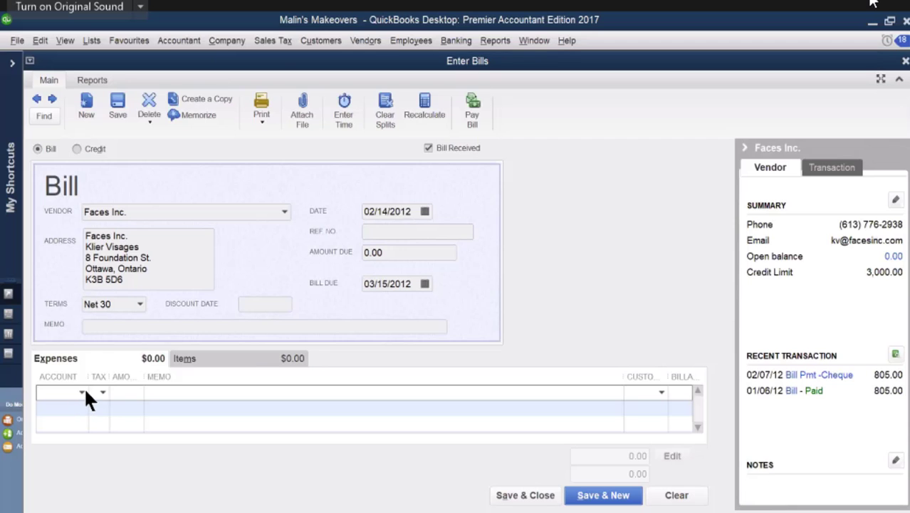
left_click(81, 391)
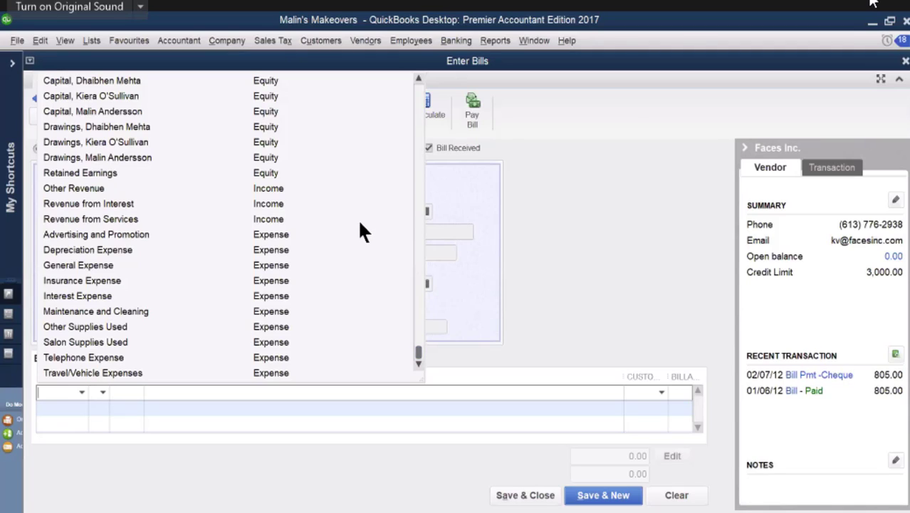
scroll(359, 231, "up", 10)
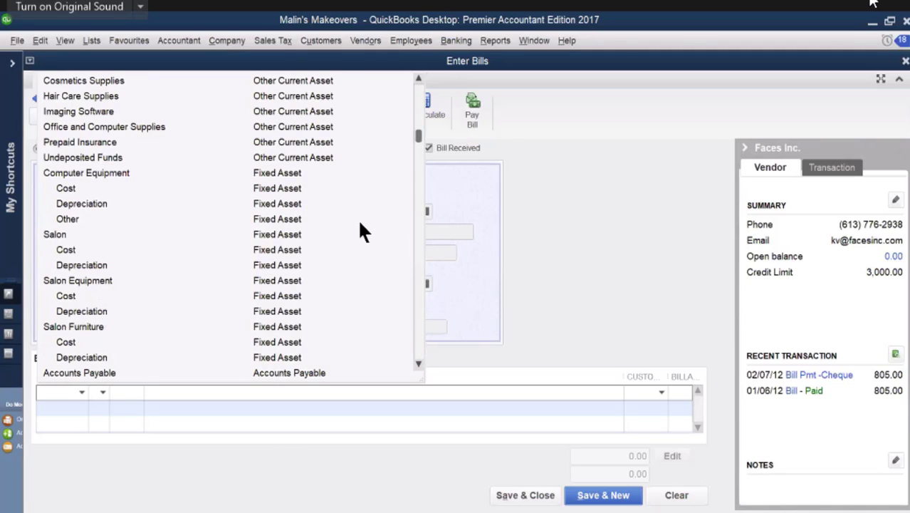
type("Cleaning")
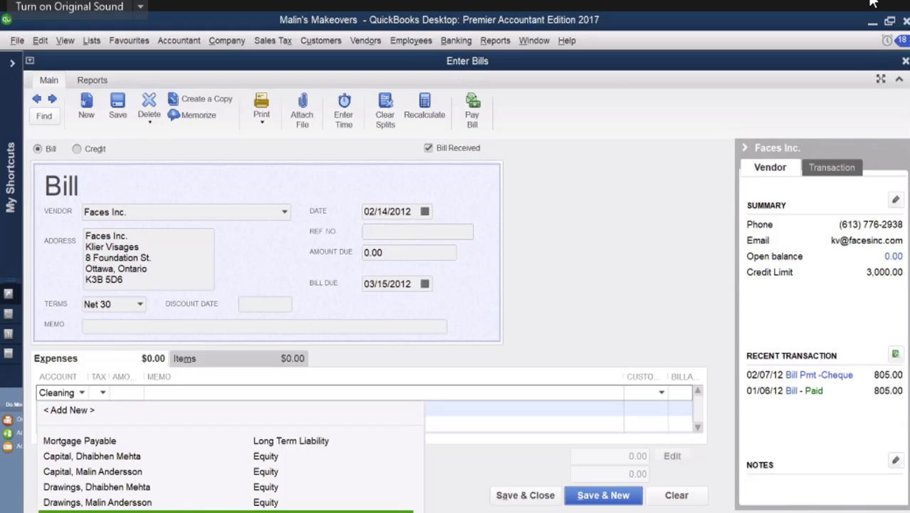
Step: Assign the bill's first expense line to the Cosmetics Supplies account with tax code H
left_click(82, 391)
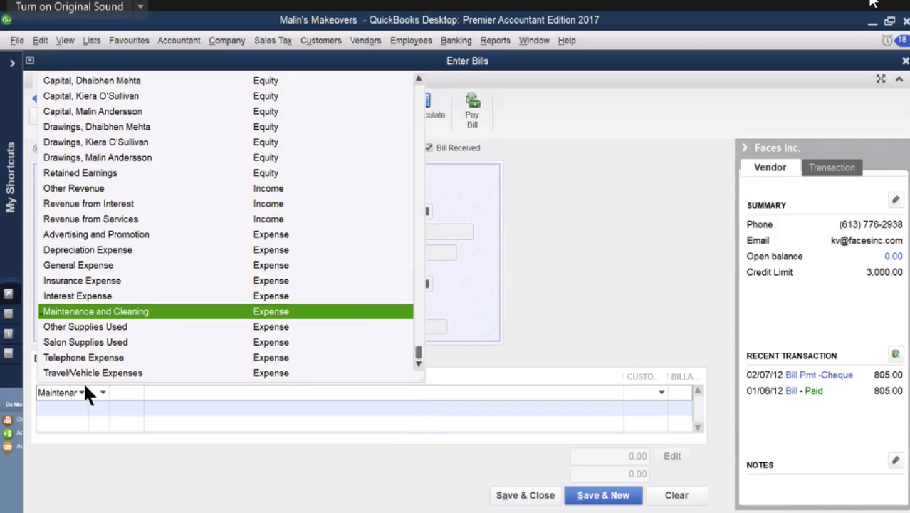
scroll(171, 285, "up", 10)
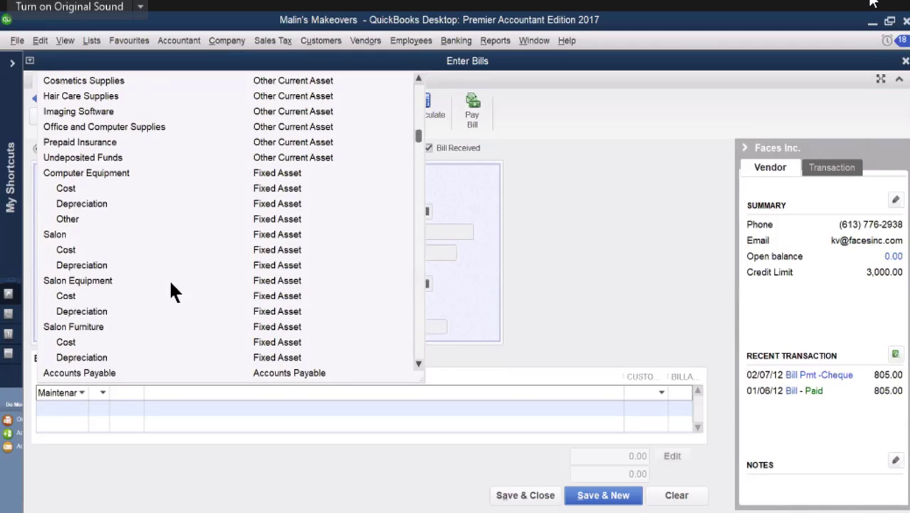
scroll(171, 283, "up", 2)
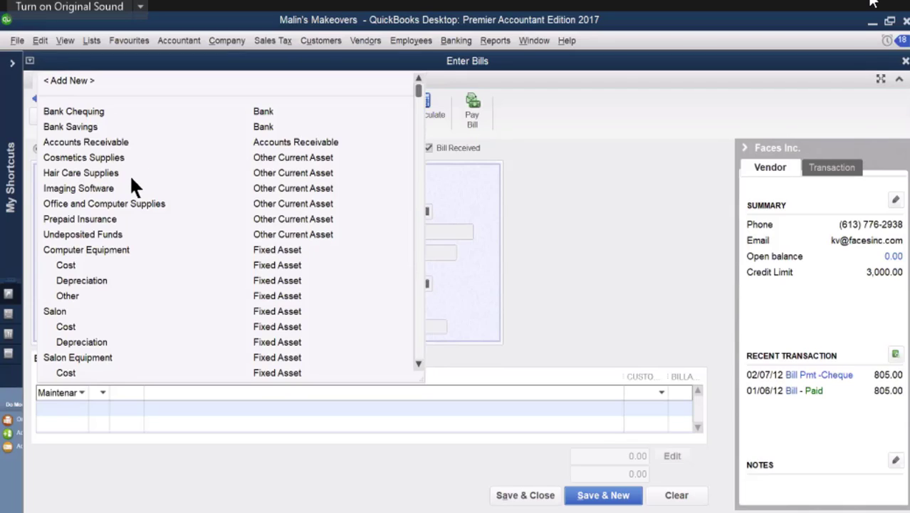
left_click(112, 159)
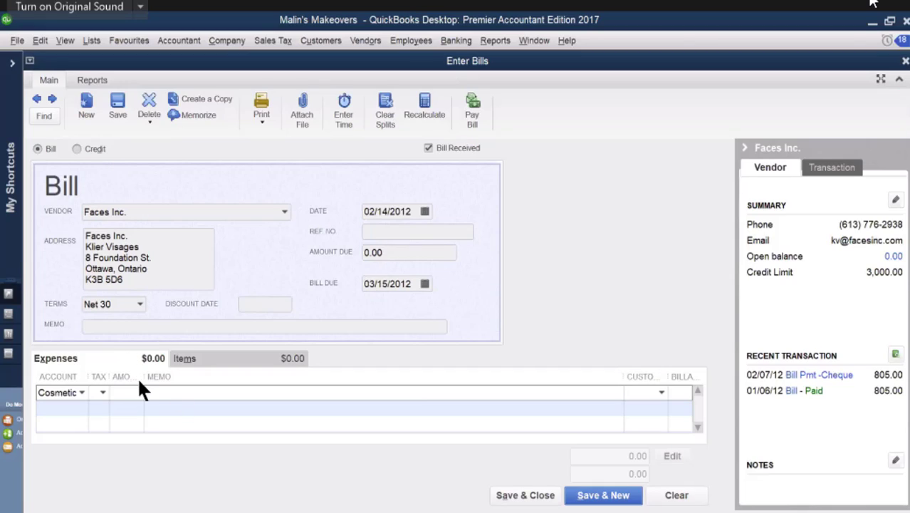
left_click(103, 391)
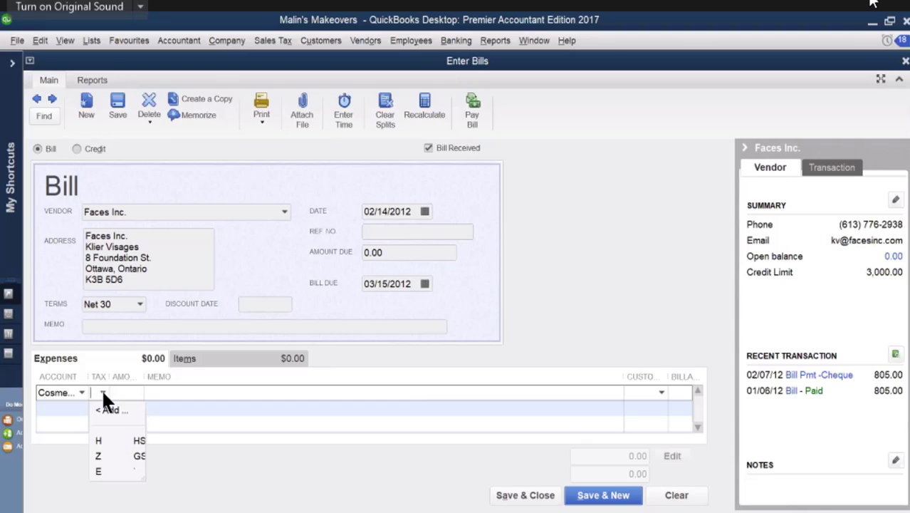
left_click(100, 440)
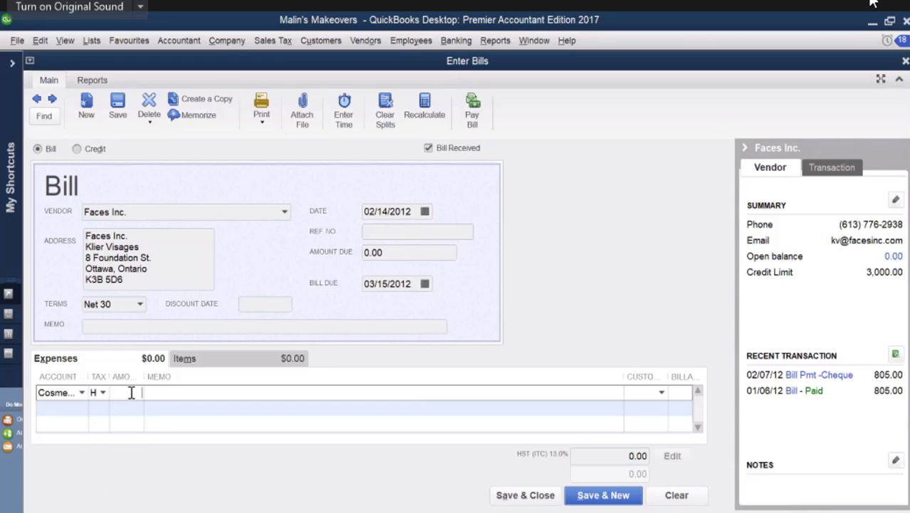
Step: Set the Cosmetics Supplies expense line's amount to 120.00 and its memo to "makeup...."
left_click(131, 392)
type("120")
left_click(170, 393)
type("make")
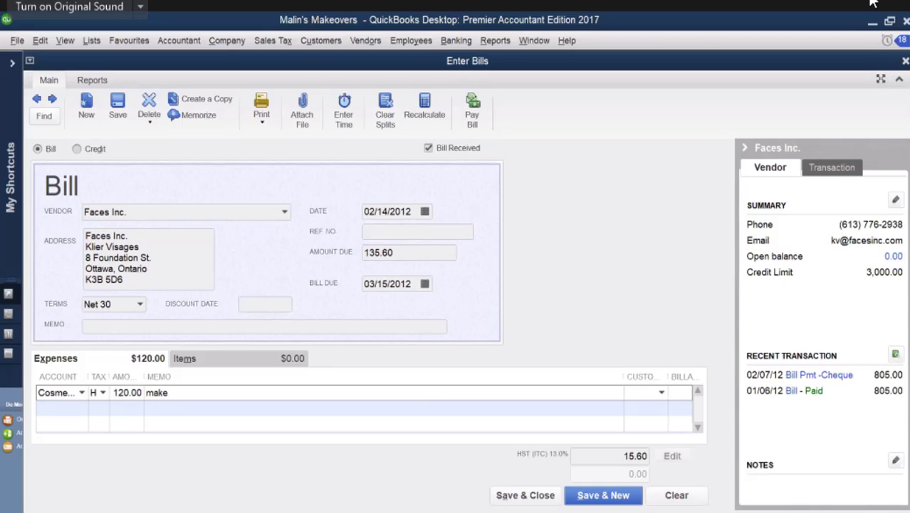
type("up....")
Step: Enter reference number 723 on the Faces Inc. bill, then save and close it
left_click(370, 234)
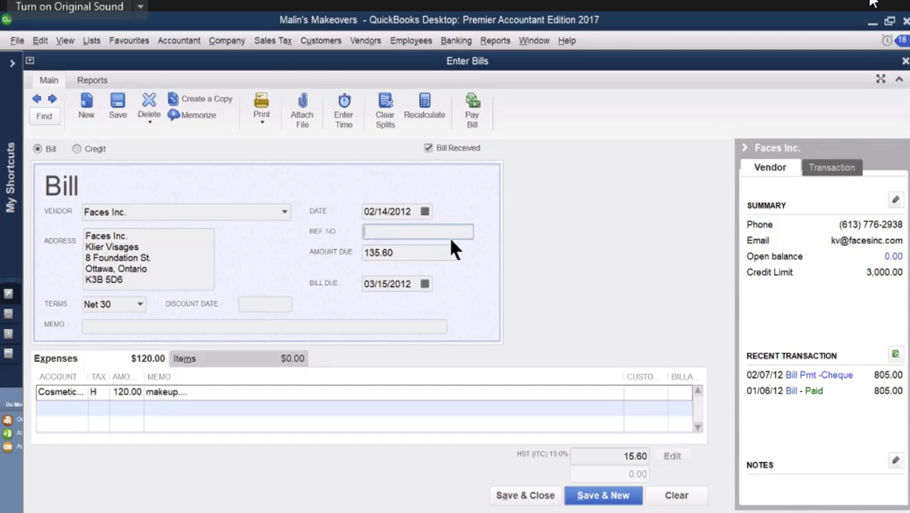
type("723")
left_click(365, 232)
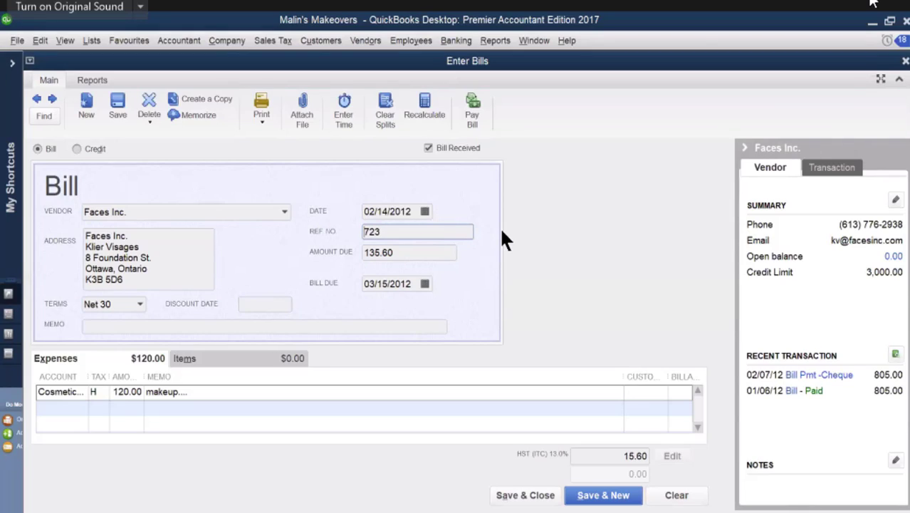
left_click(527, 495)
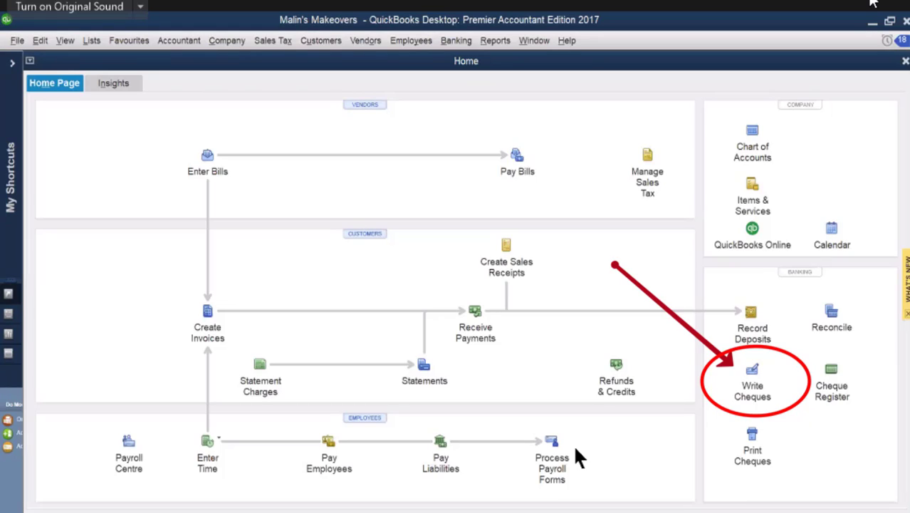
Step: Start a Bank Chequing cheque payable to "heads up", quick-adding that name as a new vendor
left_click(752, 372)
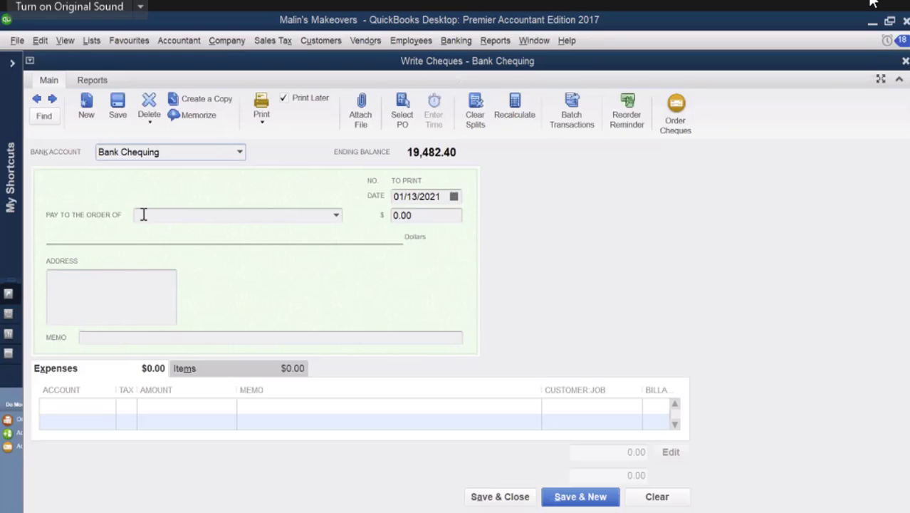
left_click(143, 214)
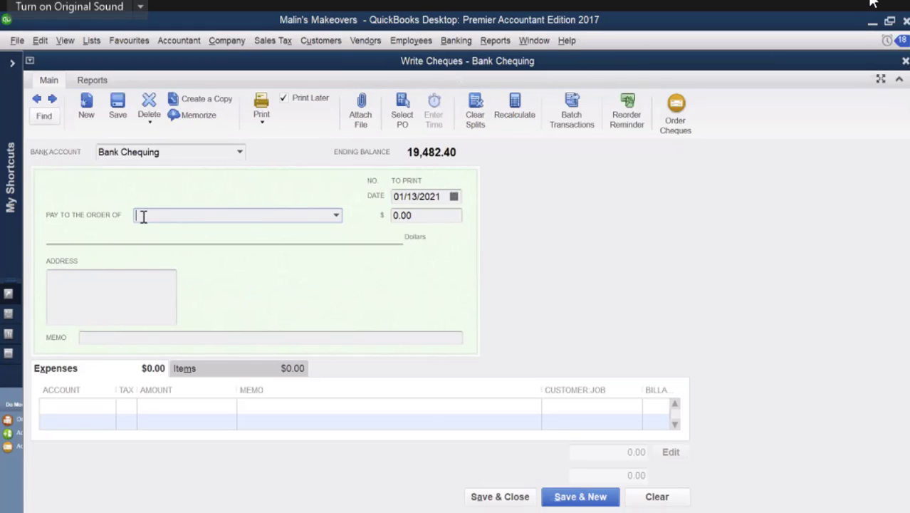
type("He")
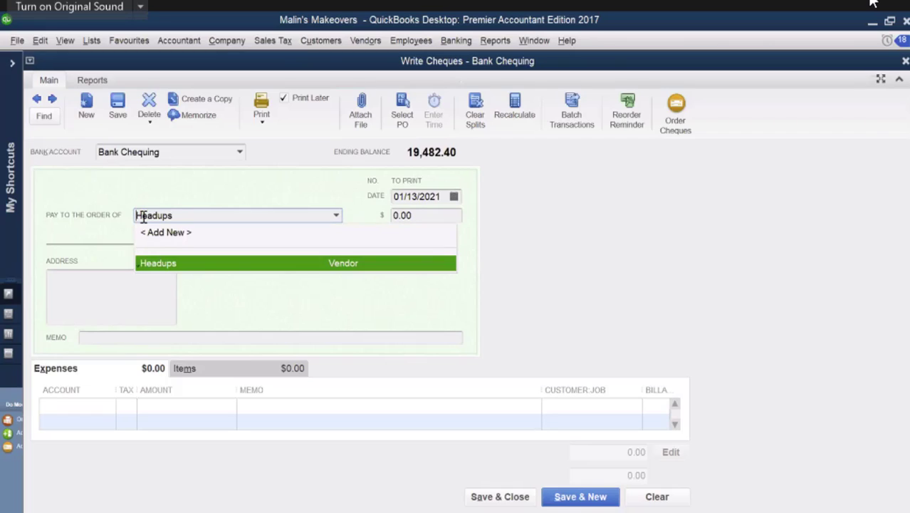
type("ads up")
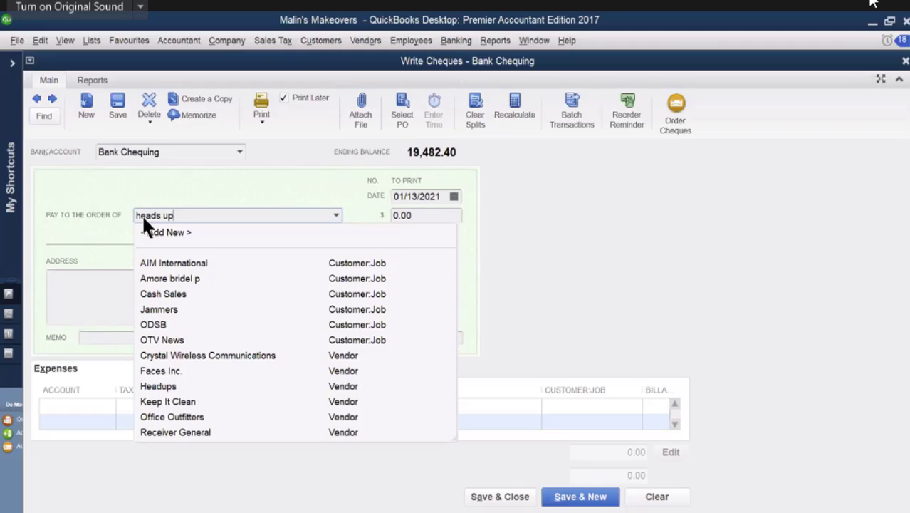
key("Tab")
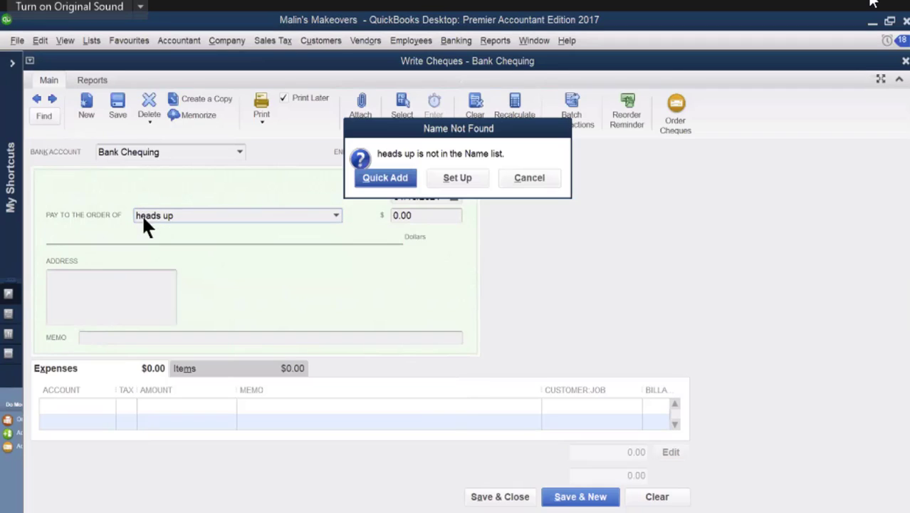
left_click(398, 182)
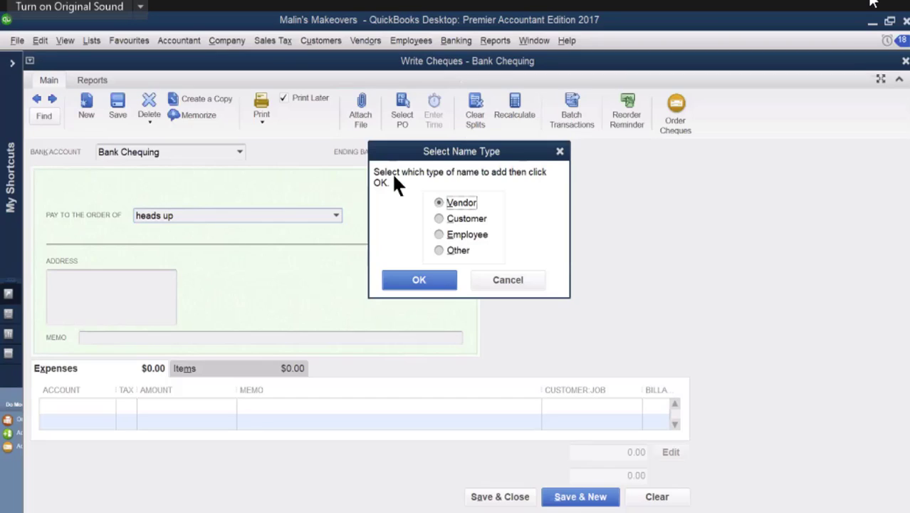
left_click(420, 281)
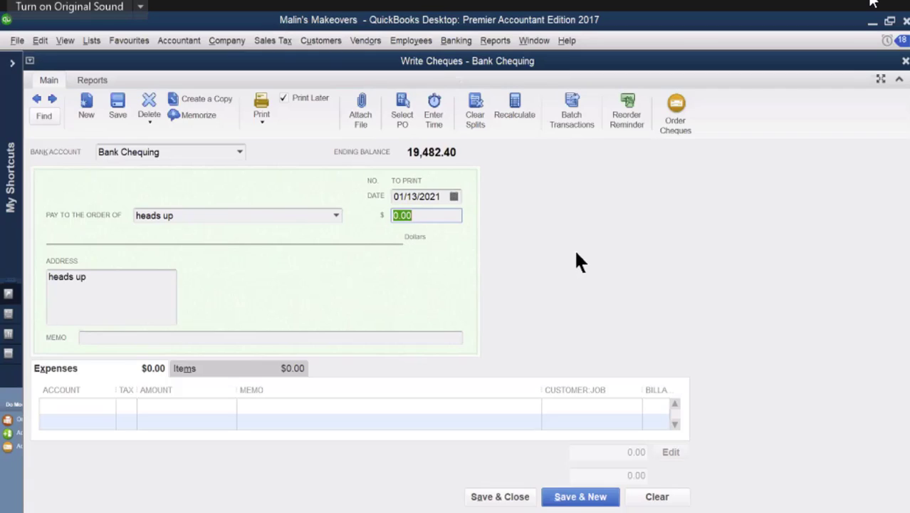
left_click(337, 214)
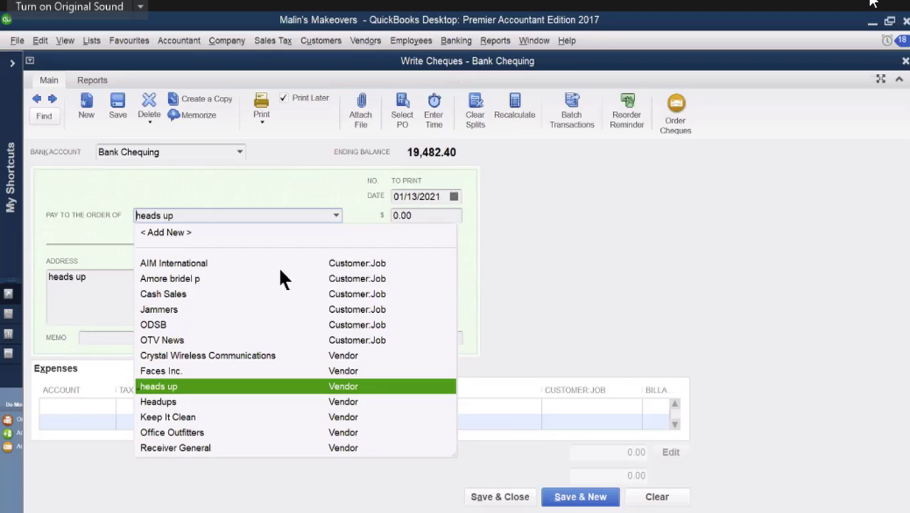
left_click(196, 390)
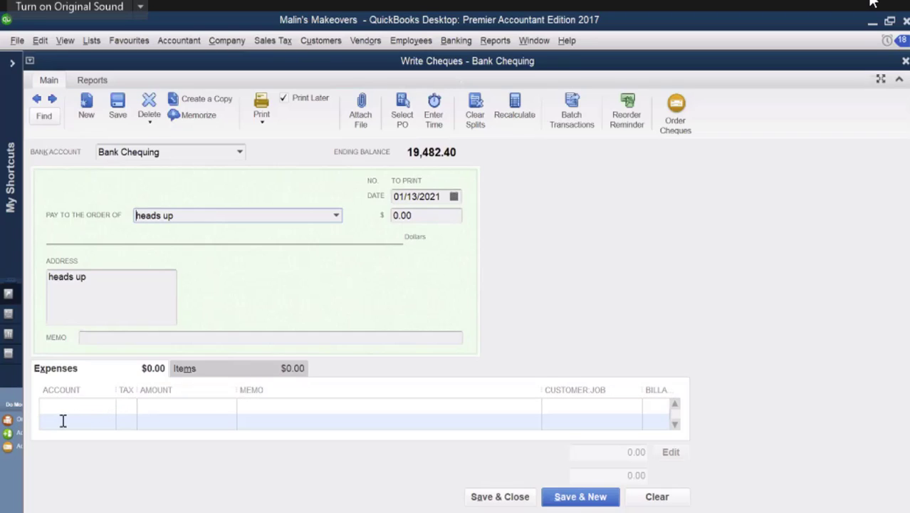
Step: Assign the cheque's first expense line to the Hair Care Supplies account with tax code H
left_click(100, 367)
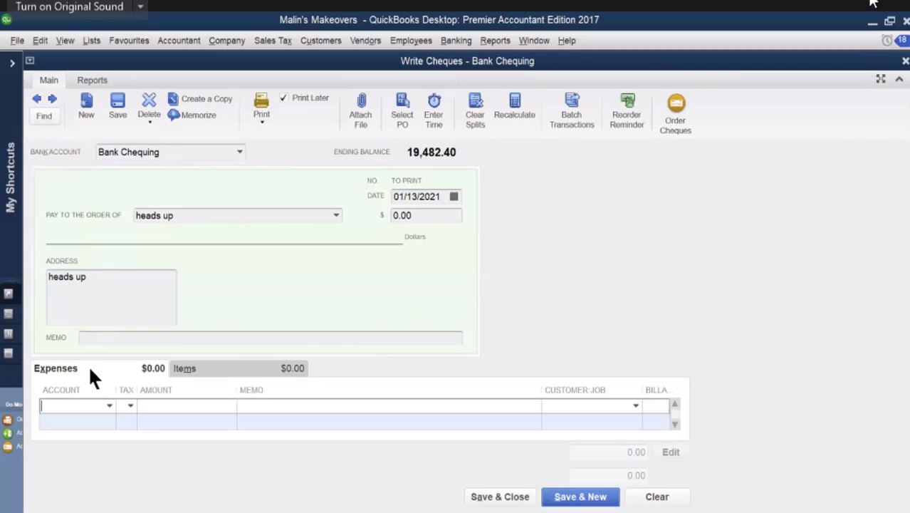
left_click(110, 404)
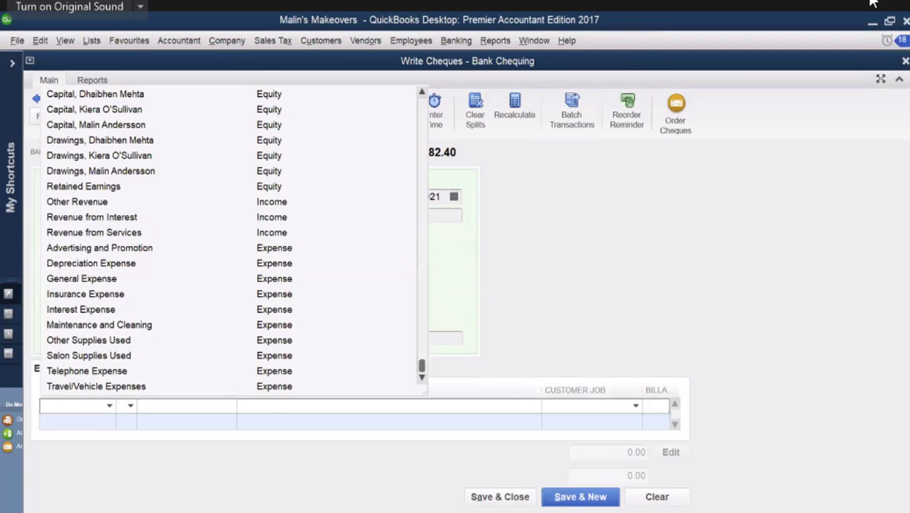
type("h")
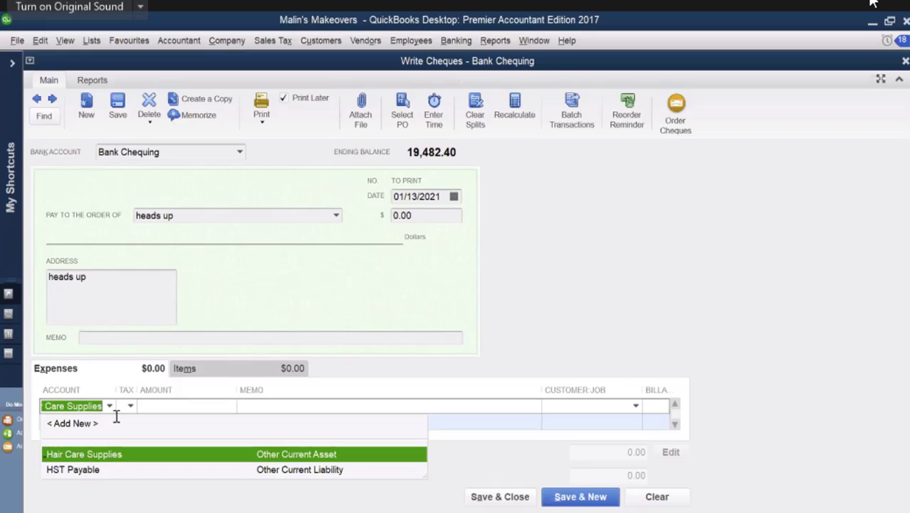
left_click(198, 415)
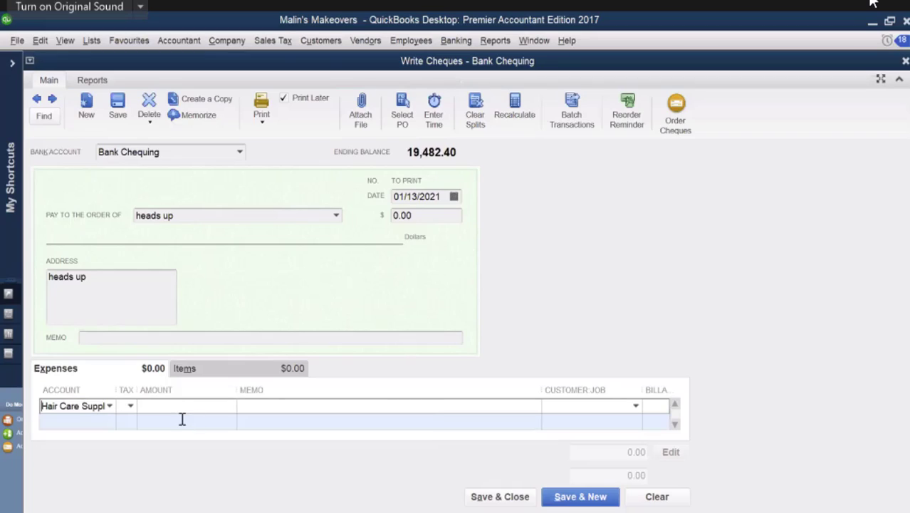
left_click(130, 405)
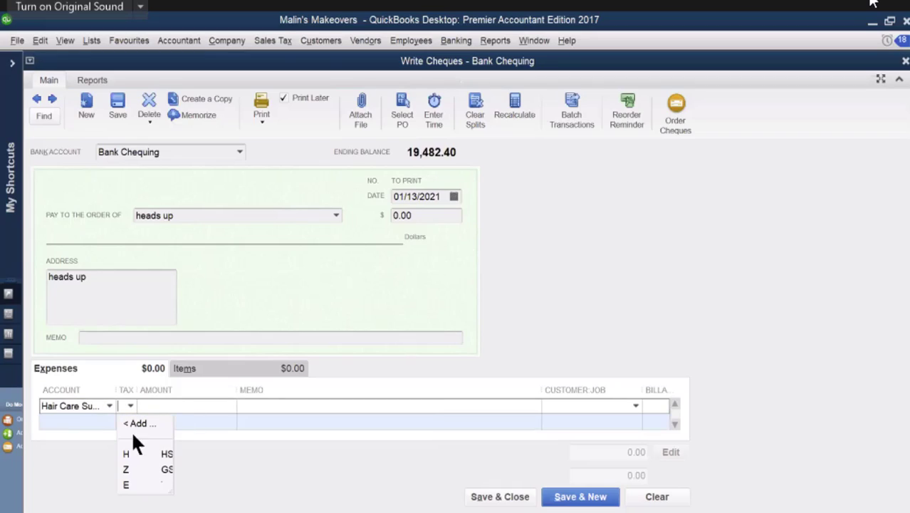
Step: Set the Hair Care Supplies line's amount to 140.00 and its memo to "hair care..."
left_click(173, 408)
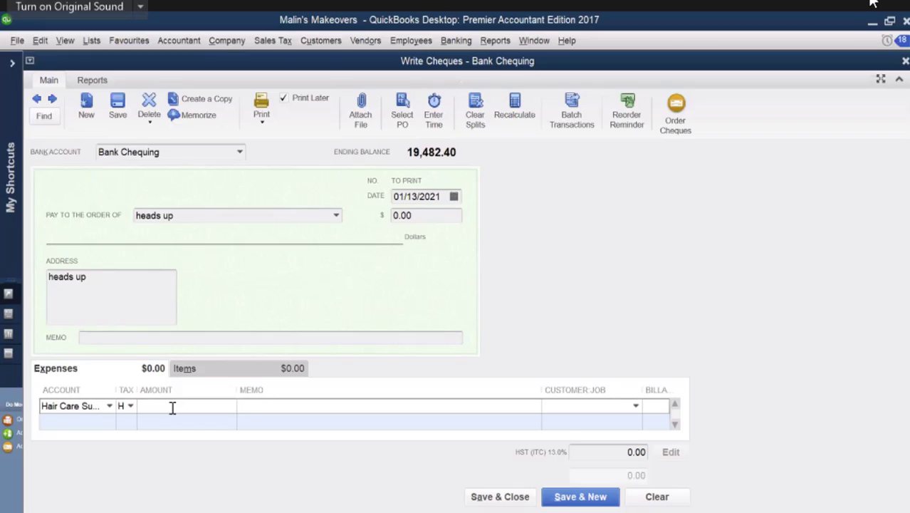
type("140")
key("Tab")
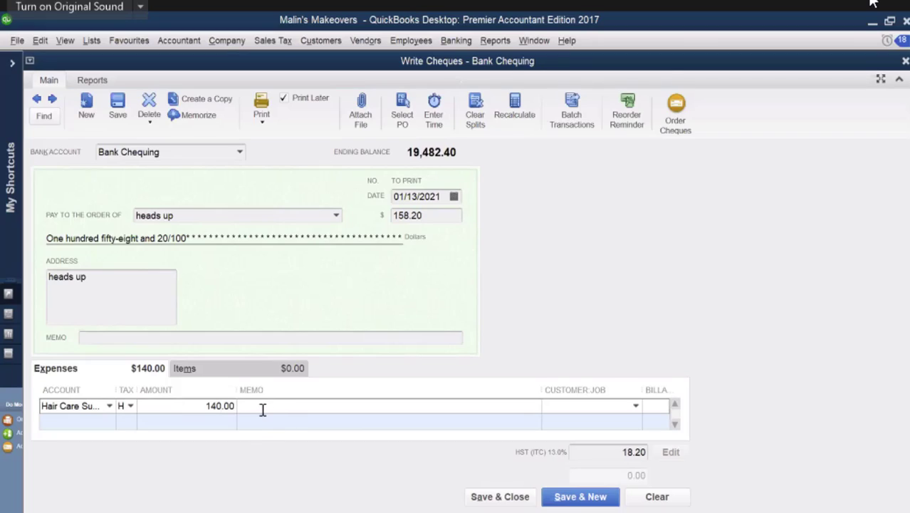
type("hair care...")
Step: Date the heads up cheque 01/15/2021, then save and close it
left_click(454, 198)
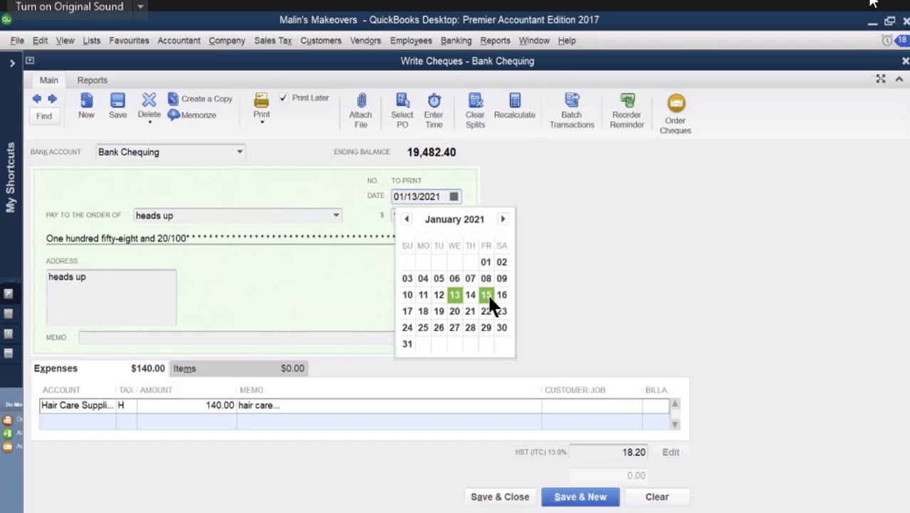
left_click(486, 295)
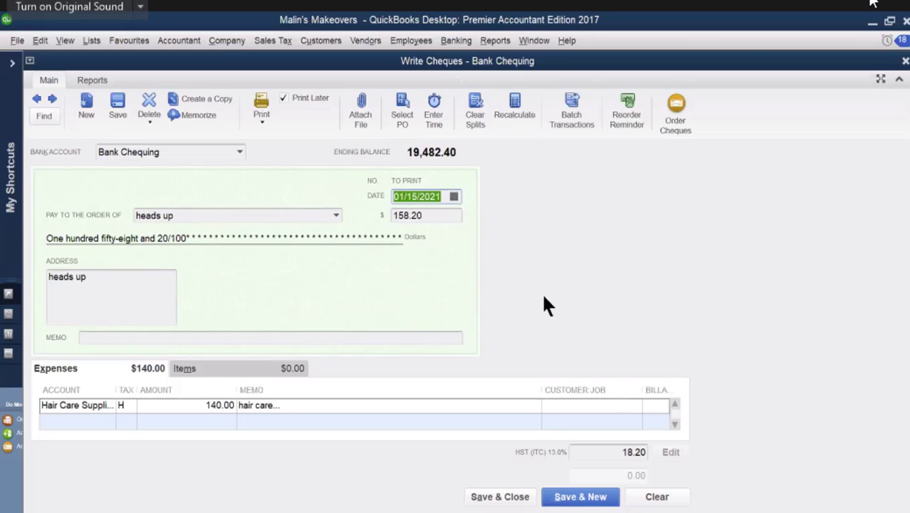
left_click(493, 499)
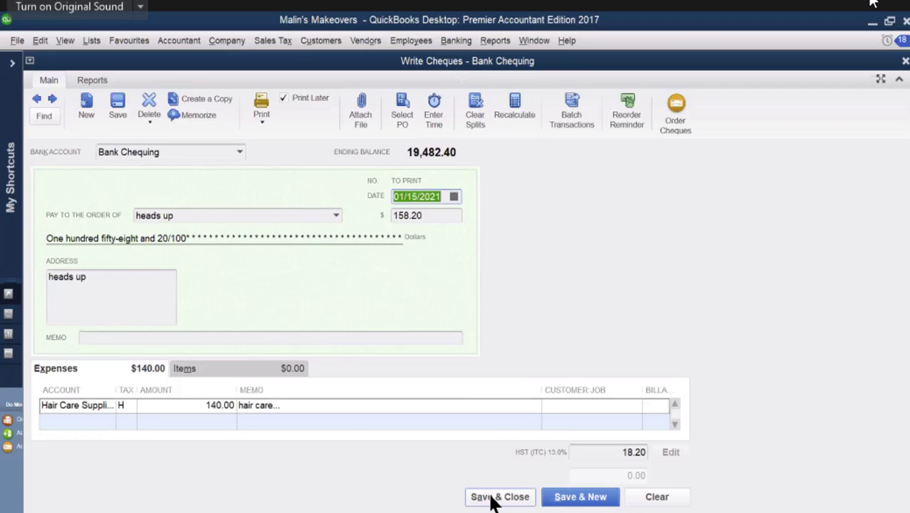
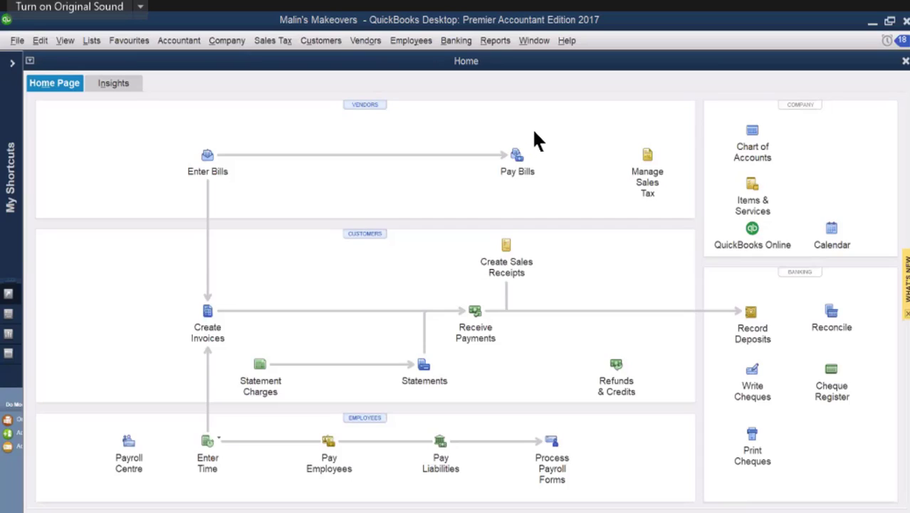
Step: Open the Accountant & Taxes Journal report, turning off future display of the collapsing and expanding transactions message
left_click(495, 42)
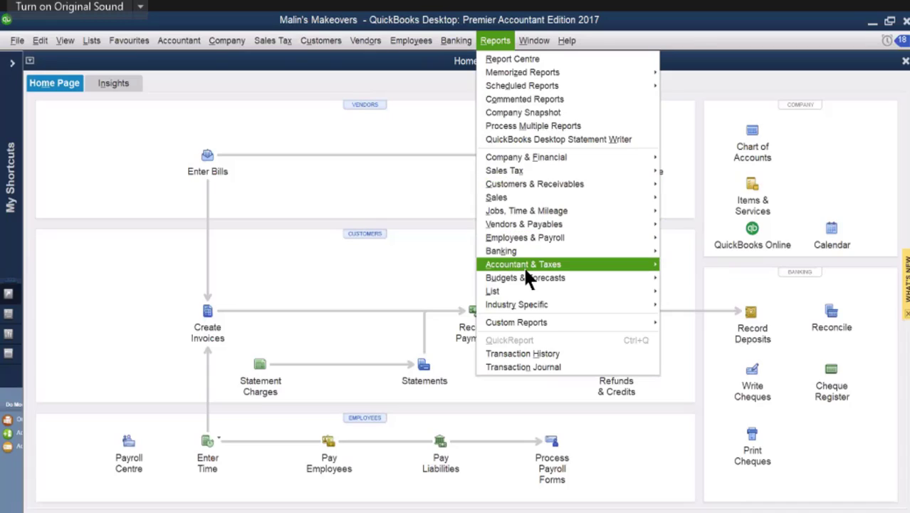
mouse_move(523, 264)
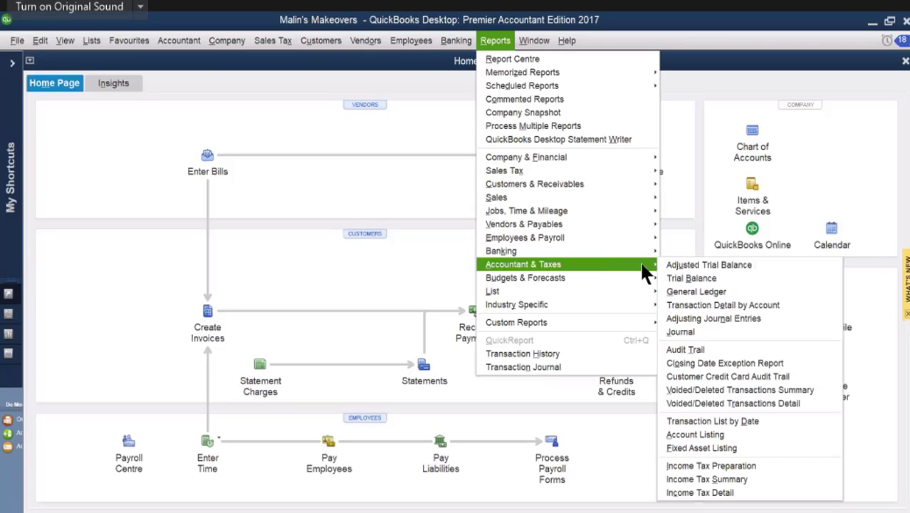
left_click(702, 338)
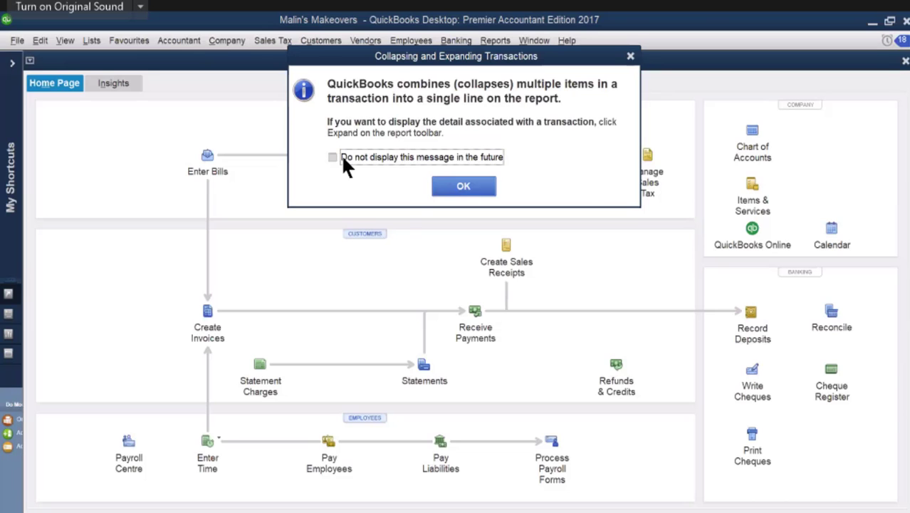
left_click(342, 159)
left_click(450, 188)
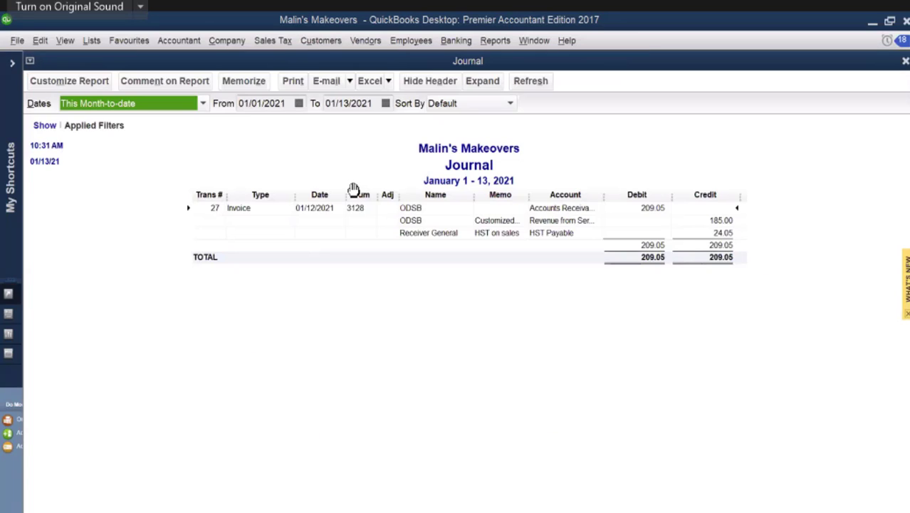
Step: Set the Journal report's start date to 02/01/2012
left_click(300, 104)
left_click(347, 127)
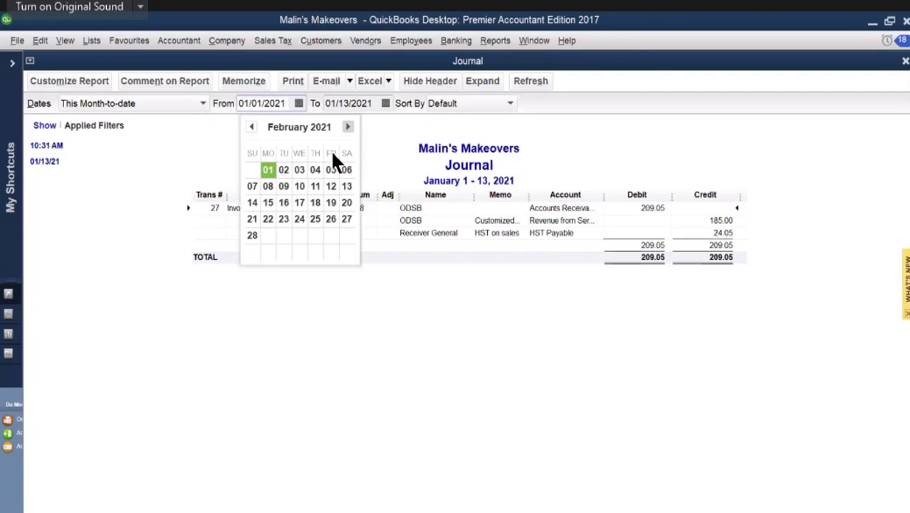
left_click(268, 169)
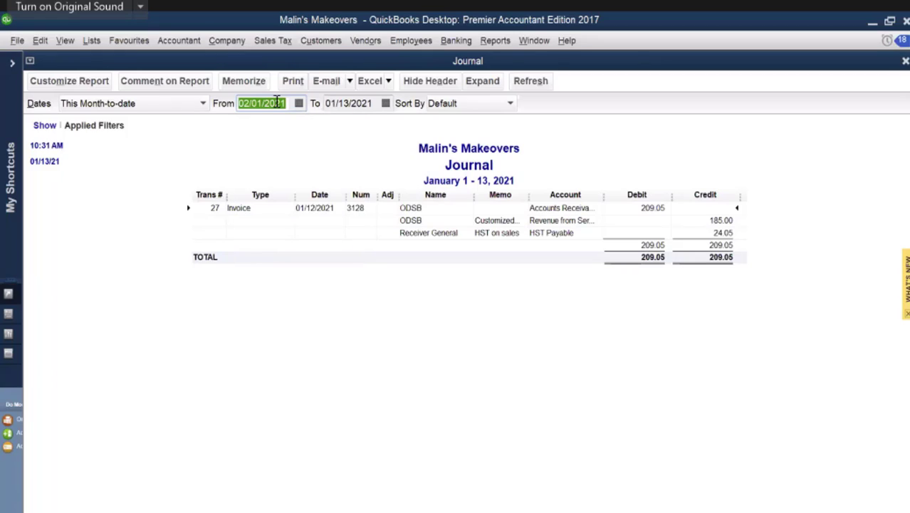
left_click_drag(273, 104, 284, 103)
type("12")
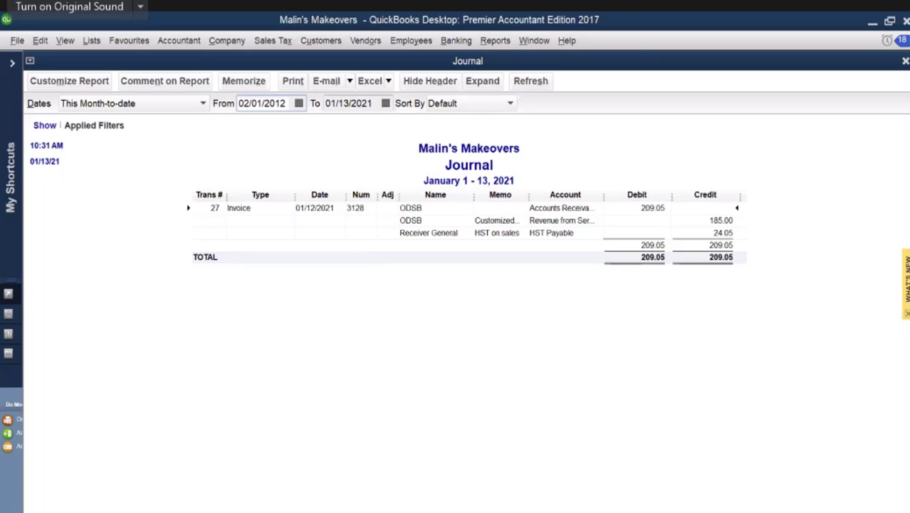
key("Tab")
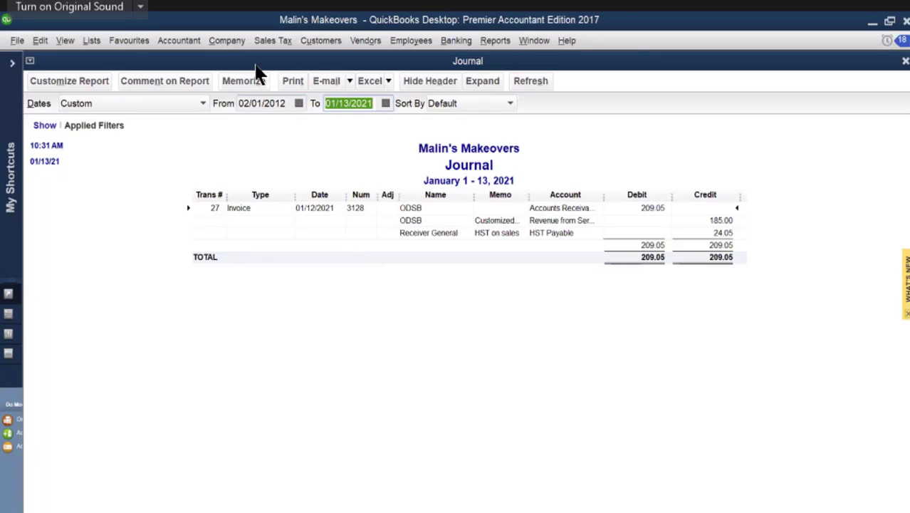
Step: Set the Journal report's end date to 02/15/2012
left_click(434, 126)
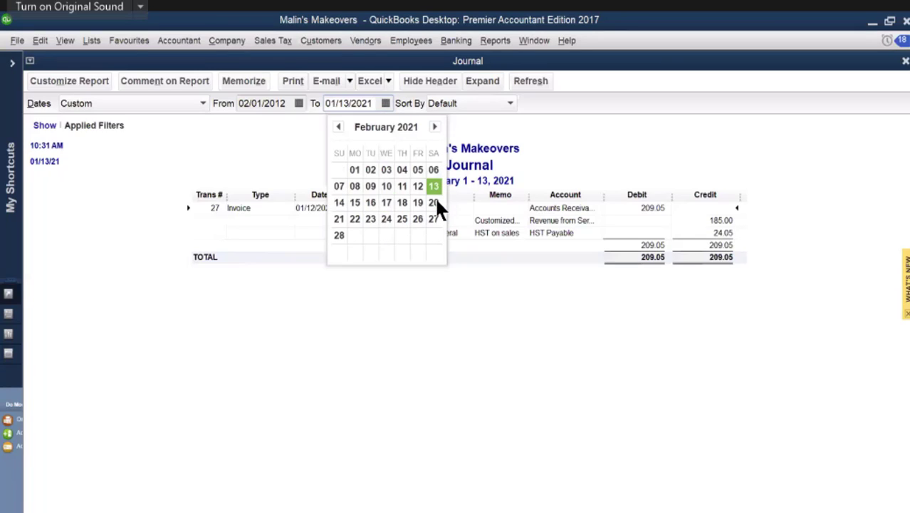
left_click(355, 201)
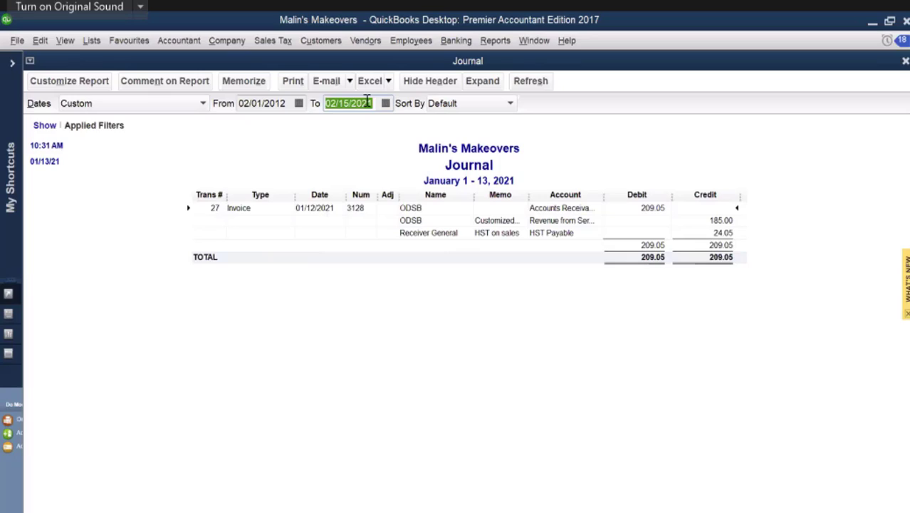
left_click(371, 103)
left_click_drag(371, 103, 362, 105)
type("12")
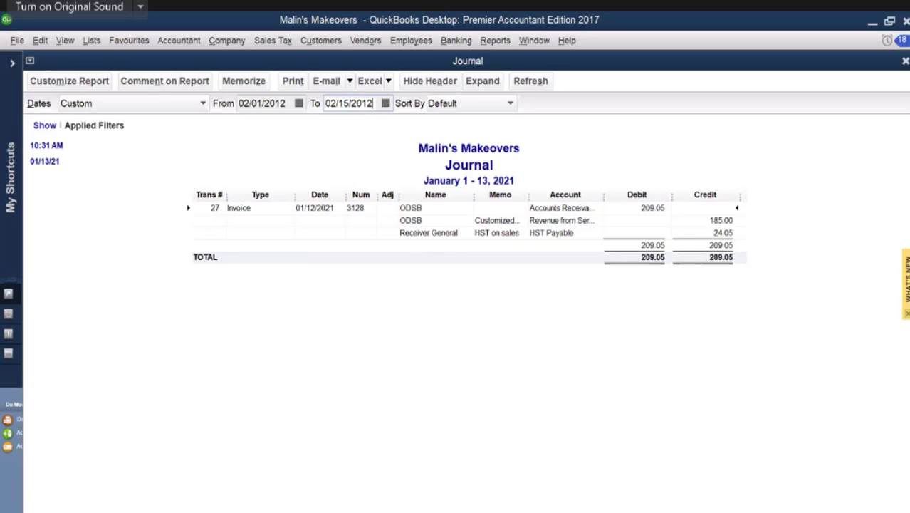
key("Tab")
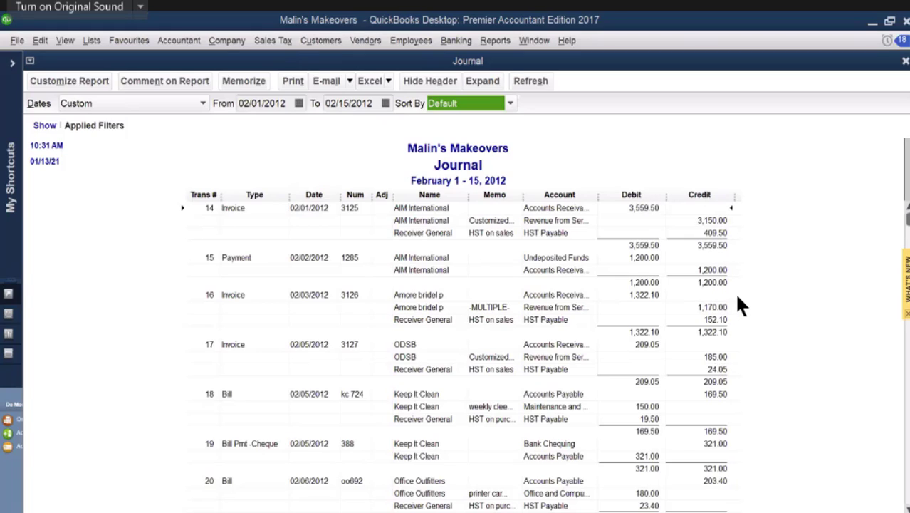
Step: Review the Journal's listed transactions and extend the report's end date to 02/15/2021
scroll(751, 300, "down", 5)
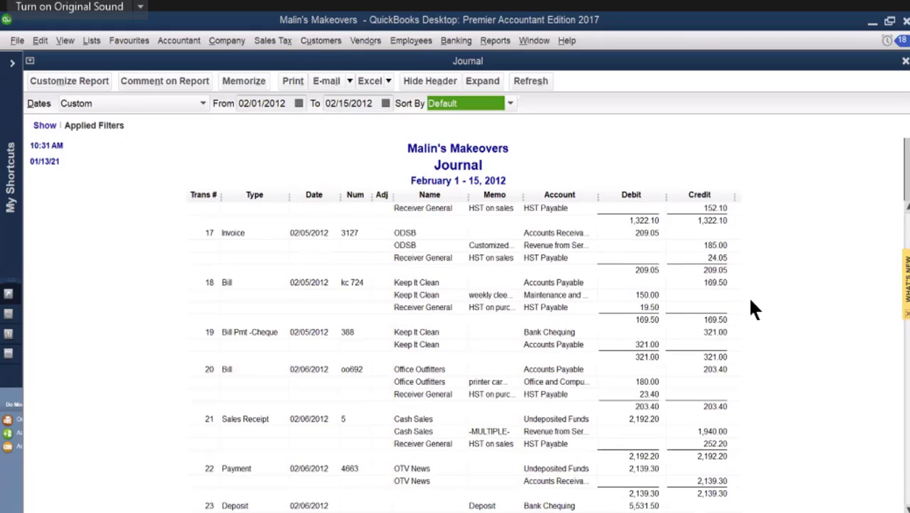
scroll(753, 304, "down", 6)
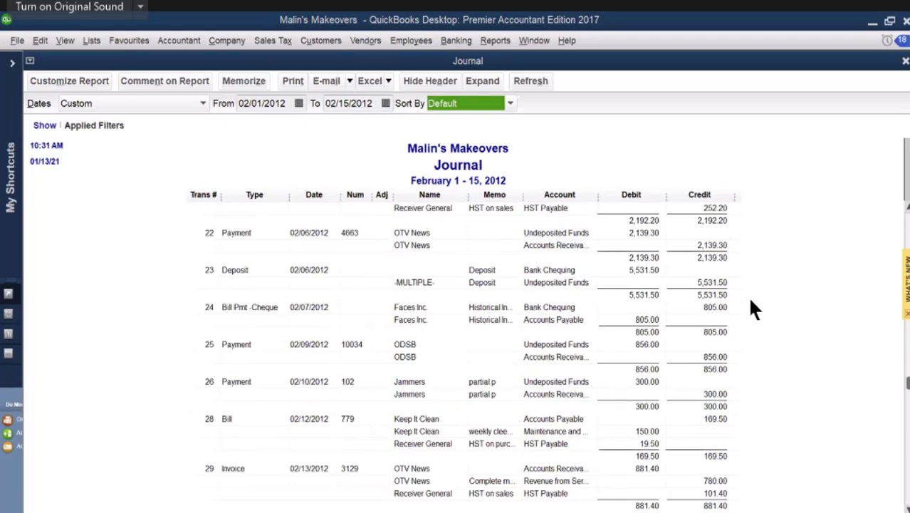
scroll(753, 309, "down", 3)
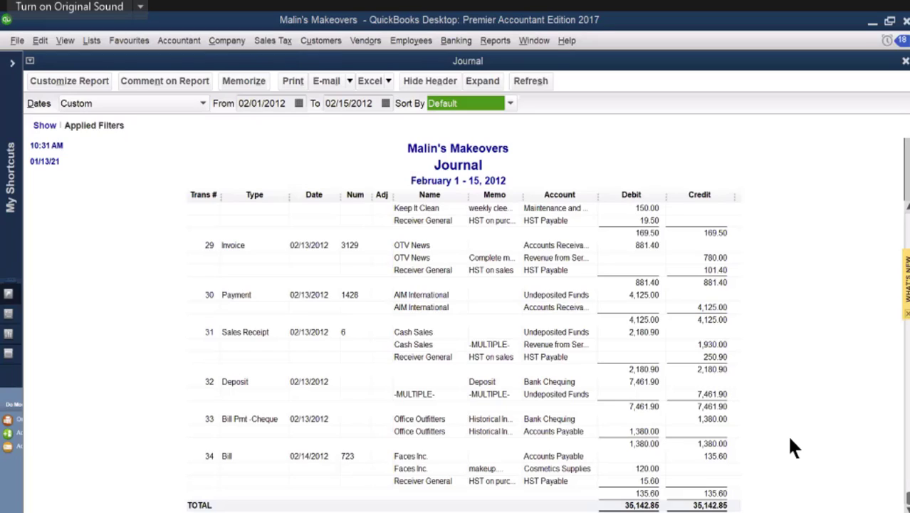
scroll(784, 424, "up", 2)
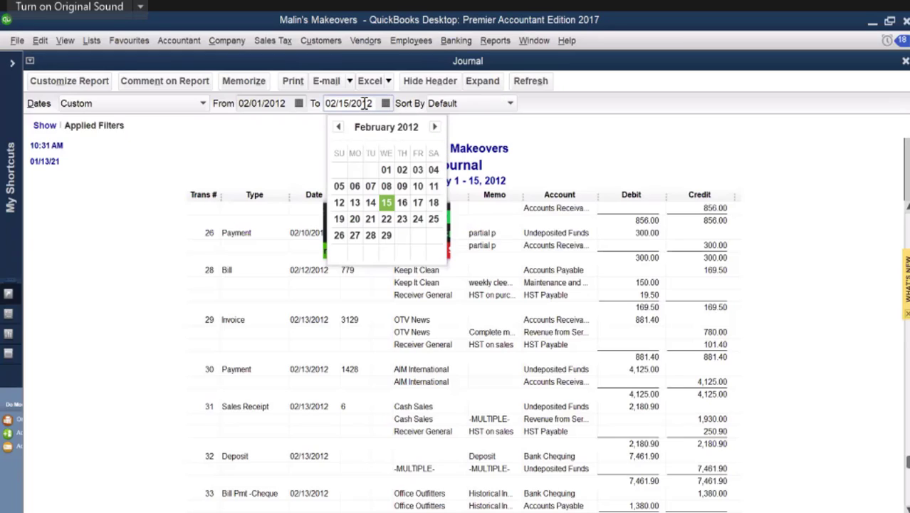
left_click_drag(374, 103, 363, 103)
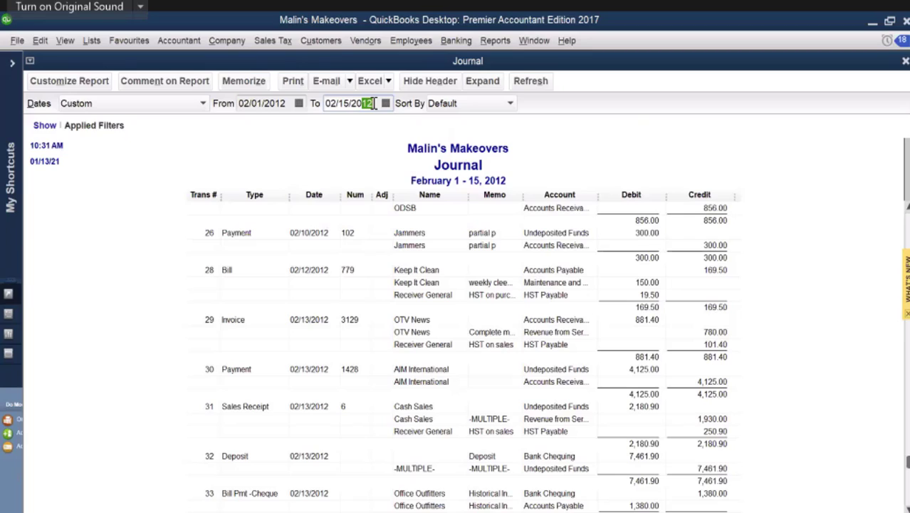
type("21")
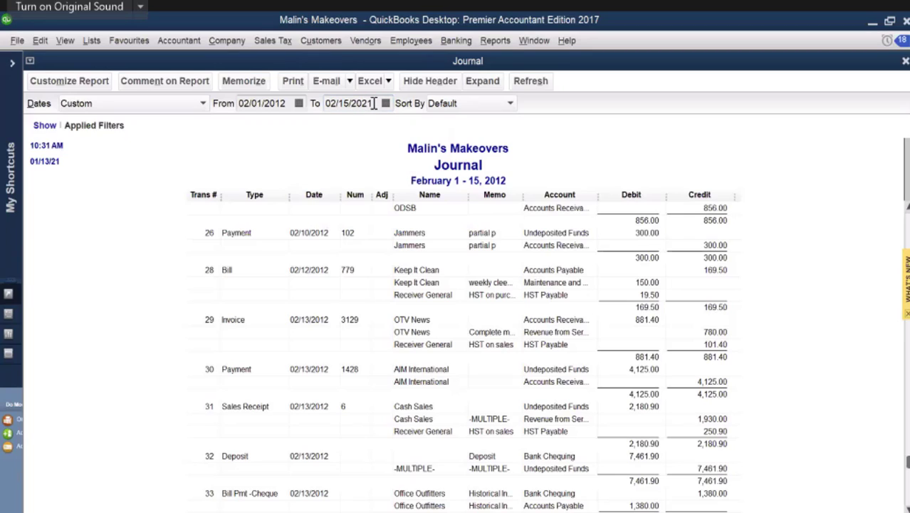
key("Tab")
Step: Open the heads up cheque from the Journal, change its date to 01/15/2012, and record the change
scroll(481, 182, "down", 5)
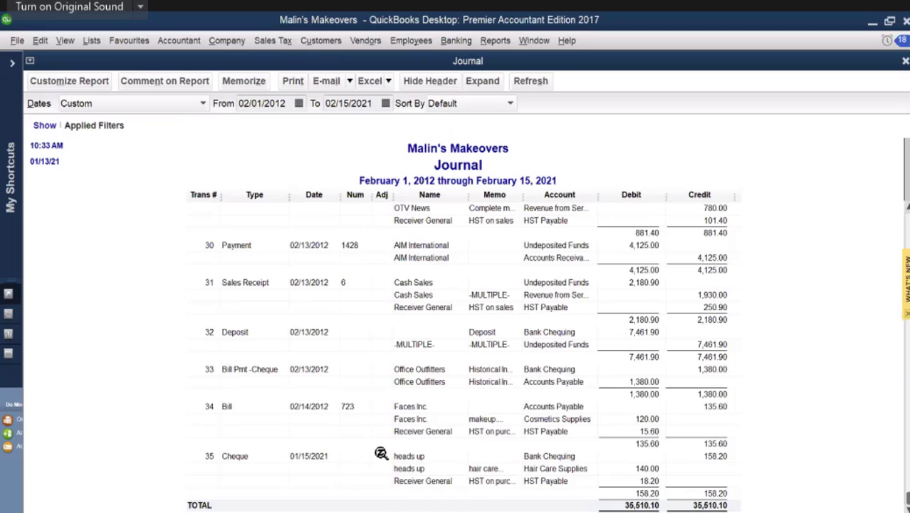
double_click(539, 462)
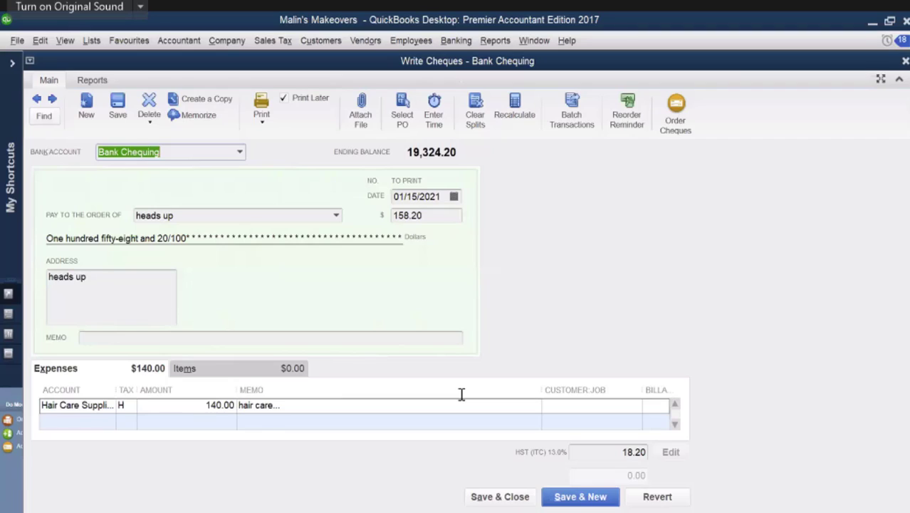
left_click(435, 197)
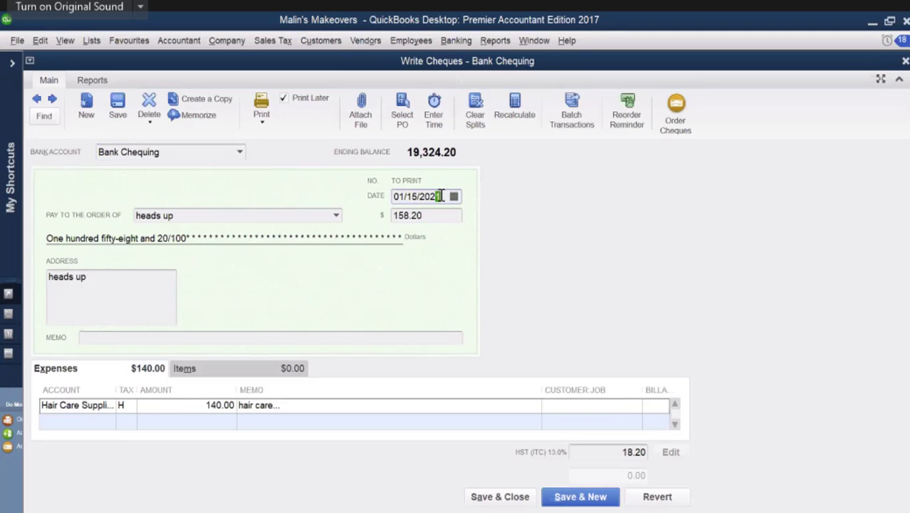
left_click_drag(437, 196, 431, 200)
type("12")
left_click(501, 497)
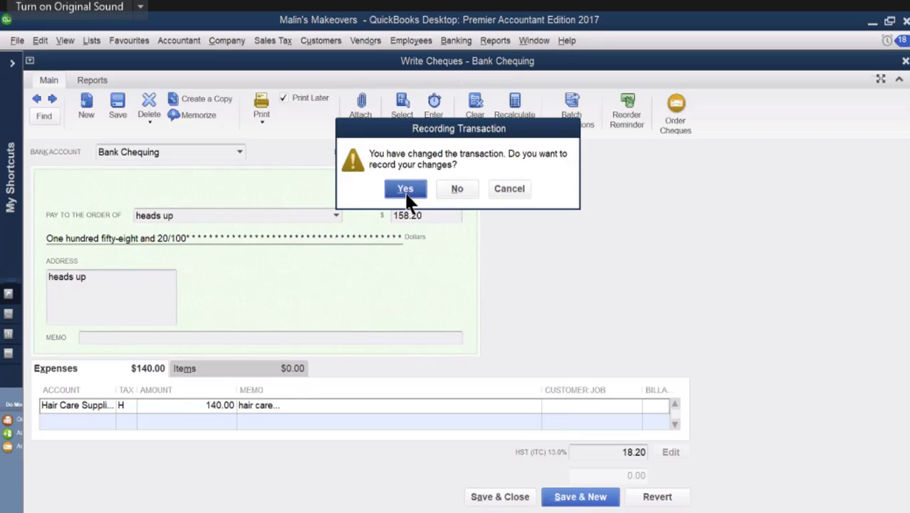
left_click(406, 199)
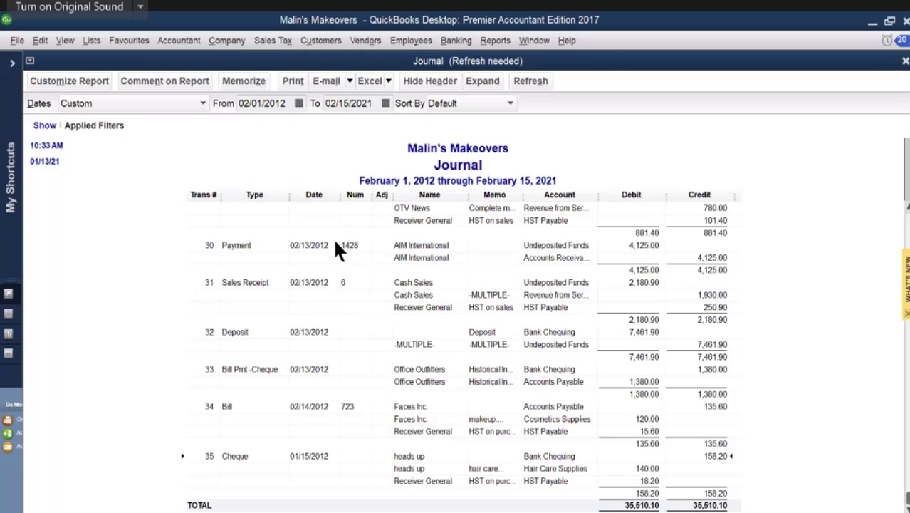
Step: Reopen the heads up cheque, turn off Print Later, then save, close and record the change
double_click(547, 470)
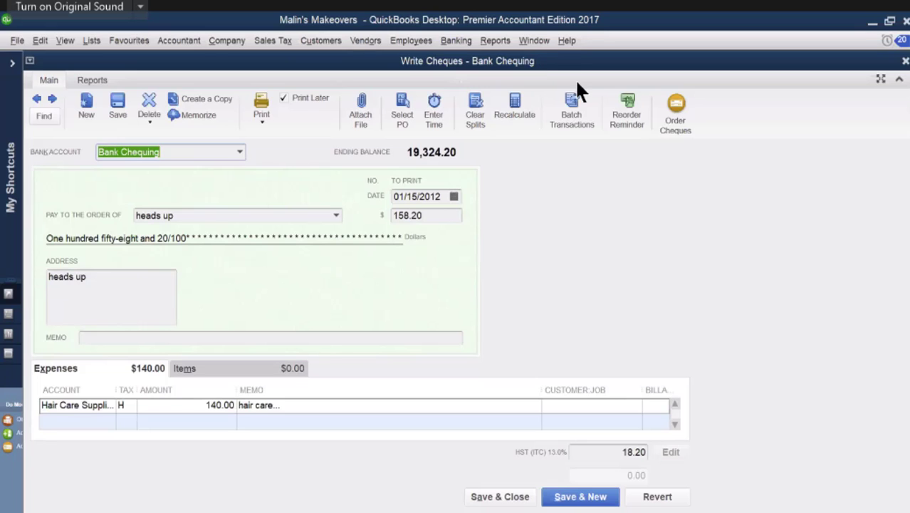
left_click(438, 193)
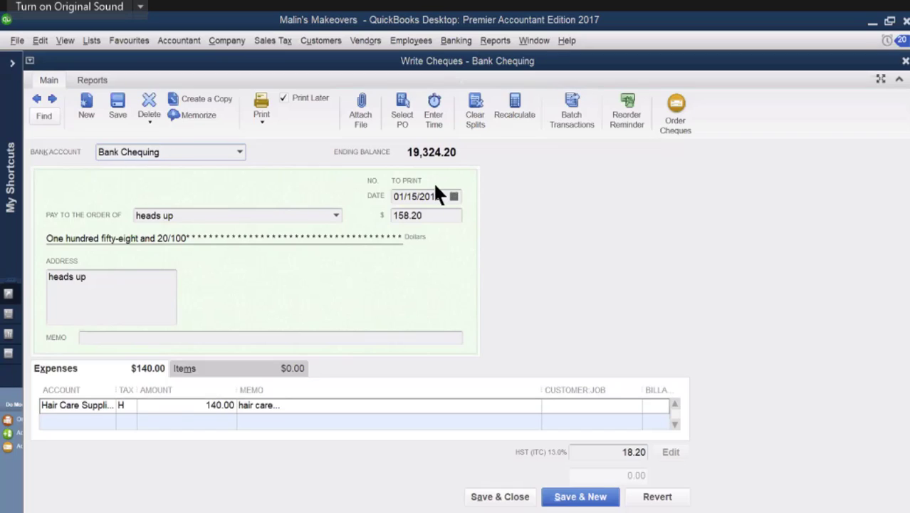
left_click(284, 98)
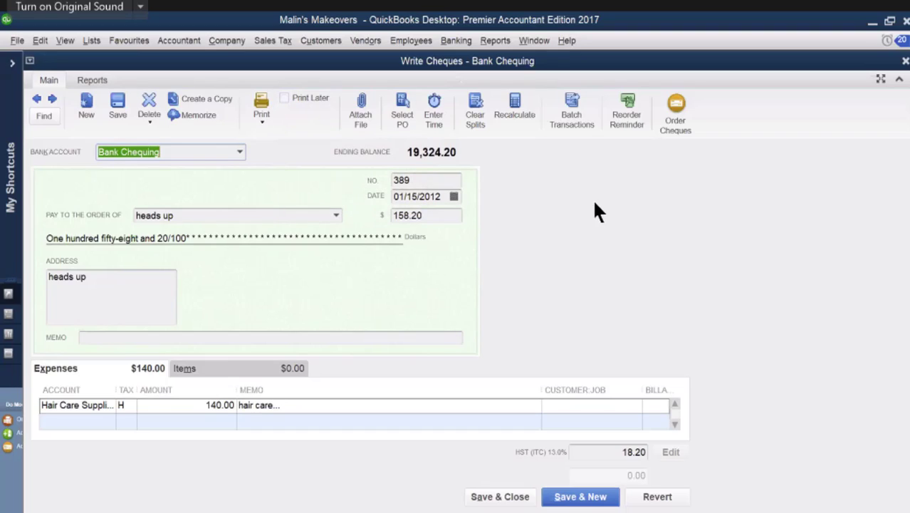
left_click(488, 502)
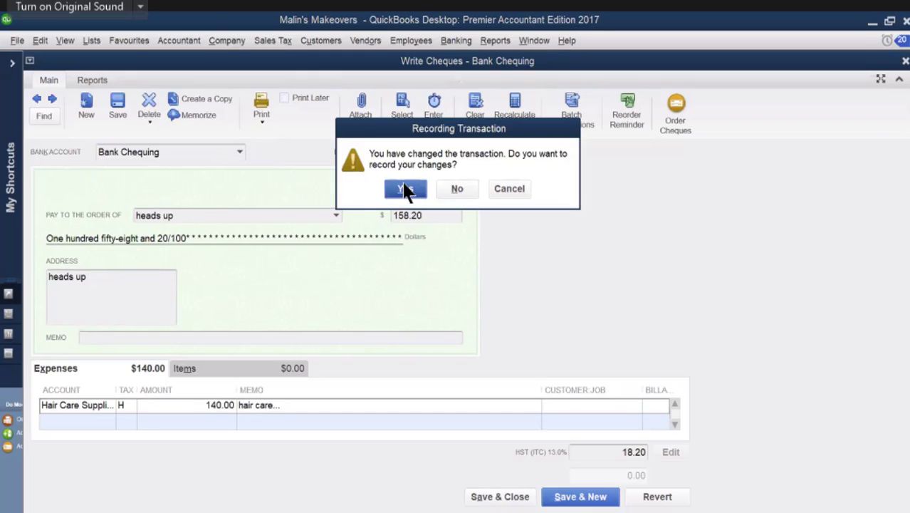
left_click(410, 192)
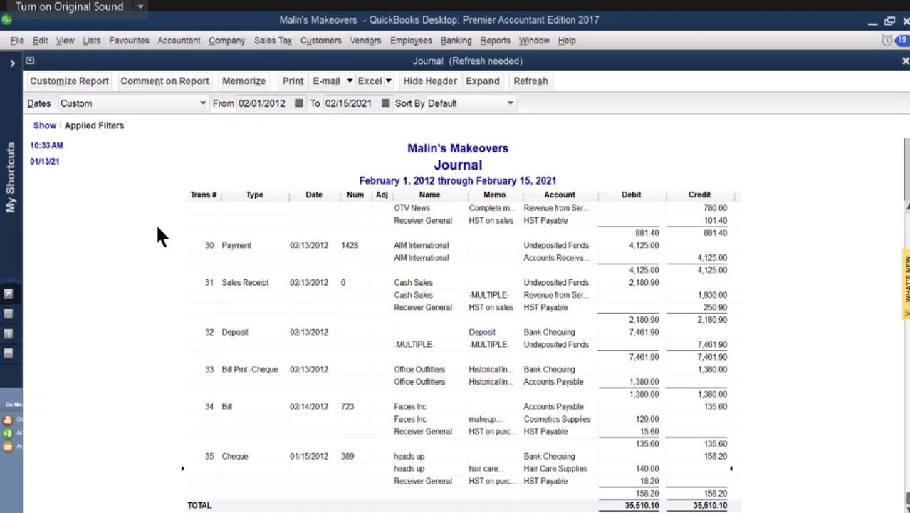
Step: Open the heads up cheque from the Journal again and look at its delete and void options without applying either
double_click(541, 460)
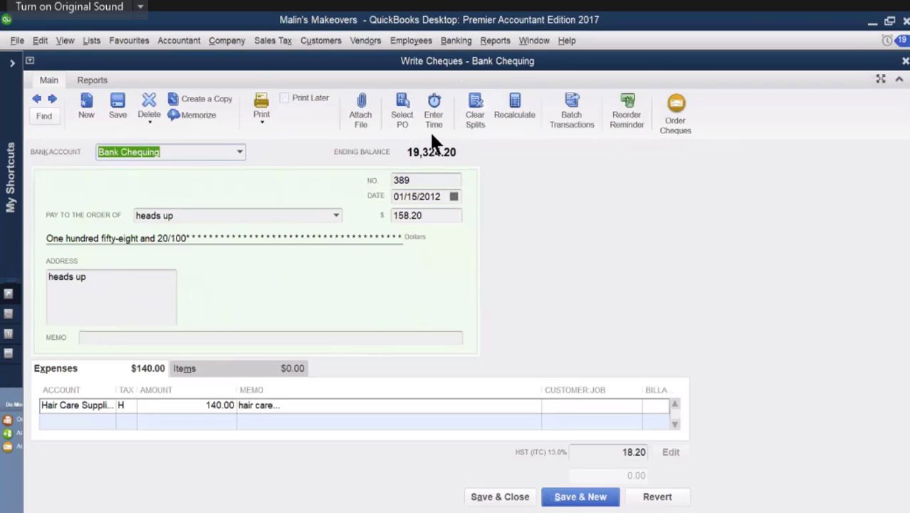
left_click(108, 120)
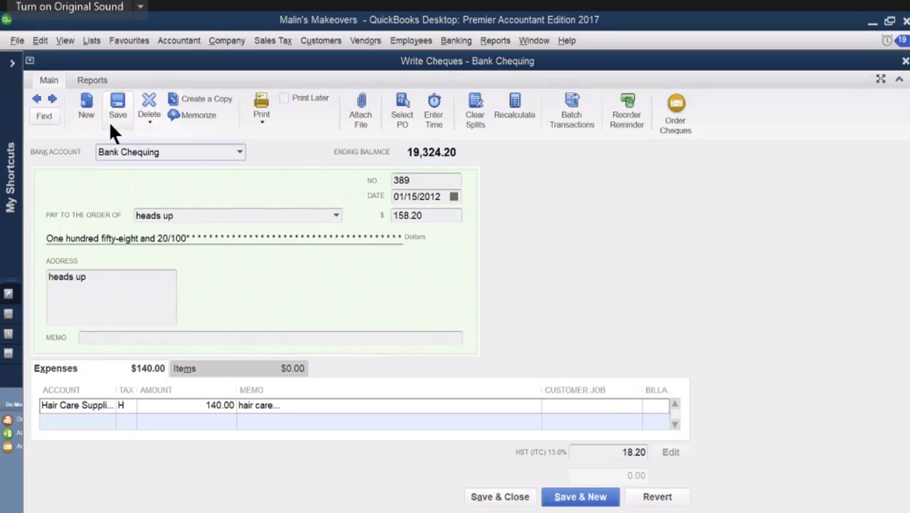
left_click(149, 117)
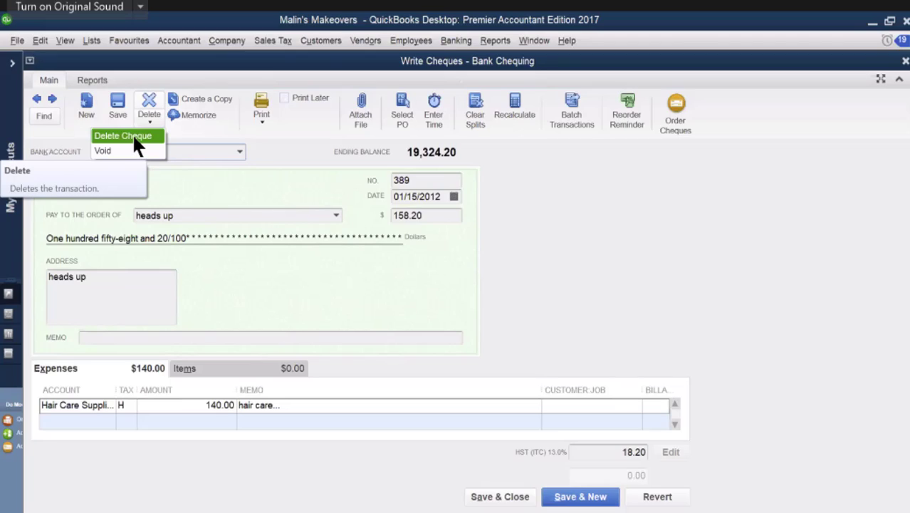
left_click(287, 131)
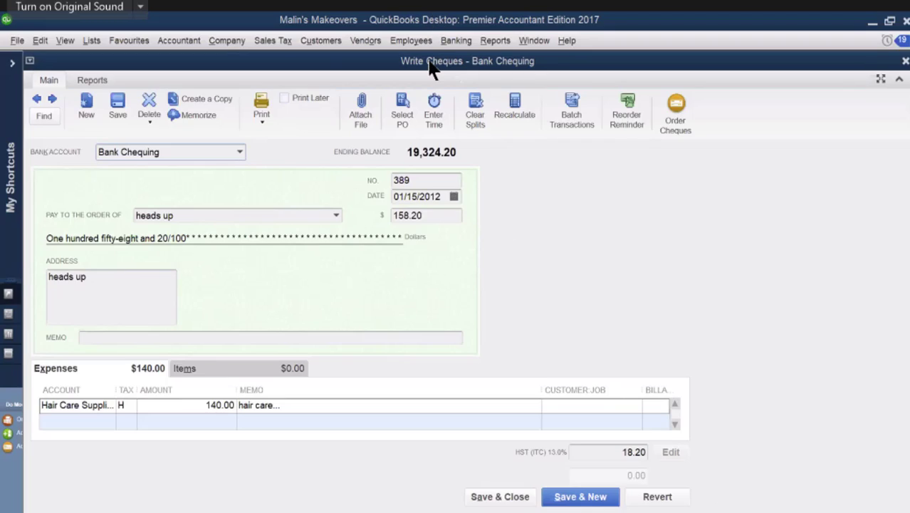
left_click(495, 41)
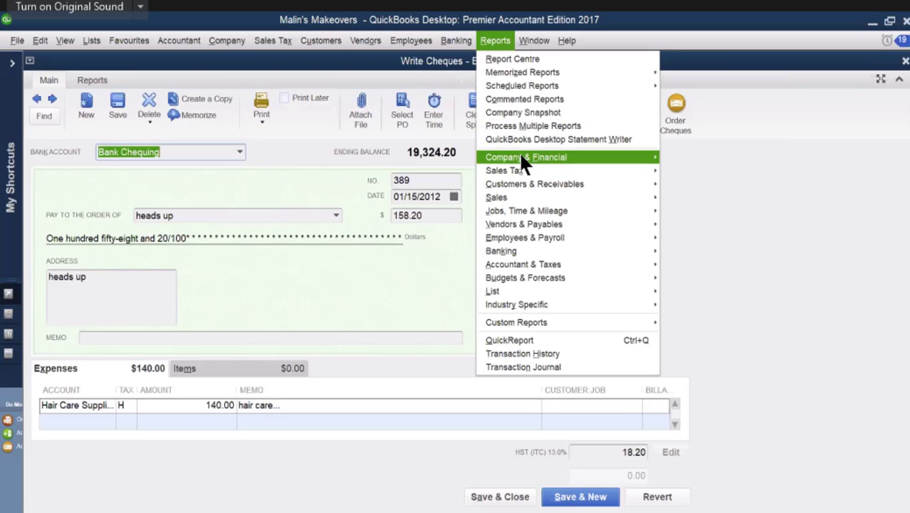
mouse_move(524, 163)
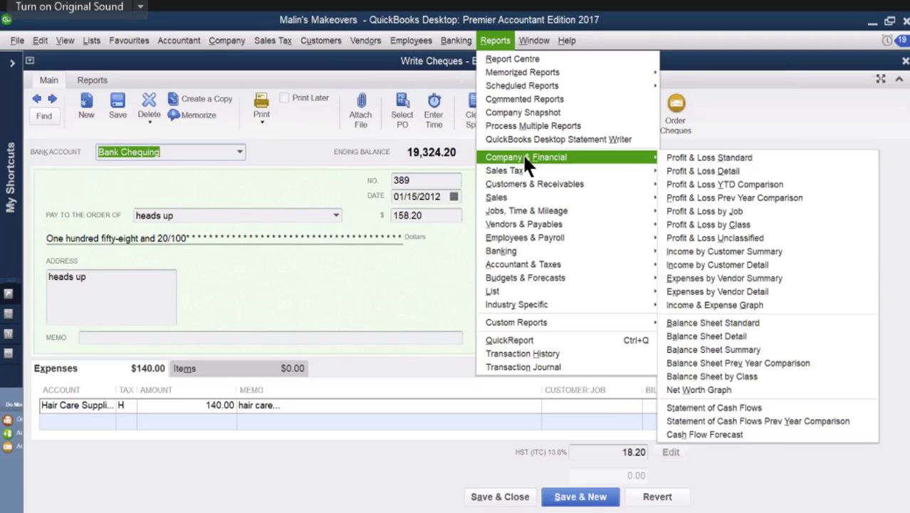
mouse_move(528, 78)
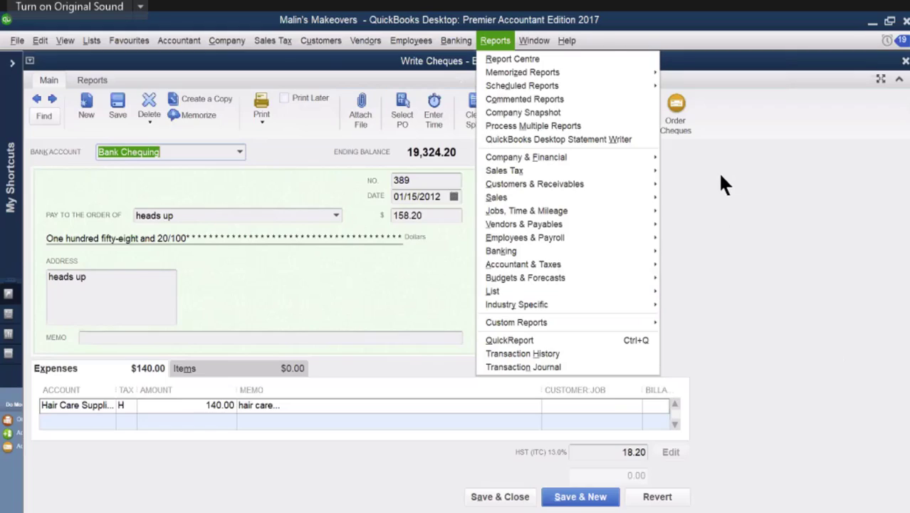
left_click(718, 181)
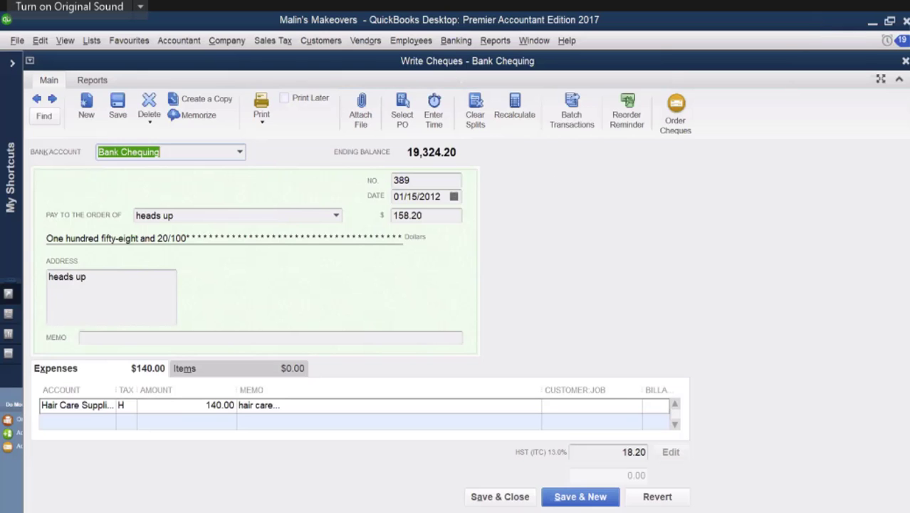
Step: Close the heads up cheque, open the Audit Trail report and look through today's entered and modified transactions
left_click(906, 60)
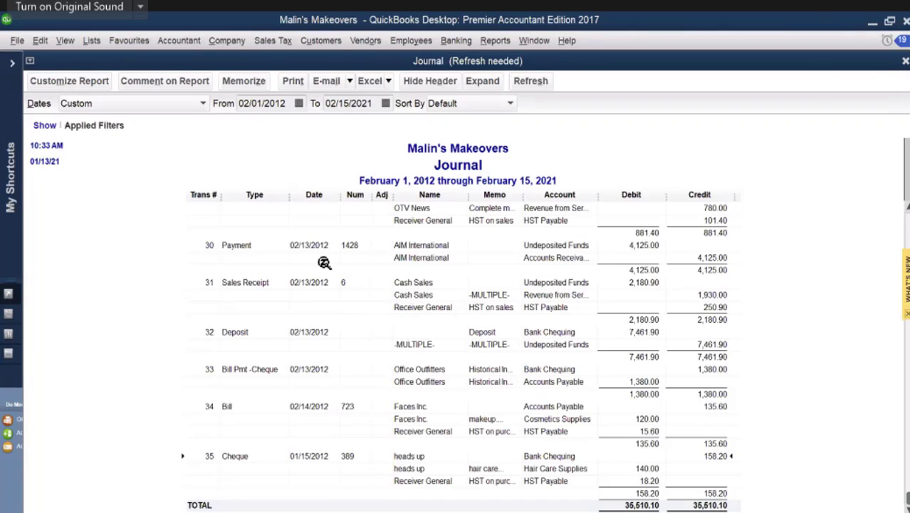
left_click(492, 42)
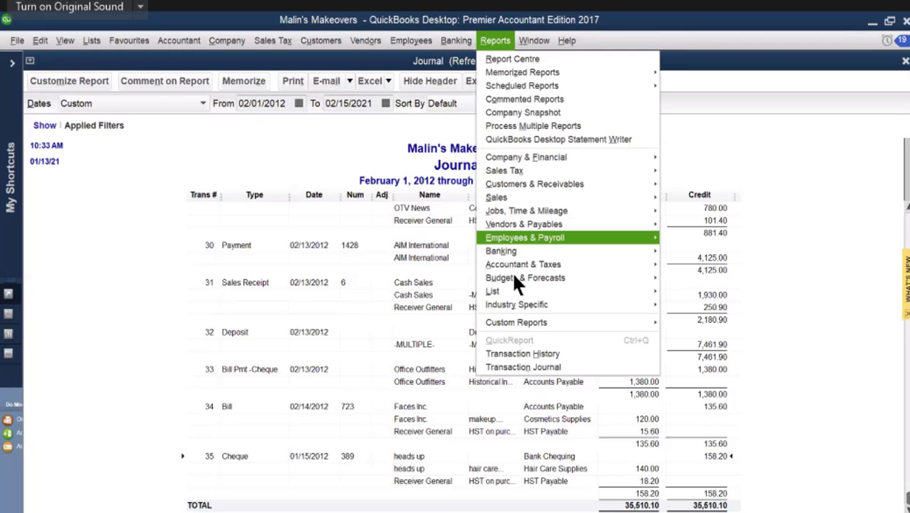
mouse_move(515, 271)
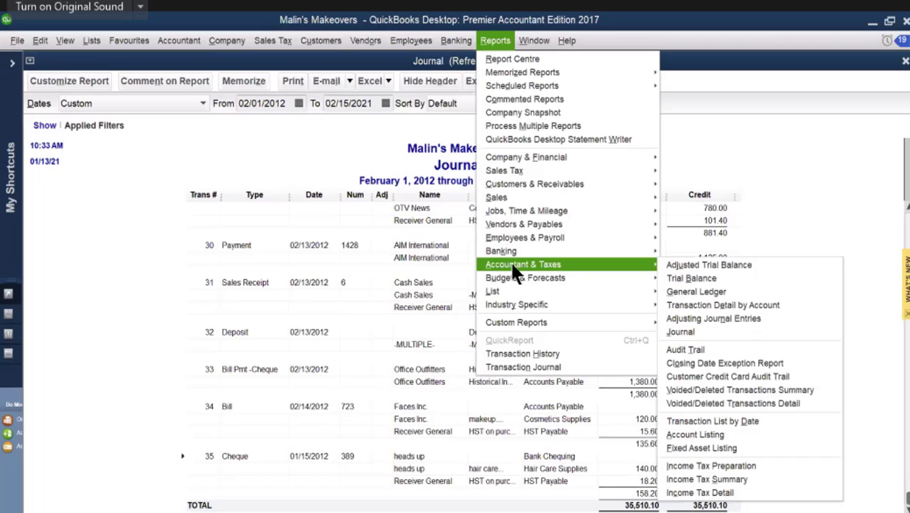
left_click(682, 350)
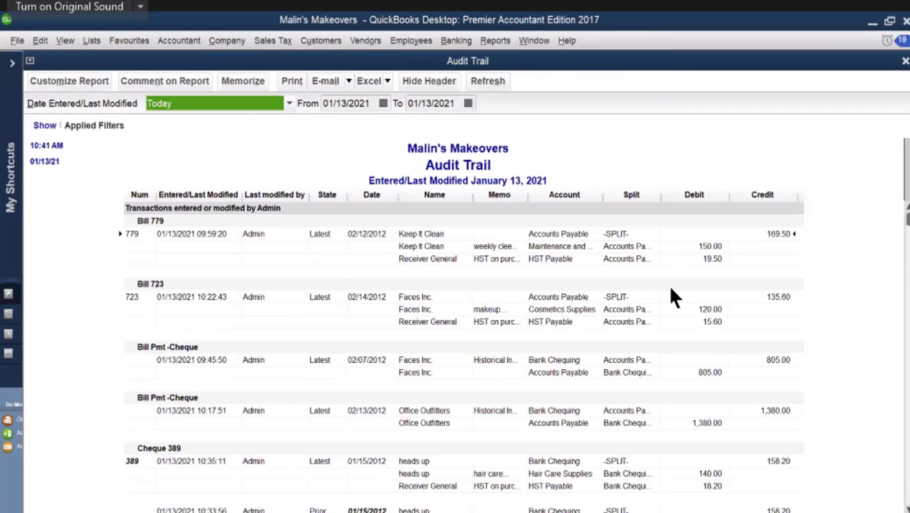
scroll(673, 296, "down", 5)
scroll(669, 287, "down", 15)
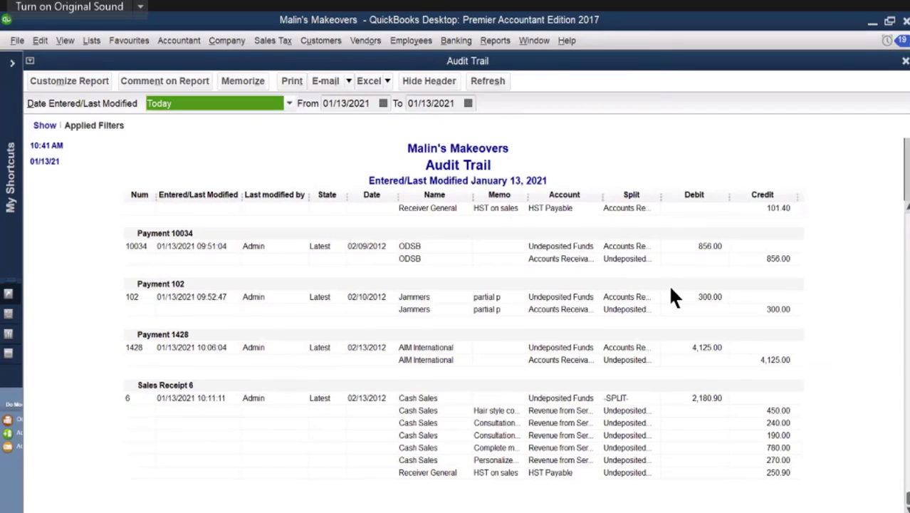
scroll(669, 281, "up", 15)
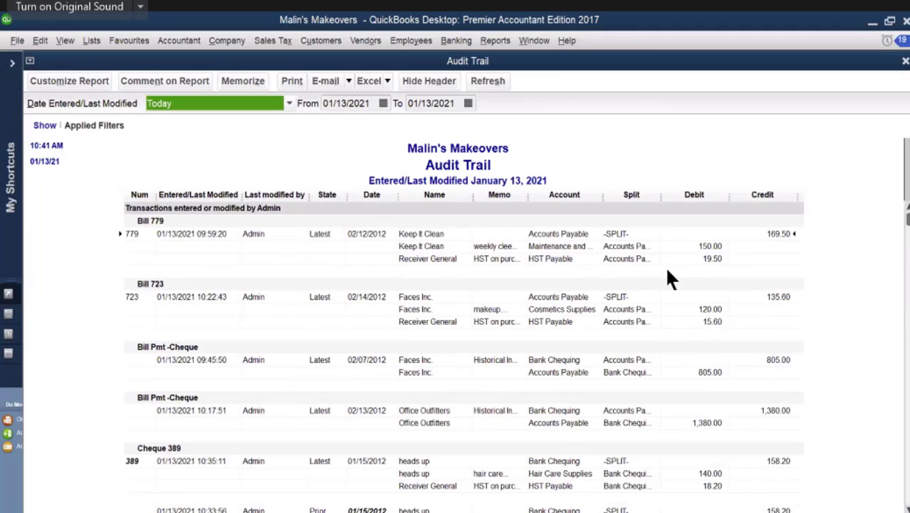
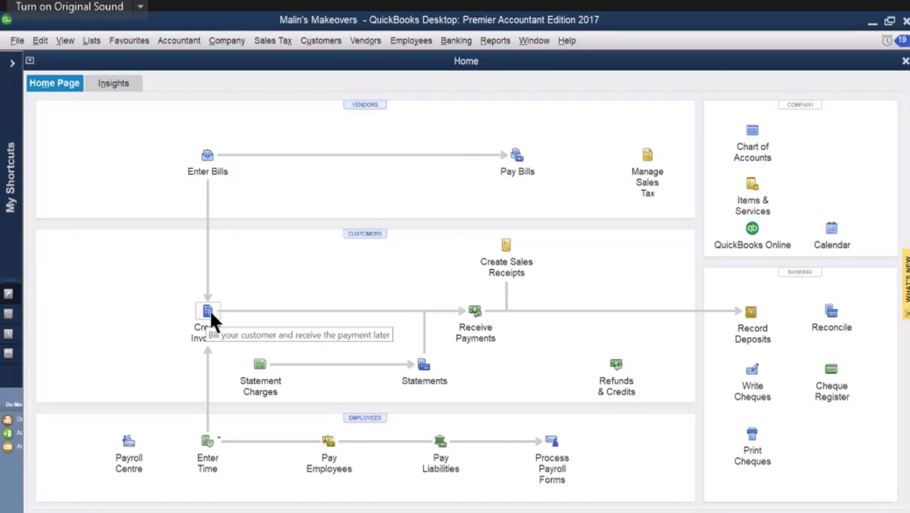
Step: Start an invoice for Jammers and add the NSF Cheque item with an amount of 300
left_click(208, 312)
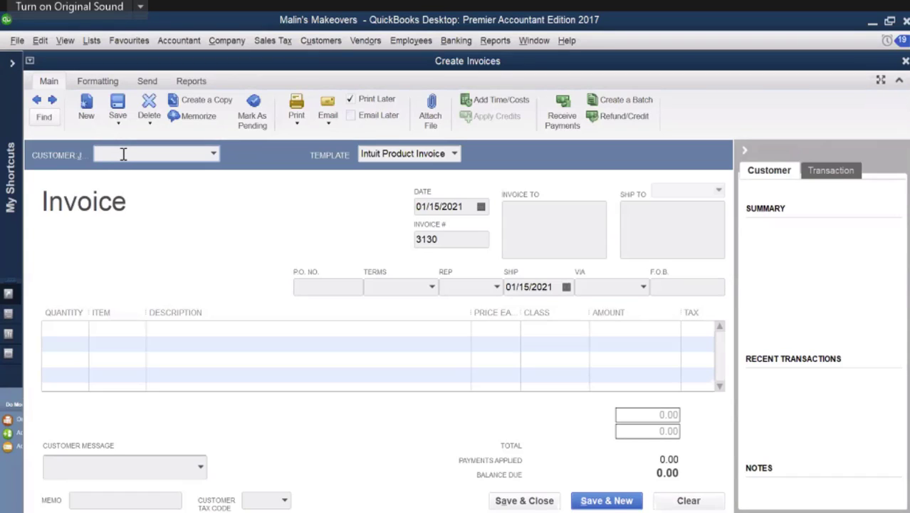
type("Jammers")
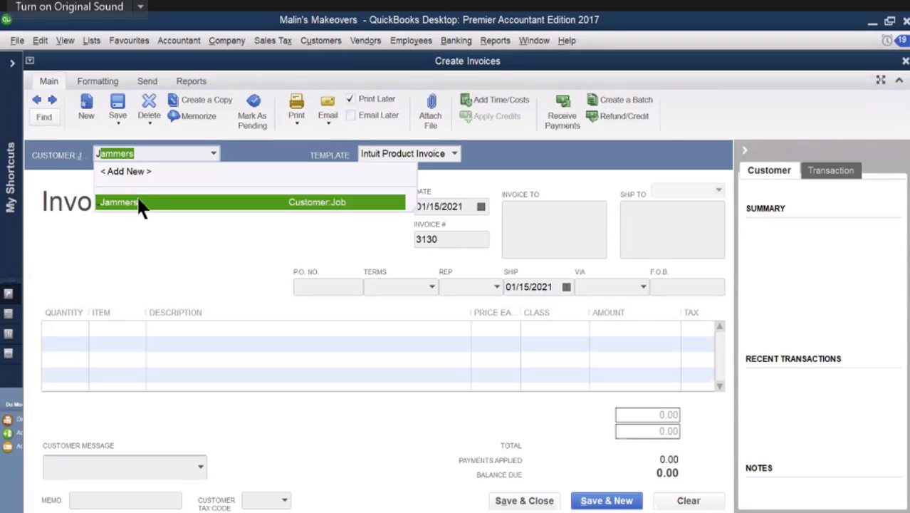
left_click(139, 202)
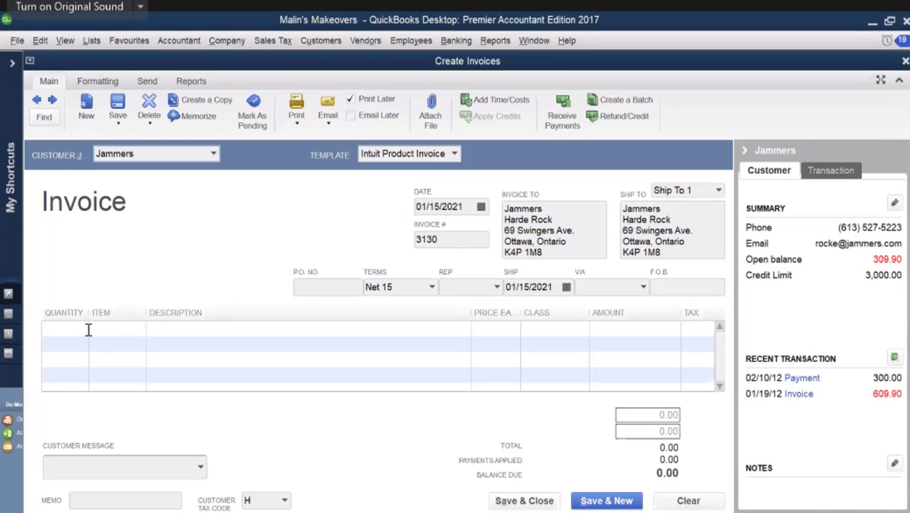
left_click(128, 328)
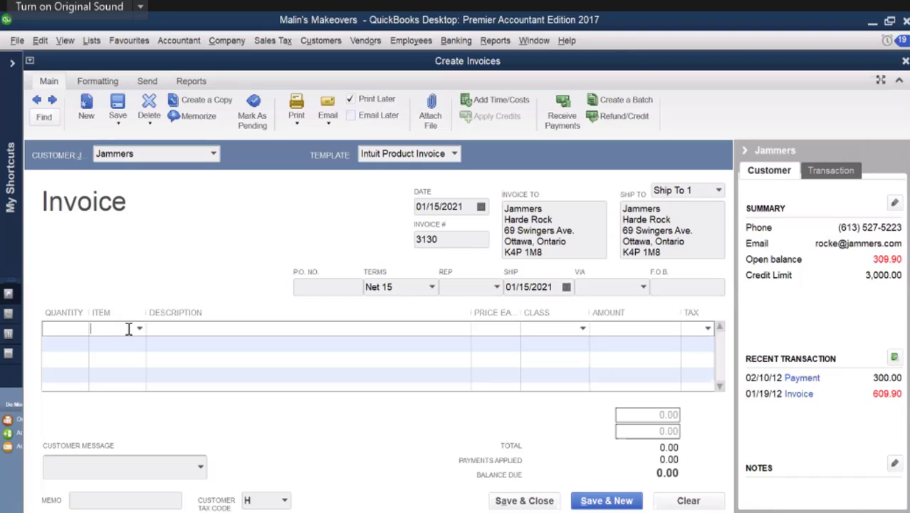
type("N")
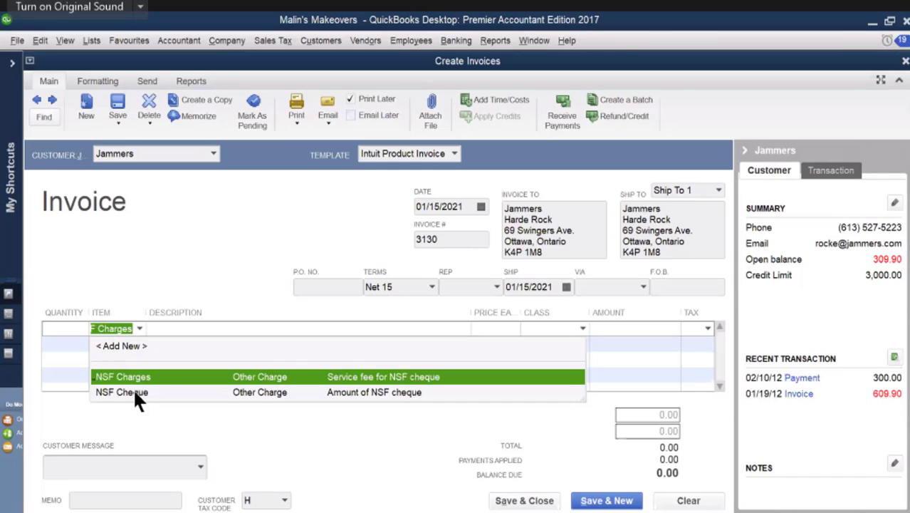
left_click(136, 392)
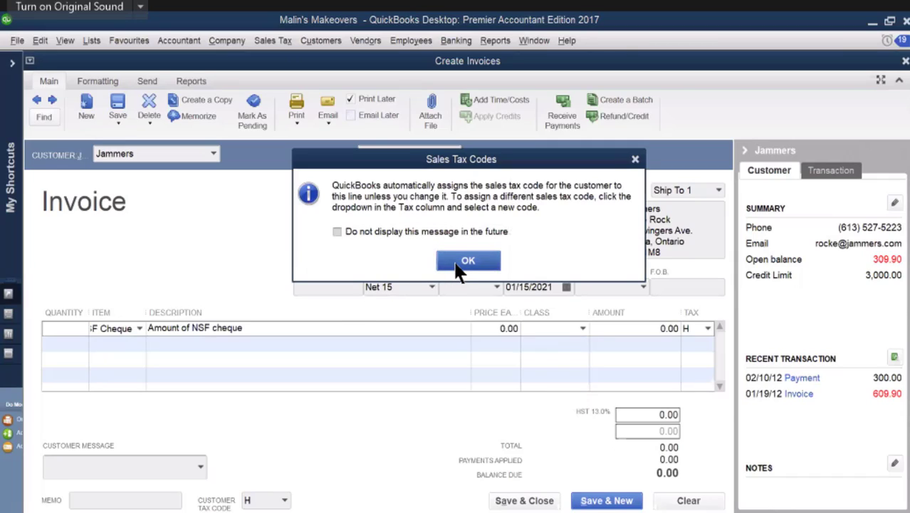
left_click(464, 262)
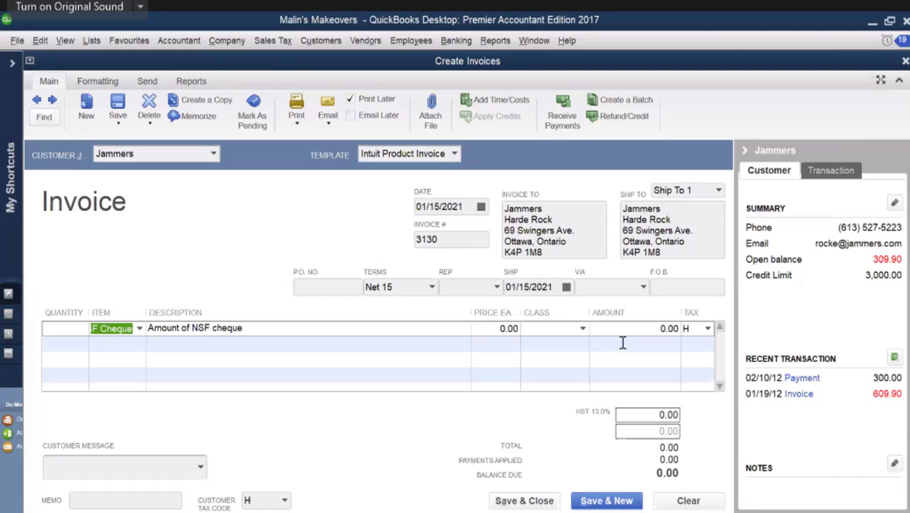
left_click(673, 328)
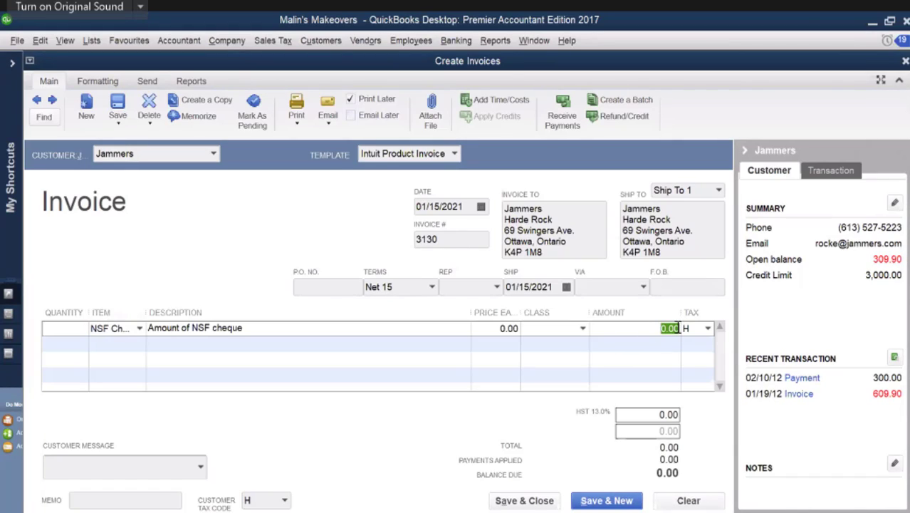
type("300")
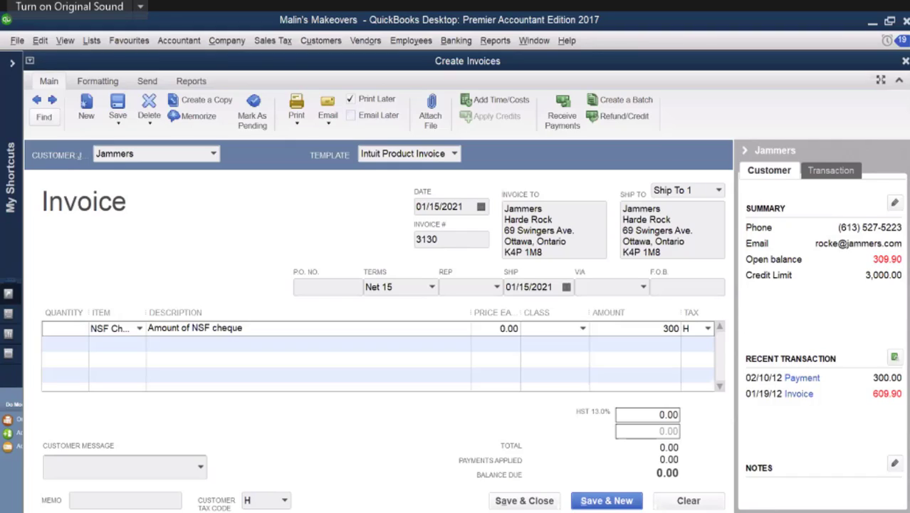
Step: Try to remove the sales tax code from the NSF Cheque line
left_click(687, 329)
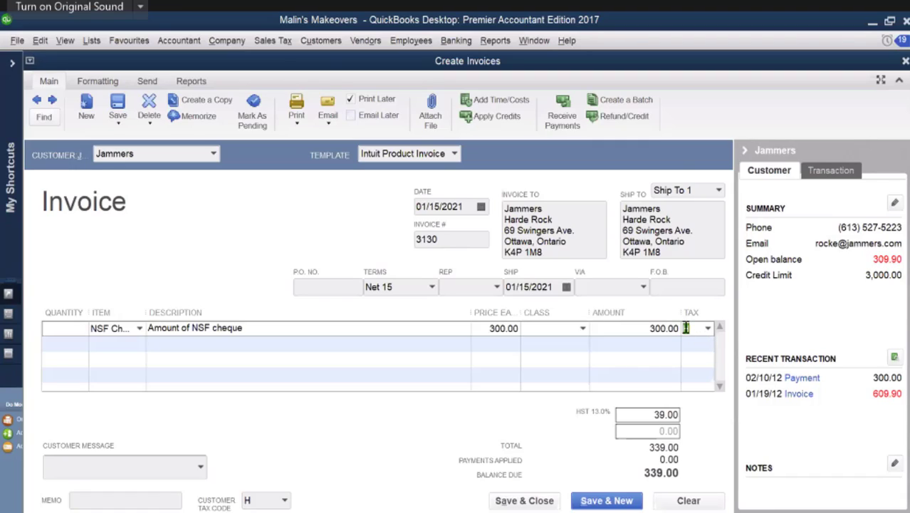
key("BackSpace")
type("H")
left_click(135, 342)
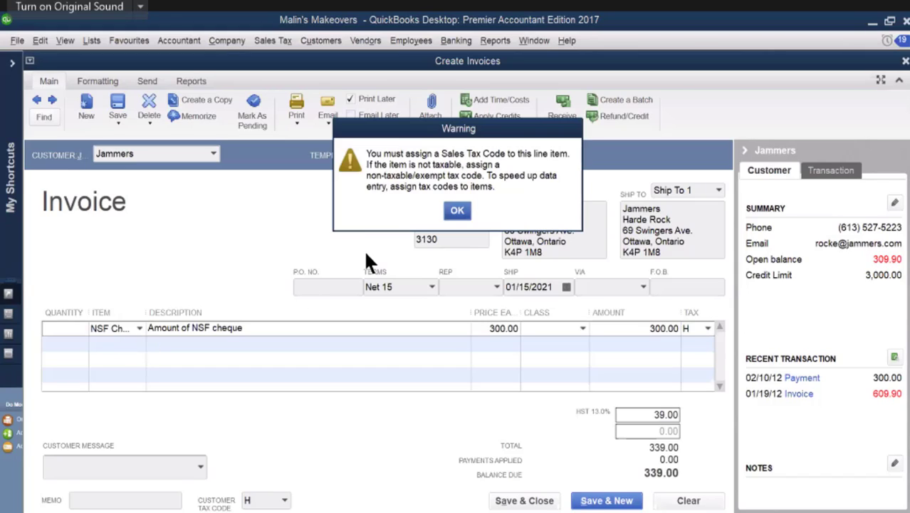
left_click(456, 212)
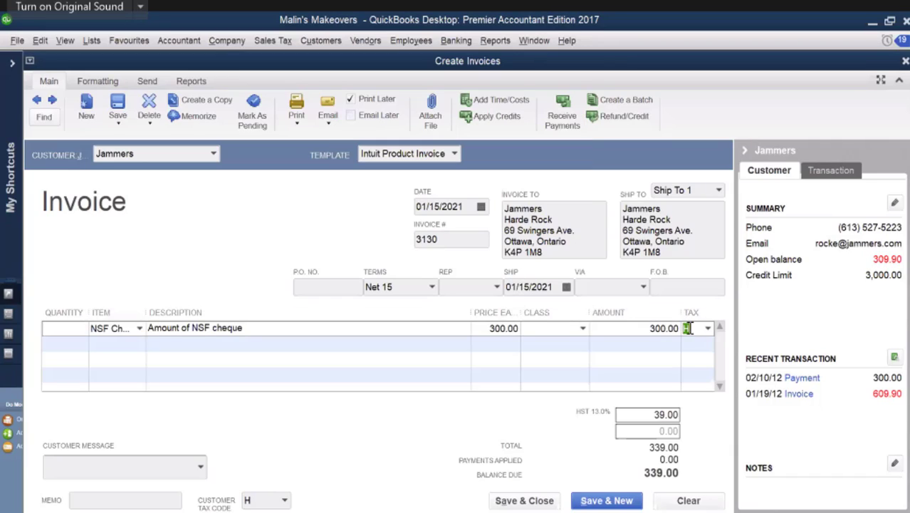
key("BackSpace")
left_click(599, 345)
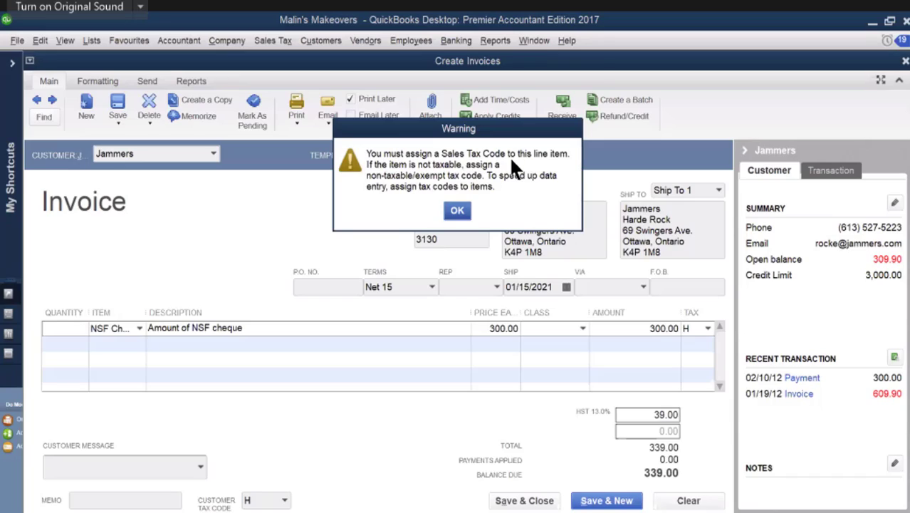
left_click(460, 211)
Step: Make the NSF Cheque line Tax Exempt and add an NSF Charges line that is also Tax Exempt
left_click(708, 329)
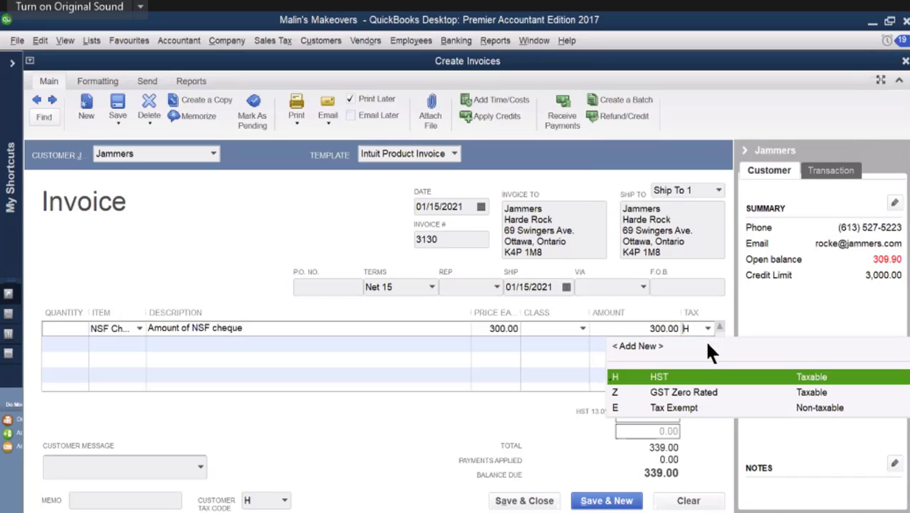
left_click(668, 408)
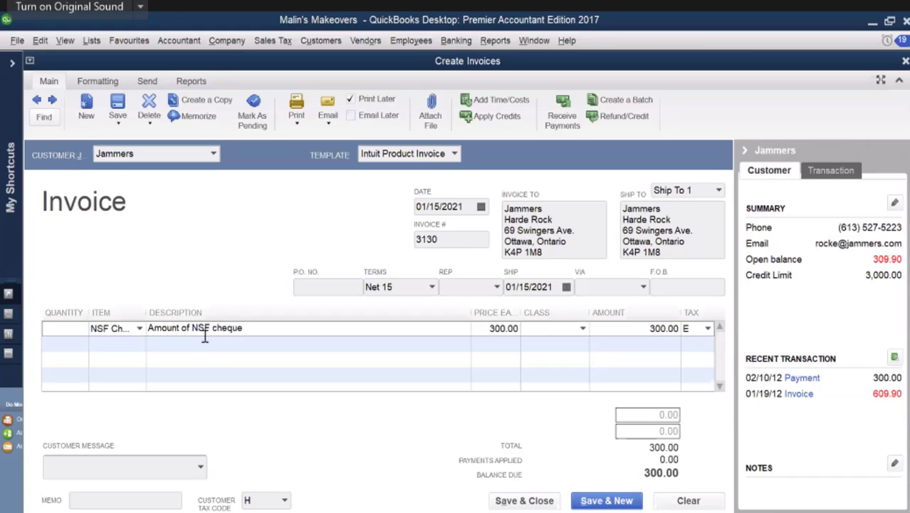
left_click(140, 344)
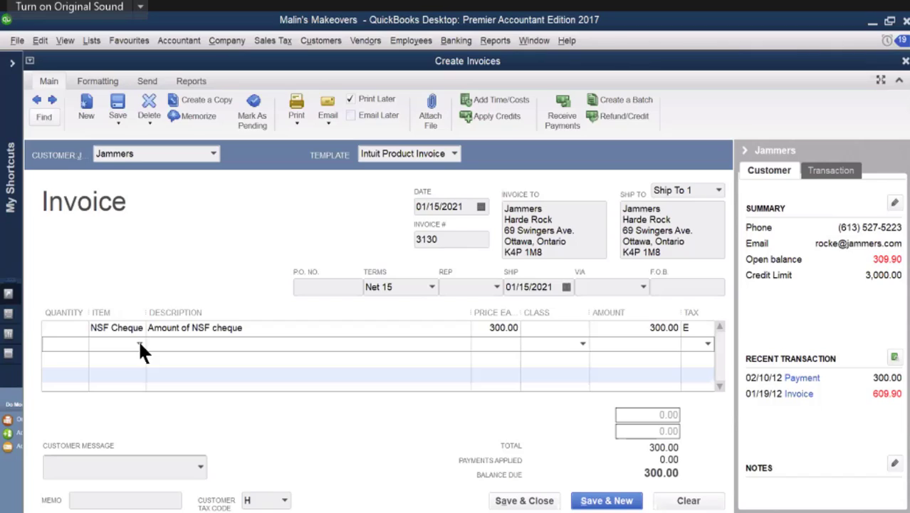
type("N")
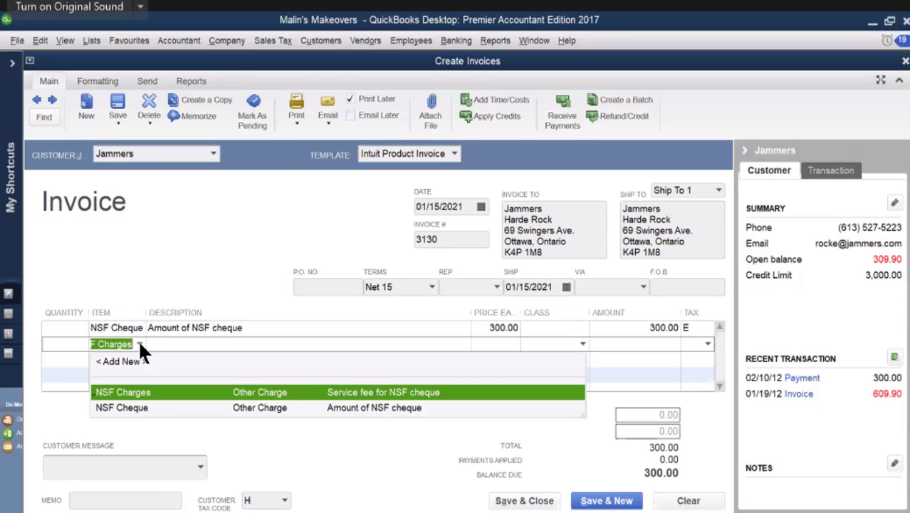
left_click(150, 391)
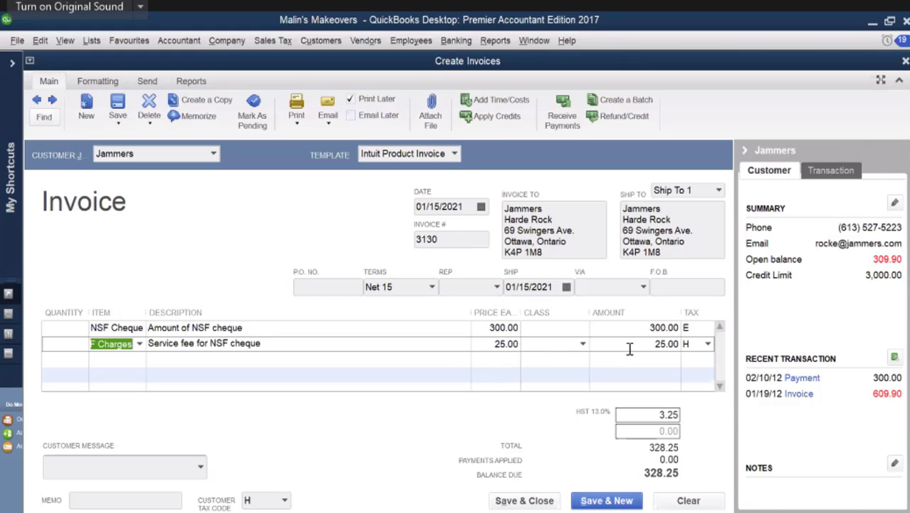
left_click(708, 345)
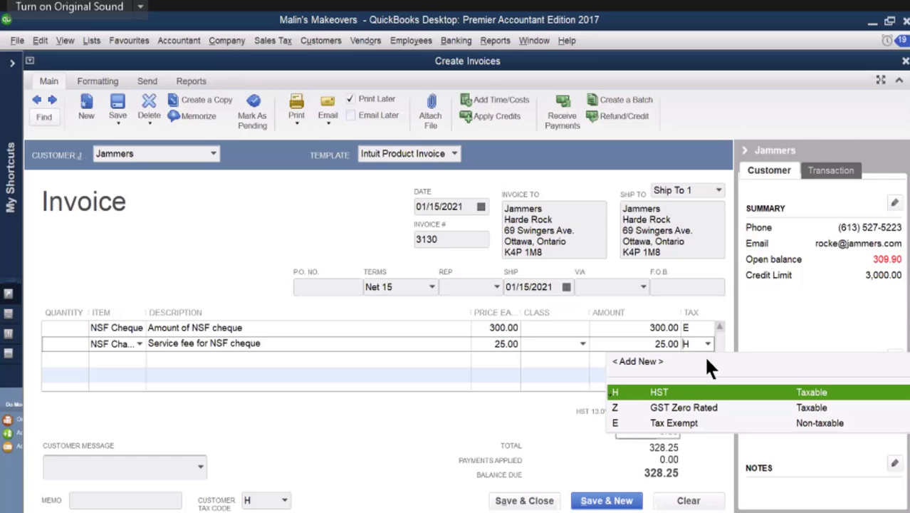
left_click(686, 423)
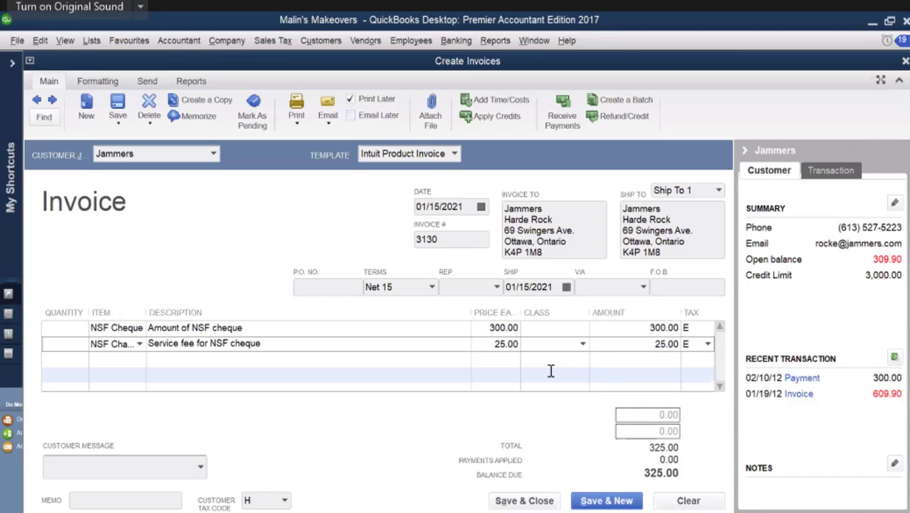
Step: Set the invoice terms to Due on receipt and add a new customer message reading "Pay I...."
left_click(432, 285)
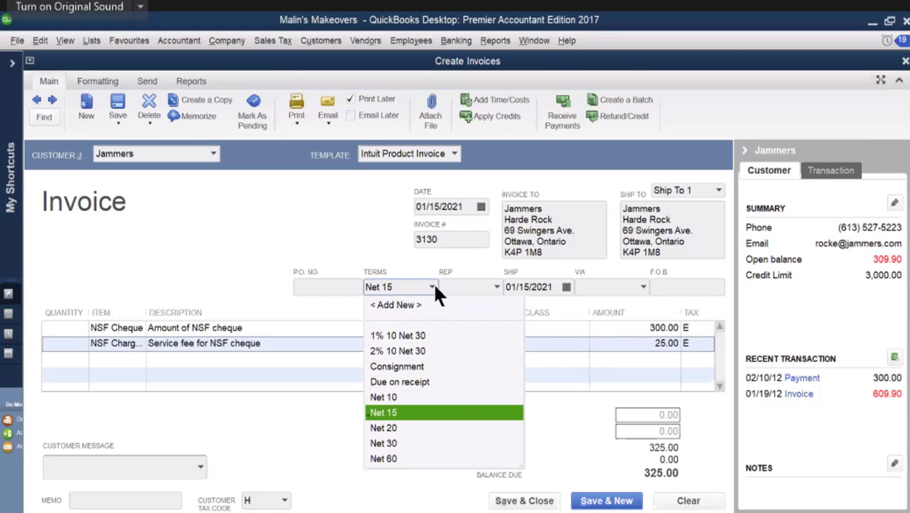
left_click(429, 380)
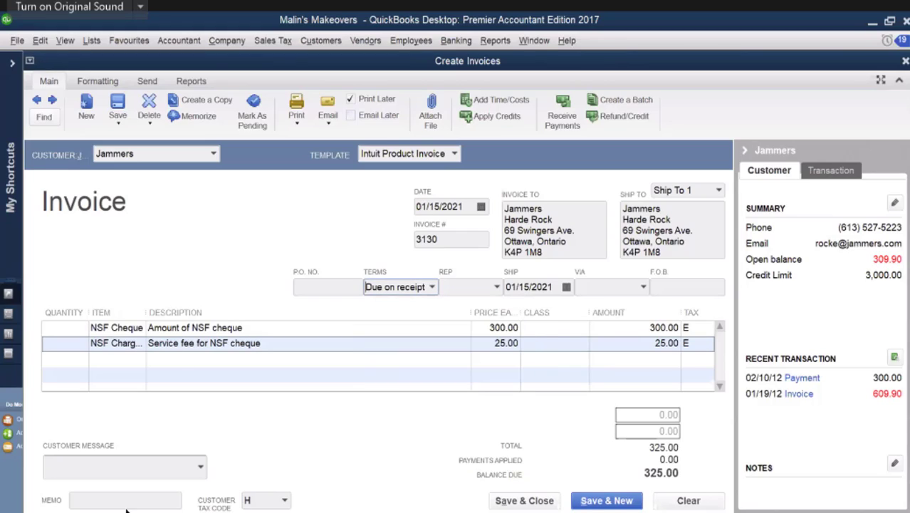
left_click(177, 467)
left_click(195, 473)
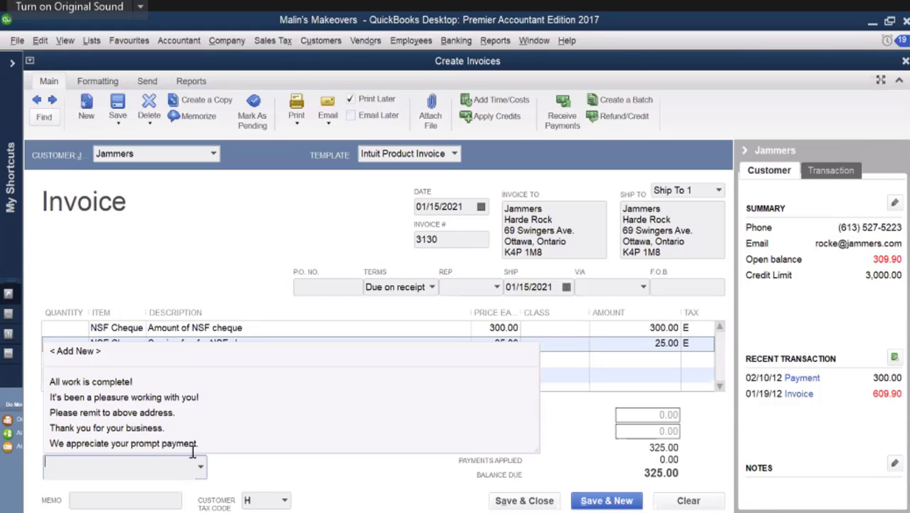
left_click(91, 352)
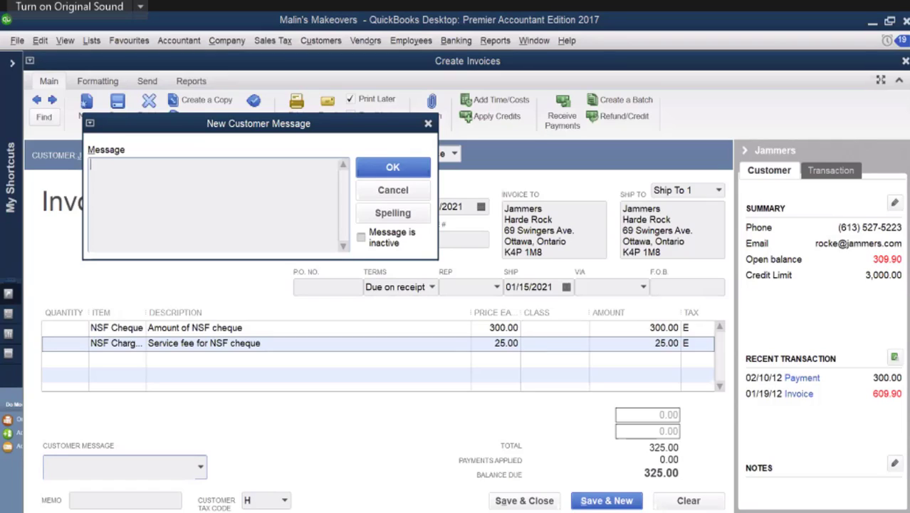
type("Pay I....")
left_click(394, 167)
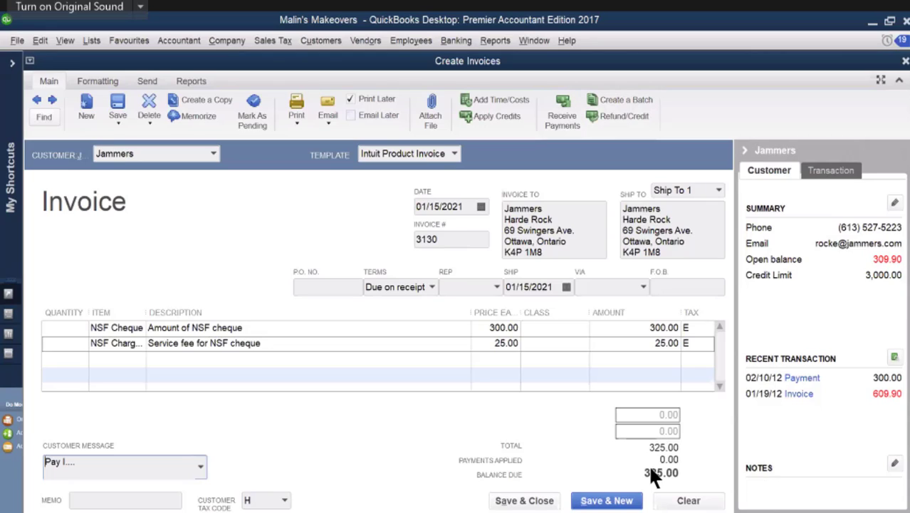
Step: Save and close the invoice, keeping the changed terms for Jammers' future transactions
left_click(514, 502)
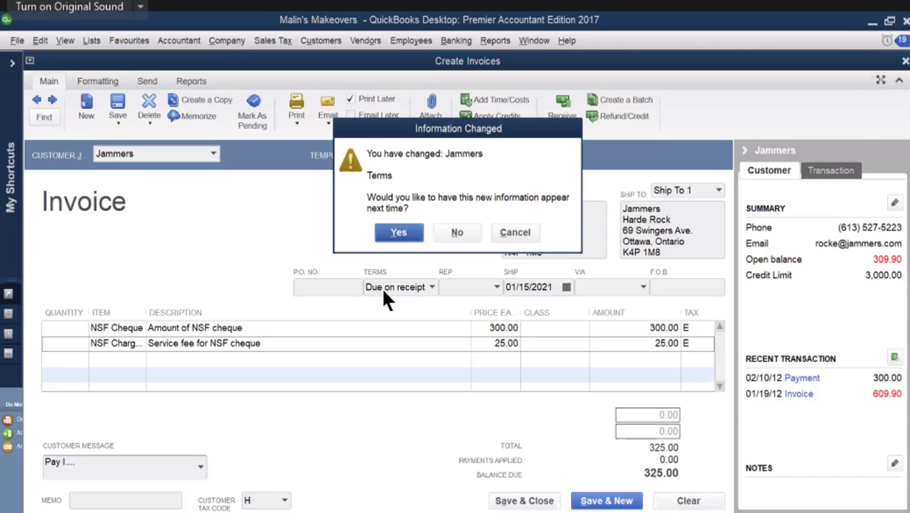
left_click(399, 235)
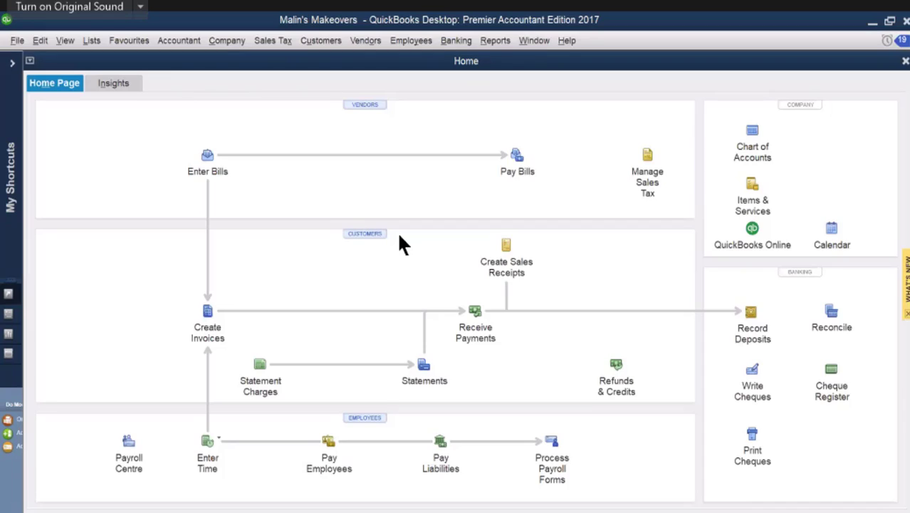
Step: Reopen the saved Jammers NSF invoice, change its date to 02/15/2012, then save, close and record the change
left_click(206, 311)
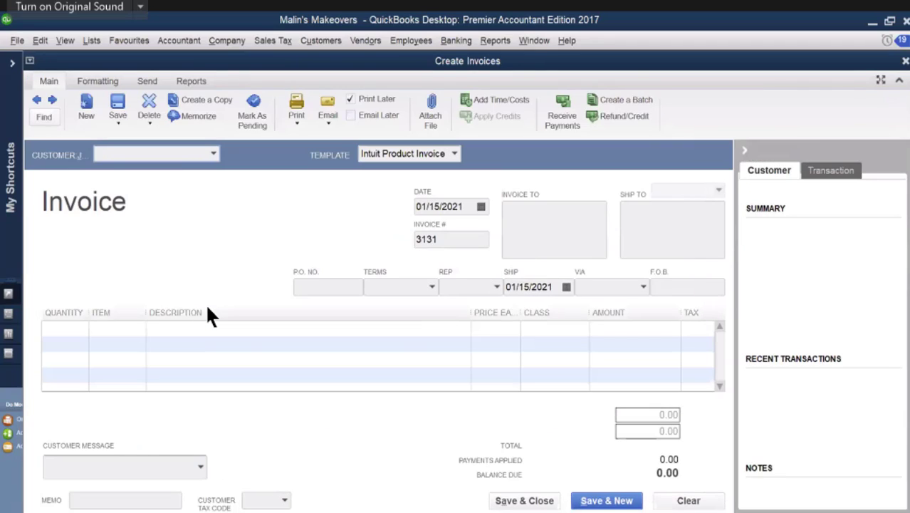
left_click(38, 101)
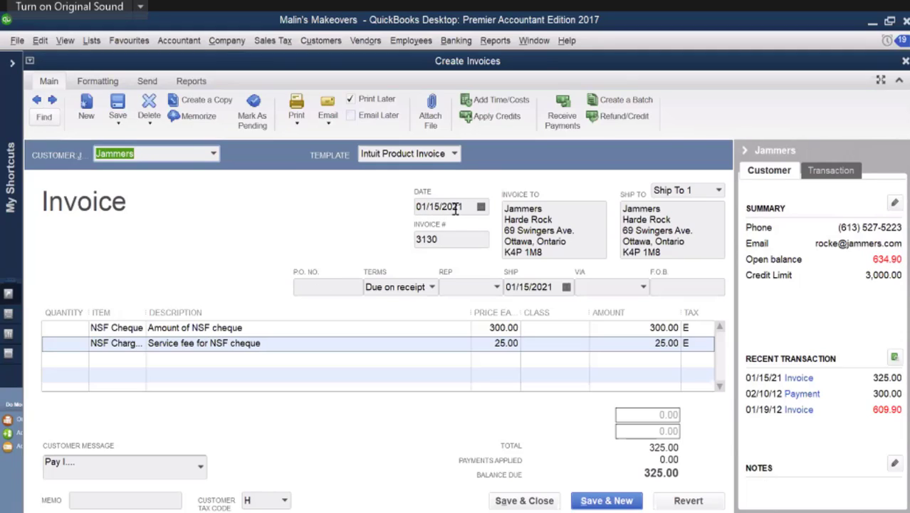
left_click_drag(458, 206, 467, 207)
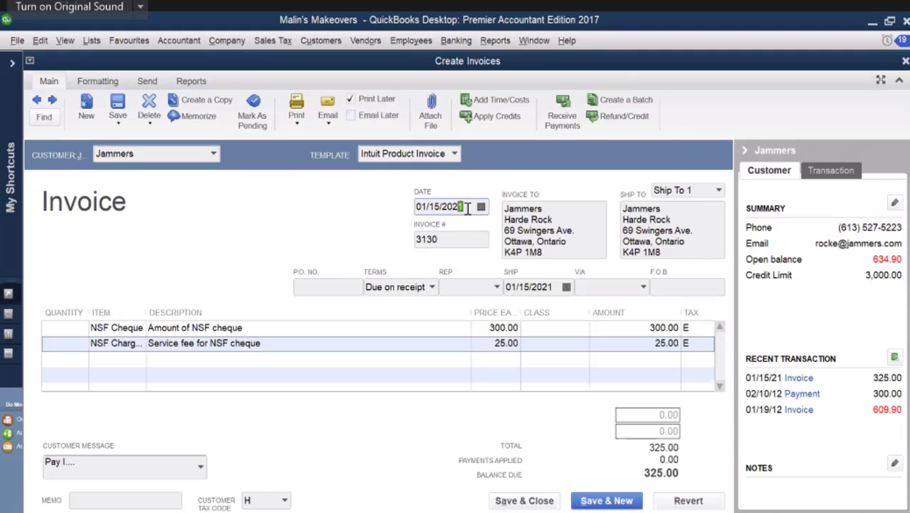
key("BackSpace")
type("12")
left_click(481, 206)
left_click(525, 230)
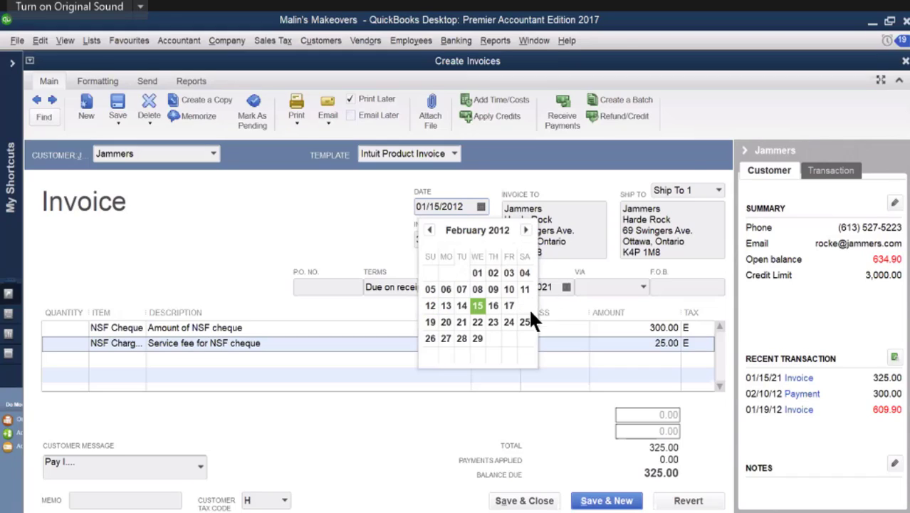
left_click(478, 305)
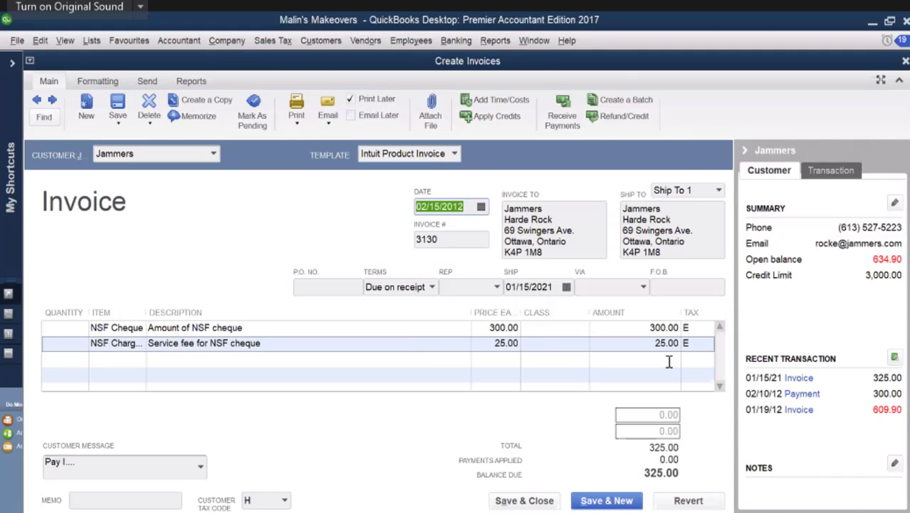
key("Tab")
key("Tab")
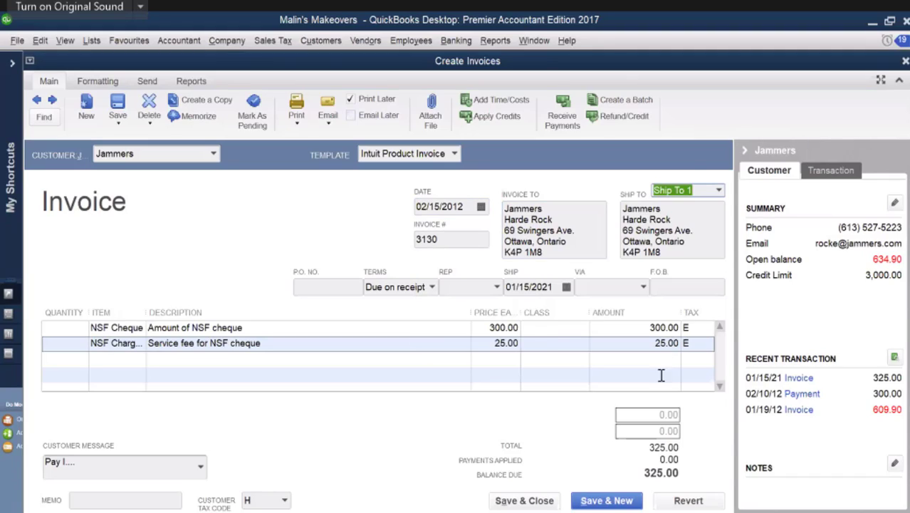
left_click(541, 500)
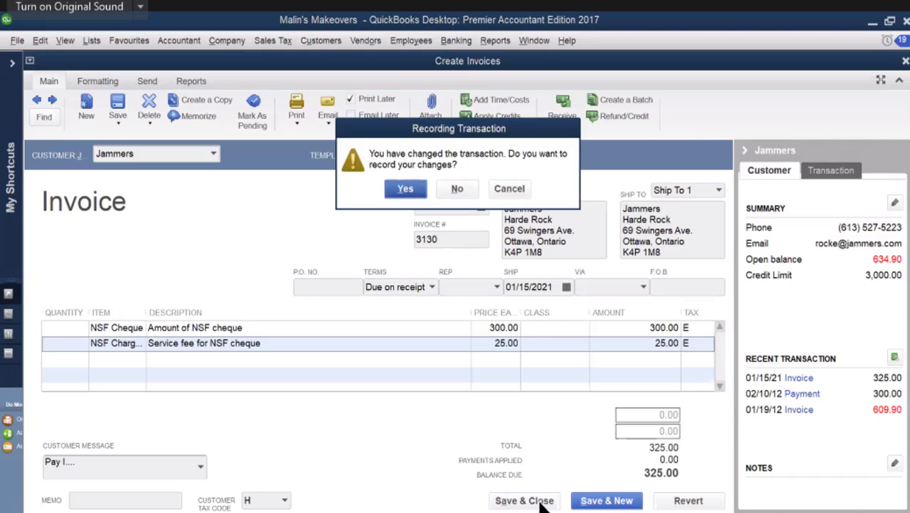
left_click(406, 189)
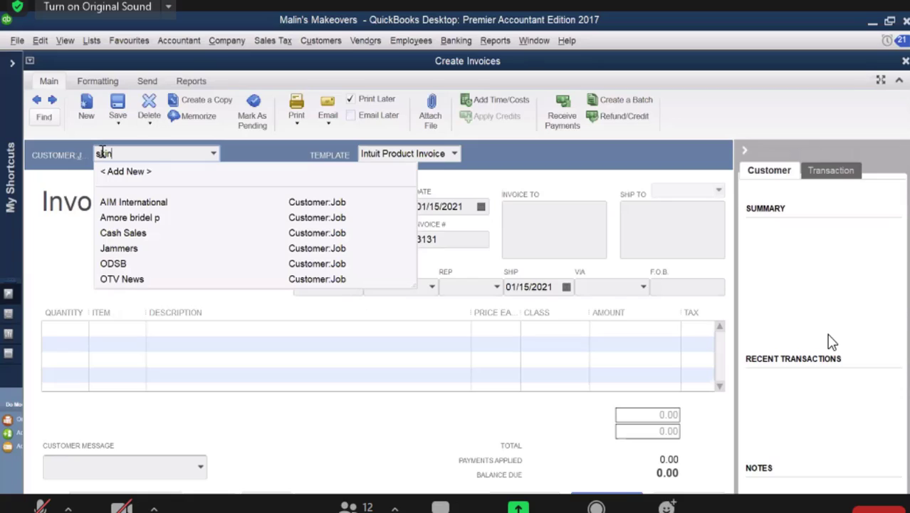
Step: Enter skin deep inc as the customer on invoice 3131
type("deep")
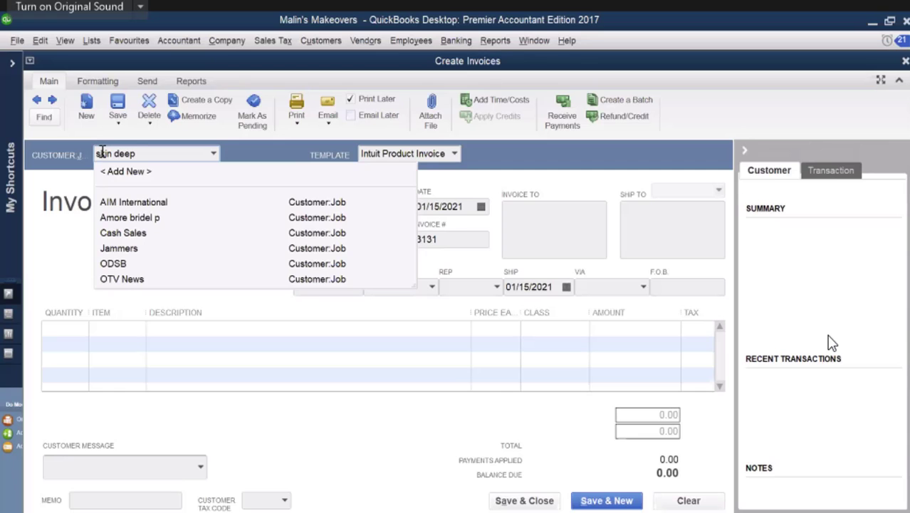
type(" inc")
key("Tab")
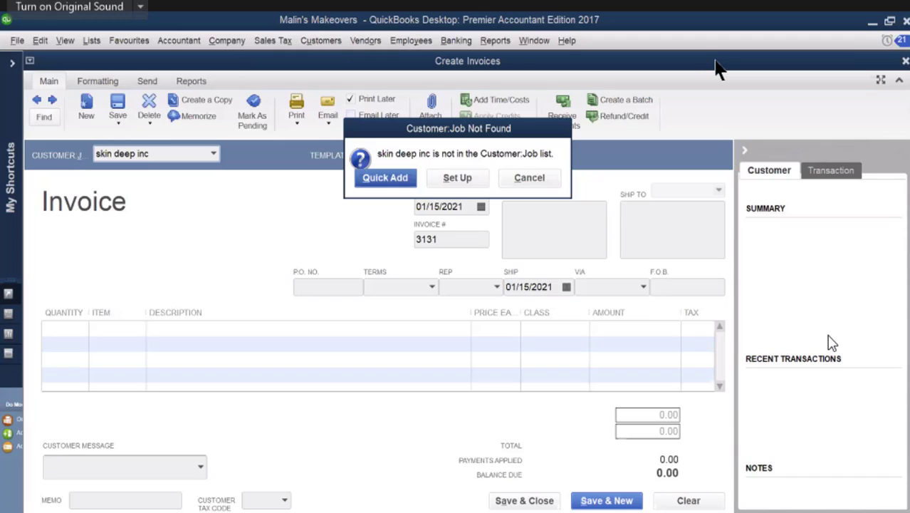
left_click(457, 176)
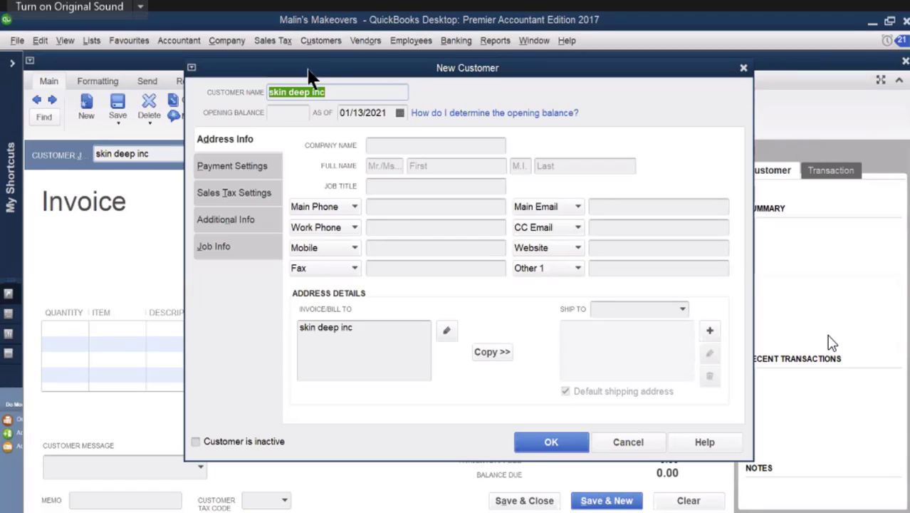
right_click(302, 90)
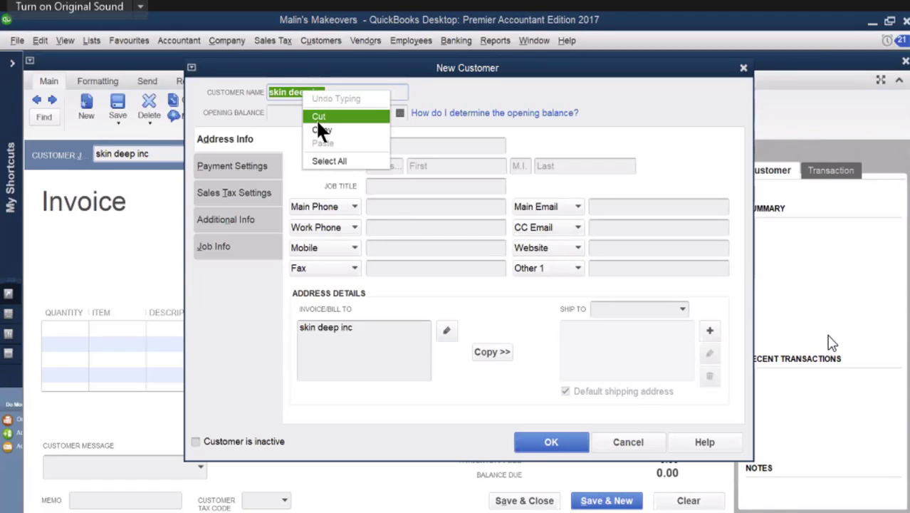
left_click(315, 123)
left_click(386, 151)
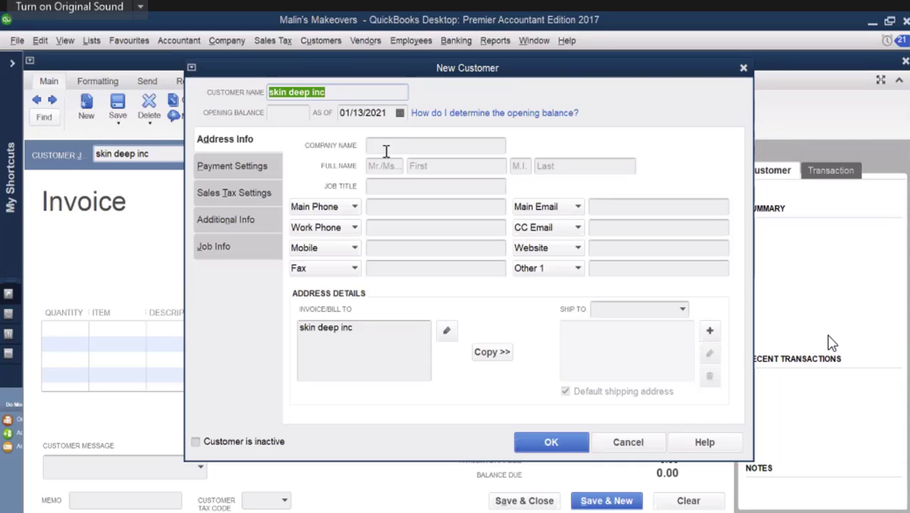
right_click(385, 149)
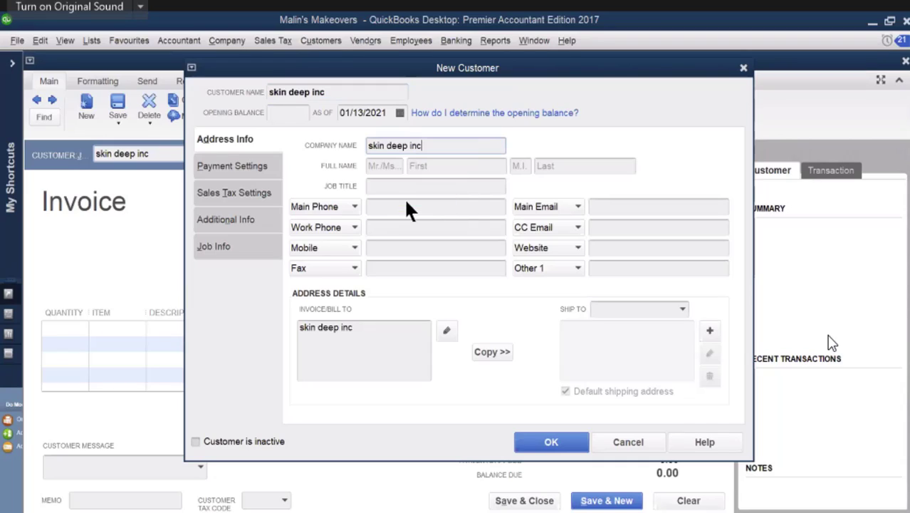
left_click(404, 202)
left_click(450, 332)
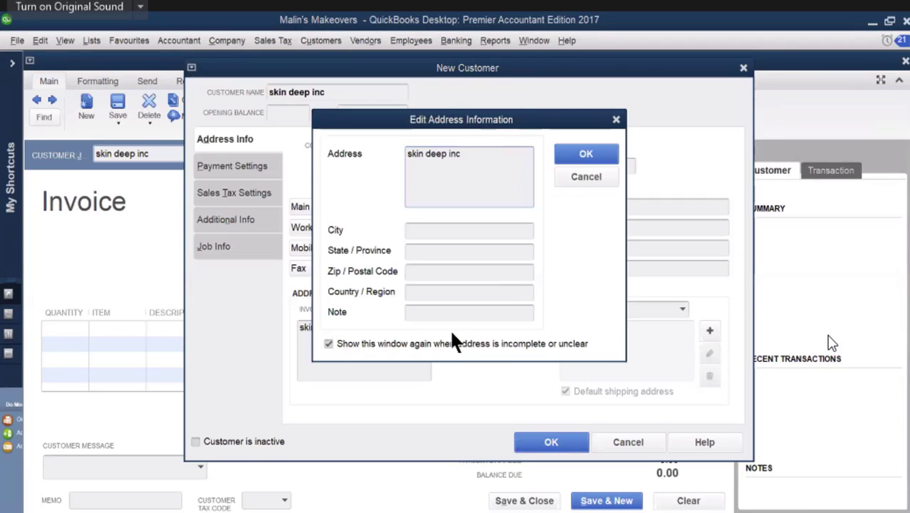
left_click(582, 158)
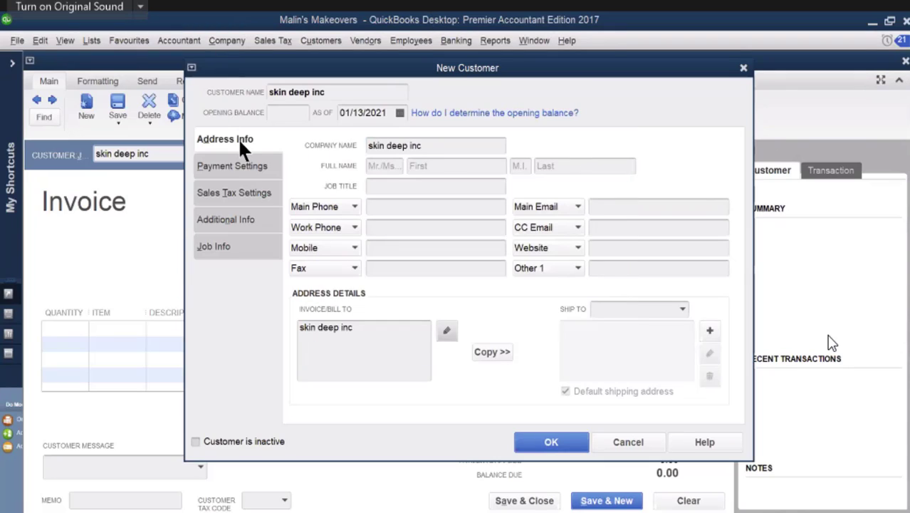
left_click(207, 165)
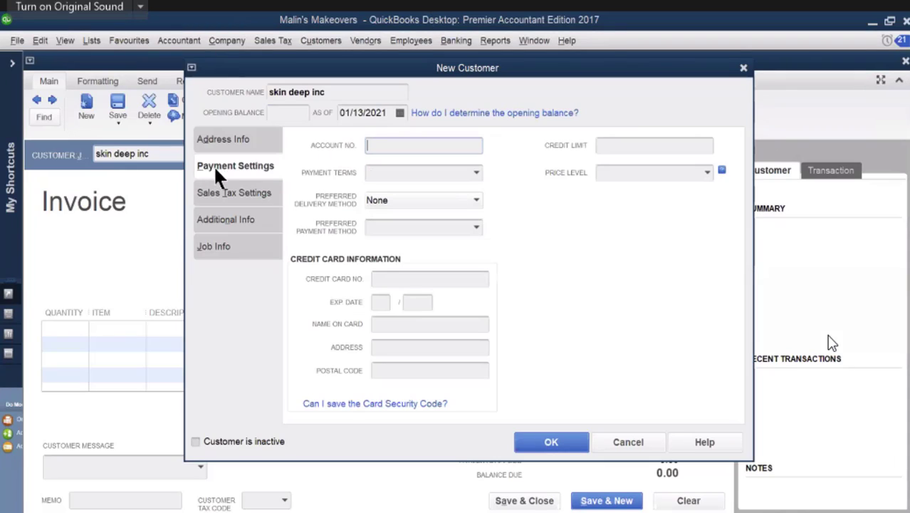
left_click(600, 146)
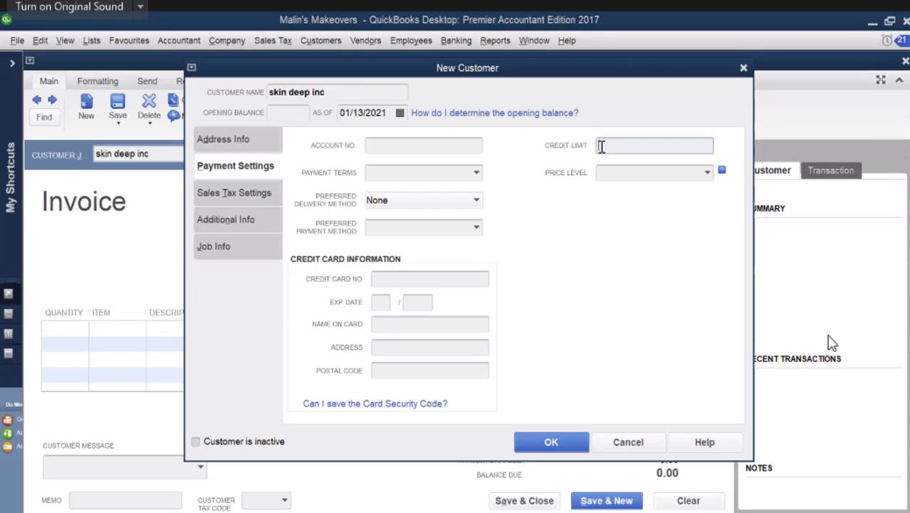
type("1000")
left_click(476, 174)
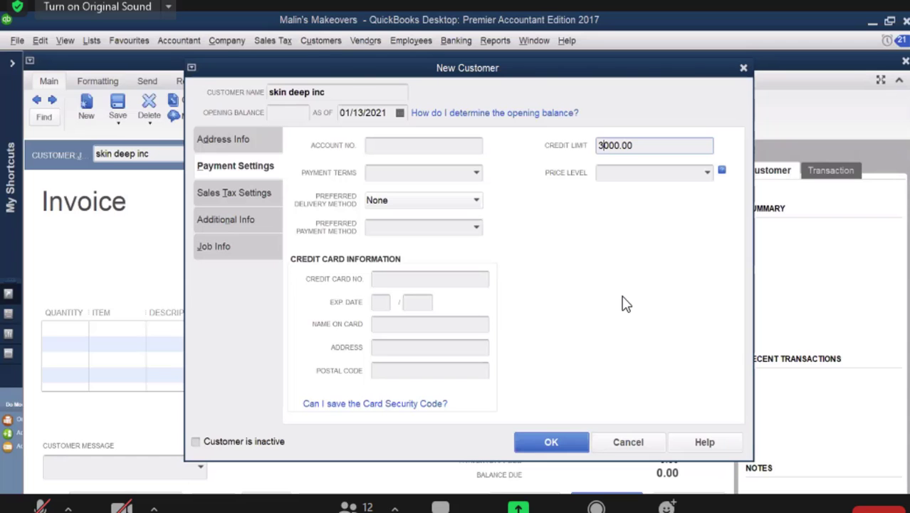
left_click(477, 172)
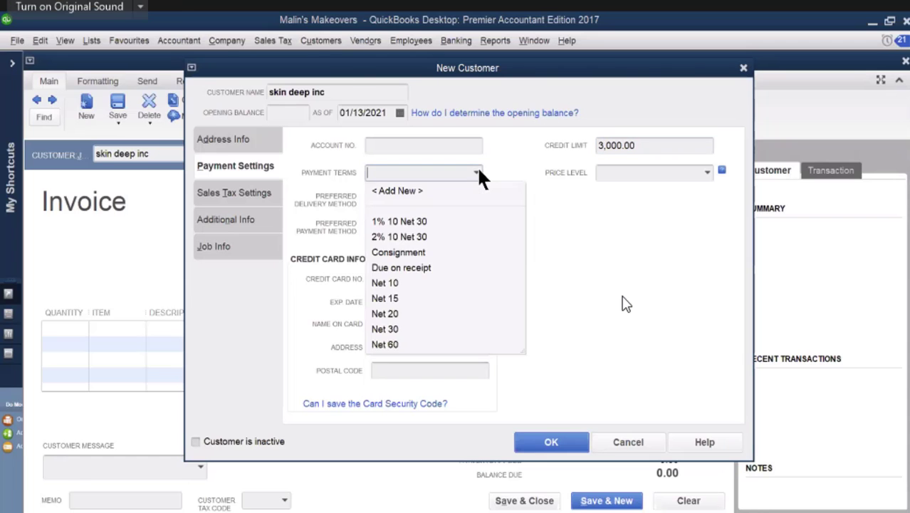
left_click(391, 295)
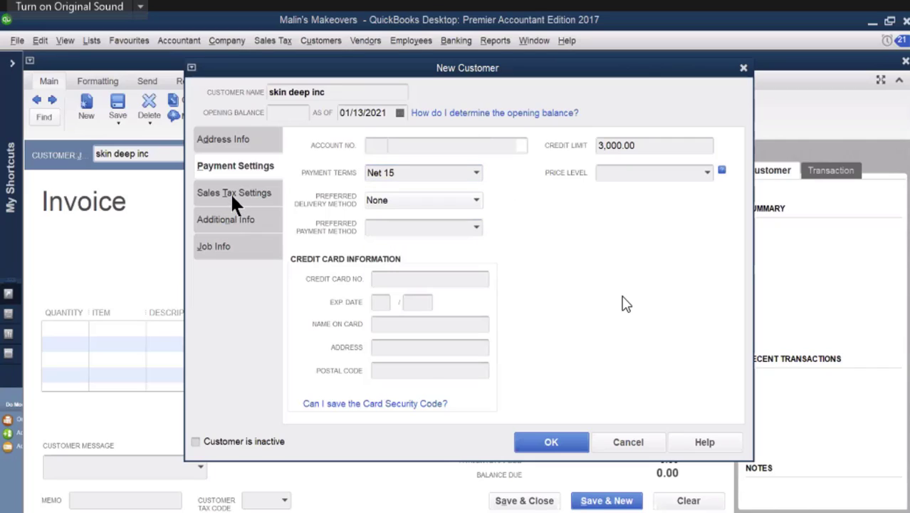
left_click(235, 202)
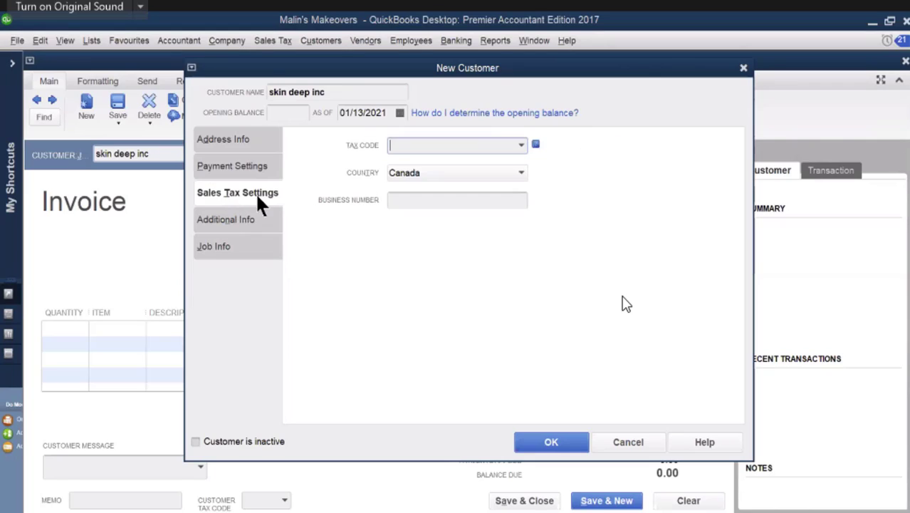
left_click(522, 145)
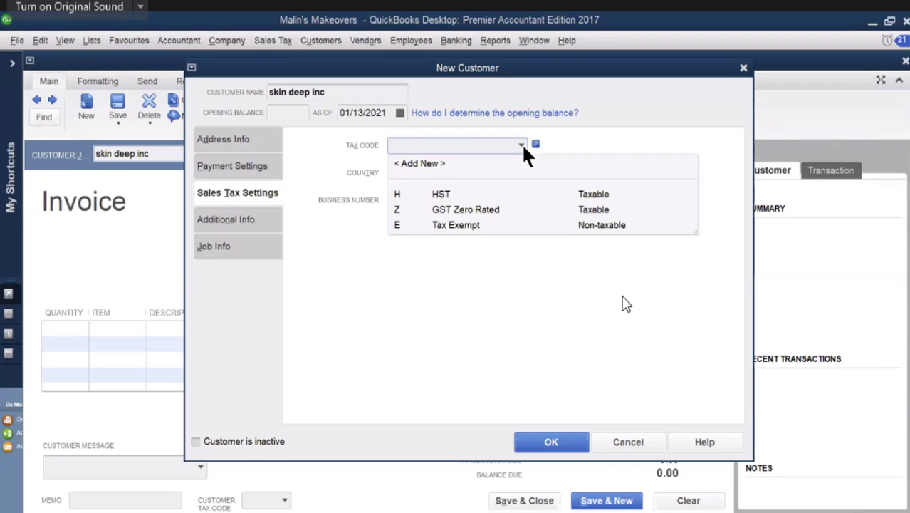
left_click(478, 195)
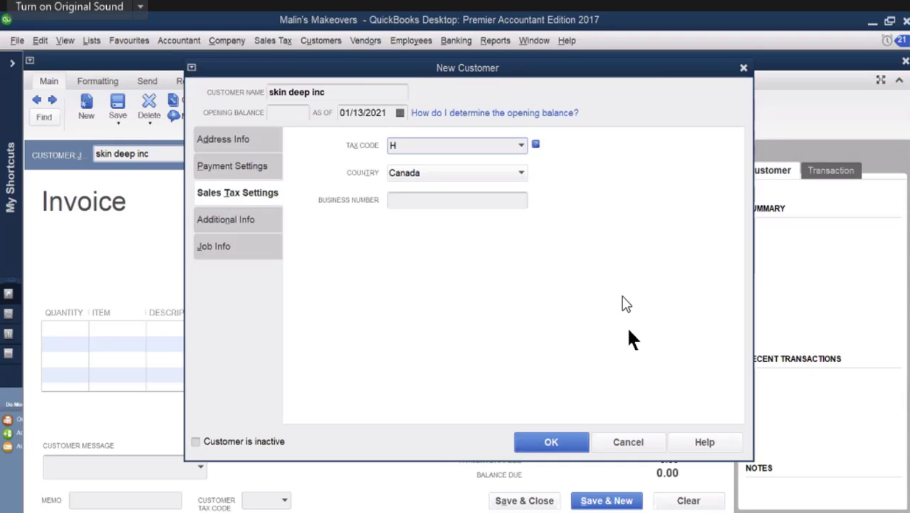
left_click(520, 145)
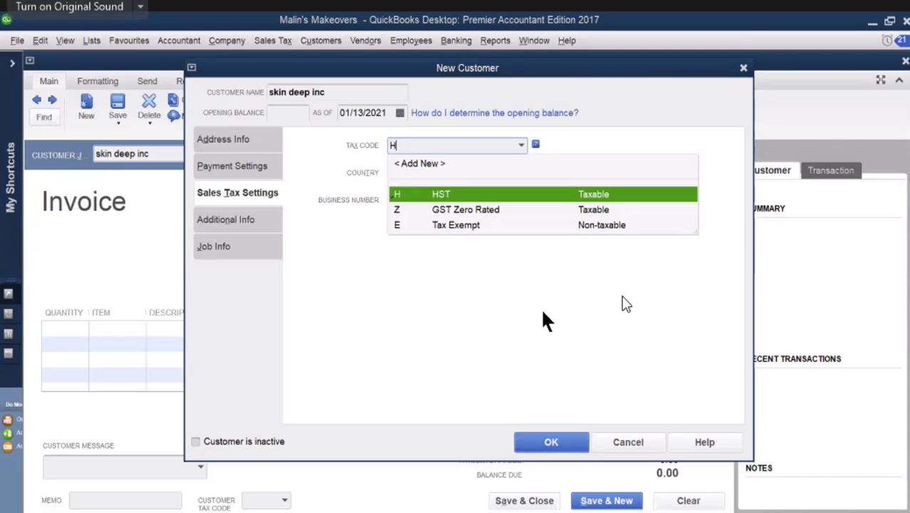
left_click(624, 437)
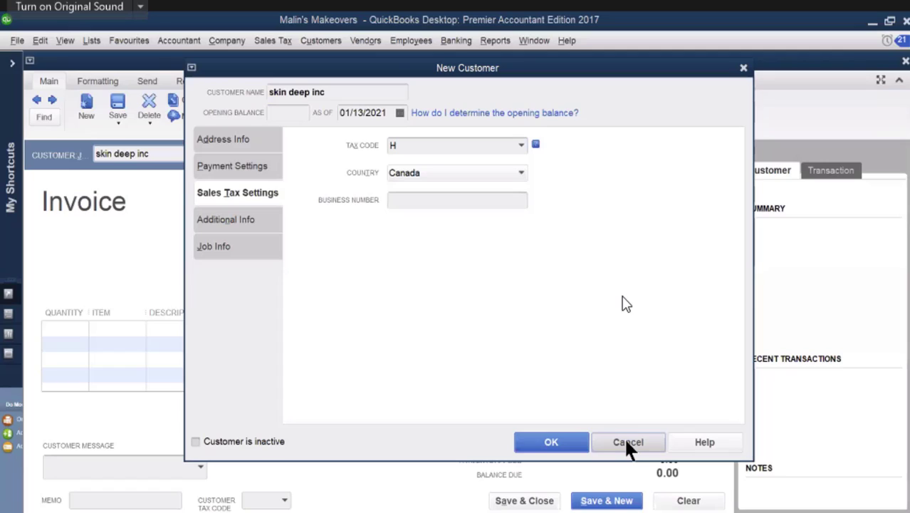
left_click(624, 437)
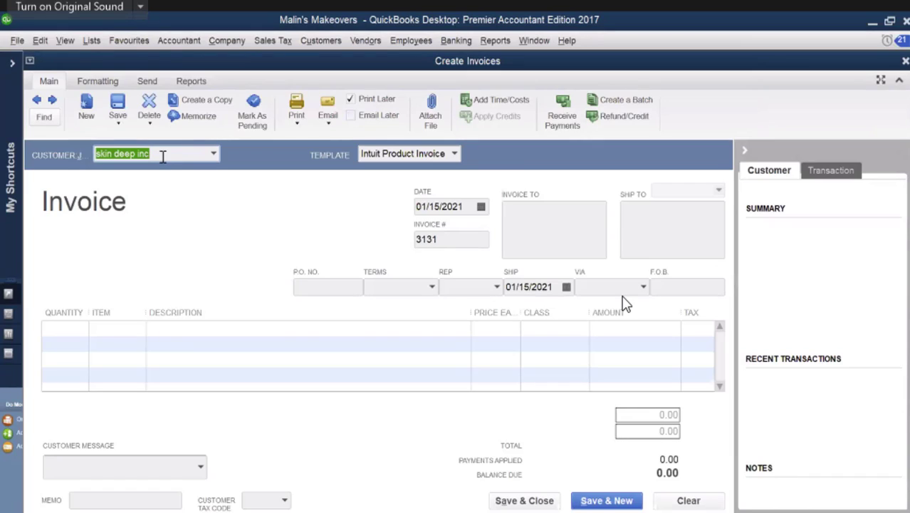
Step: Start the full setup of skin deep inc as a new customer and accept its name as the billing address
key("Tab")
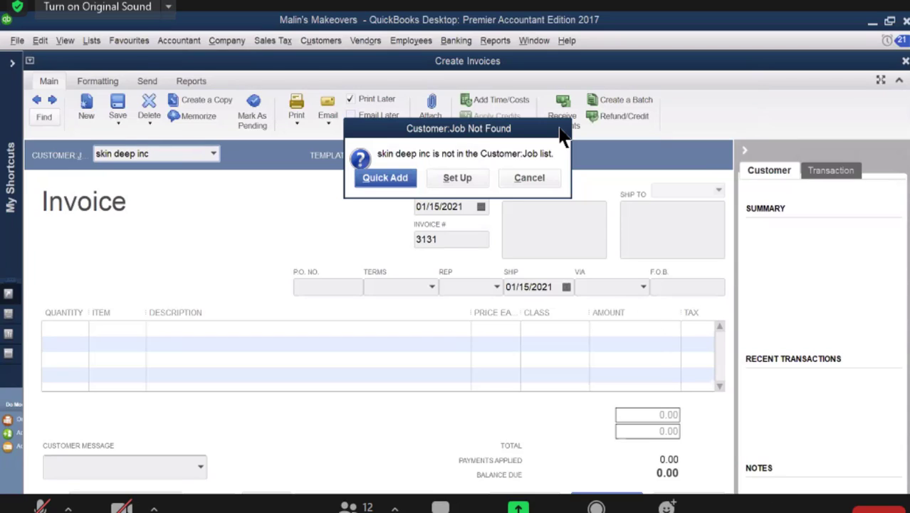
mouse_move(826, 512)
left_click(826, 473)
left_click(476, 180)
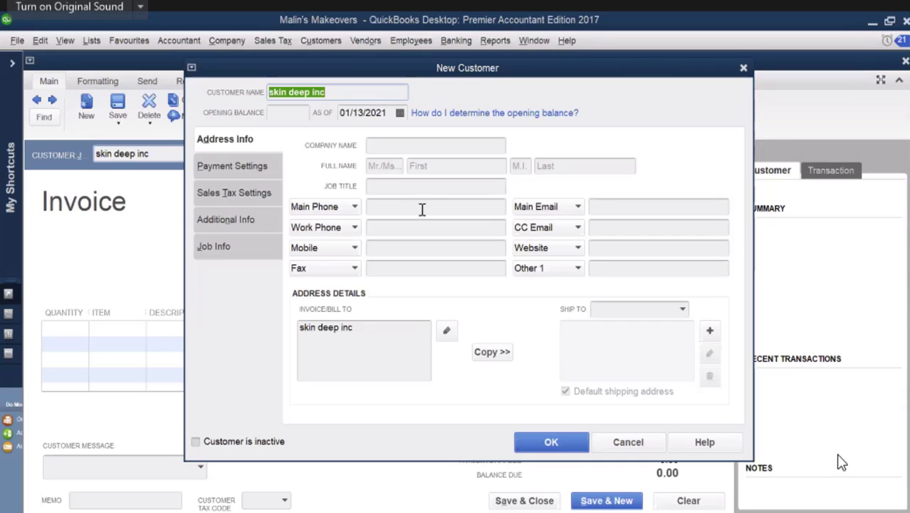
left_click(447, 333)
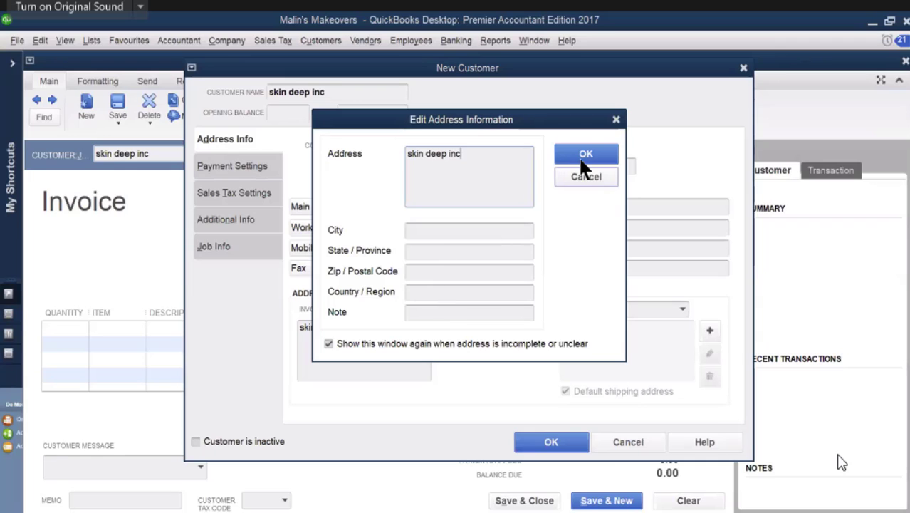
left_click(584, 156)
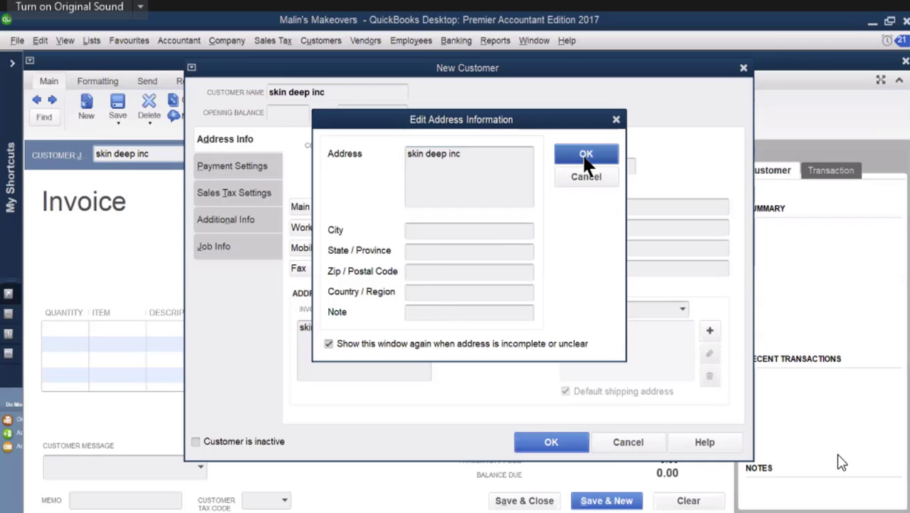
Step: Set the new customer's credit limit to 3,000.00 and its payment terms to Net 15
left_click(237, 171)
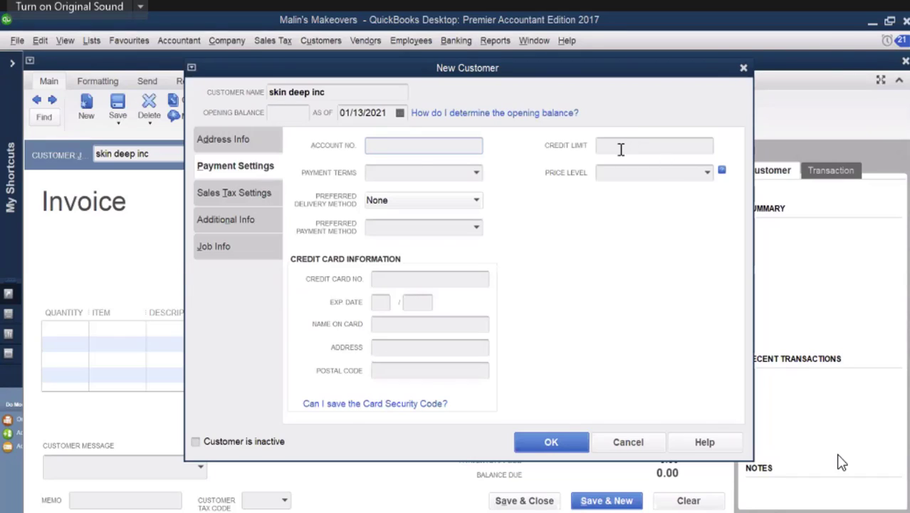
left_click(619, 146)
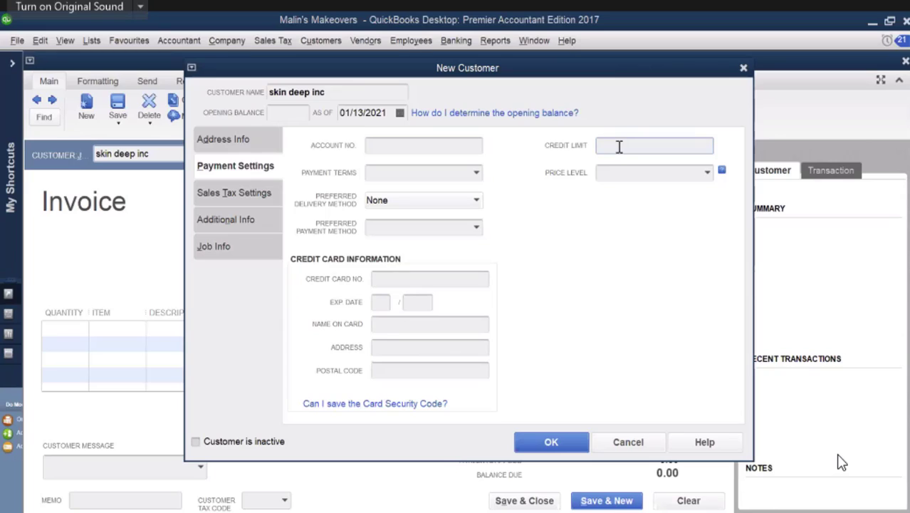
type("3000")
left_click(477, 174)
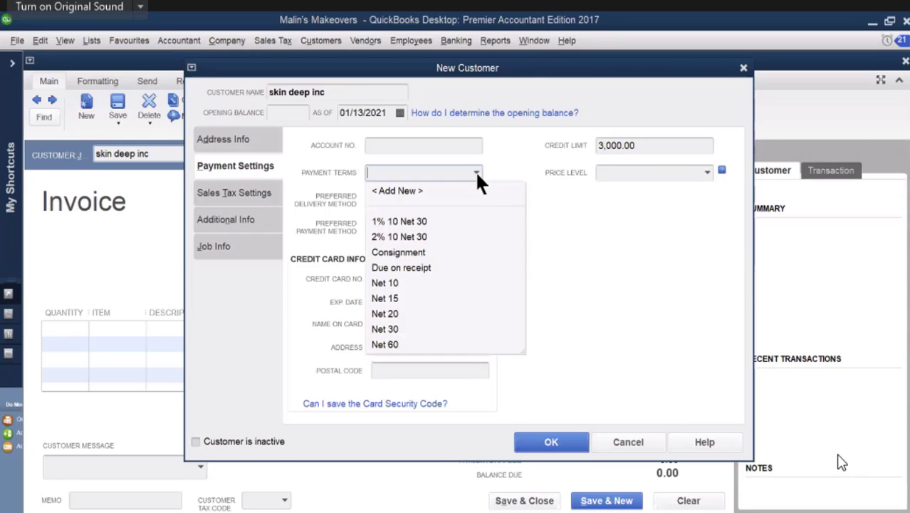
left_click(401, 300)
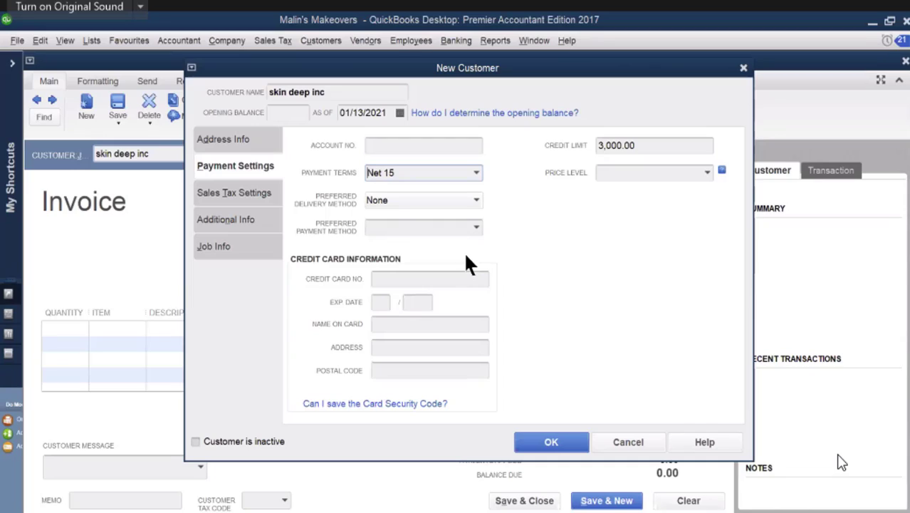
Step: Assign tax code H (HST) to skin deep inc and save the new customer
left_click(228, 200)
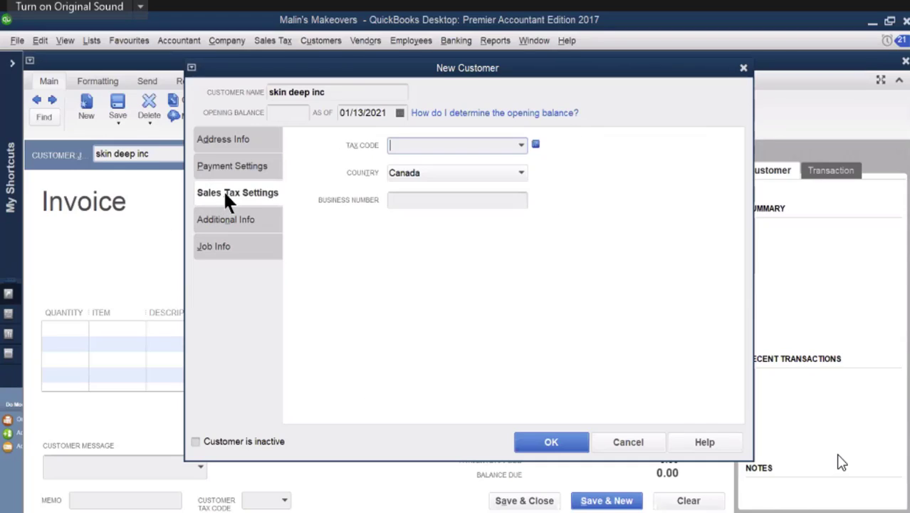
left_click(520, 144)
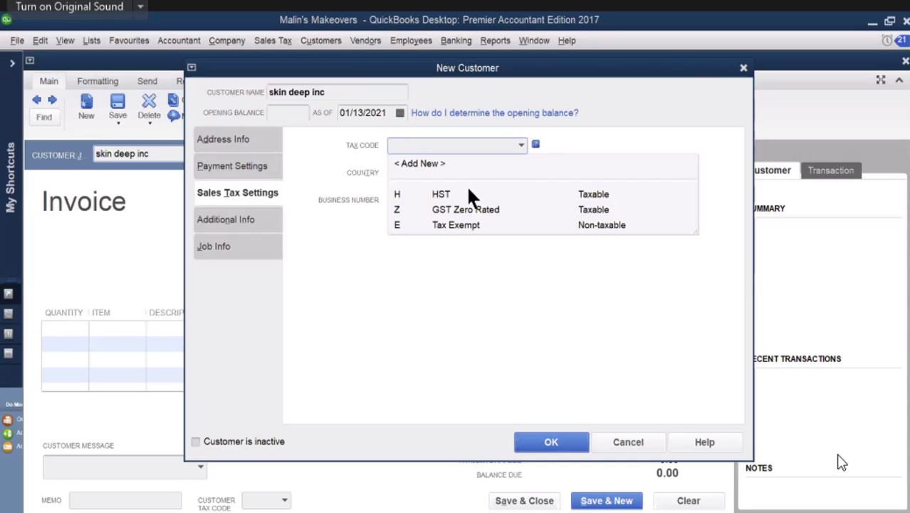
left_click(574, 193)
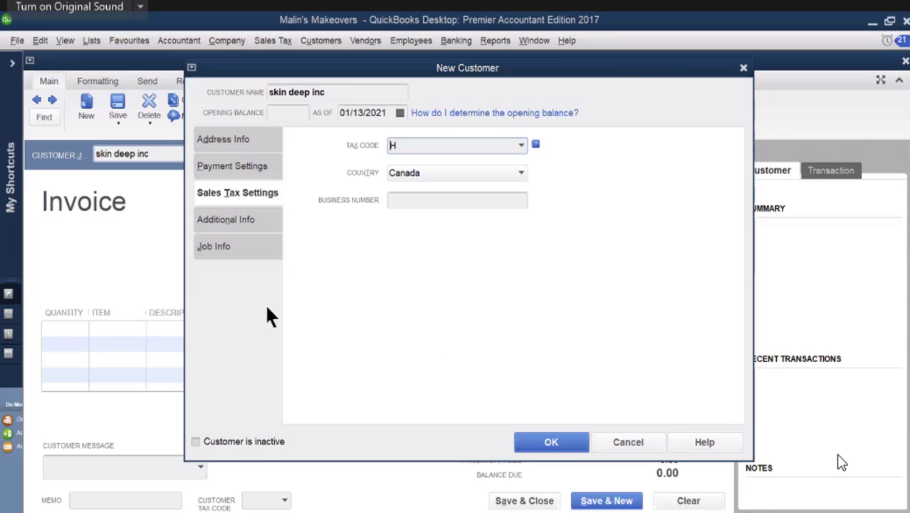
left_click(549, 446)
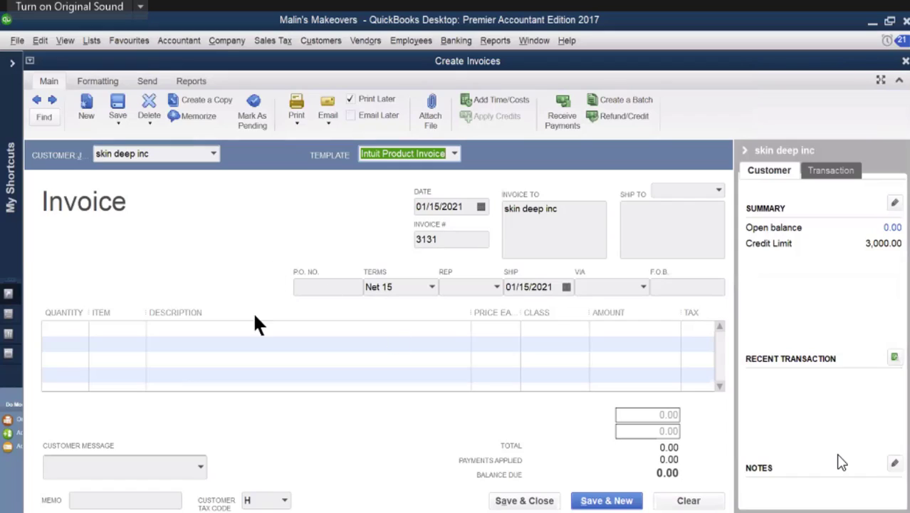
Step: Add a line for 10 makeup consultations to the skin deep inc invoice
left_click(128, 329)
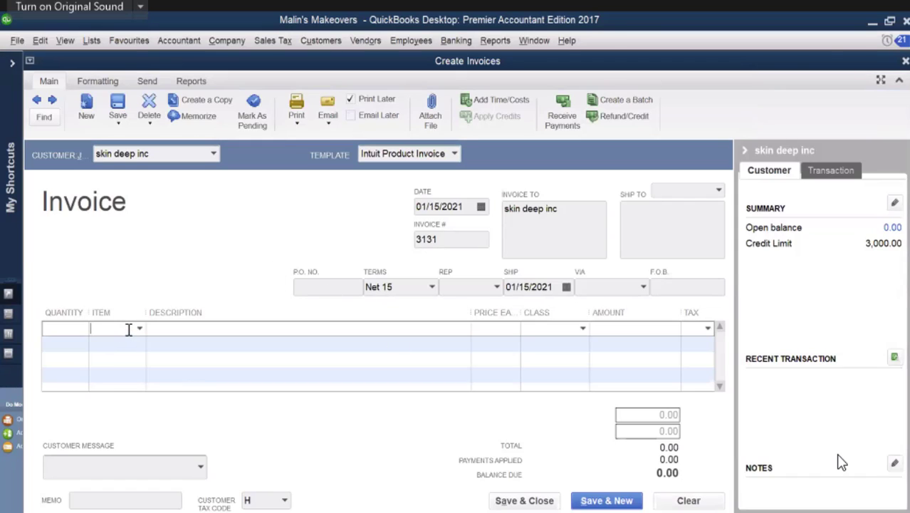
type("Makeup ...")
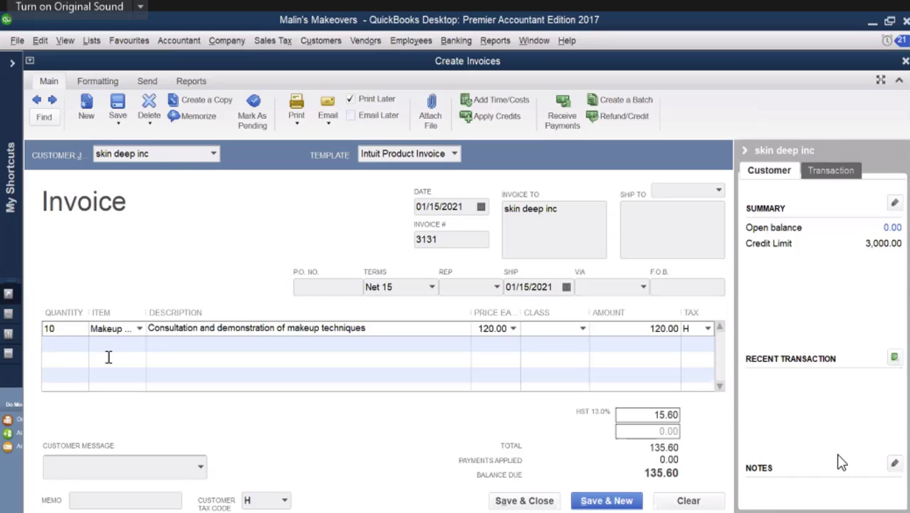
left_click(127, 345)
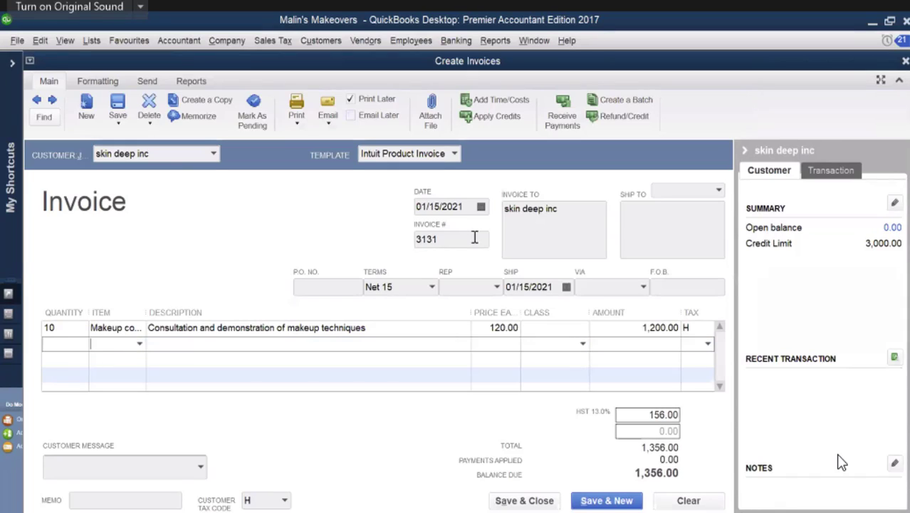
Step: Set the date of the skin deep inc invoice to 02/15/2012
left_click_drag(454, 205, 464, 206)
type("12")
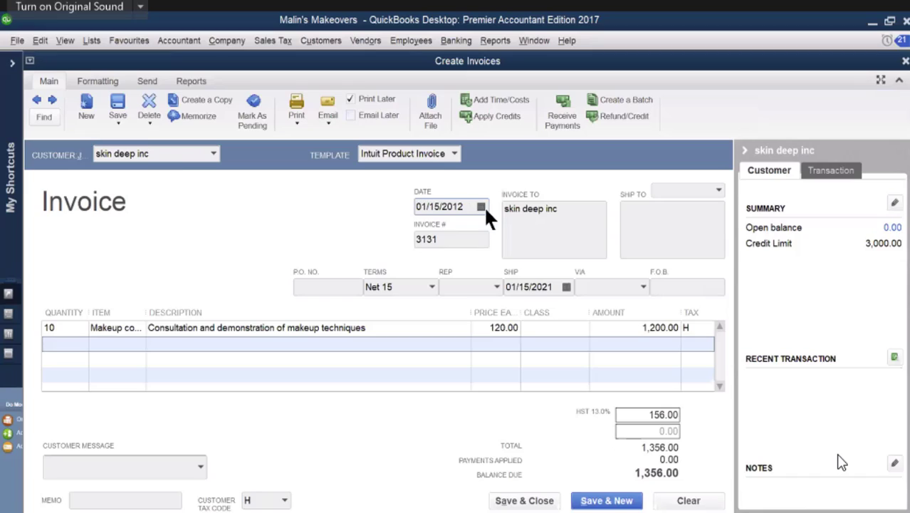
left_click(481, 207)
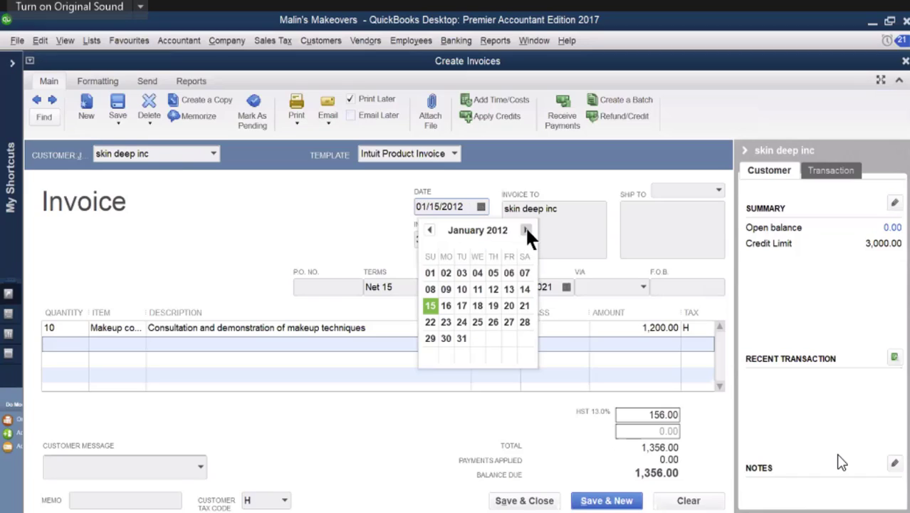
left_click(525, 230)
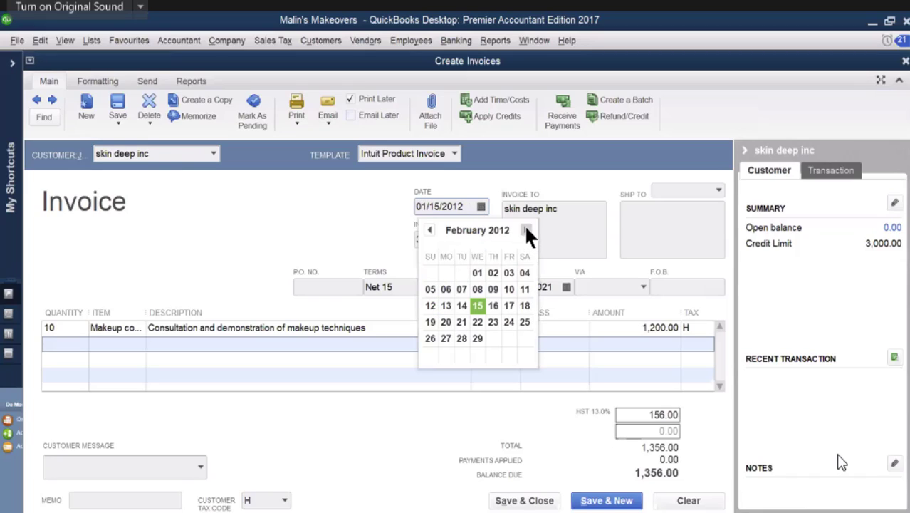
left_click(477, 306)
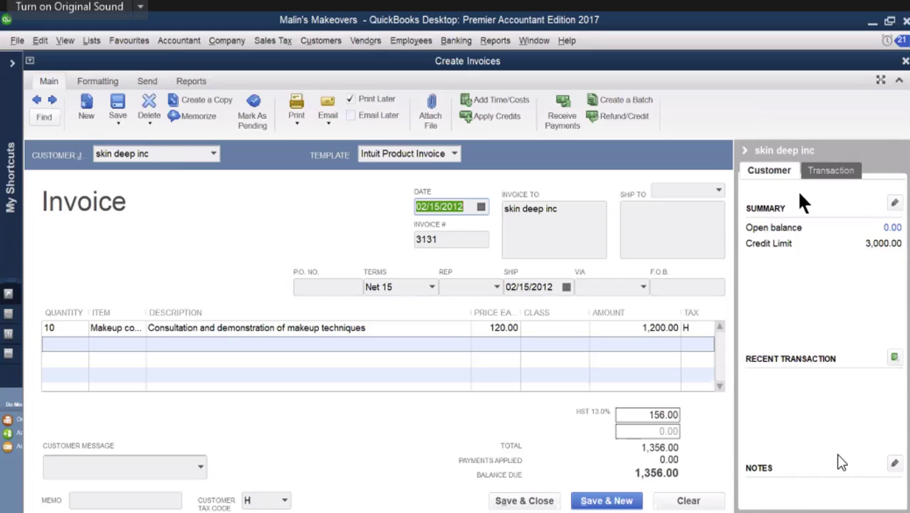
Step: Memorize the skin deep inc invoice as a weekly reminder with next date 01/22/2021, and save the invoice
left_click(202, 118)
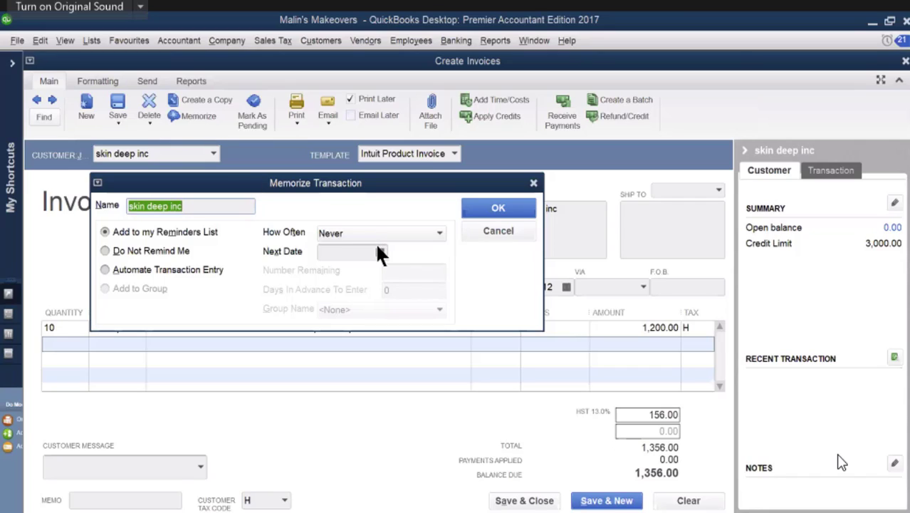
left_click(438, 233)
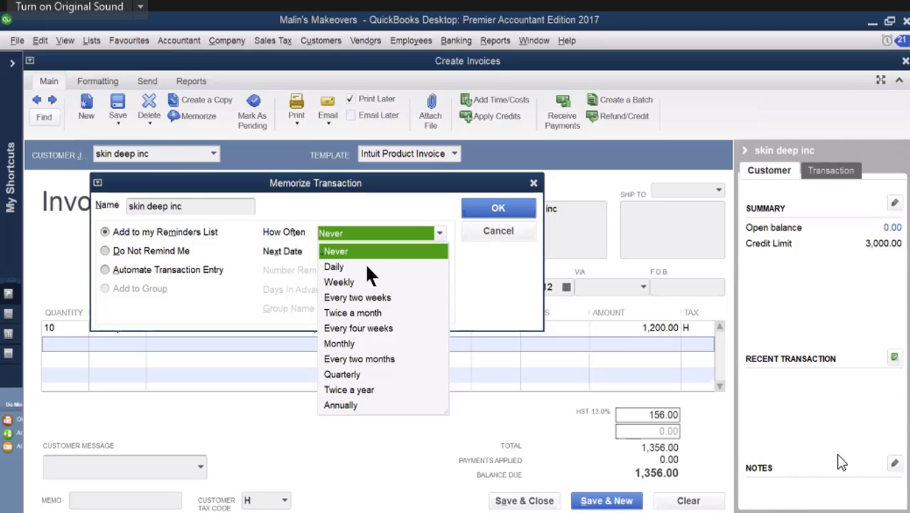
left_click(366, 282)
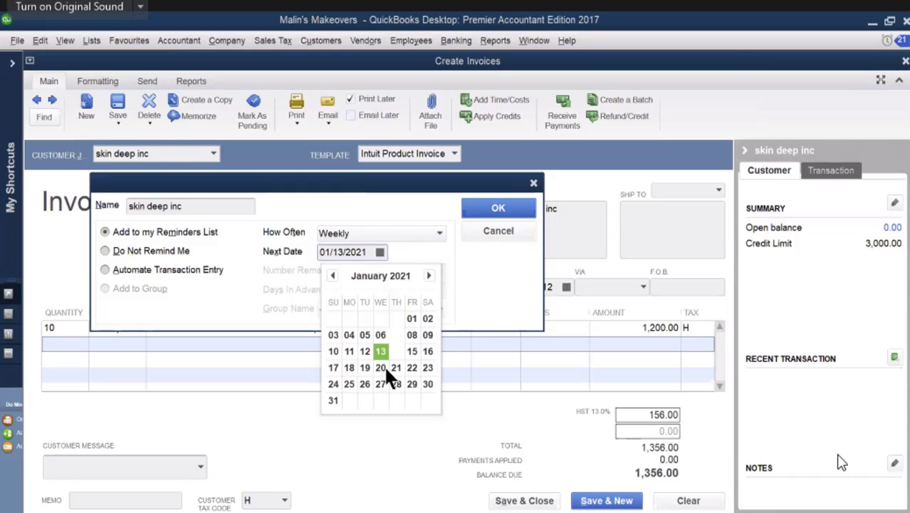
left_click(409, 368)
left_click(499, 209)
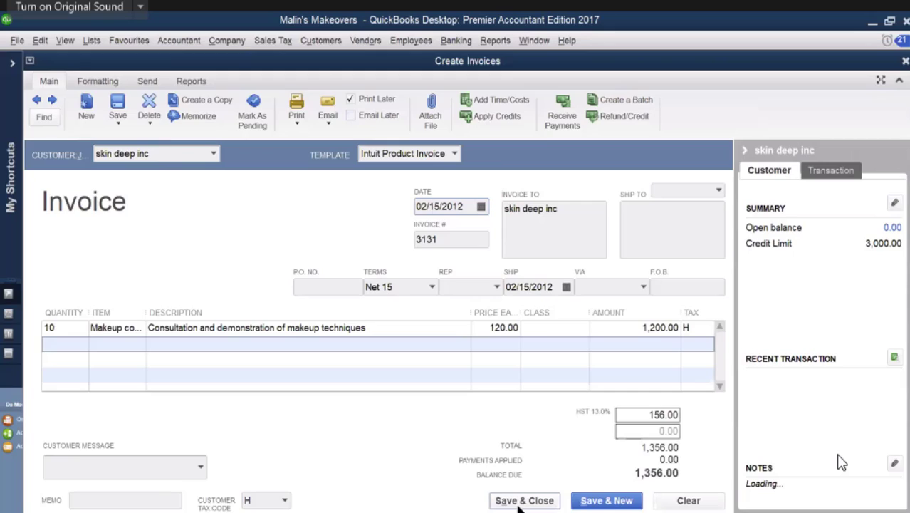
left_click(523, 500)
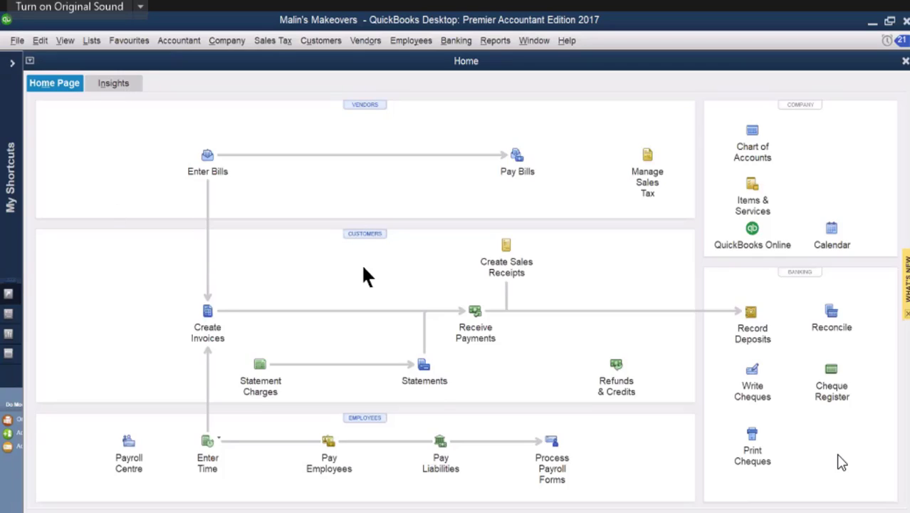
left_click(208, 310)
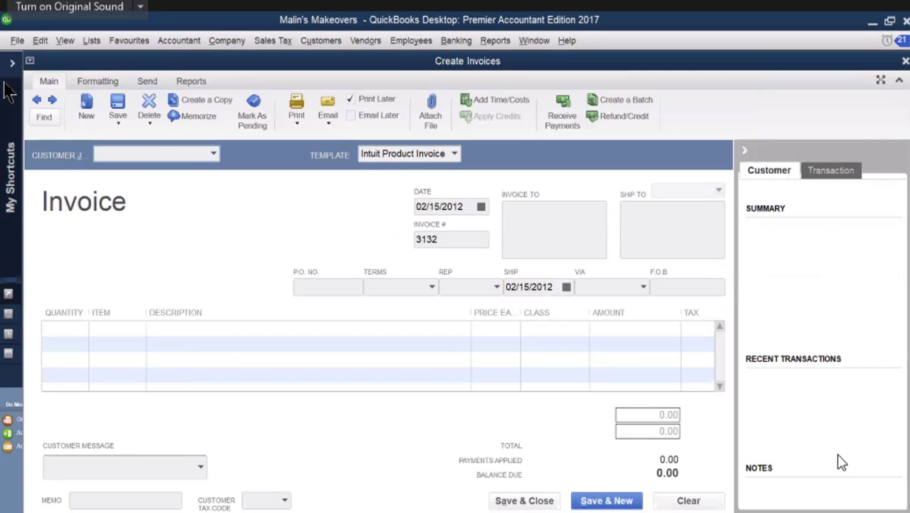
left_click(33, 101)
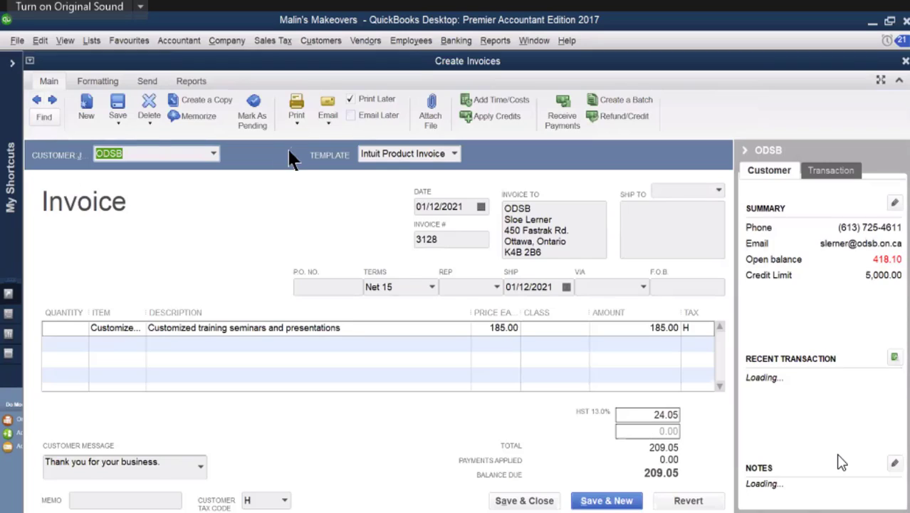
left_click(205, 116)
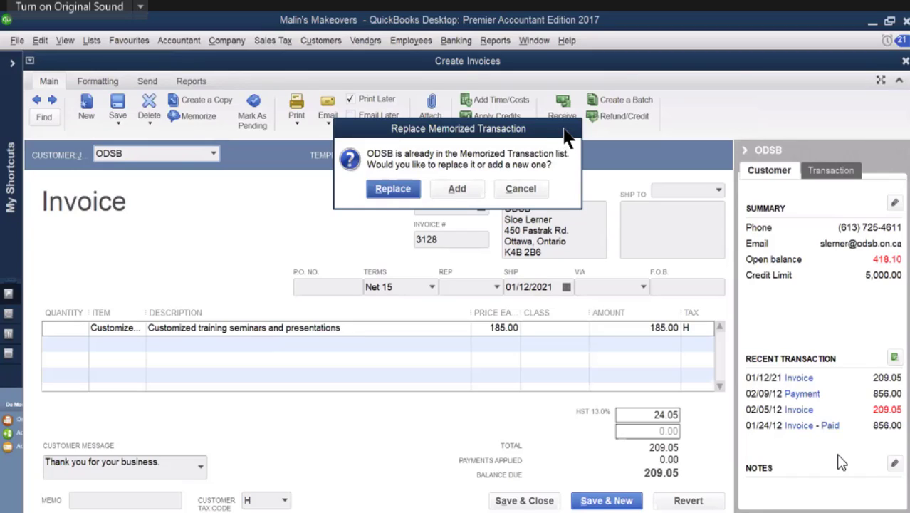
left_click(460, 189)
left_click(440, 235)
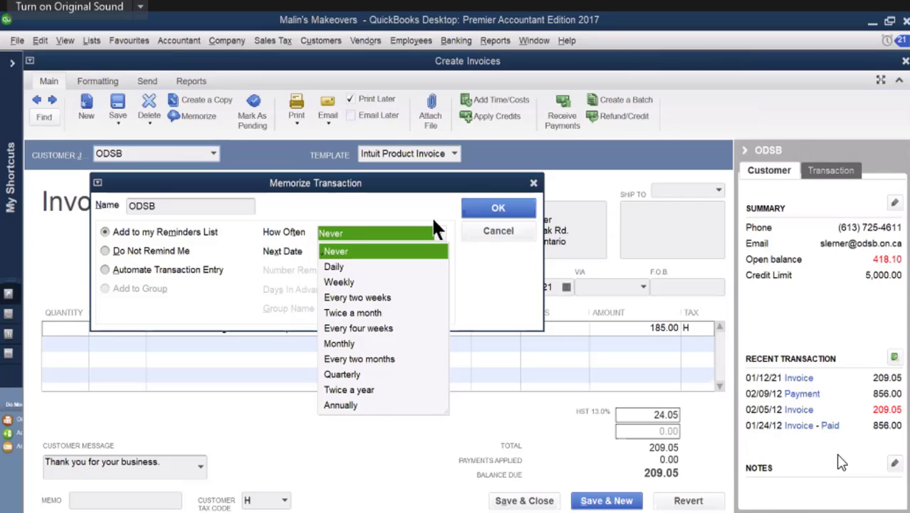
left_click(478, 254)
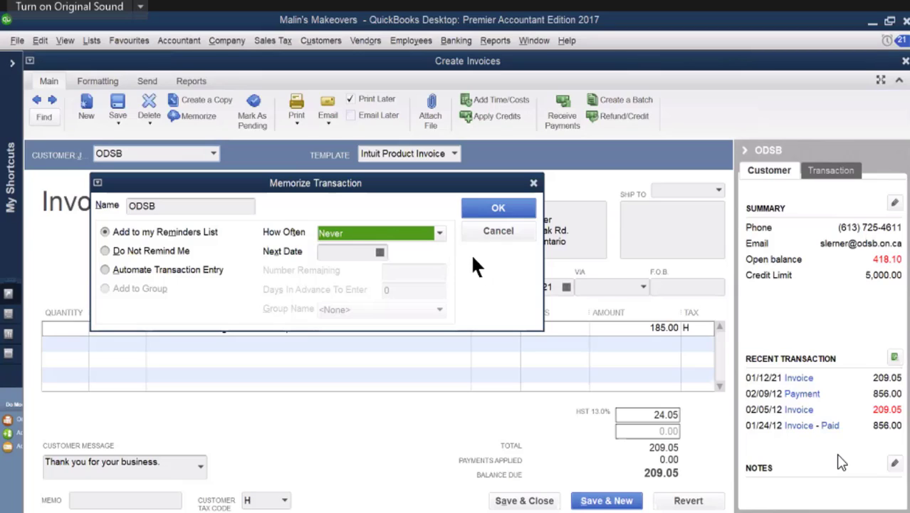
left_click(380, 253)
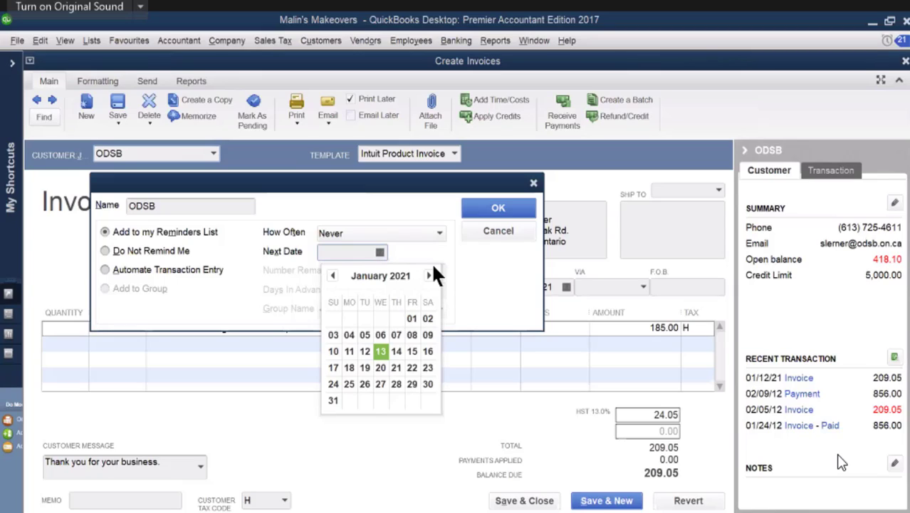
left_click(412, 368)
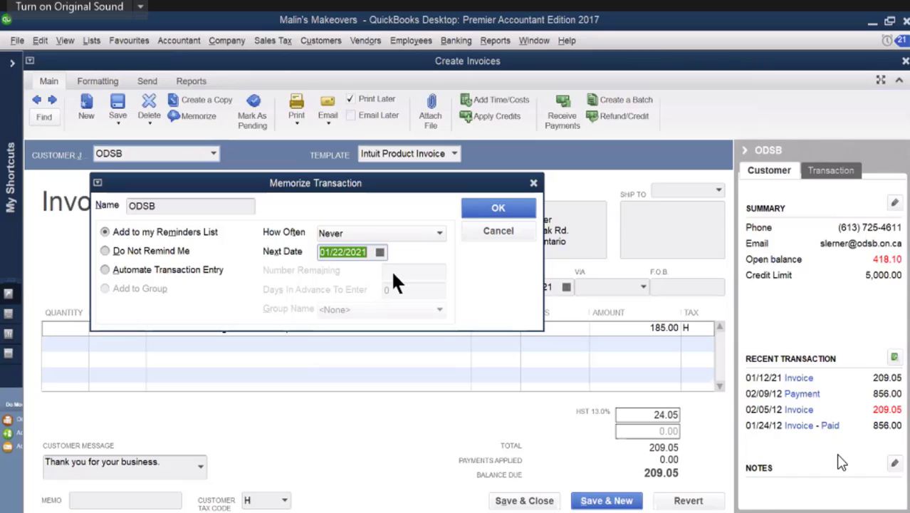
left_click(104, 270)
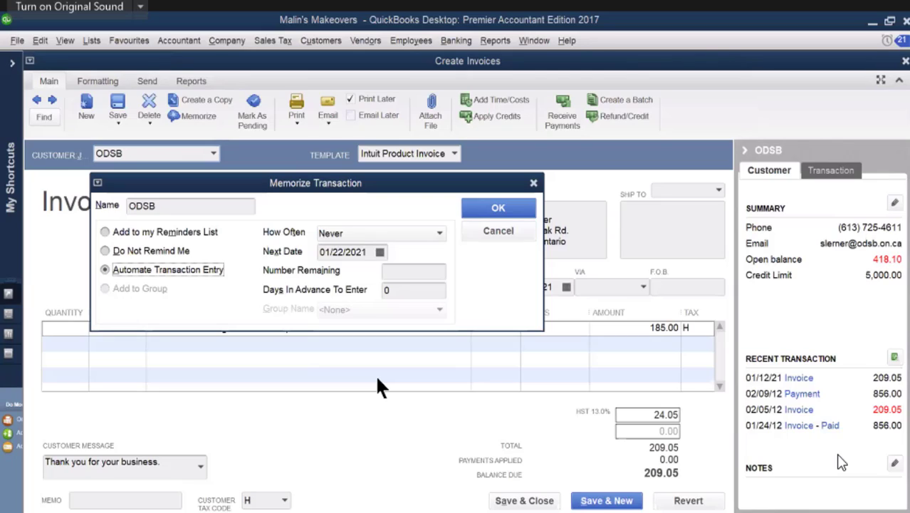
left_click(534, 183)
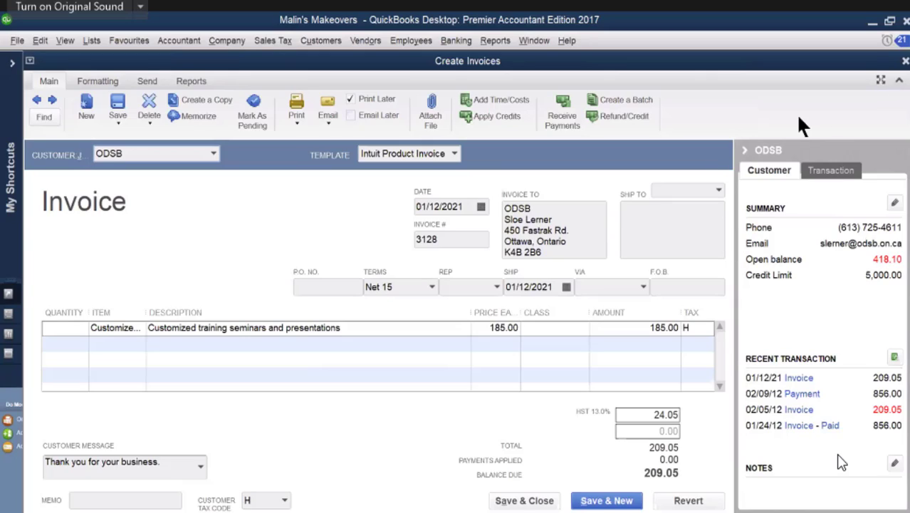
left_click(905, 61)
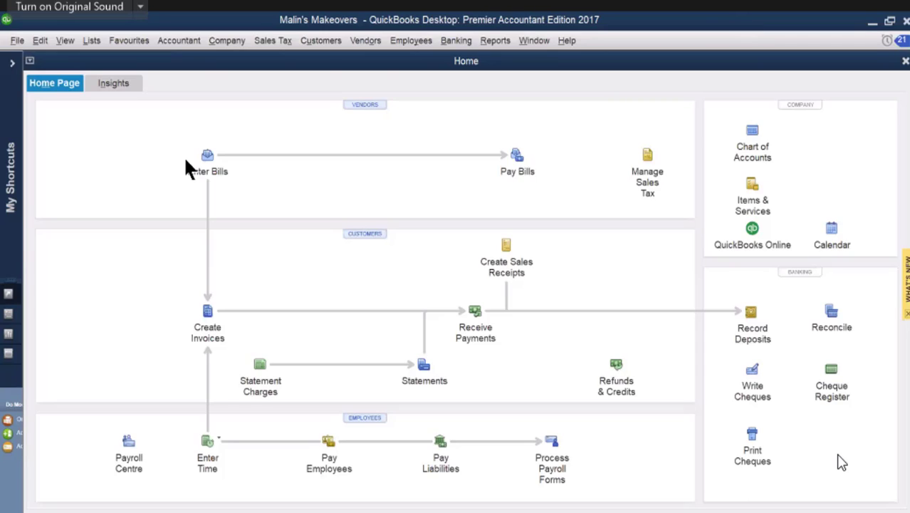
Step: Start a new bill for the vendor Office Outfitters dated 02/18/2012
left_click(206, 155)
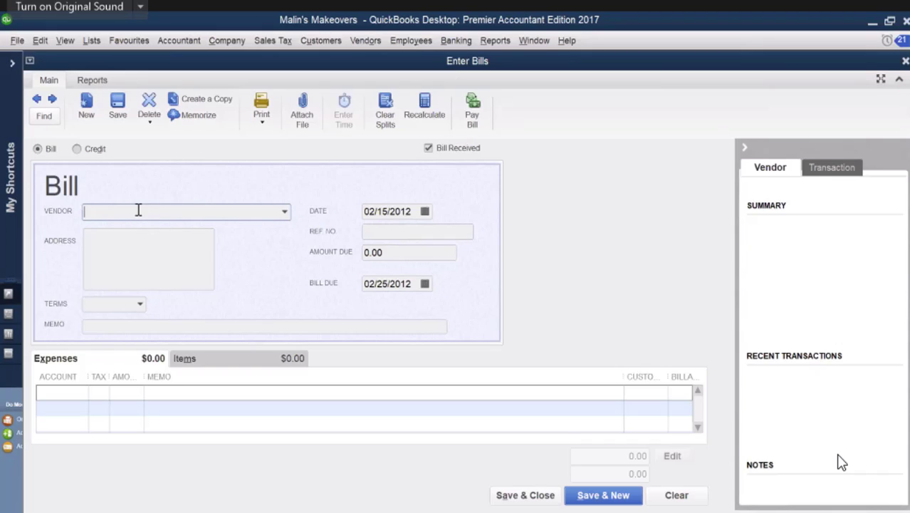
type("Office Outfitters")
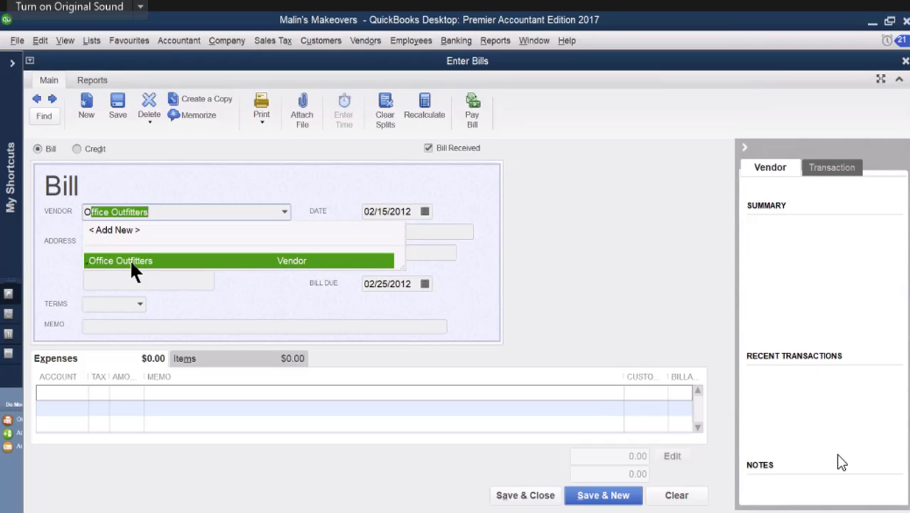
left_click(131, 262)
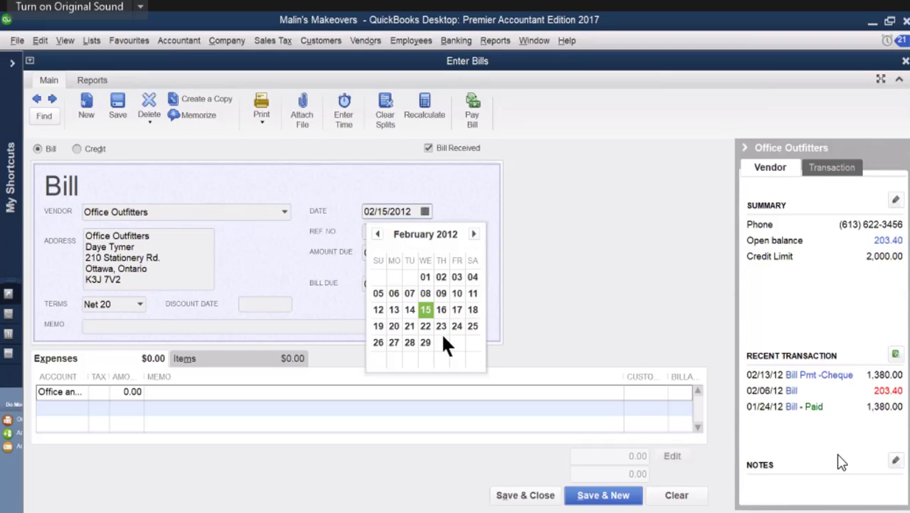
left_click(473, 312)
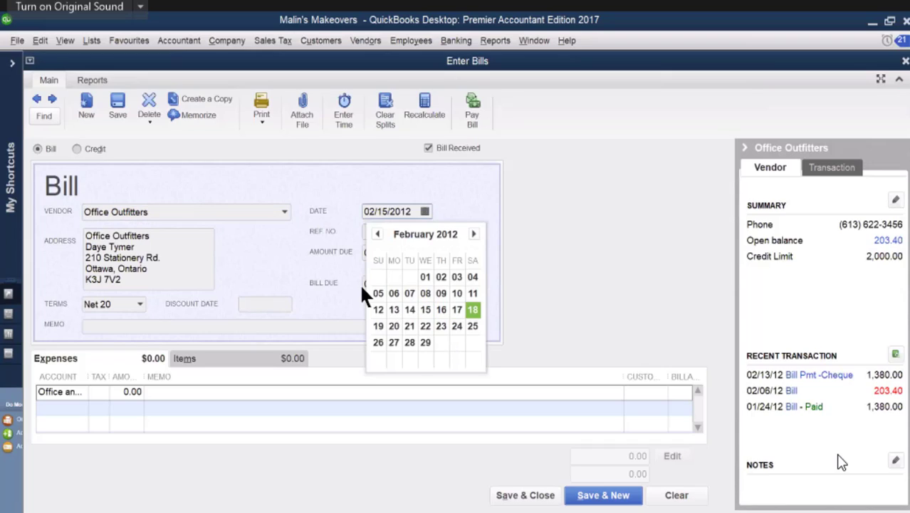
Step: Enter 904 as the reference number of the Office Outfitters bill
left_click(369, 229)
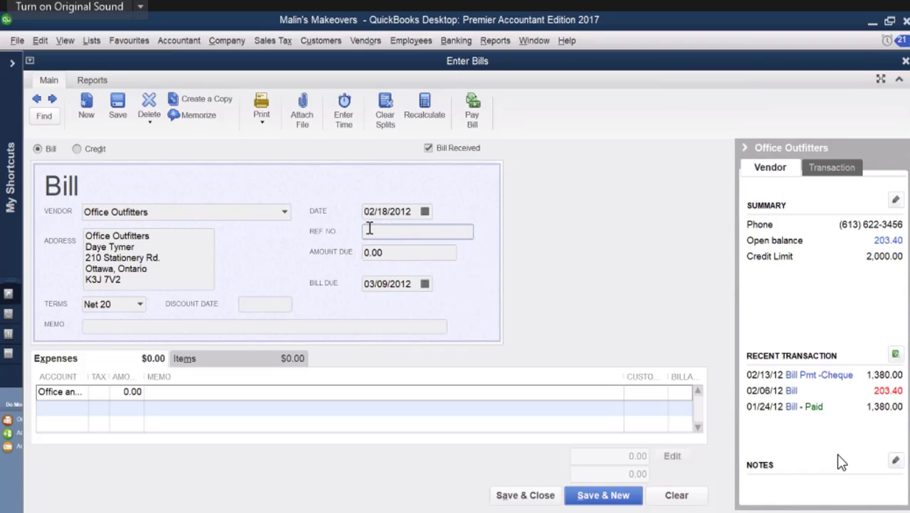
type("io")
type("e")
key("BackSpace")
key("BackSpace")
key("BackSpace")
type("904")
Step: Complete the bill's expense line with tax code H, amount 320.00 and memo "scaner", and save the bill
left_click(112, 394)
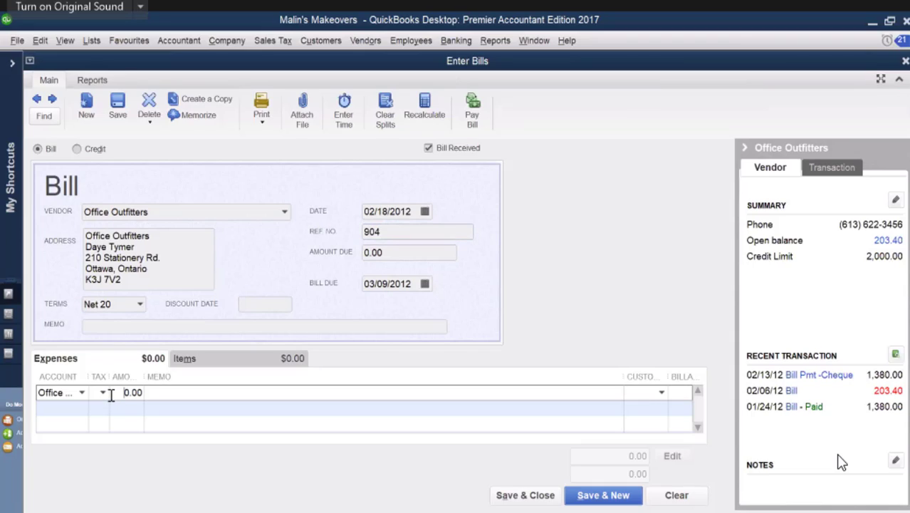
left_click(104, 395)
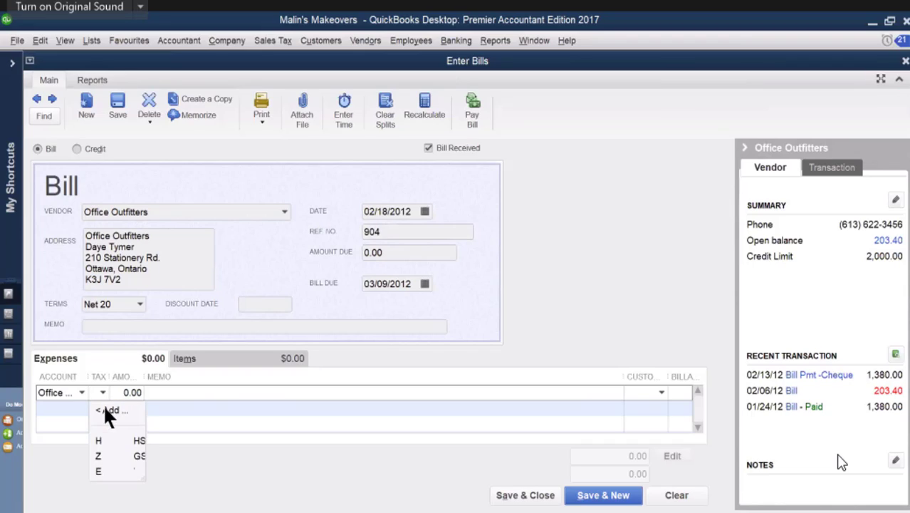
left_click(130, 393)
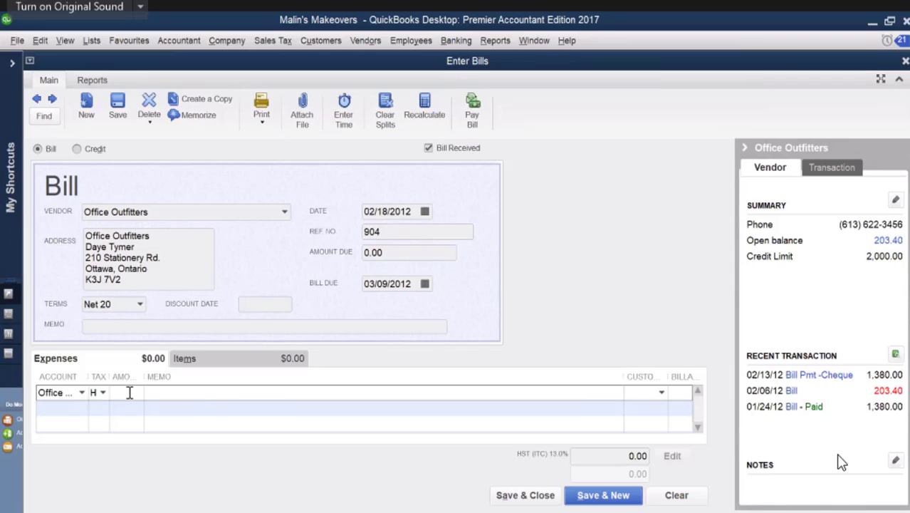
type("320")
left_click(163, 394)
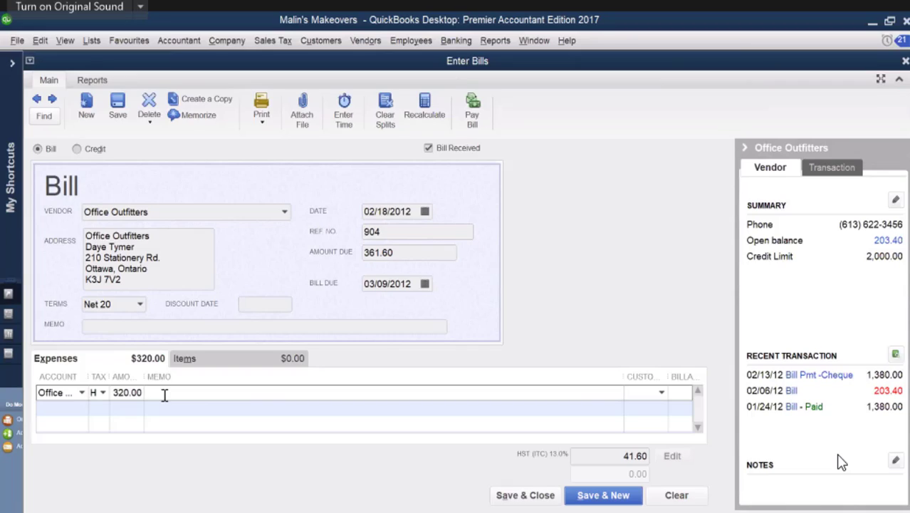
type("scaner")
key("Tab")
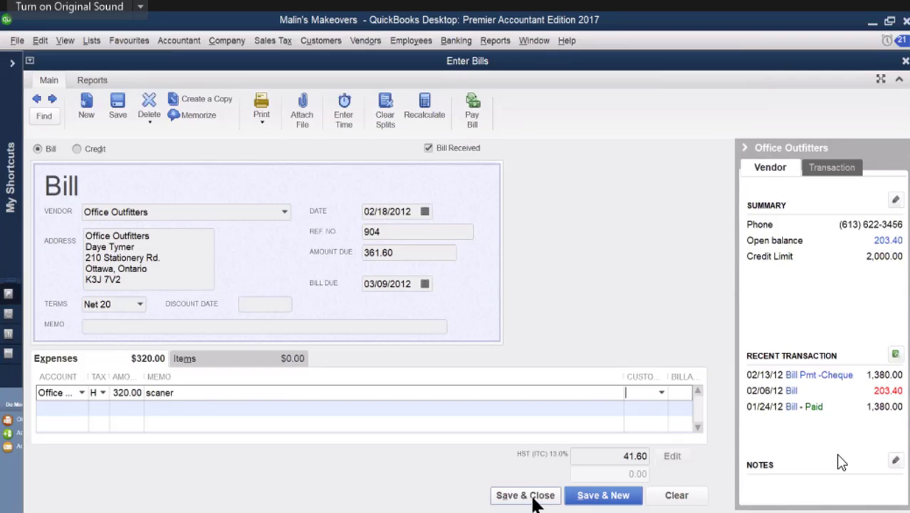
left_click(534, 497)
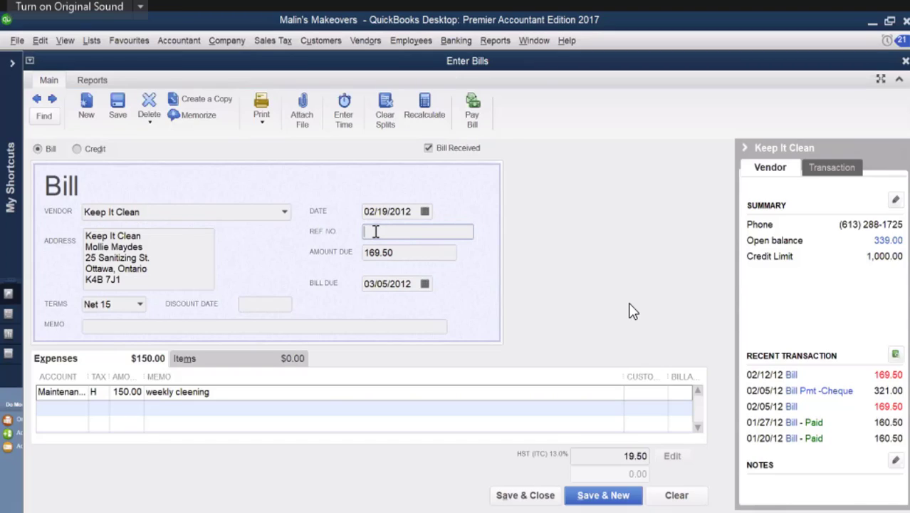
Step: Give the memorized Keep It Clean bill reference number 811 and save it
type("811")
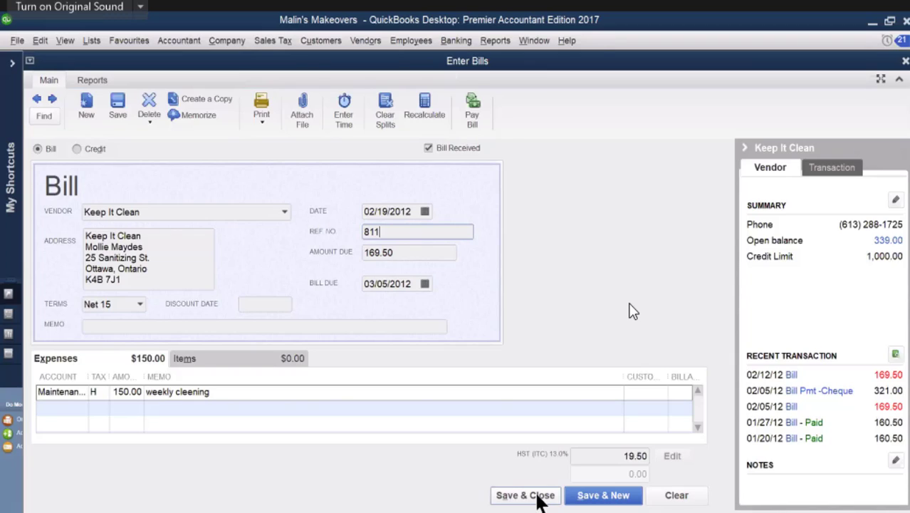
left_click(527, 495)
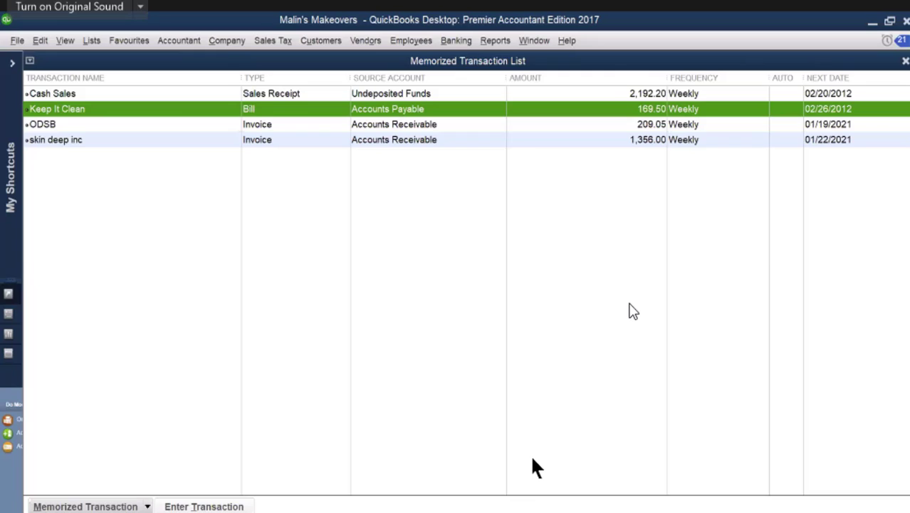
Step: Record a new ODSB invoice from its memorized transaction and save it
double_click(122, 127)
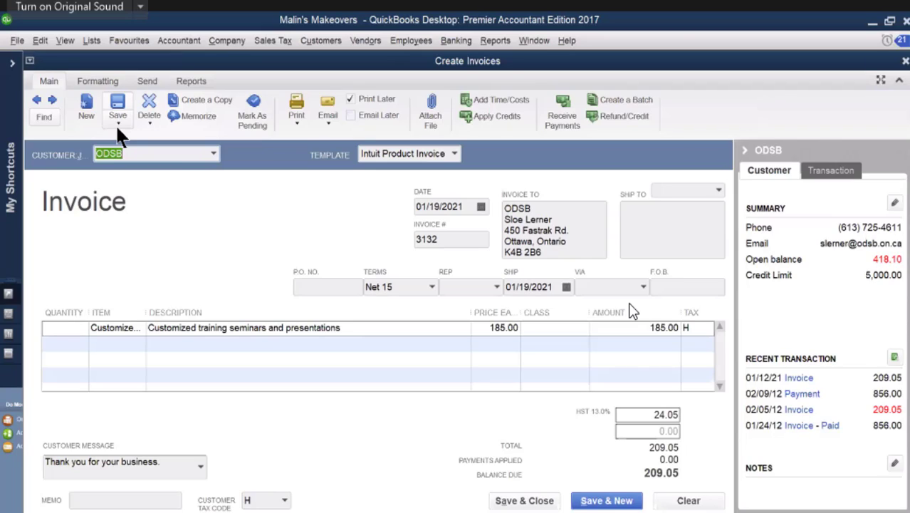
left_click(506, 502)
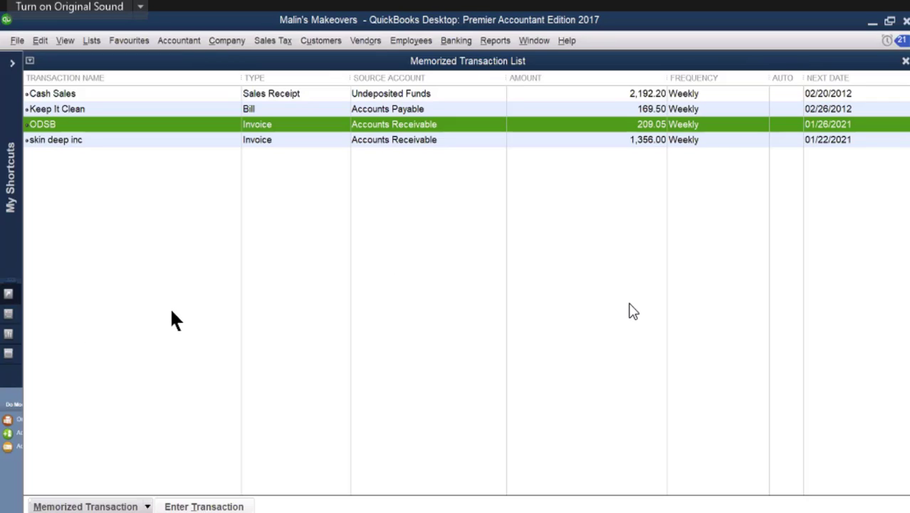
left_click(91, 41)
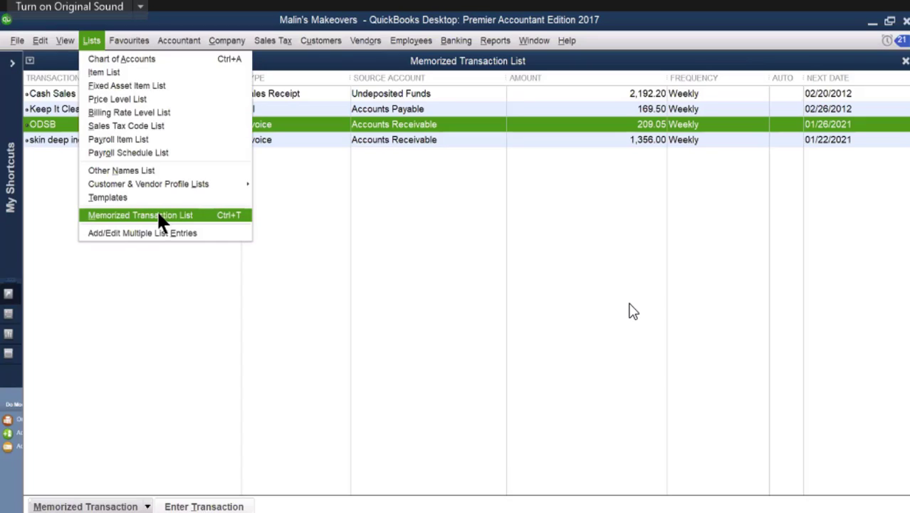
left_click(319, 204)
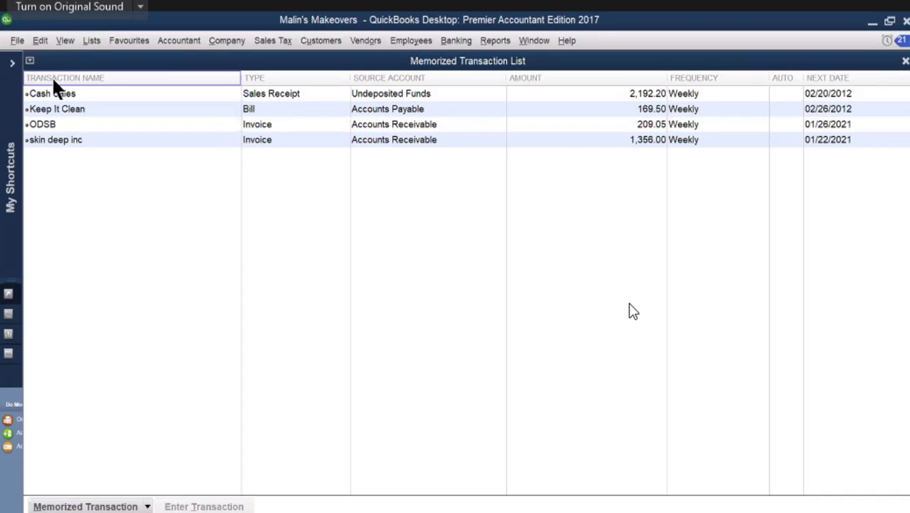
left_click(95, 127)
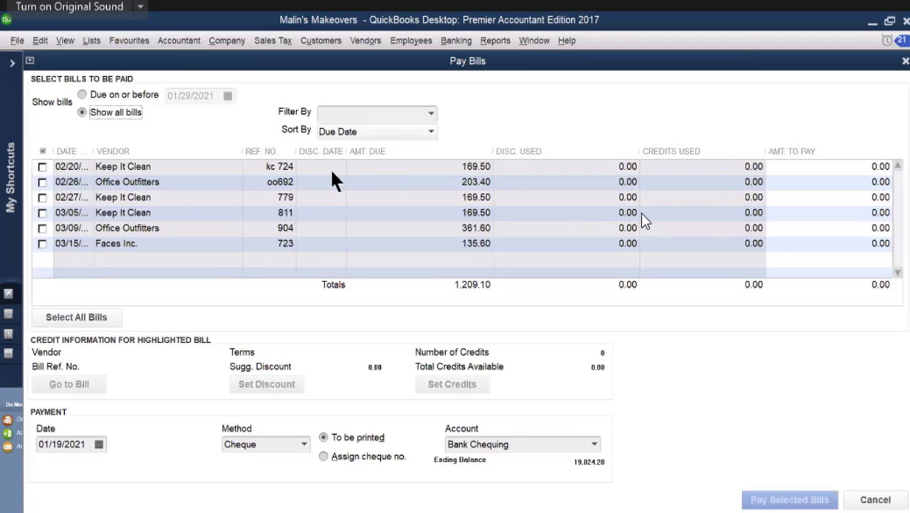
Step: Pay the Keep It Clean bills kc 724 and 779 by cheque from Bank Chequing, and finish the payment summary
left_click(41, 167)
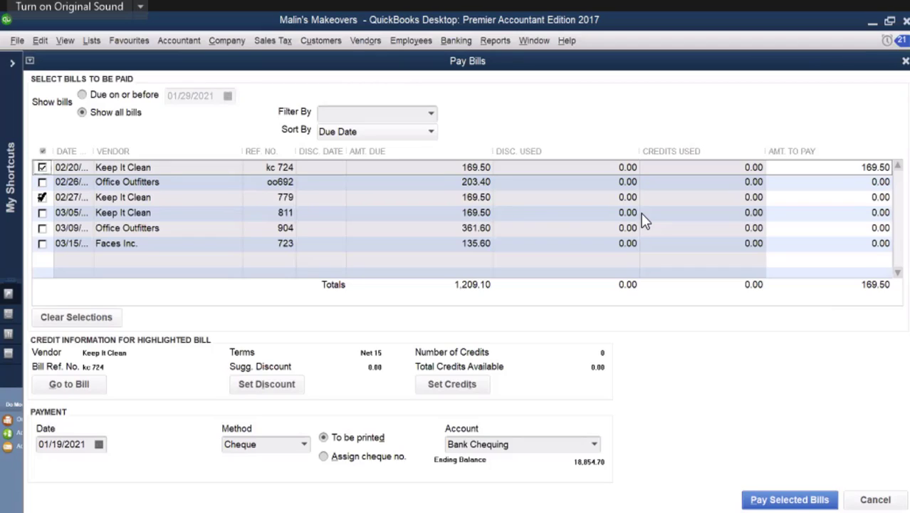
left_click(42, 198)
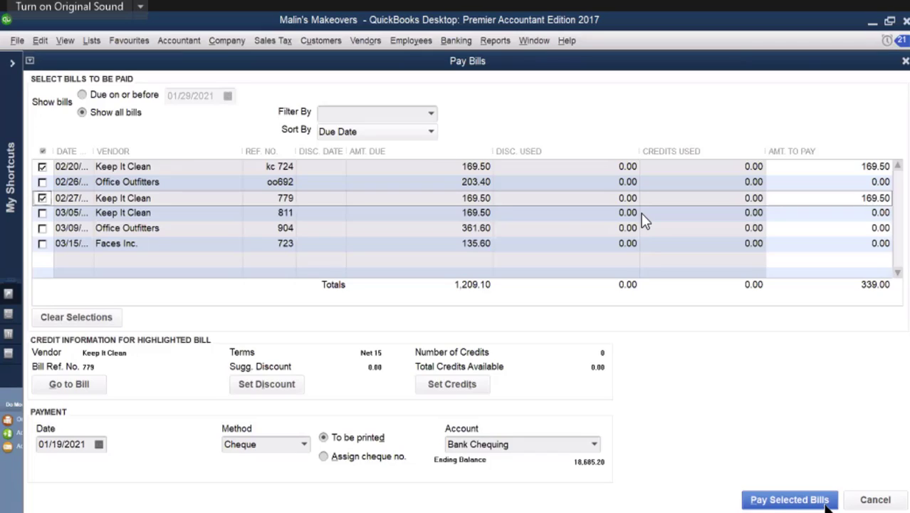
left_click(803, 499)
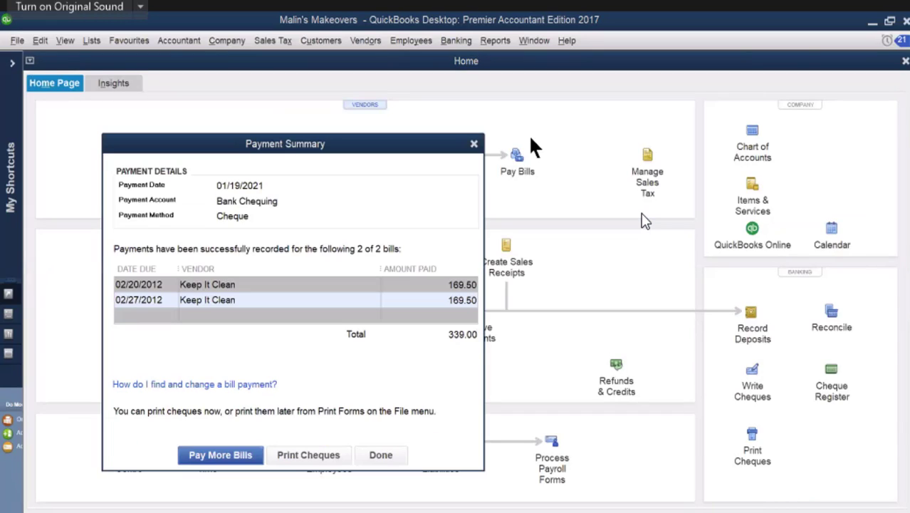
left_click(380, 459)
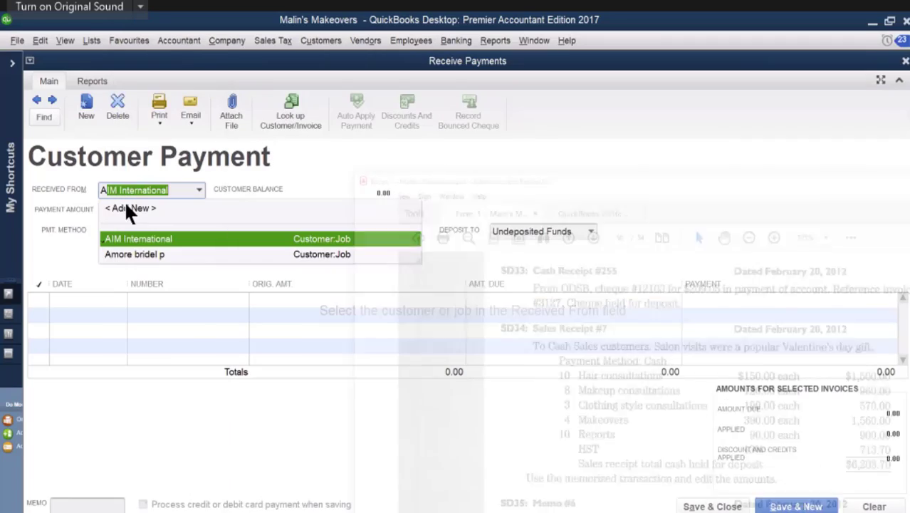
Step: Enter a customer payment from Amore bridel p for 500.00 by cheque number 532
left_click(131, 254)
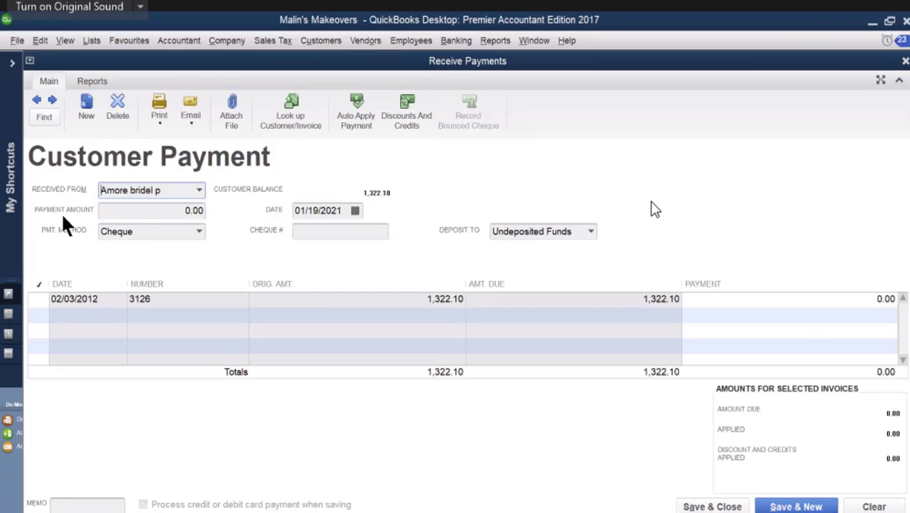
key("Tab")
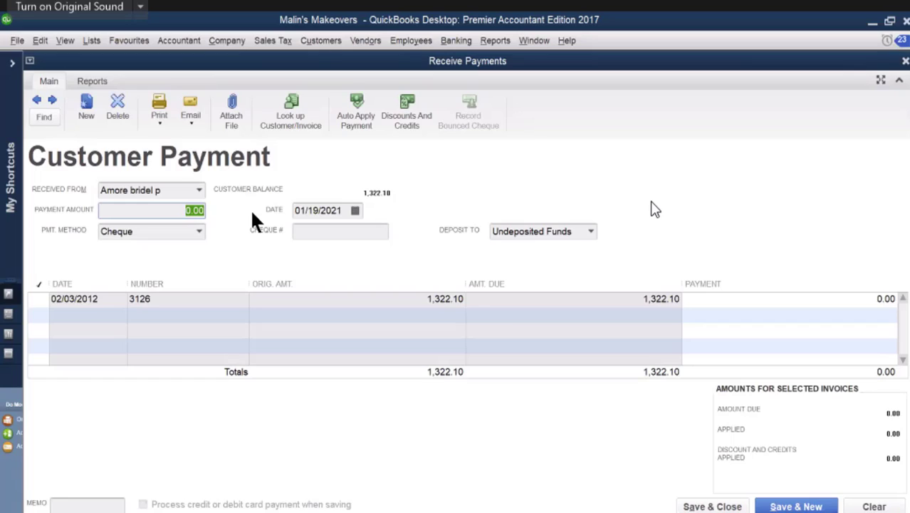
type("500")
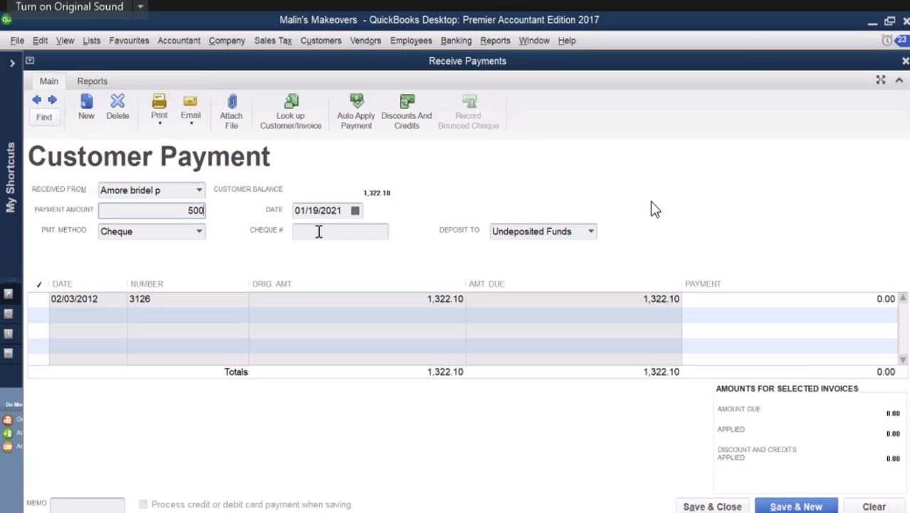
left_click(319, 231)
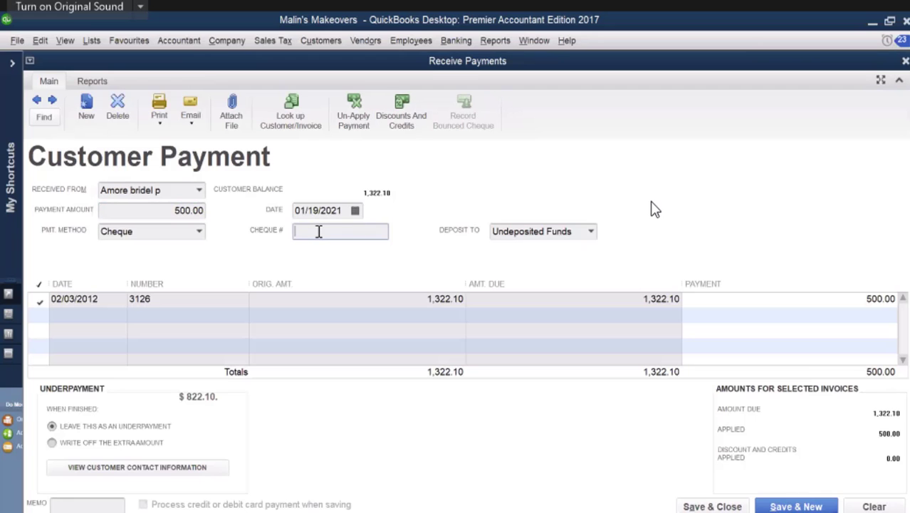
type("532")
Step: Date the Amore bridel p payment 02/19/2012, then save and close it
left_click(355, 211)
left_click(404, 234)
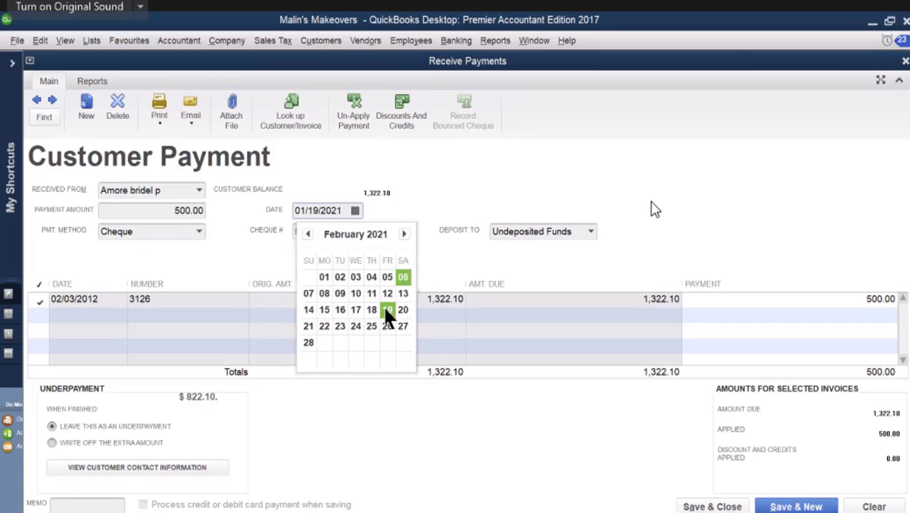
left_click(388, 313)
left_click(343, 210)
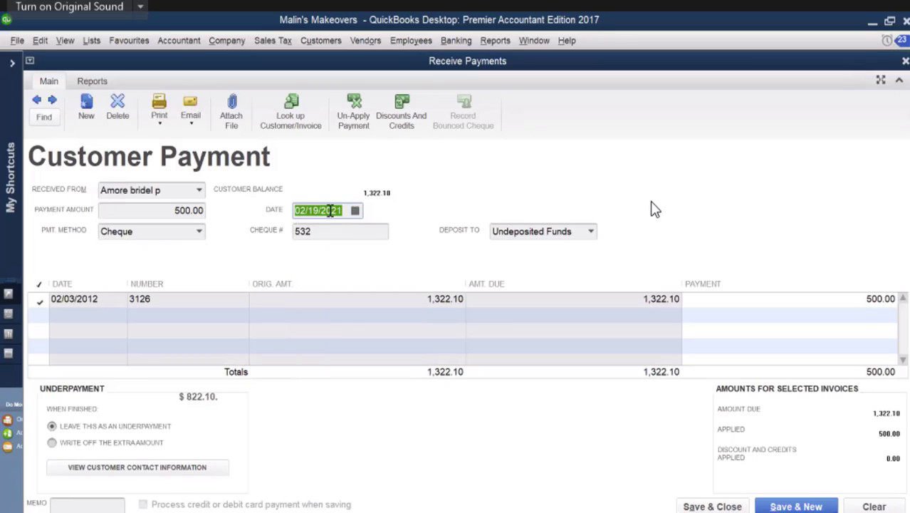
left_click_drag(343, 210, 330, 210)
type("12")
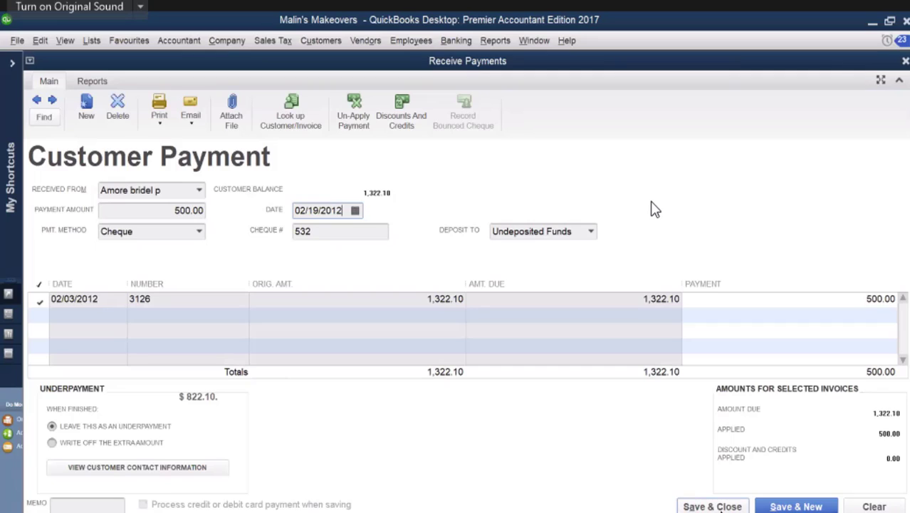
left_click(720, 509)
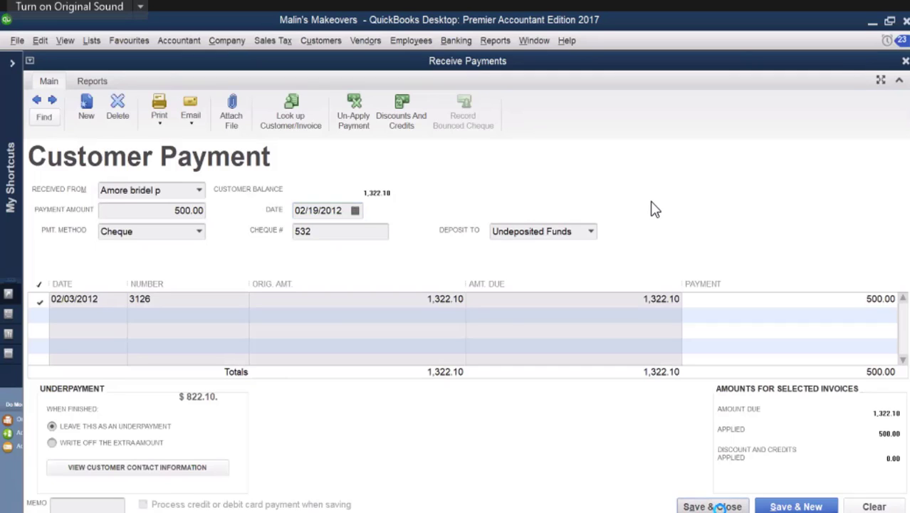
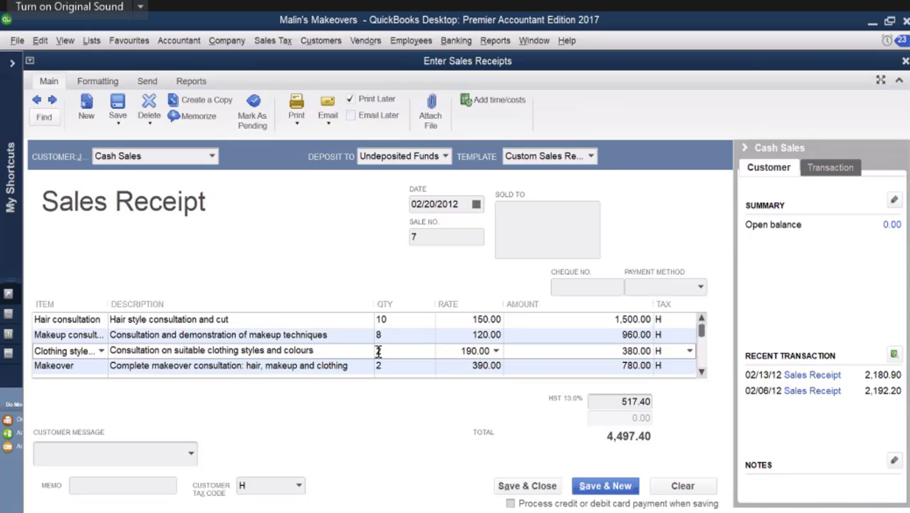
Step: Set the Cash Sales receipt quantities to 3 for the clothing style consultation and 4 for the makeover
key("BackSpace")
type("3")
left_click(381, 366)
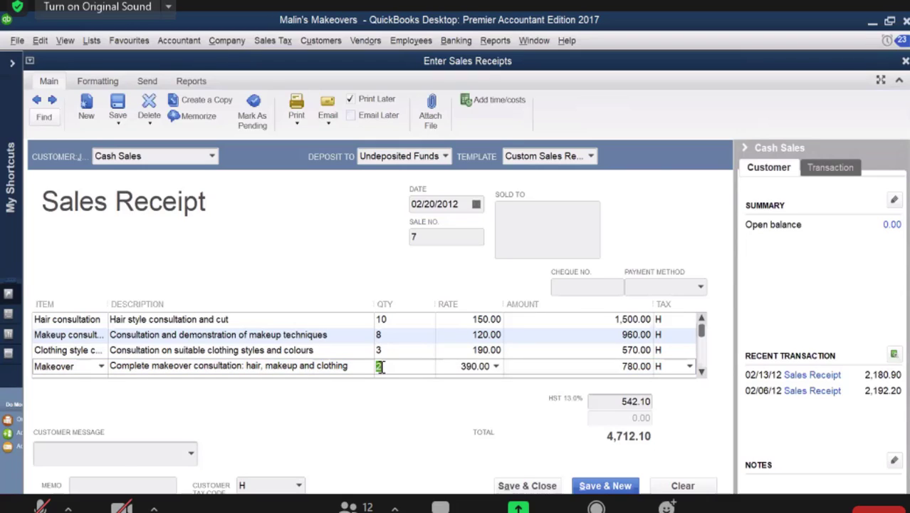
type("4")
Step: Check the sales receipt against source document SD34 in the PDF, and save and close the receipt
left_click(889, 502)
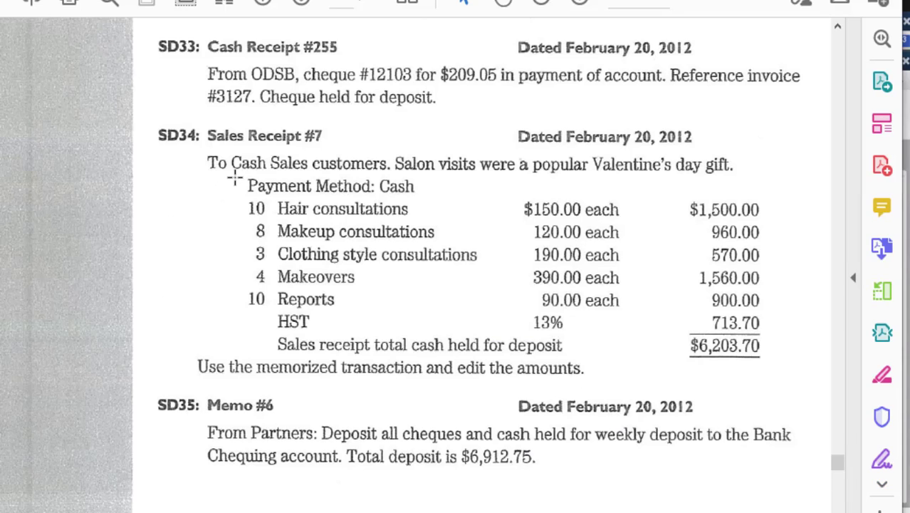
left_click_drag(198, 152, 802, 389)
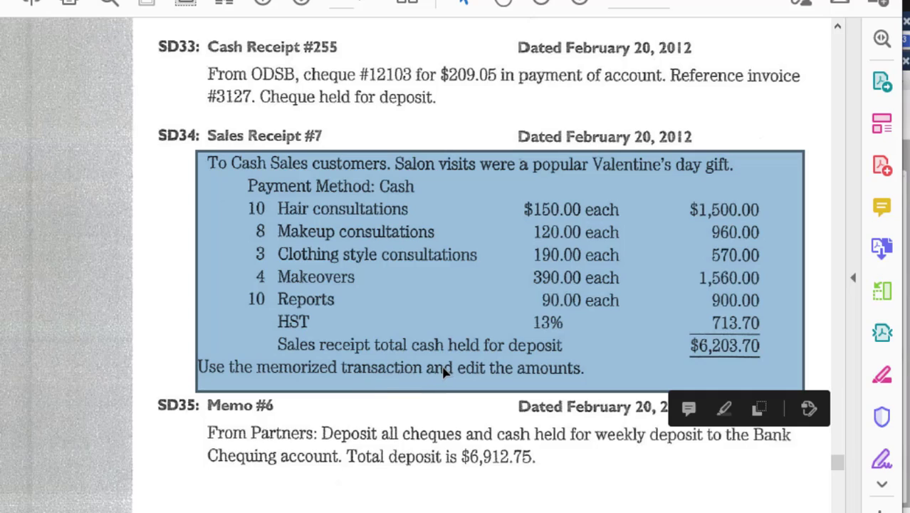
left_click(625, 478)
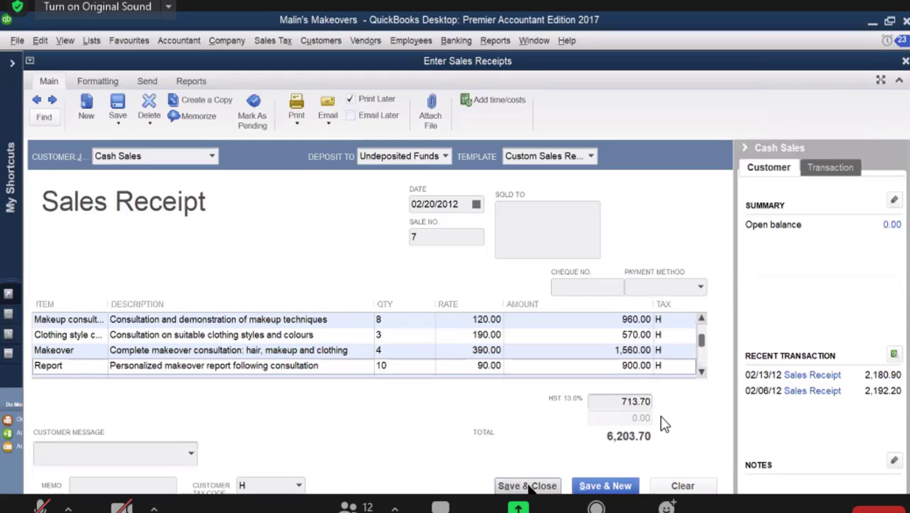
left_click(530, 486)
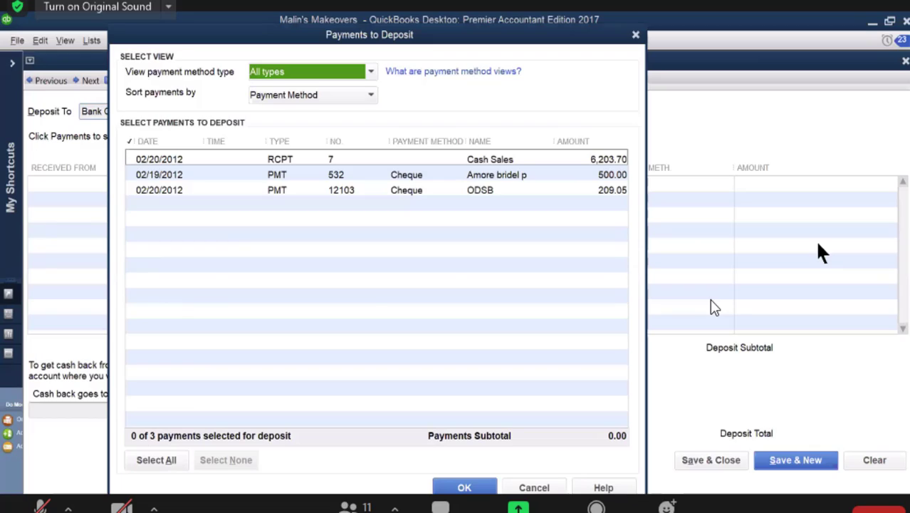
Step: Deposit all the listed Cash Sales, Amore bridel p and ODSB payments to Bank Chequing, and save and close the deposit
left_click(152, 461)
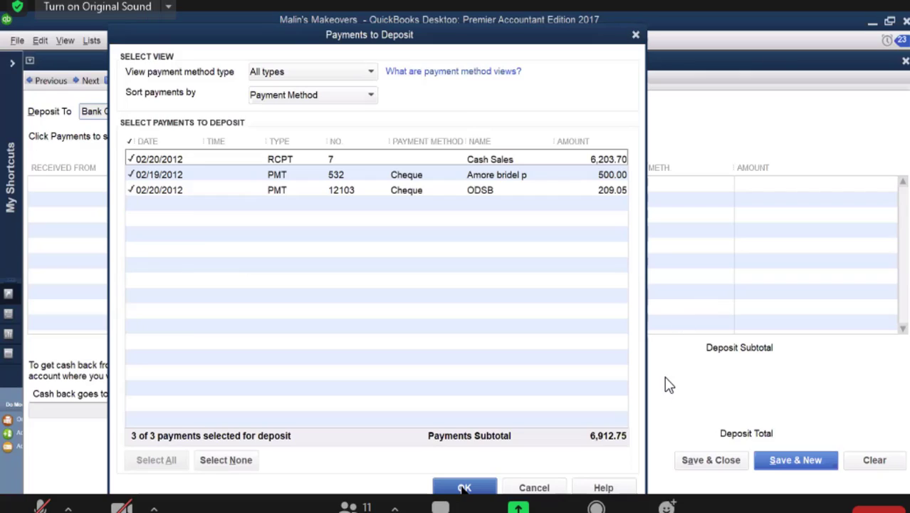
left_click(463, 488)
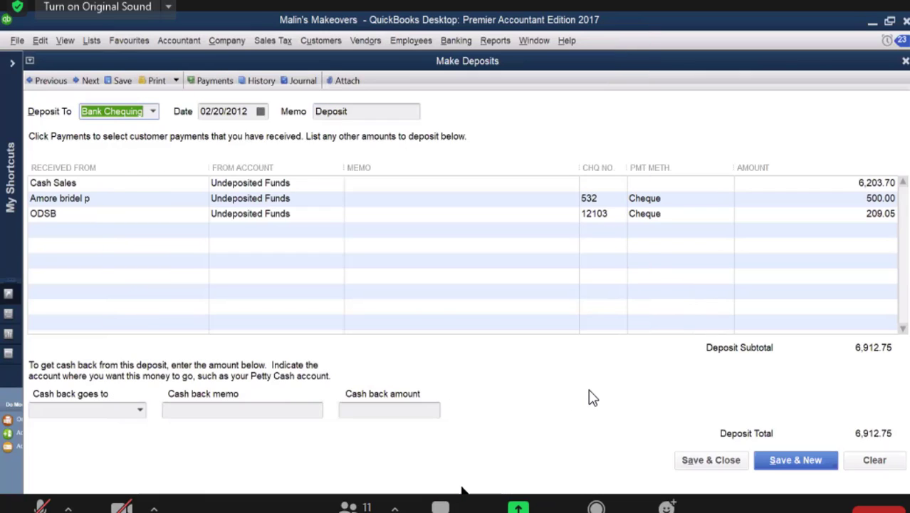
left_click(699, 461)
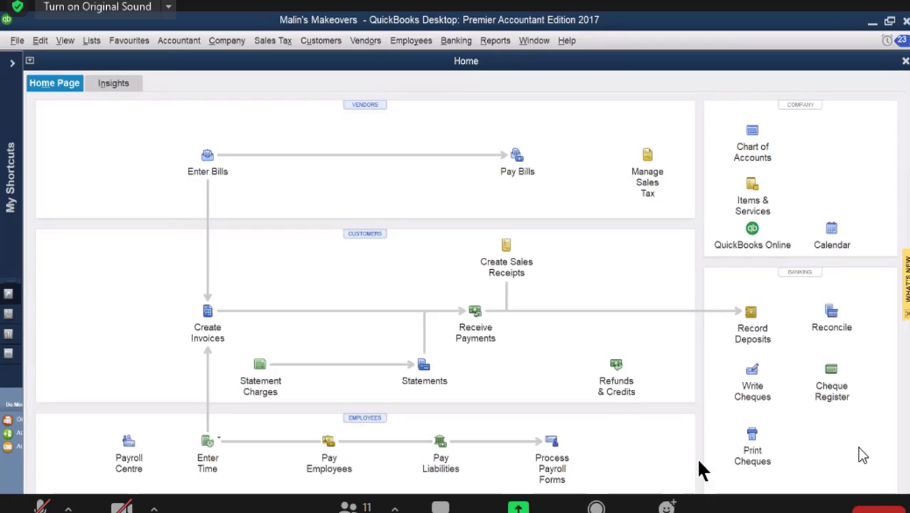
Step: Consult SD36 in the source PDF, start a Bank Chequing cheque to perfectp.. and quick-add that payee as a vendor
mouse_move(855, 510)
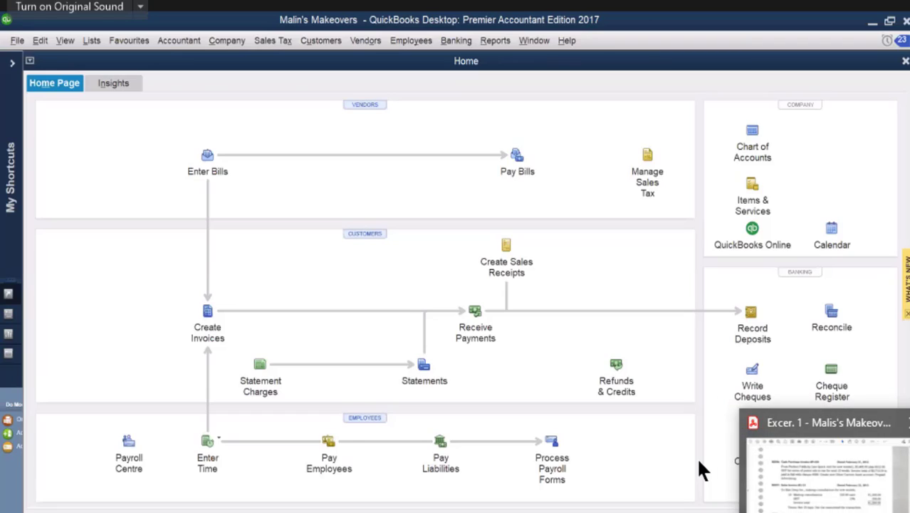
left_click(819, 470)
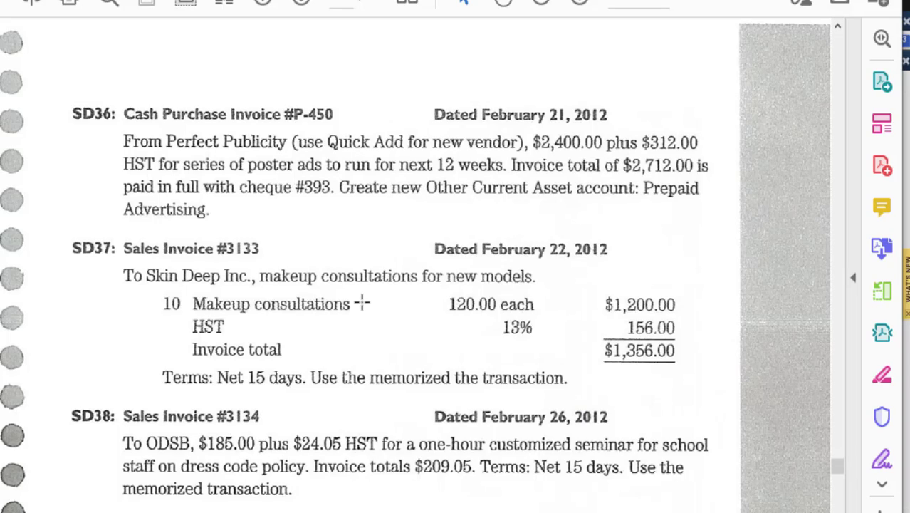
scroll(371, 321, "up", 5)
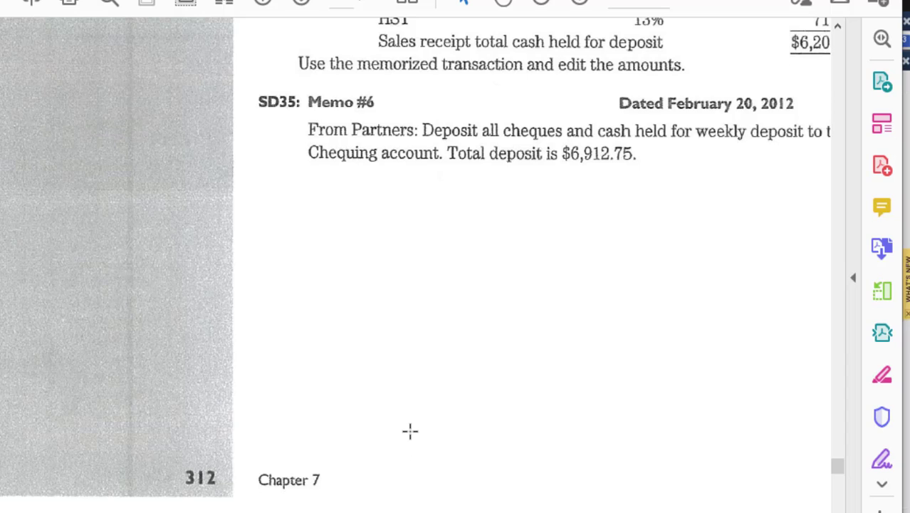
scroll(410, 431, "down", 5)
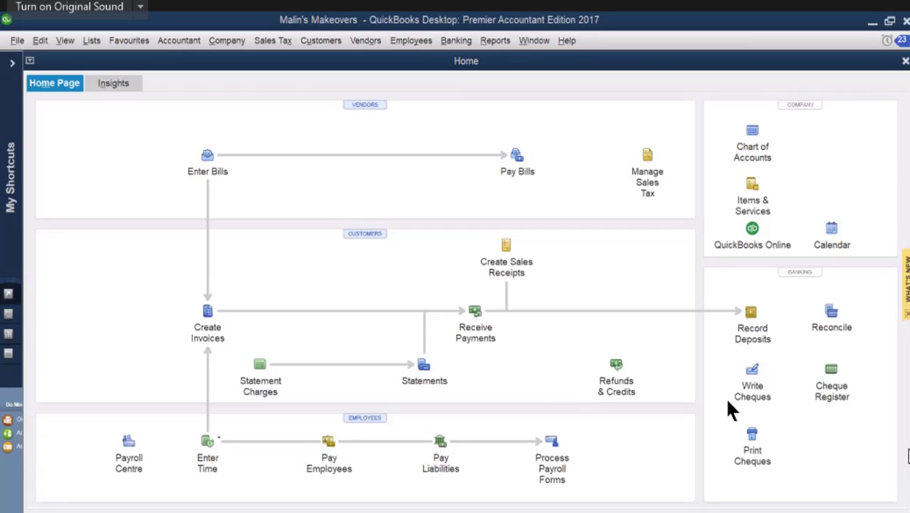
left_click(753, 371)
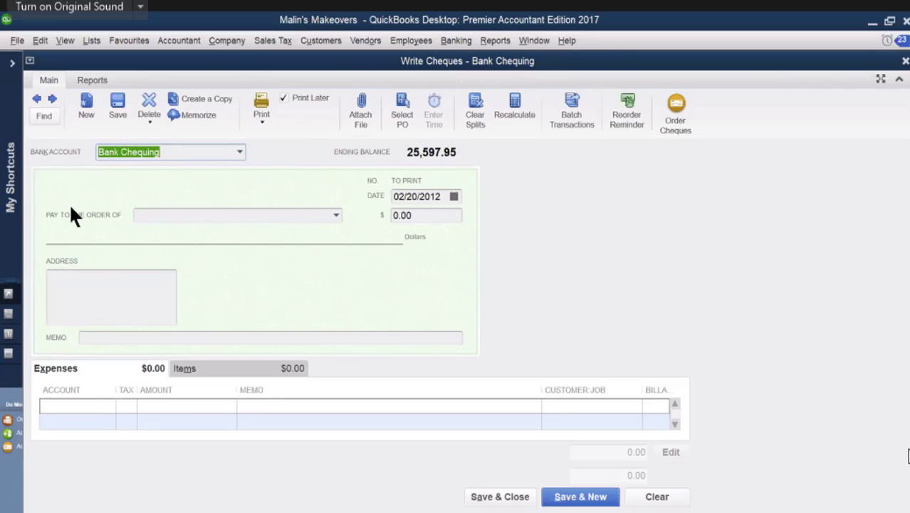
left_click(153, 218)
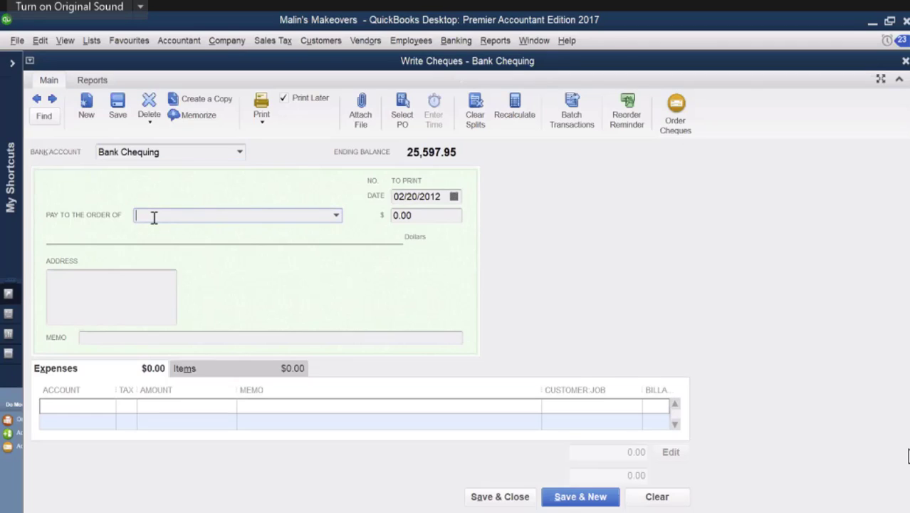
type("pe")
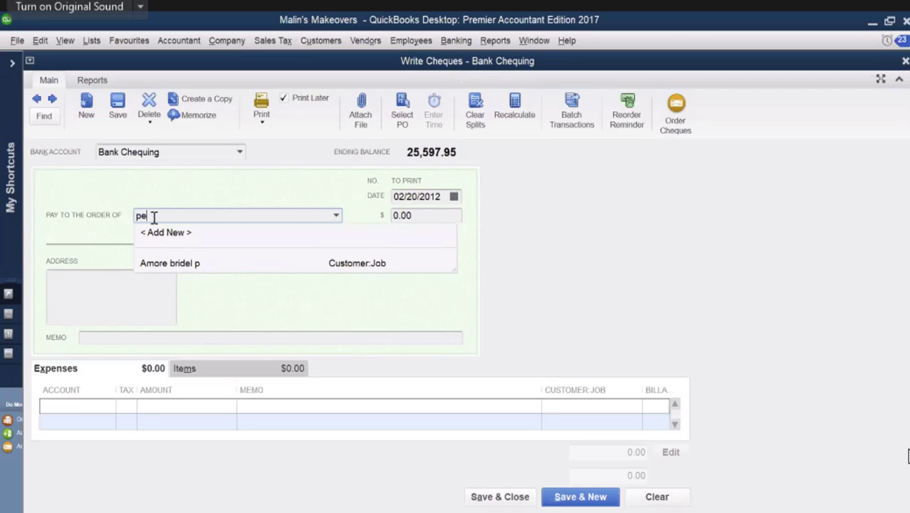
type("rf")
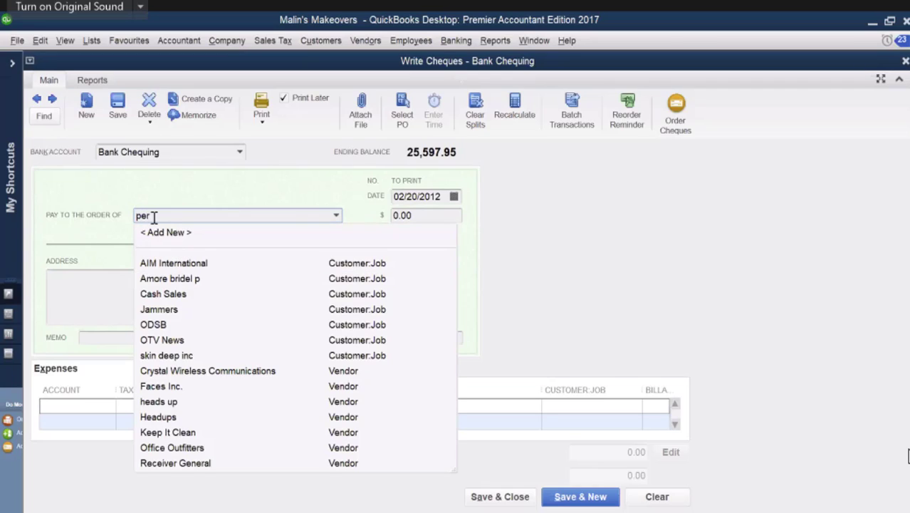
type("ectp..")
key("Tab")
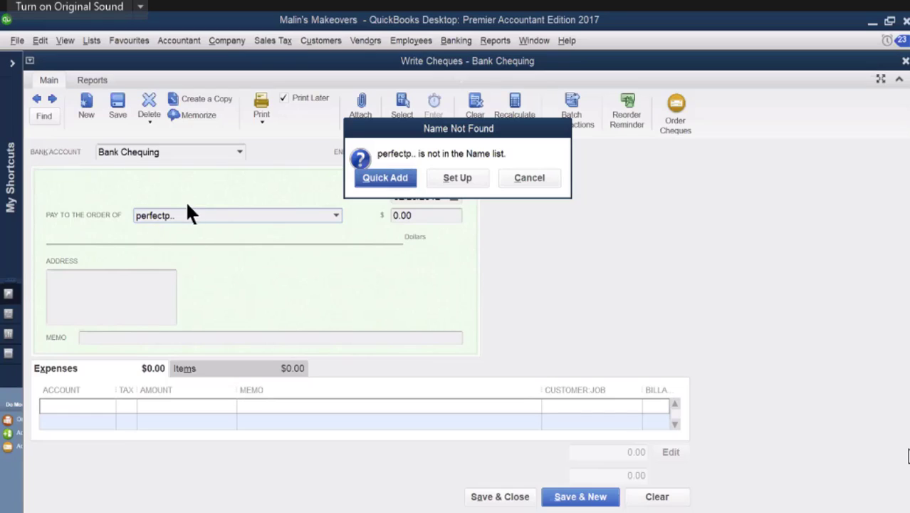
left_click(391, 184)
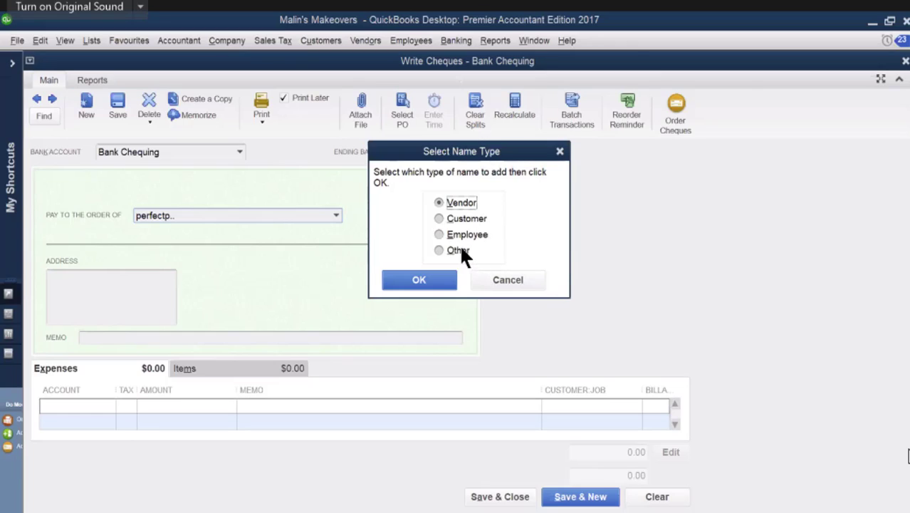
left_click(420, 280)
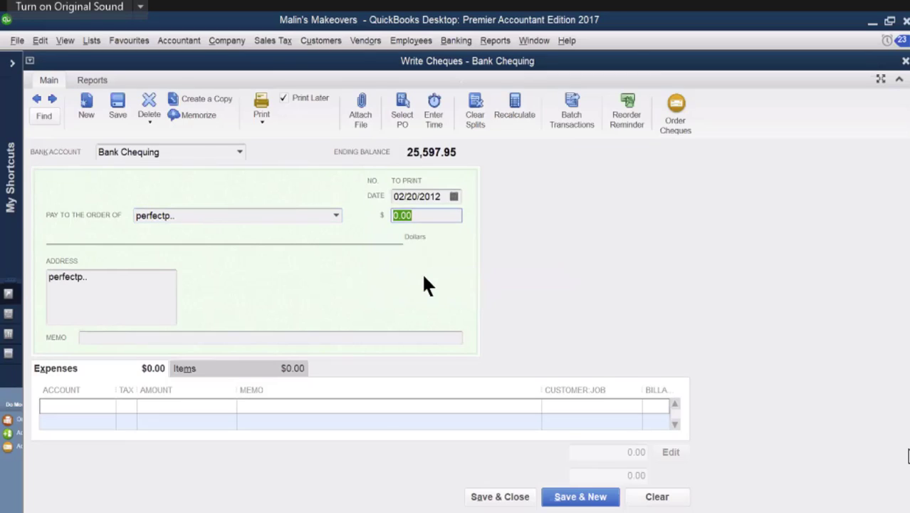
Step: Date the cheque 02/21/2012 and enter Pre paid ad as the account on the first expense line
left_click(454, 197)
left_click(440, 313)
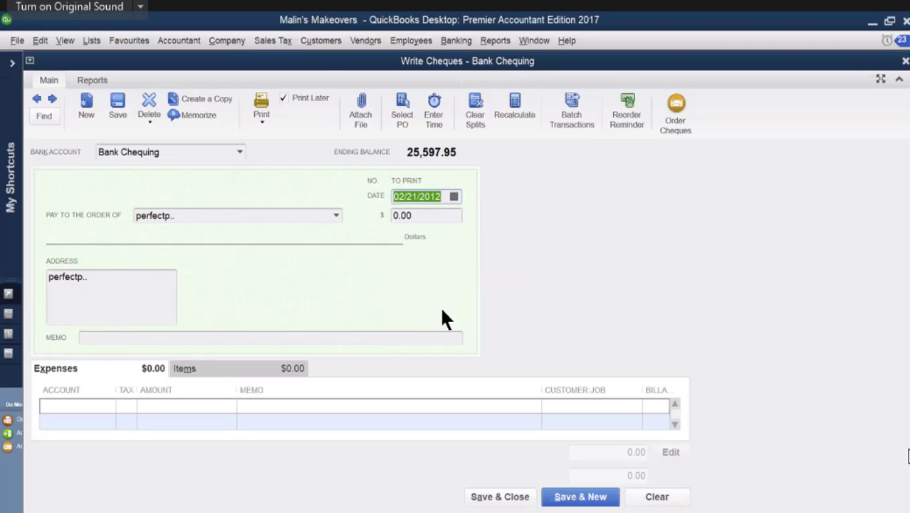
left_click(110, 403)
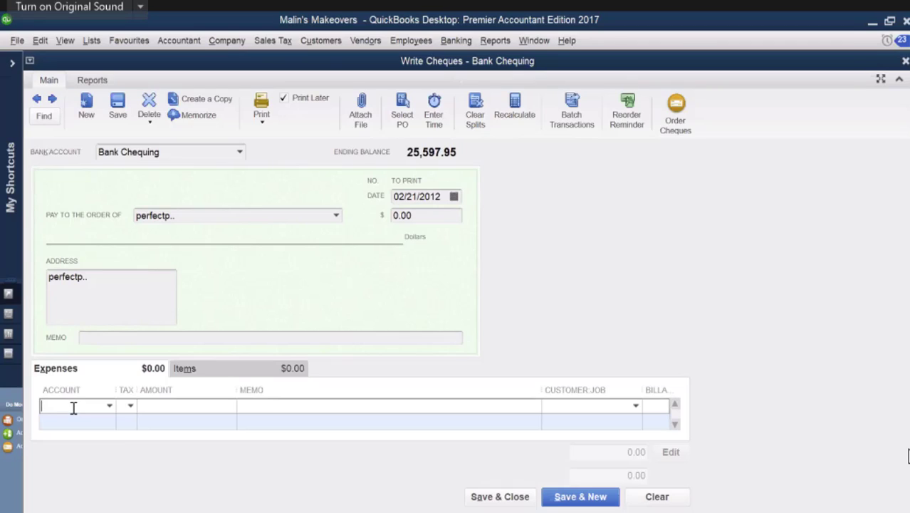
type("a")
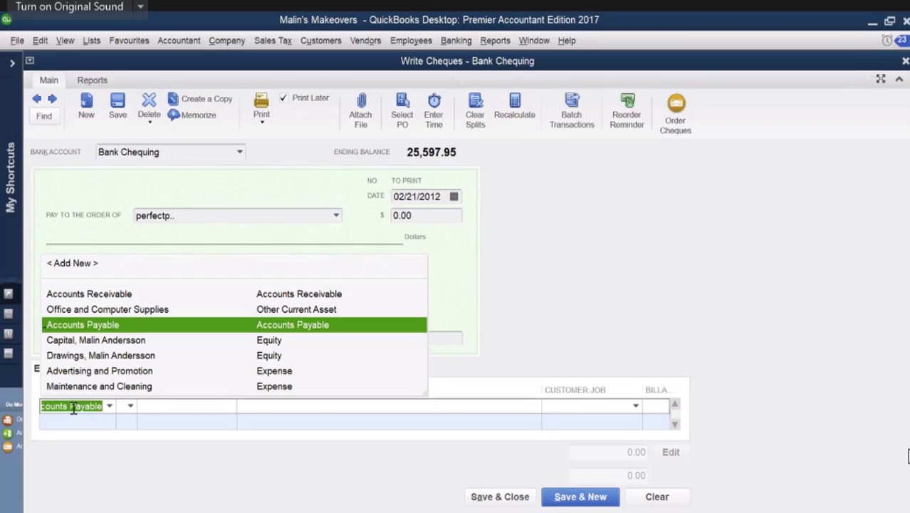
key("BackSpace")
key("BackSpace")
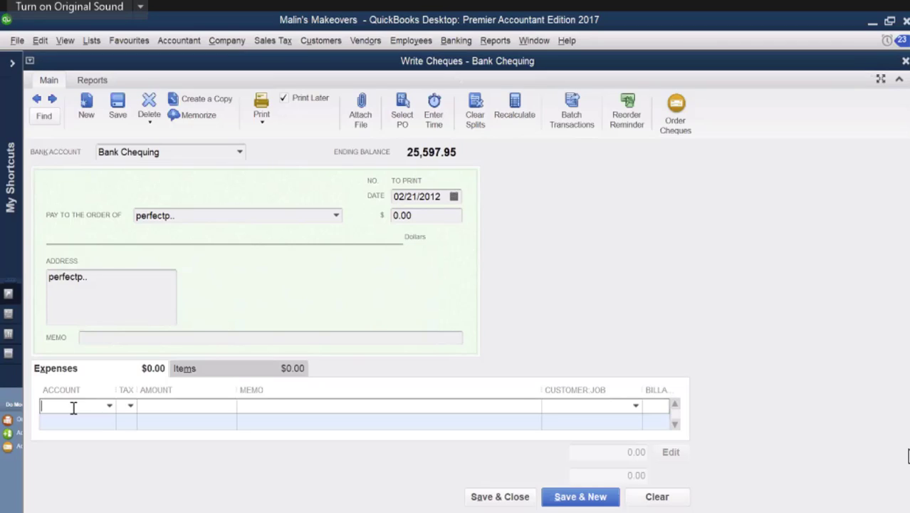
type("pre")
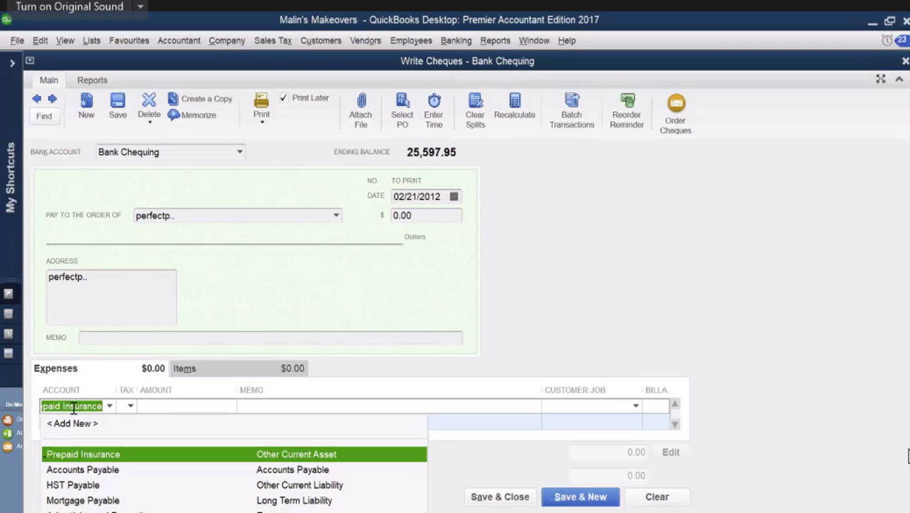
type(" p")
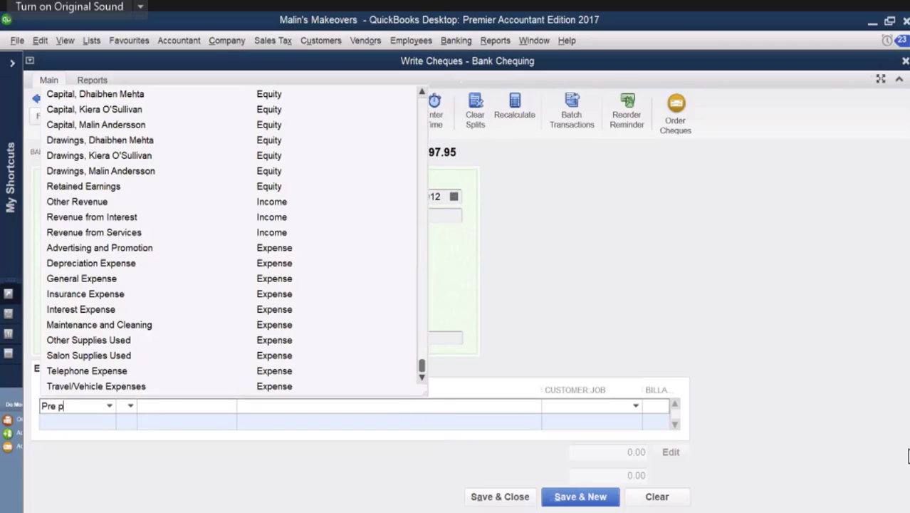
type("aid ad")
key("Tab")
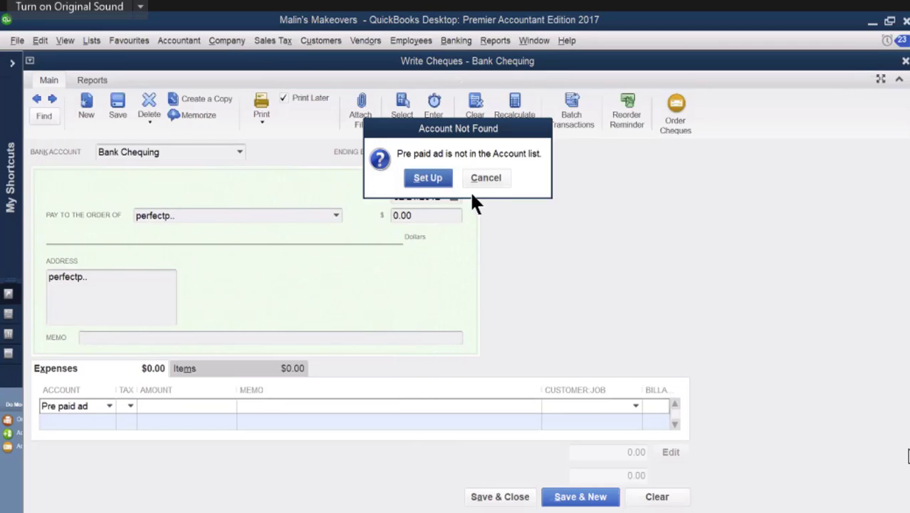
Step: Begin setting up the Pre paid ad account with Other Current Asset as its account type
left_click(428, 180)
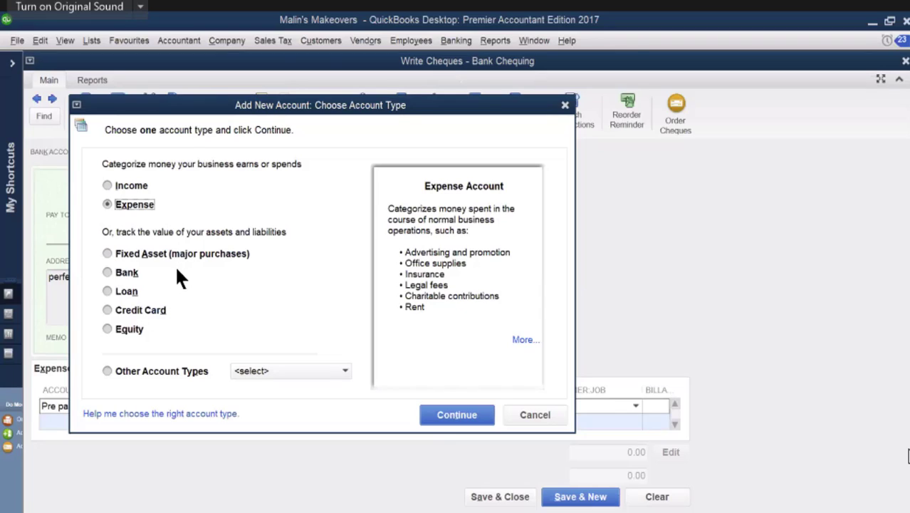
left_click(109, 371)
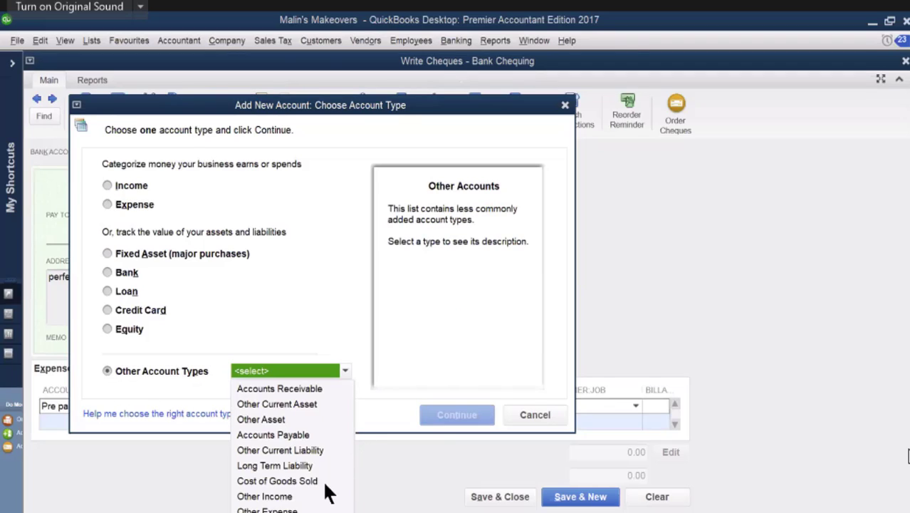
left_click(277, 404)
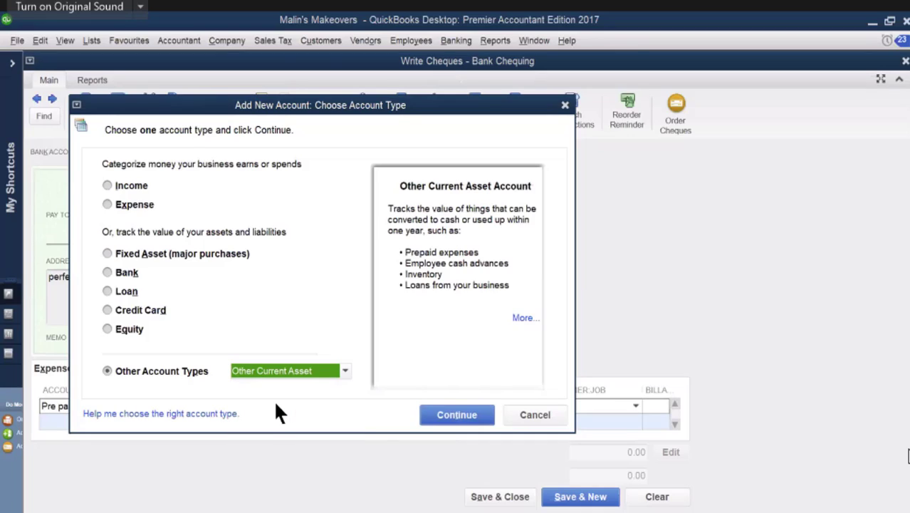
left_click(447, 420)
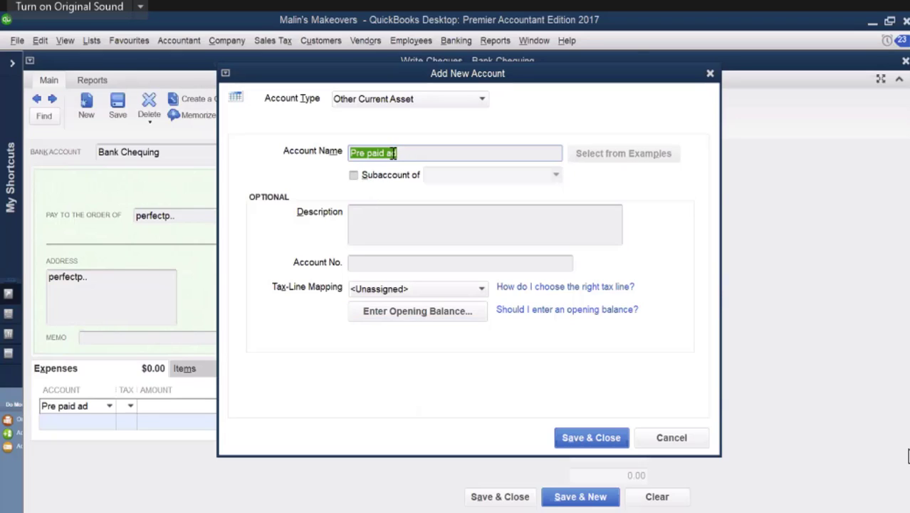
Step: Copy the account name Pre paid ad into the new account's description, and save and close the account
left_click_drag(401, 151, 350, 151)
right_click(363, 153)
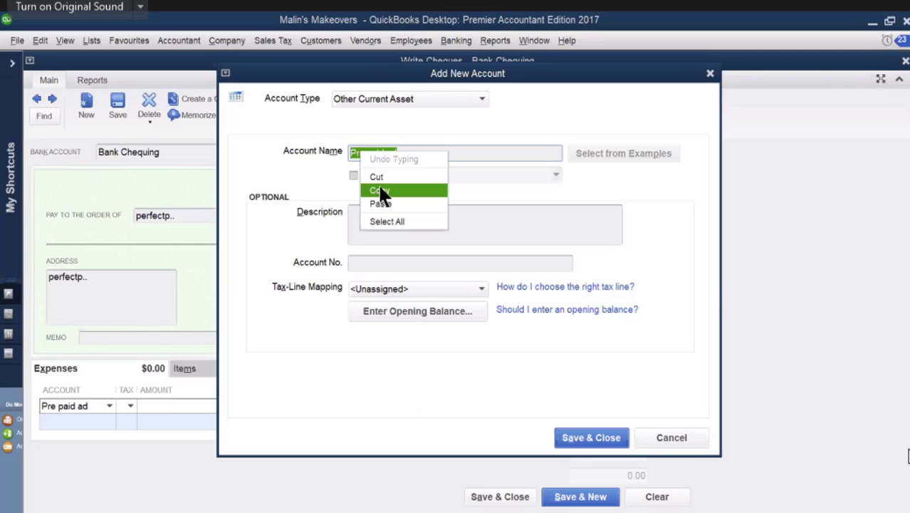
left_click(382, 191)
left_click(350, 212)
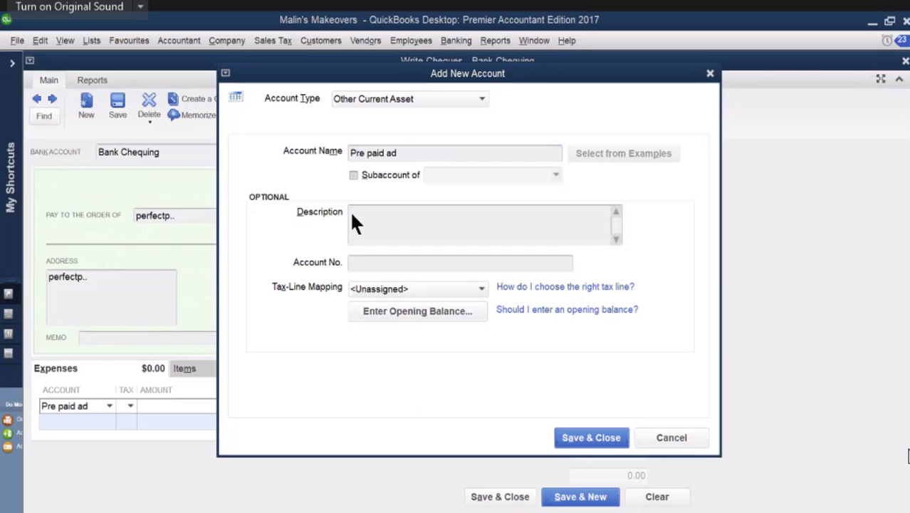
right_click(350, 214)
left_click(371, 266)
left_click(575, 440)
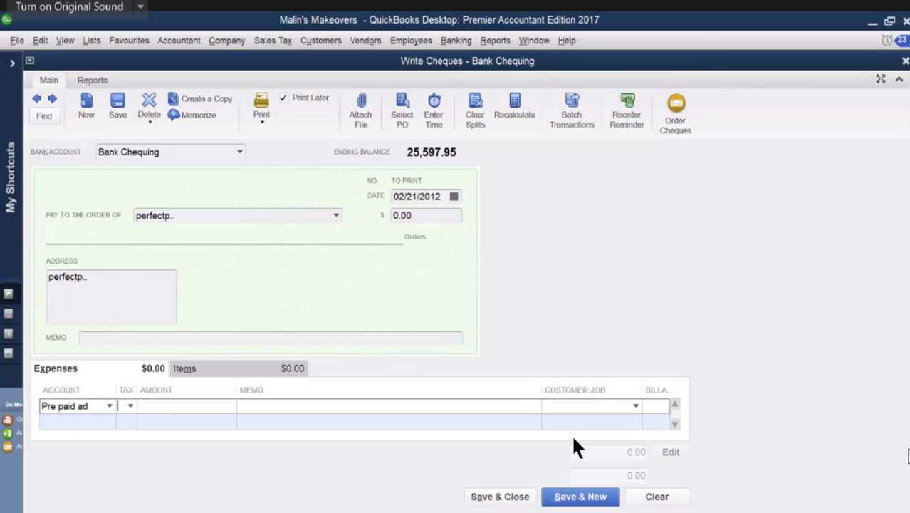
Step: Complete the Pre paid ad expense line with tax code H, an amount of 2,400.00 and the memo Adver..
left_click(110, 405)
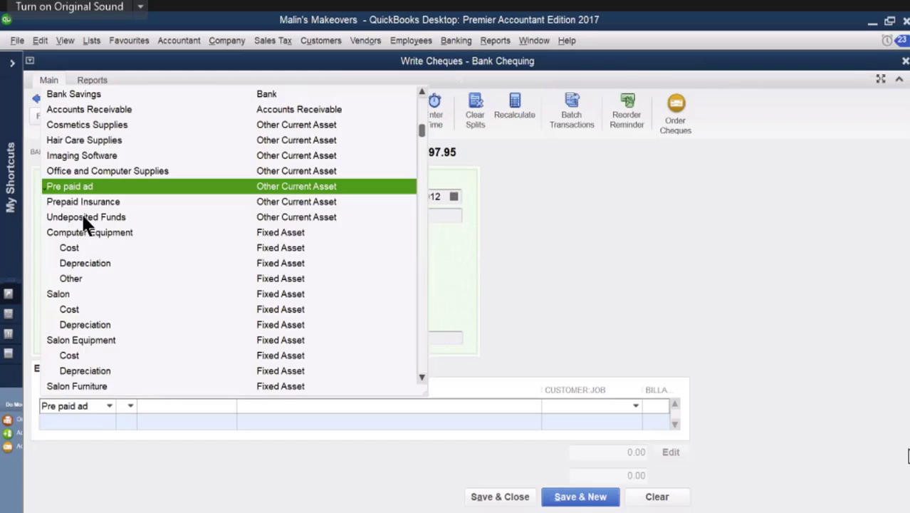
left_click(128, 438)
left_click(130, 405)
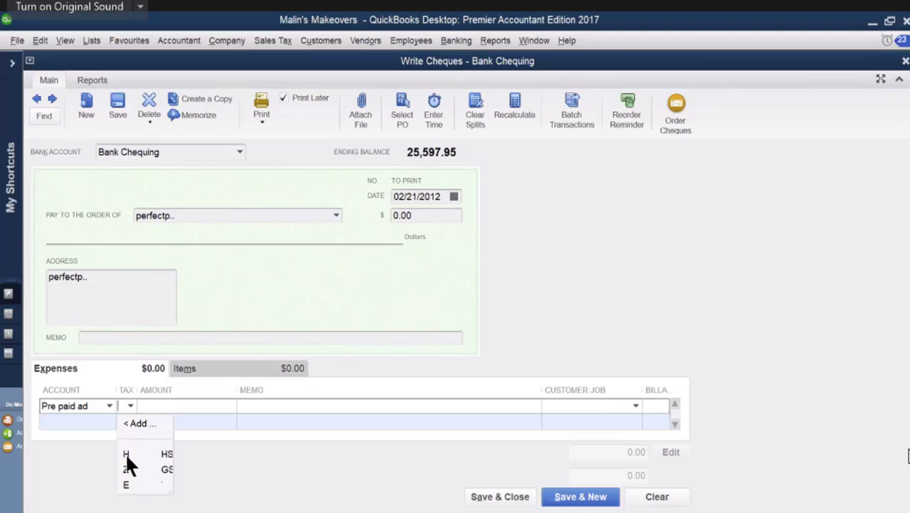
left_click(161, 404)
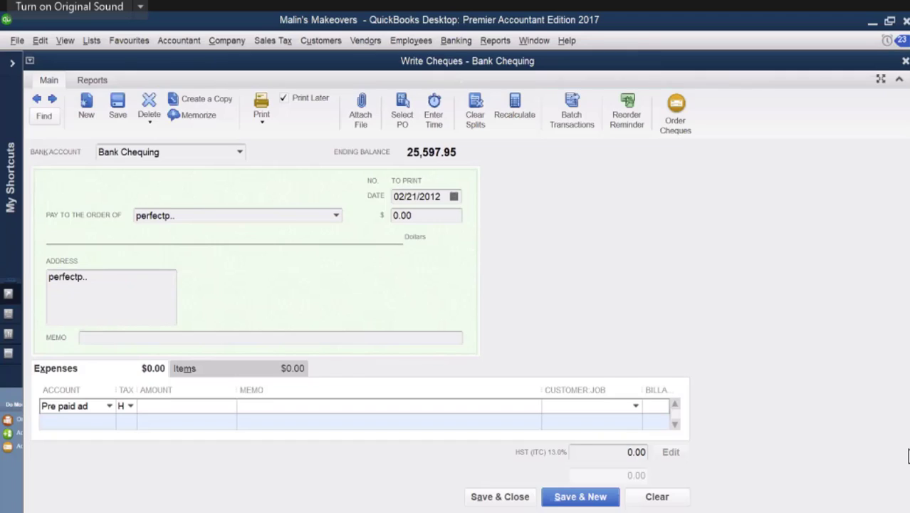
type("2400")
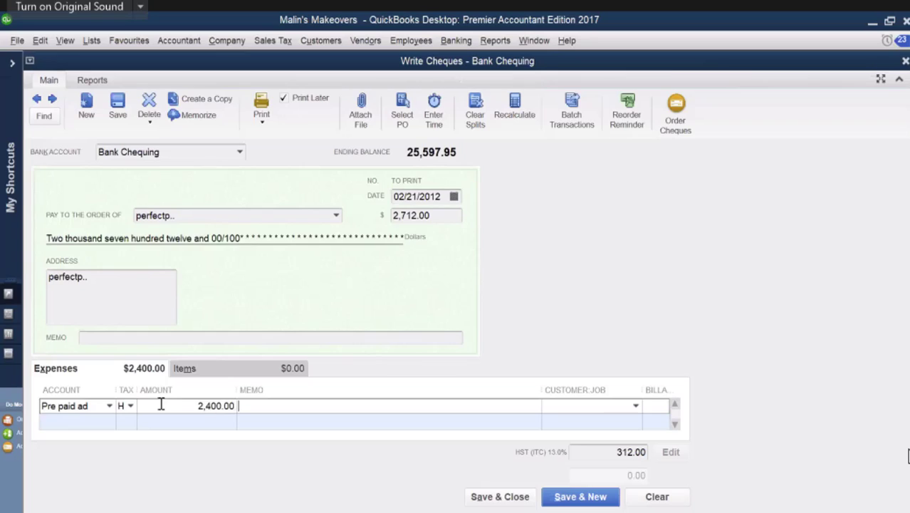
key("Tab")
type("Adver...")
Step: Turn off Print Later for the perfectp.. cheque so it takes a cheque number
left_click(284, 99)
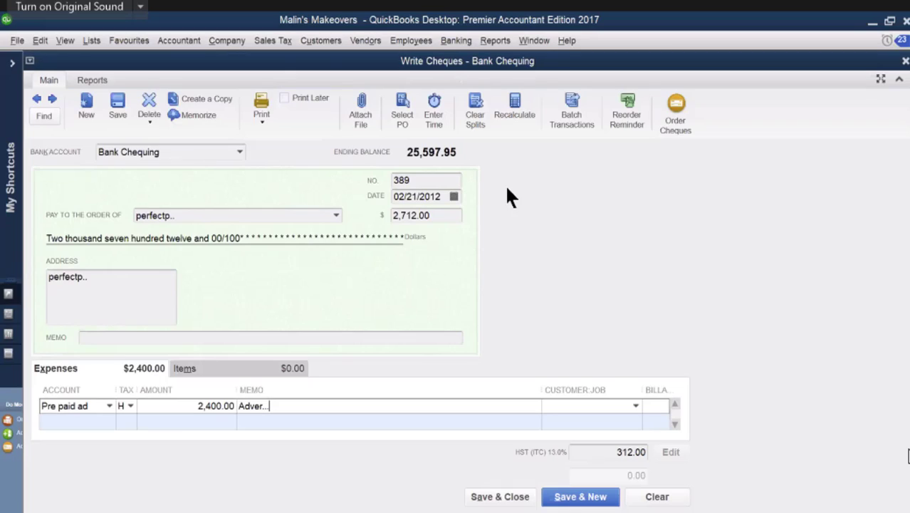
left_click(283, 97)
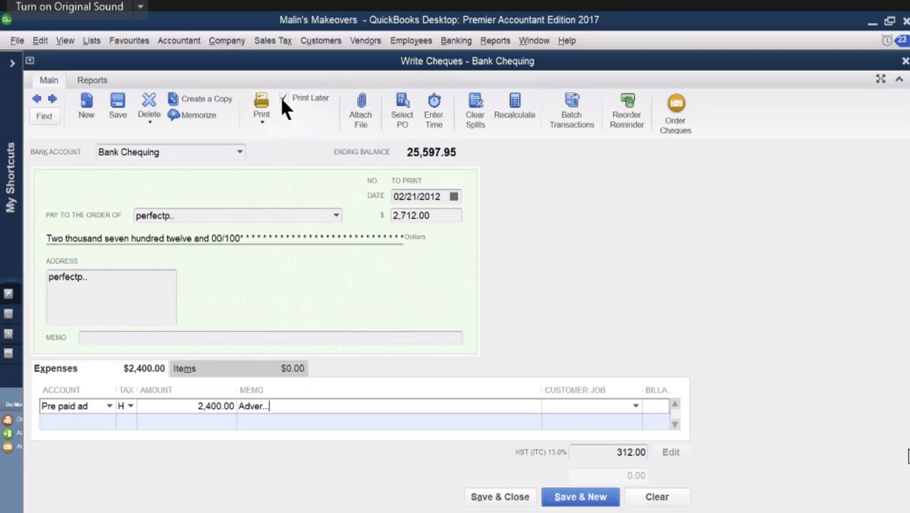
left_click(283, 98)
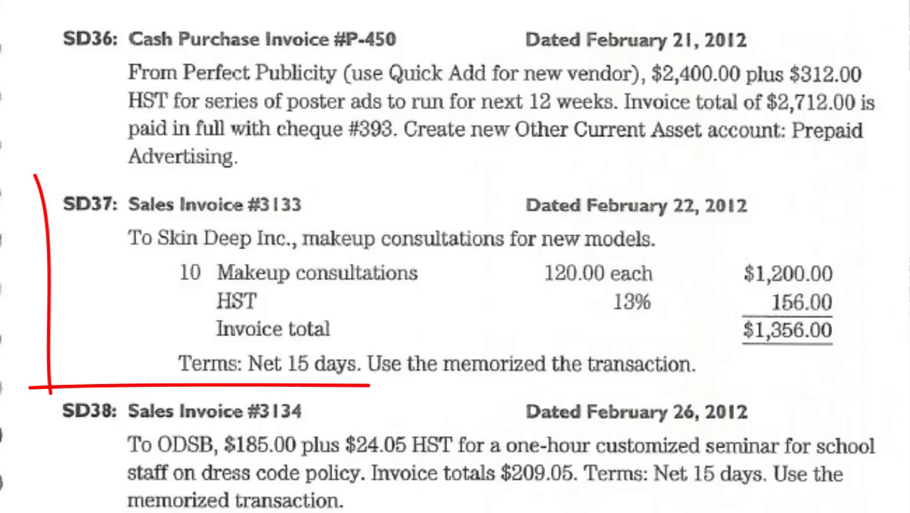
Step: Mark SD37 in the source PDF, and open the skin deep inc invoice from the memorized transactions
left_click_drag(37, 183, 907, 182)
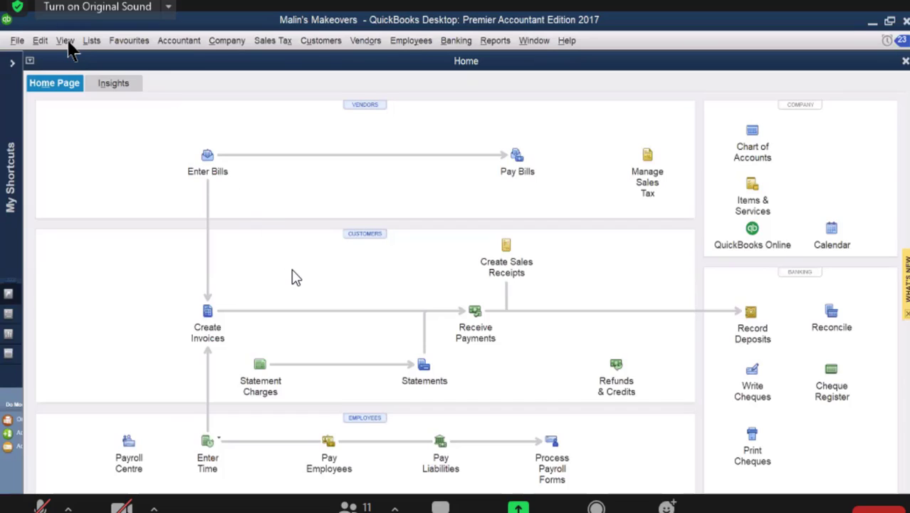
left_click(91, 41)
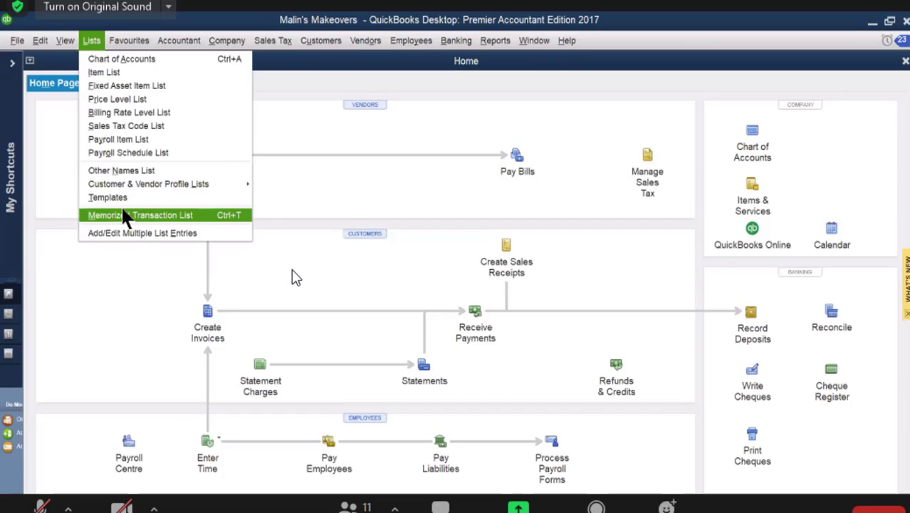
left_click(132, 216)
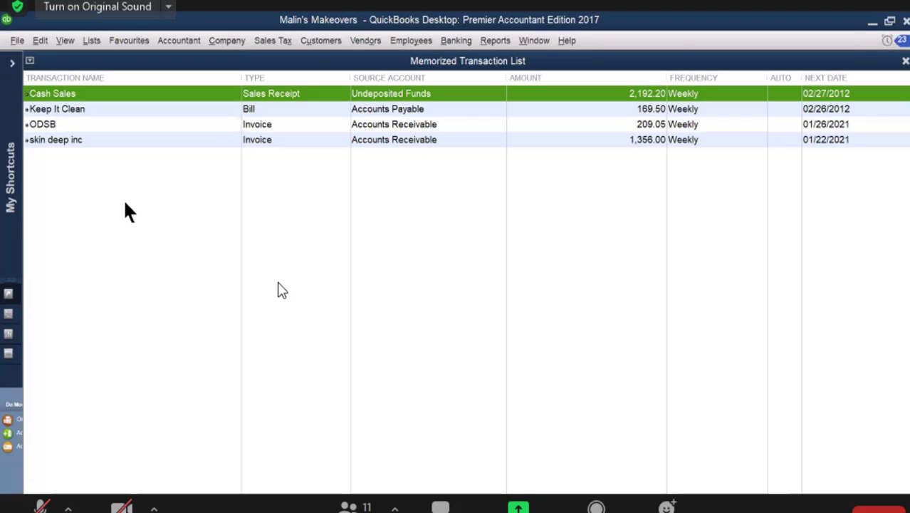
left_click(78, 144)
double_click(78, 141)
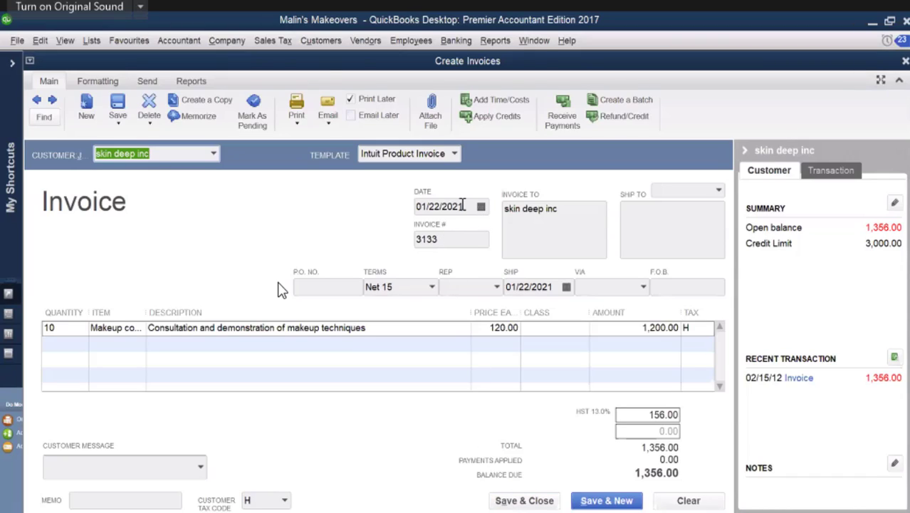
Step: Date the skin deep inc invoice 02/22/2012, save it and close the invoice window
left_click(459, 206)
left_click_drag(459, 208, 456, 212)
type("12")
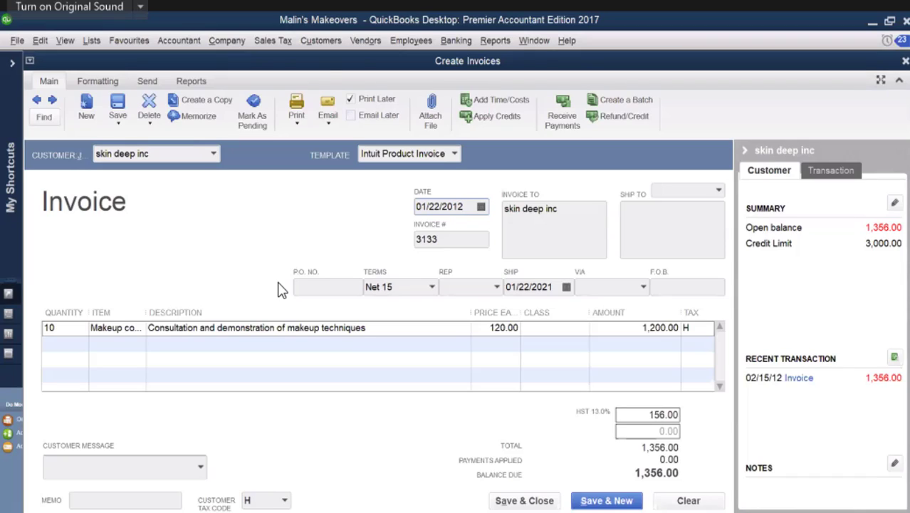
left_click(481, 208)
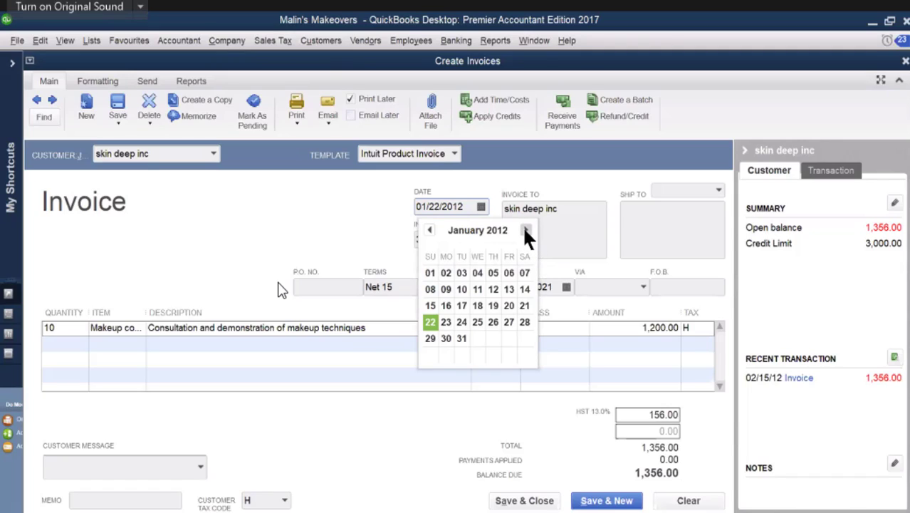
left_click(526, 231)
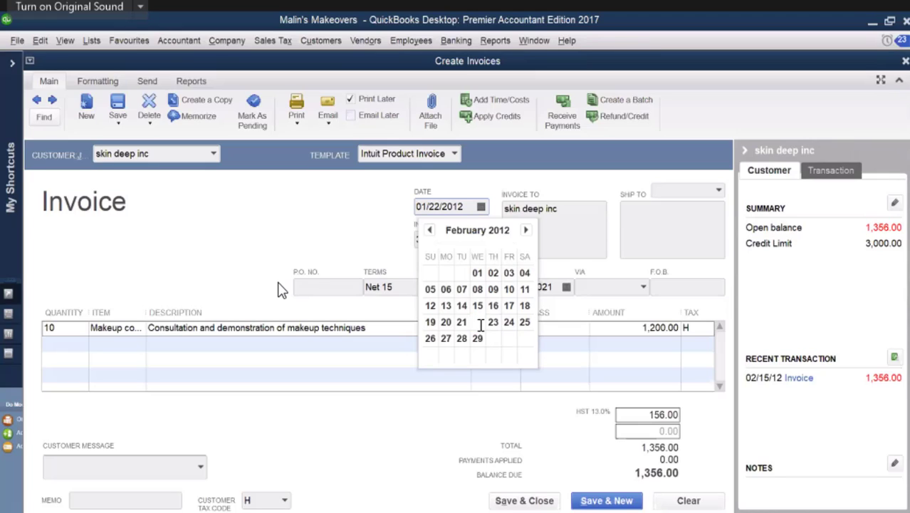
left_click(481, 326)
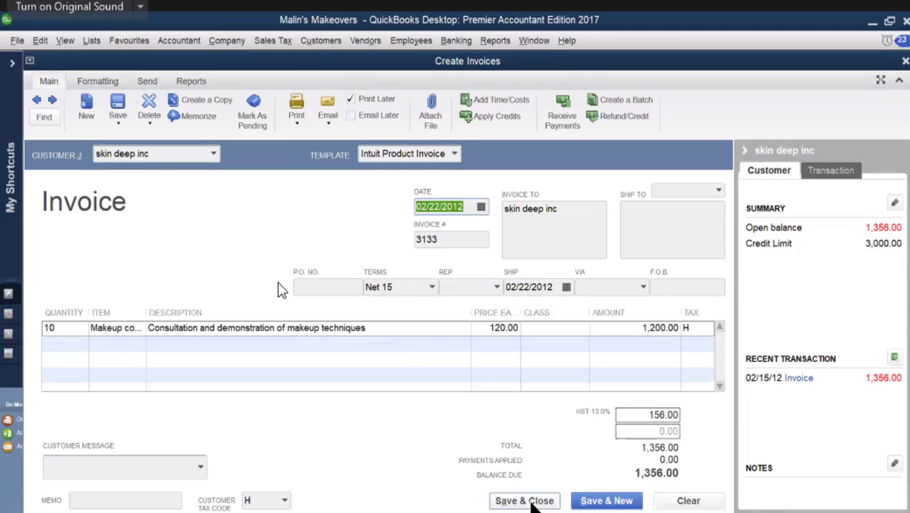
left_click(528, 501)
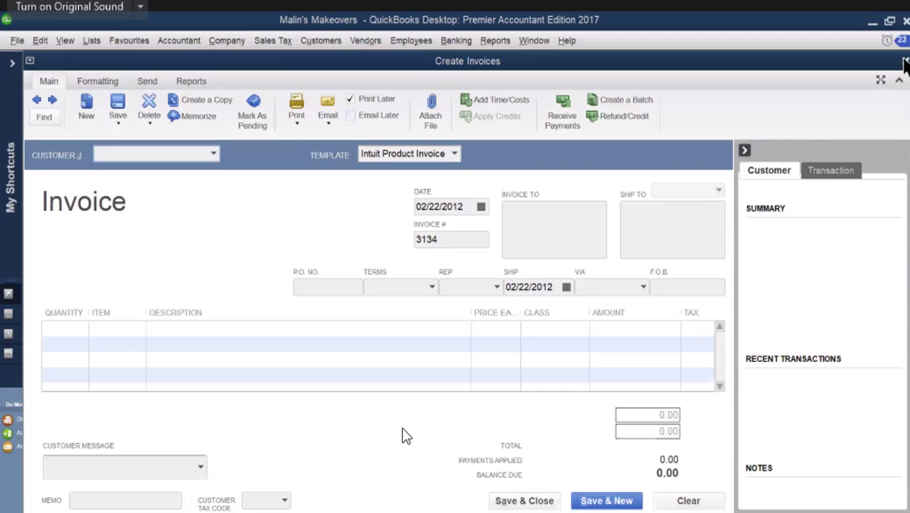
left_click(905, 61)
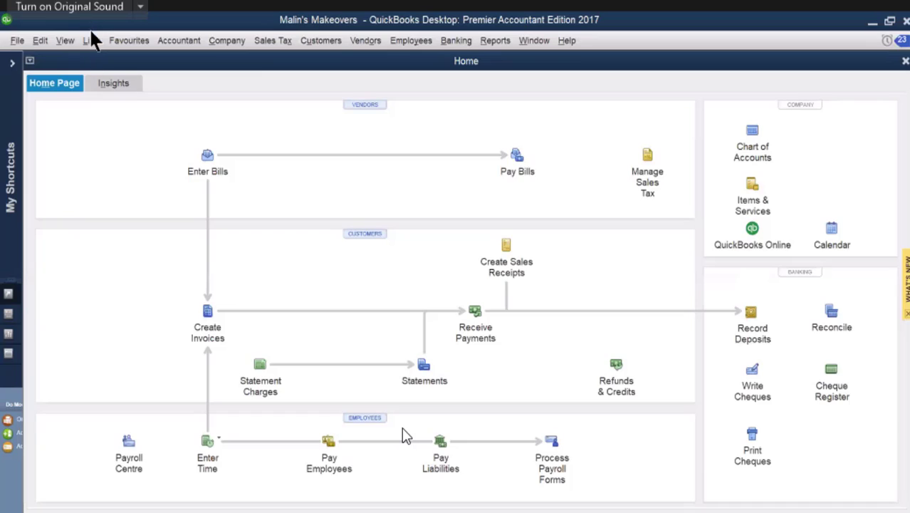
Step: Open the ODSB invoice from the memorized transactions
left_click(93, 44)
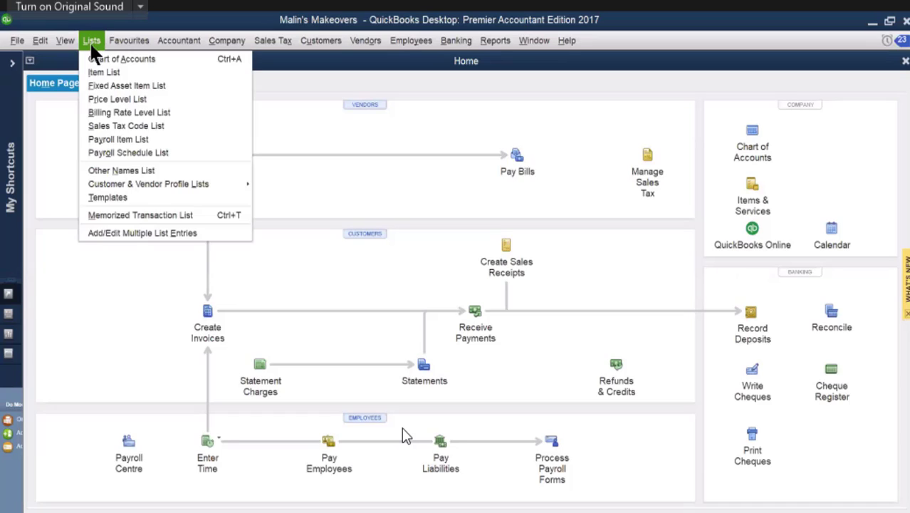
left_click(117, 218)
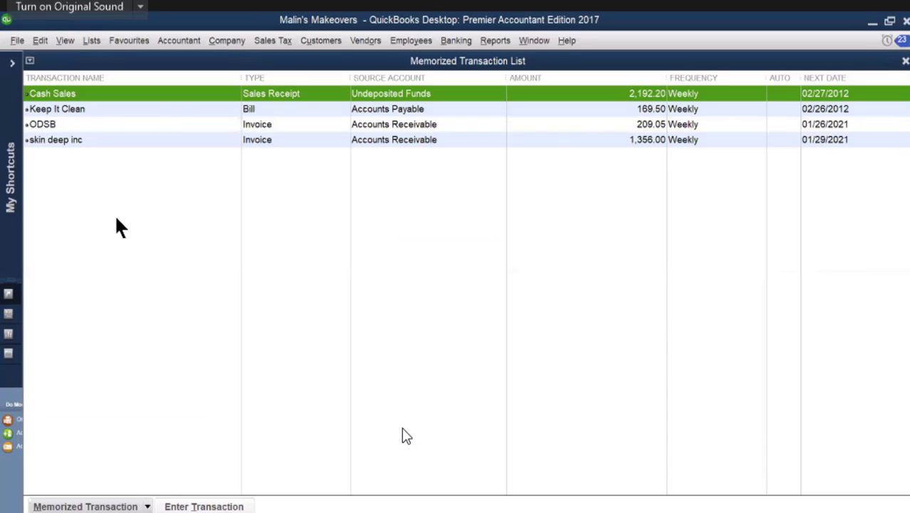
double_click(45, 126)
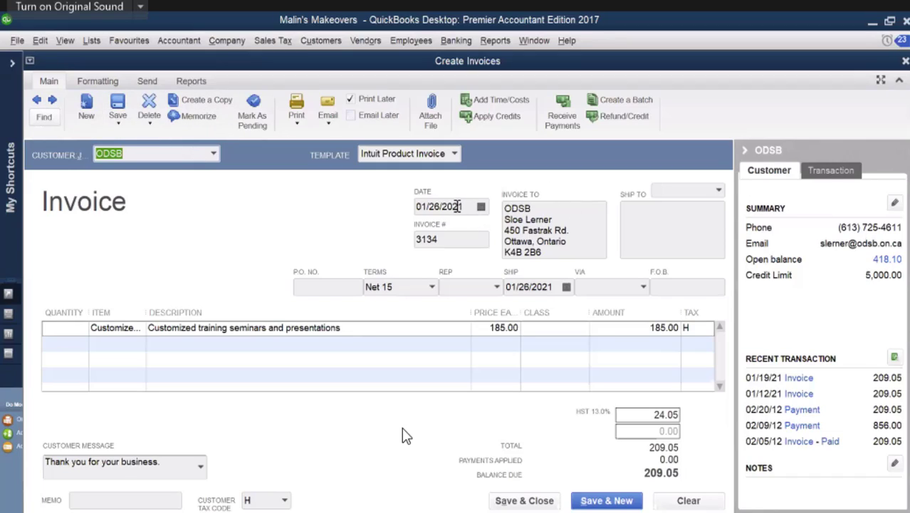
Step: Date the ODSB invoice 02/26/2012, then save and close it
left_click(456, 206)
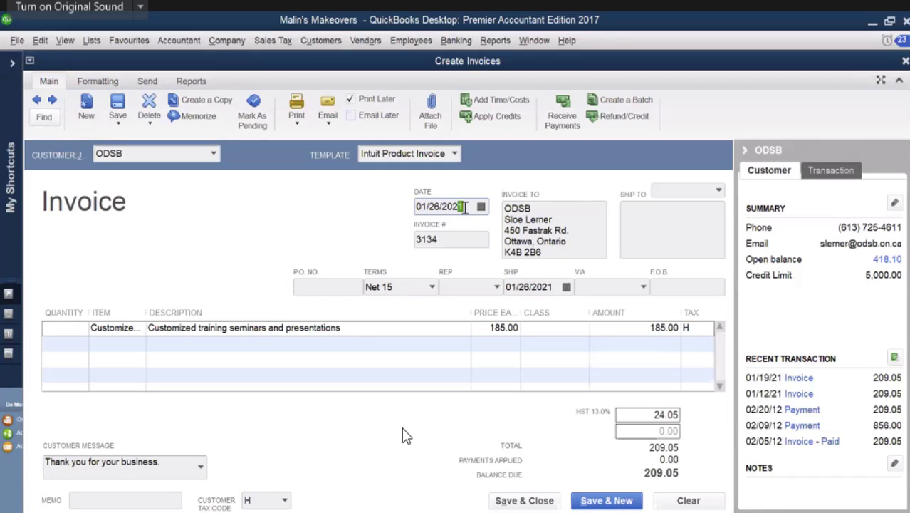
left_click_drag(464, 207, 454, 211)
type("12")
left_click(481, 206)
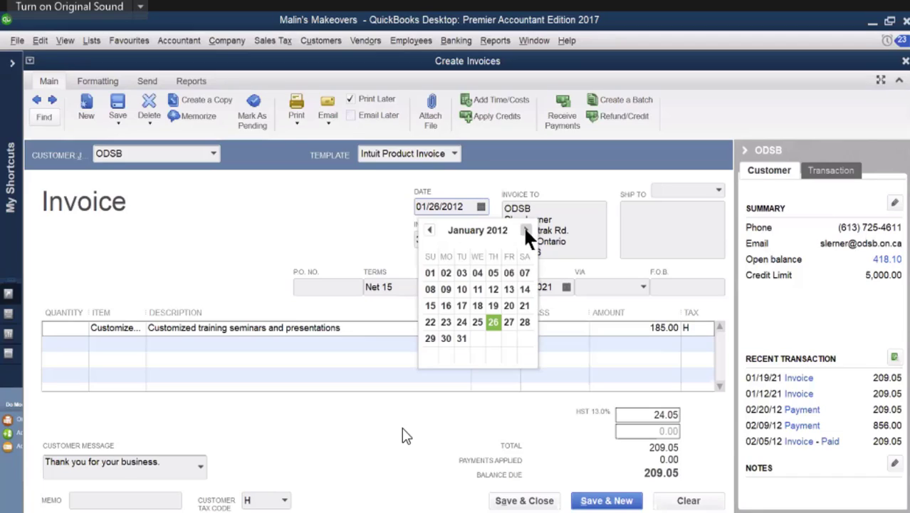
left_click(526, 230)
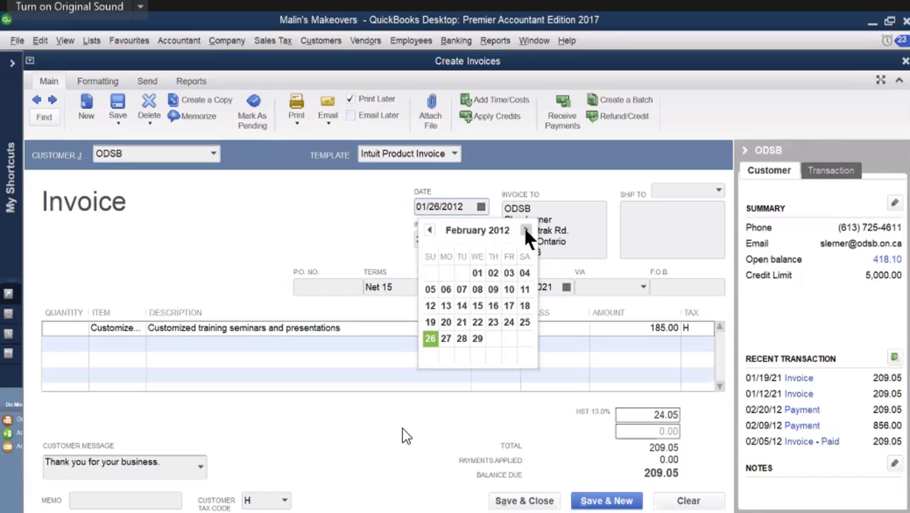
left_click(431, 341)
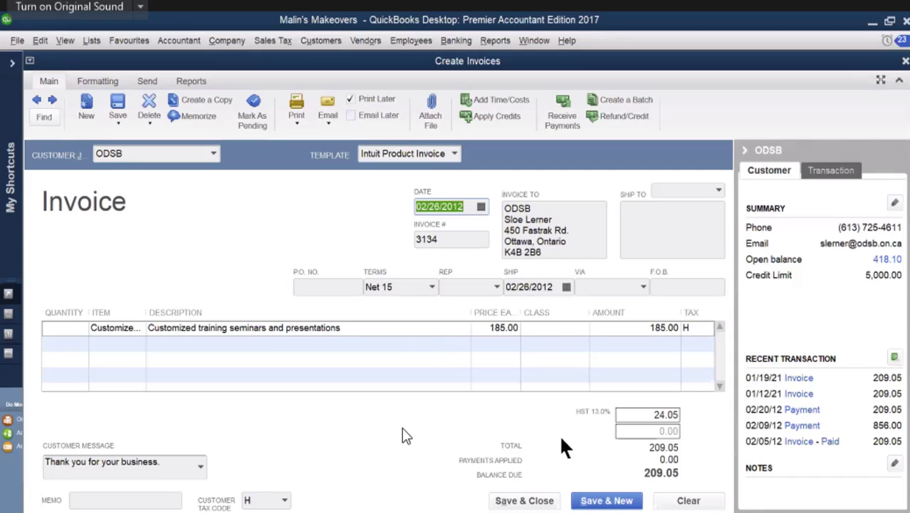
left_click(540, 500)
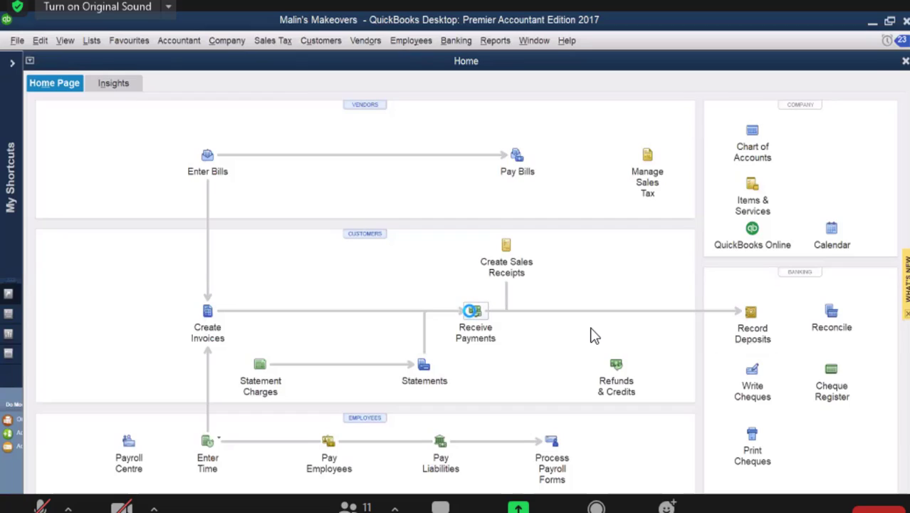
Step: Start a customer payment received from OTV News and apply an amount of 881.40 to invoice 3129
left_click(473, 312)
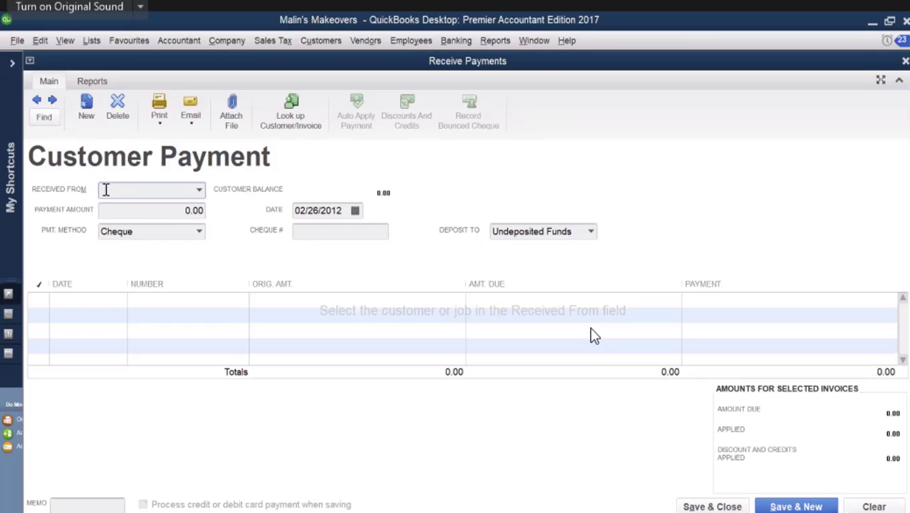
type("o")
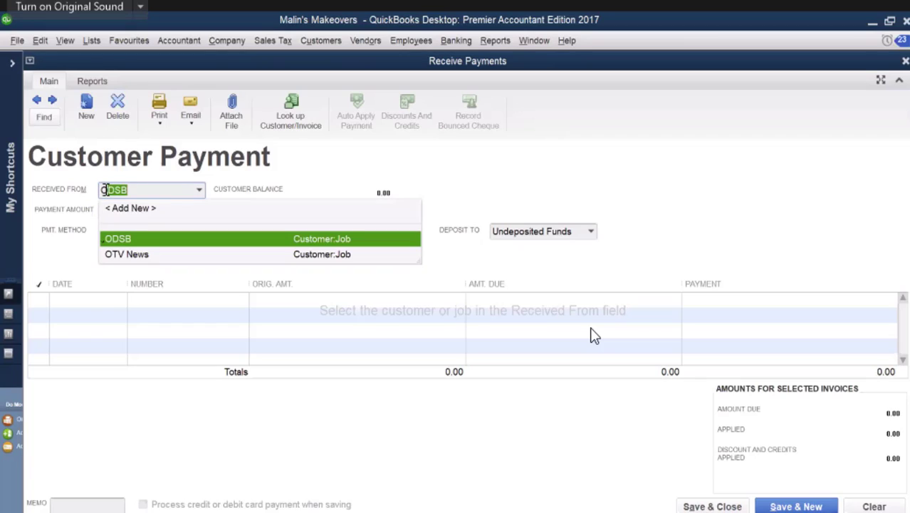
left_click(127, 254)
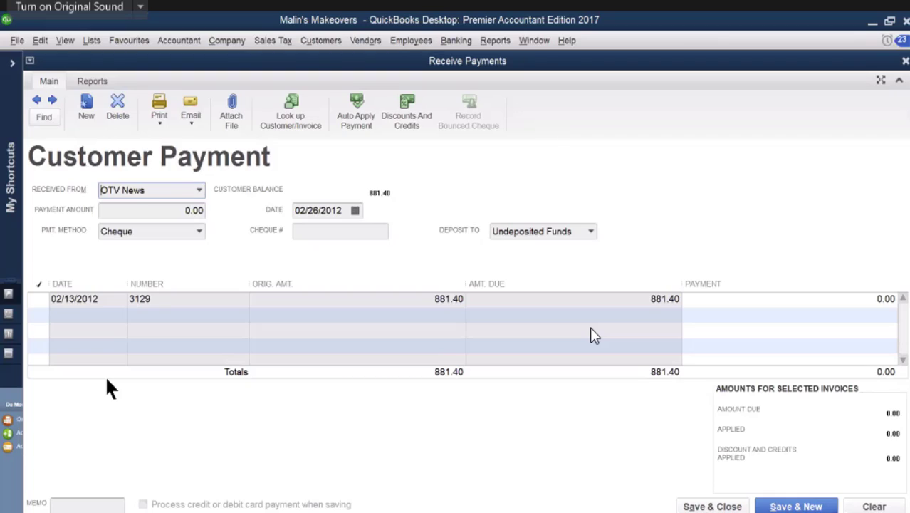
left_click(173, 209)
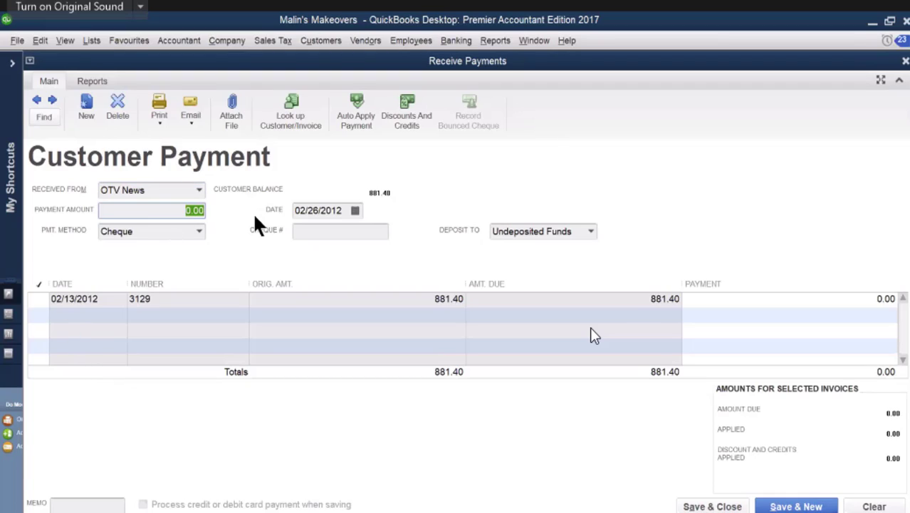
type("881.40")
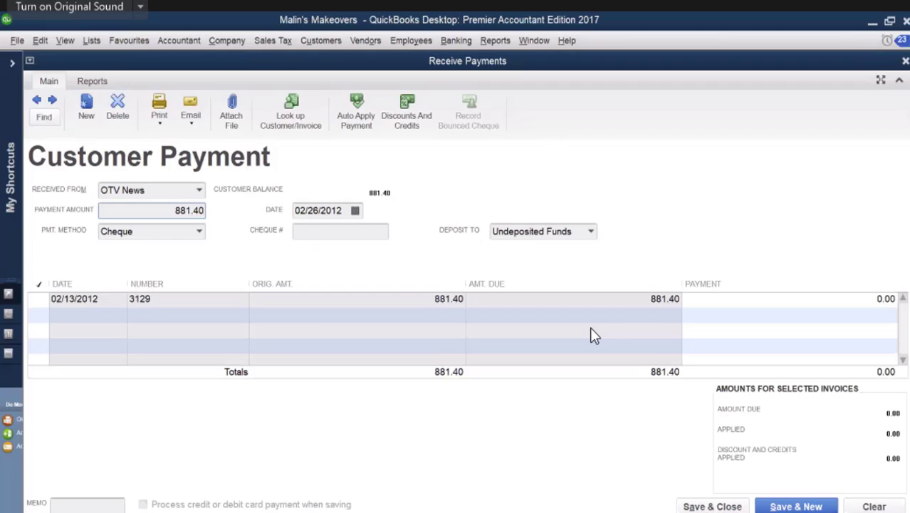
key("Tab")
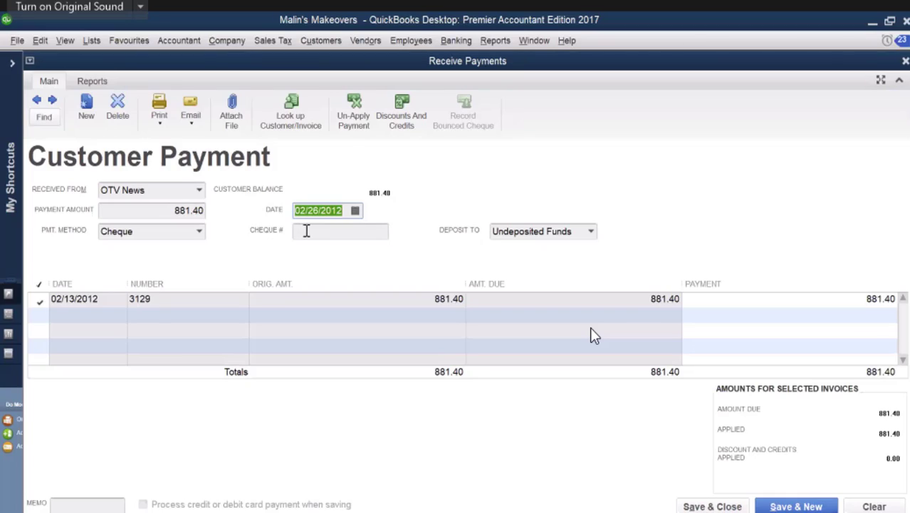
Step: Enter cheque number 4969 for the OTV News payment, then save and close it
left_click(306, 230)
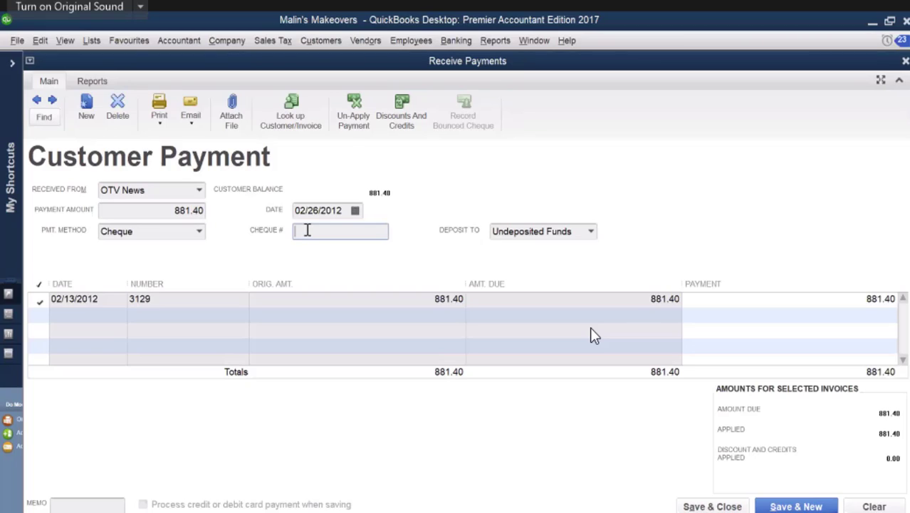
type("49")
type("6/2")
type("0")
key("BackSpace")
type("9")
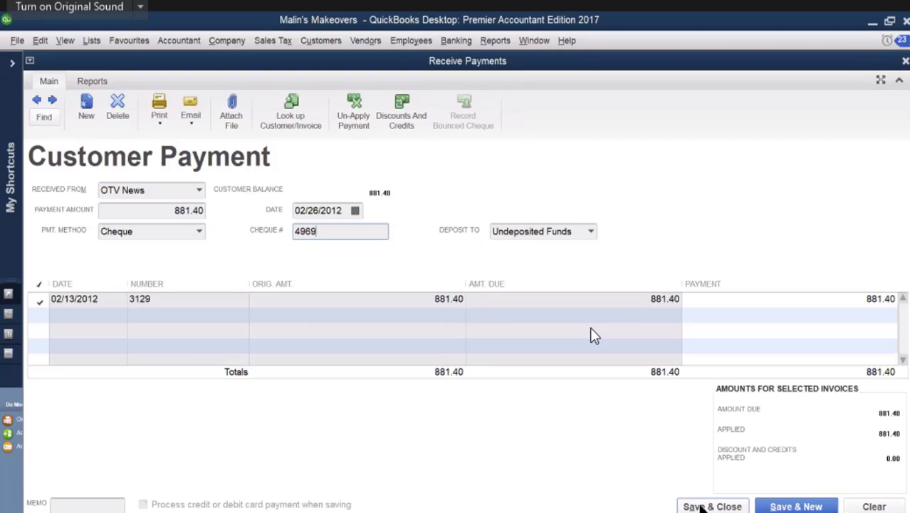
left_click(705, 507)
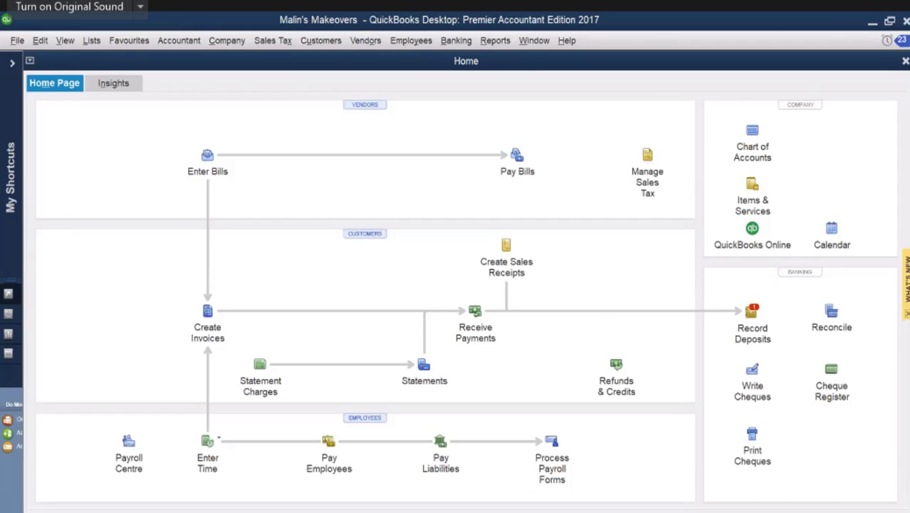
Step: Switch to the PDF of source documents and read documents SD40 to SD42
mouse_move(830, 512)
left_click(826, 470)
scroll(492, 428, "down", 2)
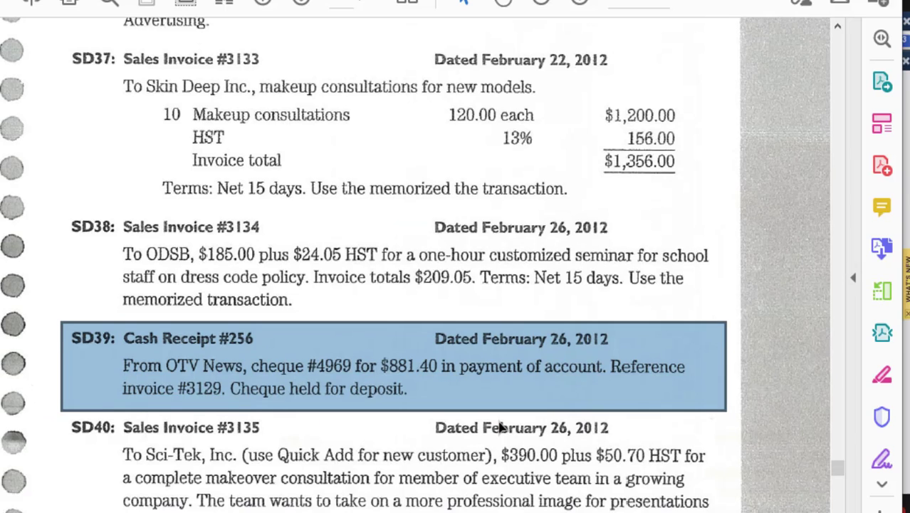
scroll(499, 421, "down", 5)
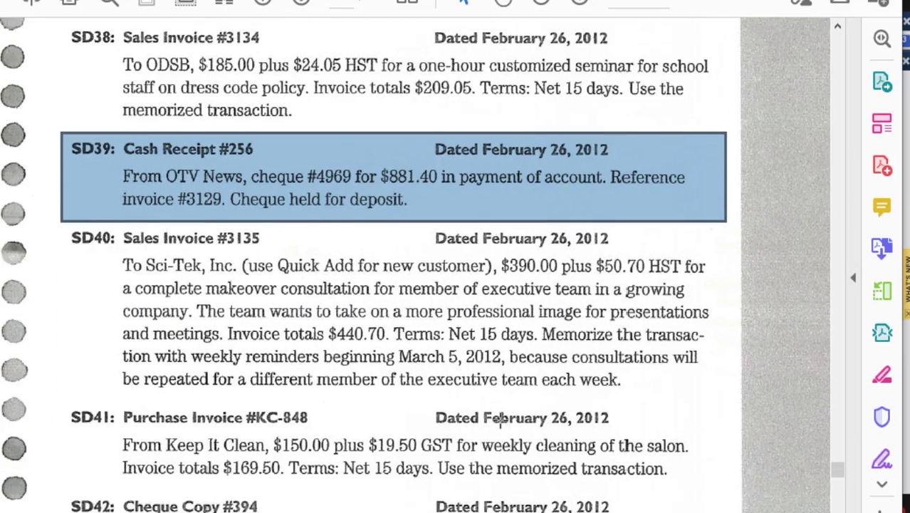
scroll(500, 420, "down", 3)
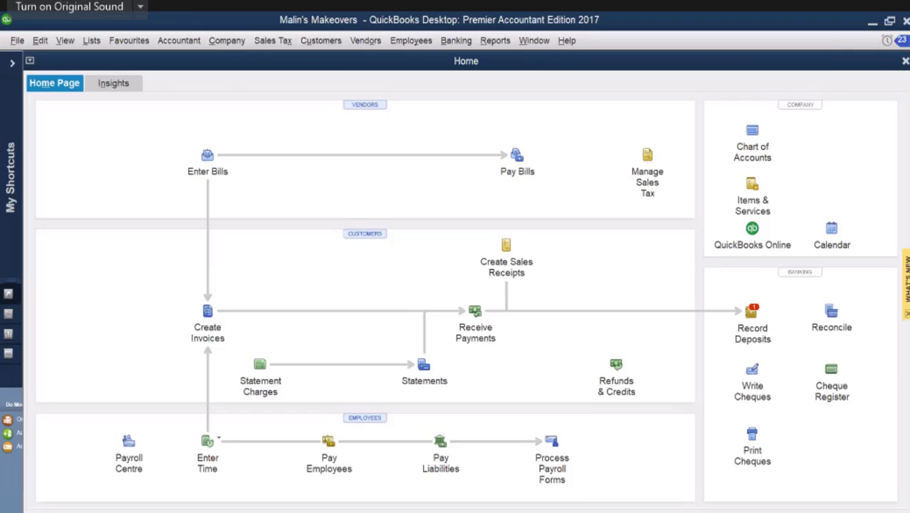
mouse_move(829, 510)
left_click(823, 474)
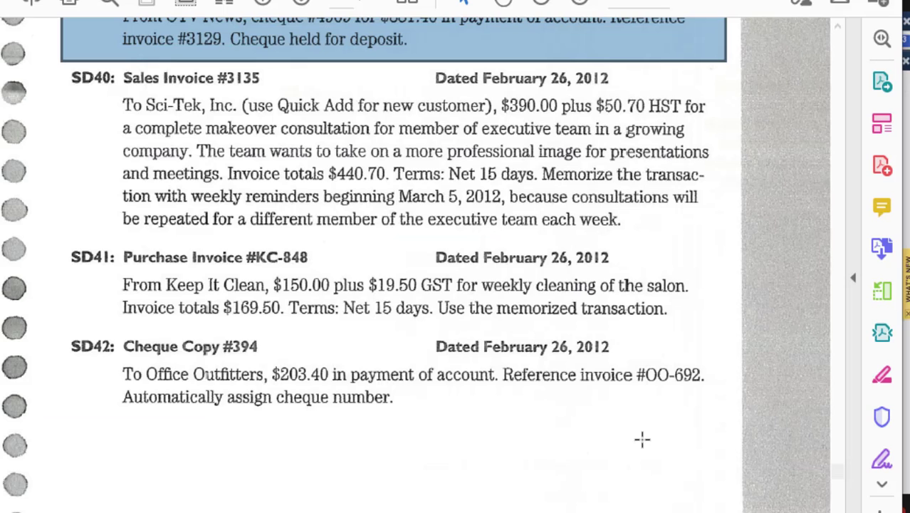
scroll(642, 442, "down", 5)
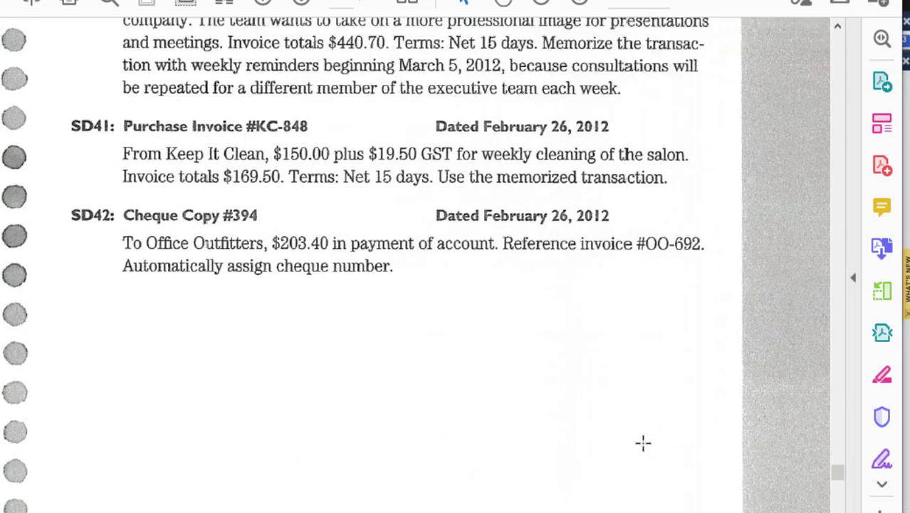
Step: Read source documents SD43 to SD46 in the PDF
scroll(643, 443, "down", 10)
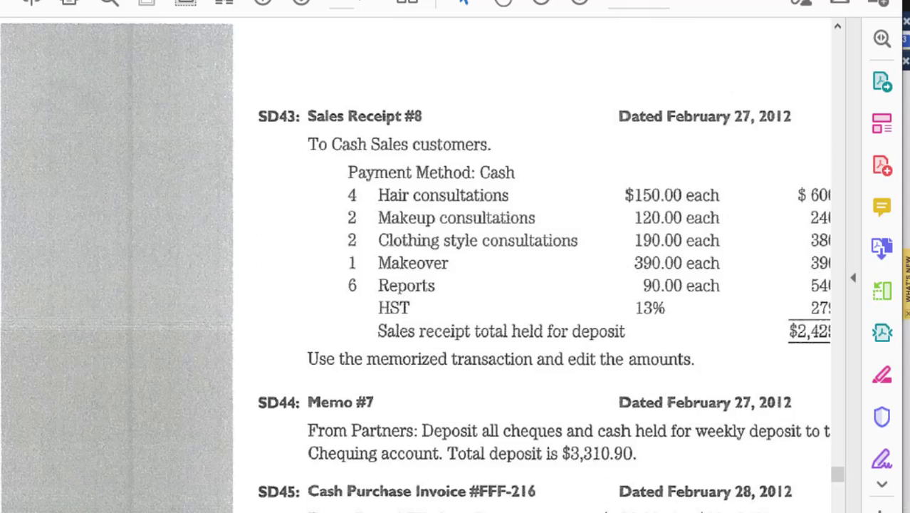
scroll(415, 268, "right", 3)
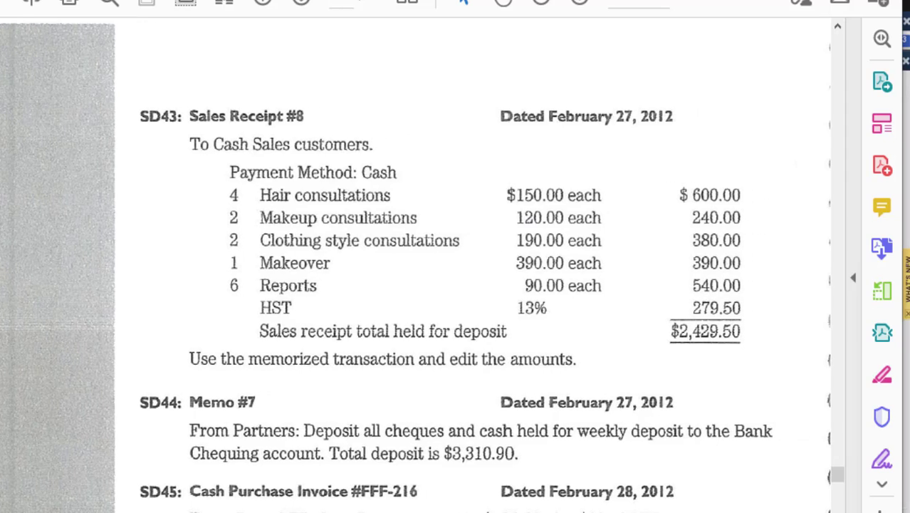
scroll(417, 268, "right", 1)
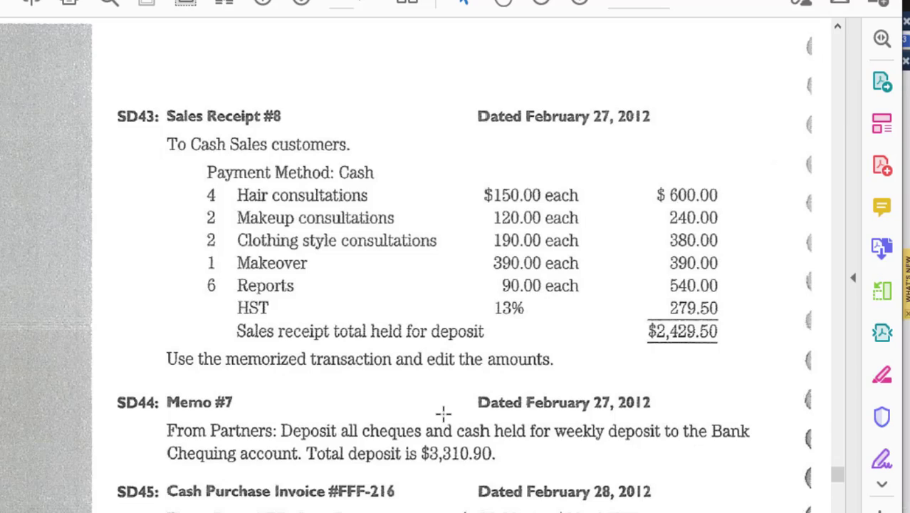
scroll(443, 413, "down", 3)
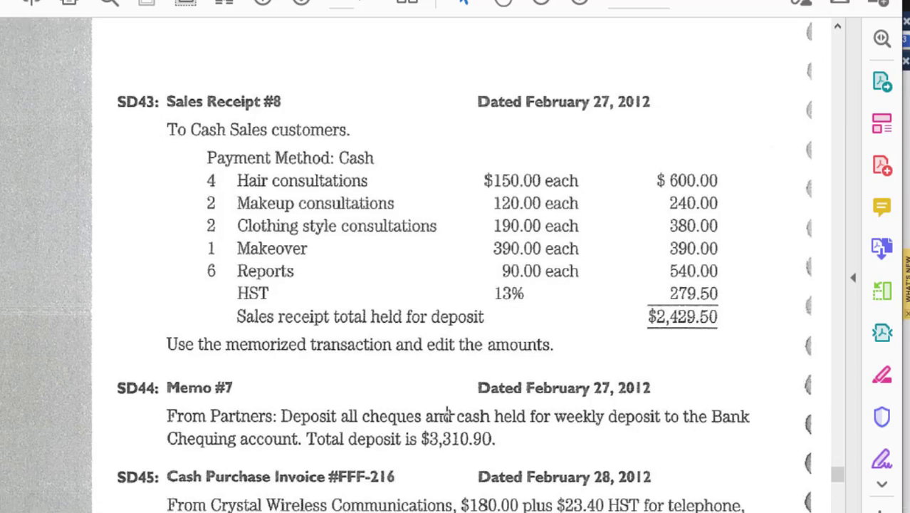
scroll(448, 412, "down", 5)
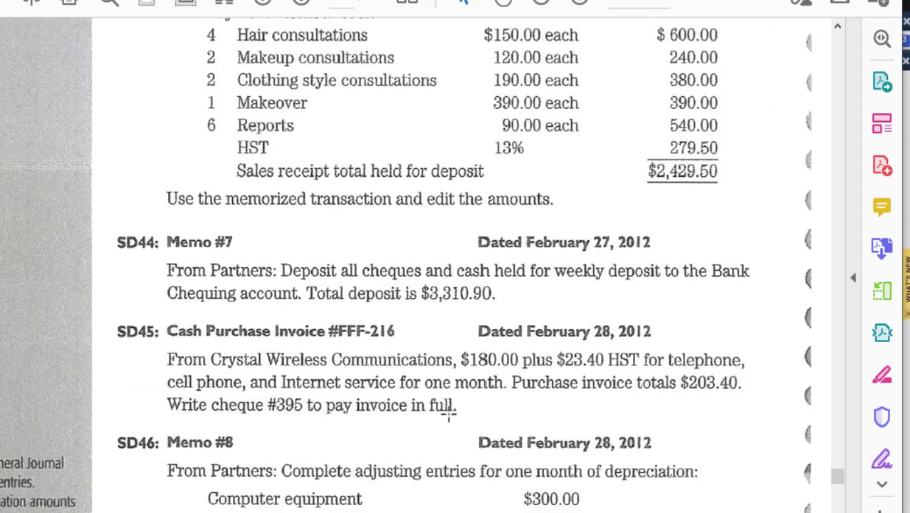
scroll(449, 414, "down", 1)
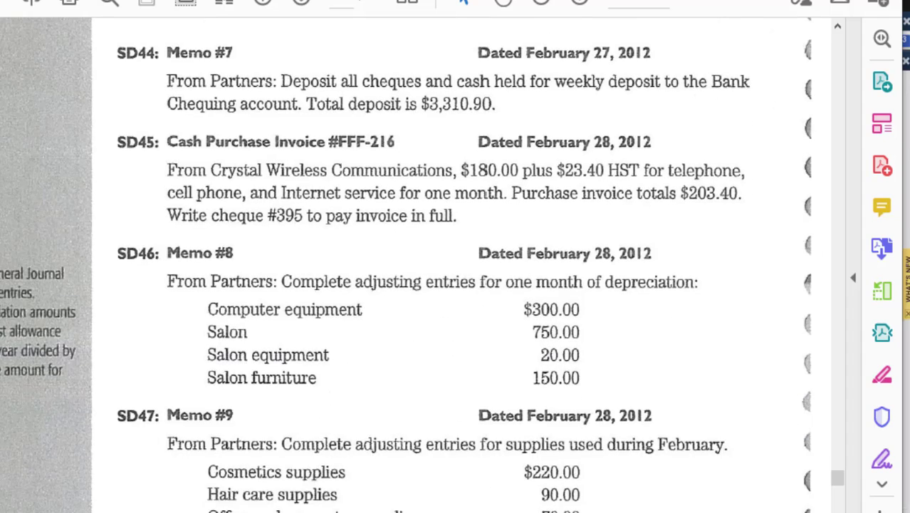
Step: Mark the SD46 memo about one month of depreciation with a red outline
left_click_drag(84, 228, 97, 409)
left_click_drag(81, 404, 794, 400)
left_click_drag(789, 406, 819, 228)
left_click_drag(77, 237, 834, 234)
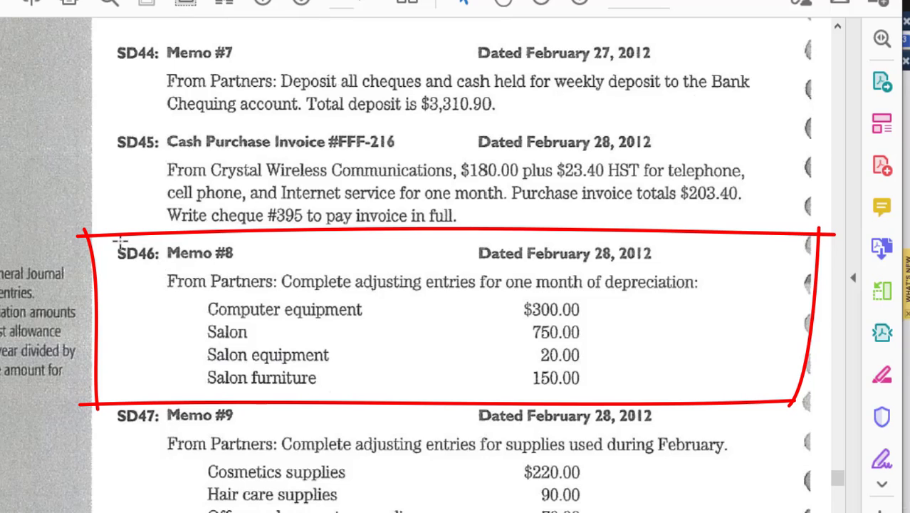
left_click_drag(118, 232, 784, 402)
left_click(643, 455)
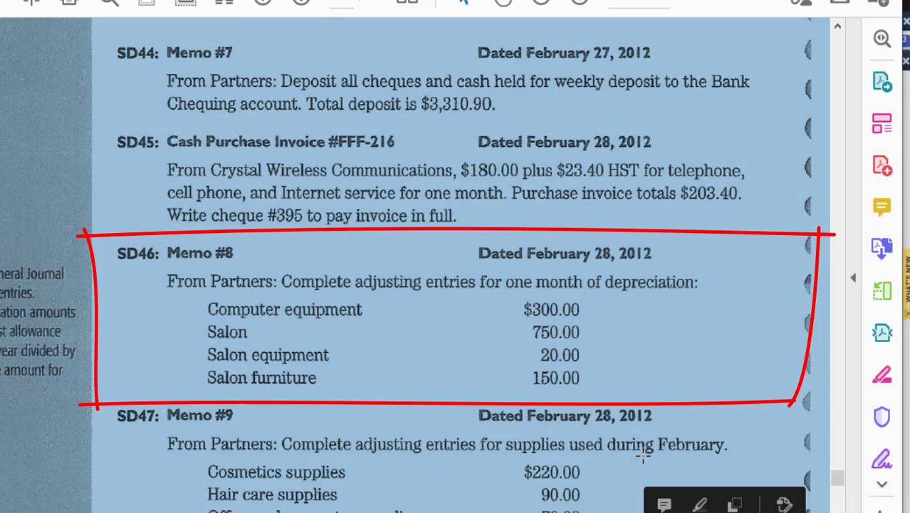
left_click(635, 448)
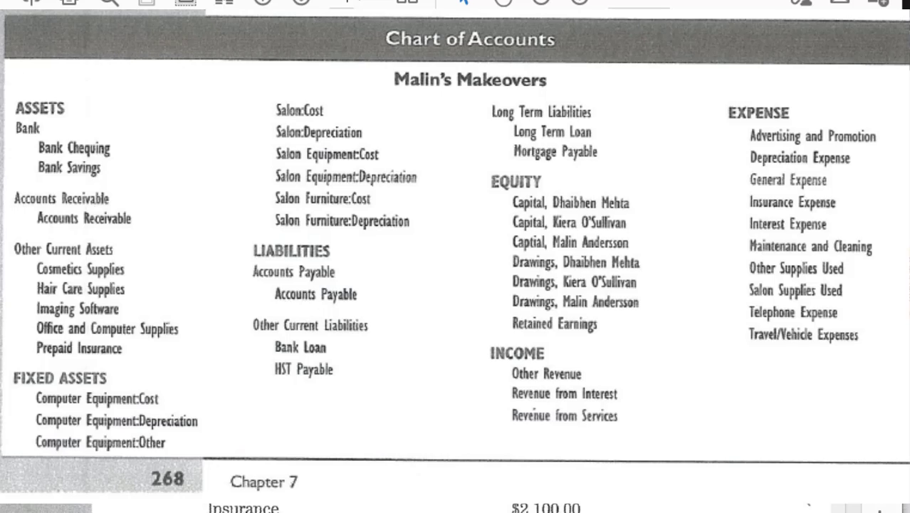
Step: Look through the pages that follow the source documents for the chart of accounts
scroll(456, 257, "down", 5)
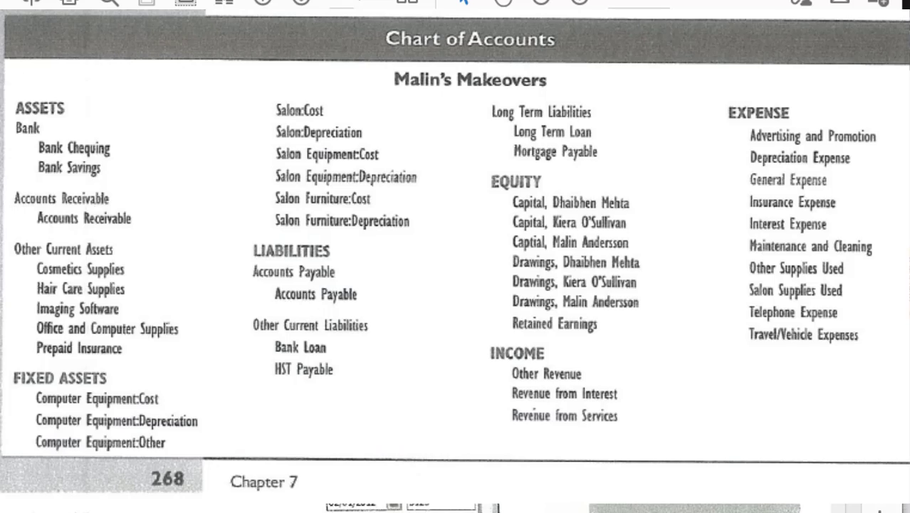
scroll(487, 510, "left", 3)
scroll(456, 508, "down", 5)
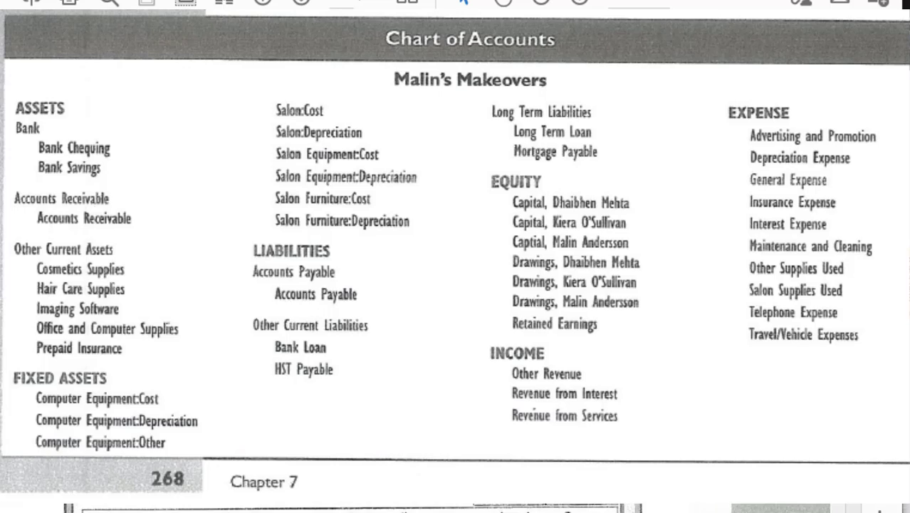
scroll(456, 508, "down", 5)
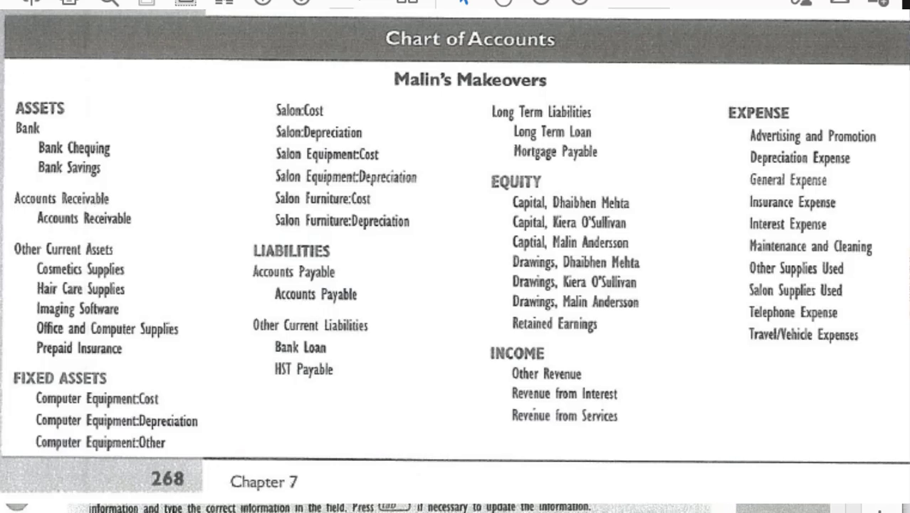
scroll(456, 508, "down", 3)
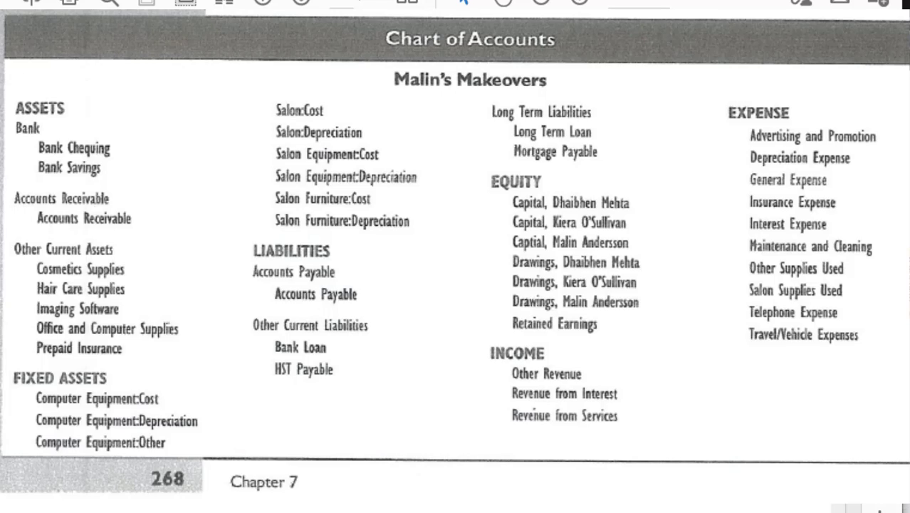
Step: Go to page 1 of the PDF and look through the opening pages for Malin's Makeovers' Chart of Accounts
left_click_drag(349, 1, 336, 2)
type("1")
key("Return")
scroll(456, 508, "down", 6)
scroll(456, 507, "down", 5)
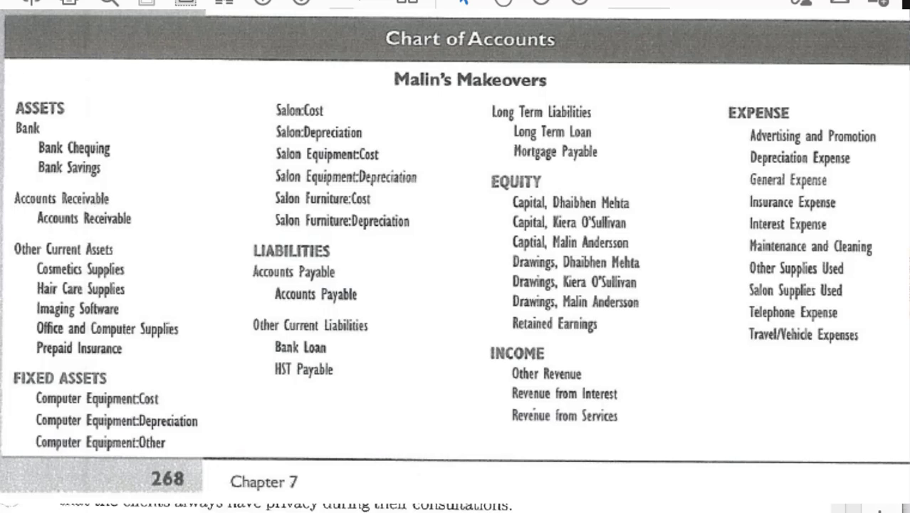
scroll(456, 508, "down", 3)
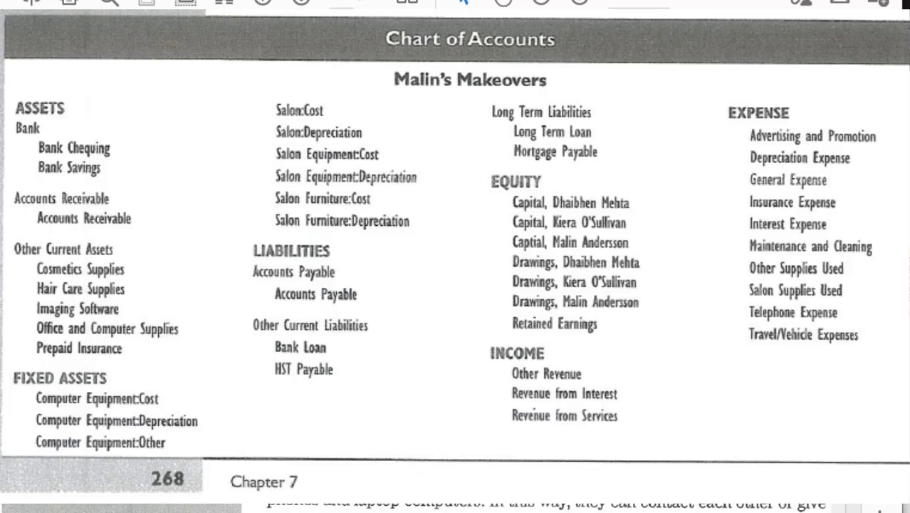
scroll(456, 508, "down", 6)
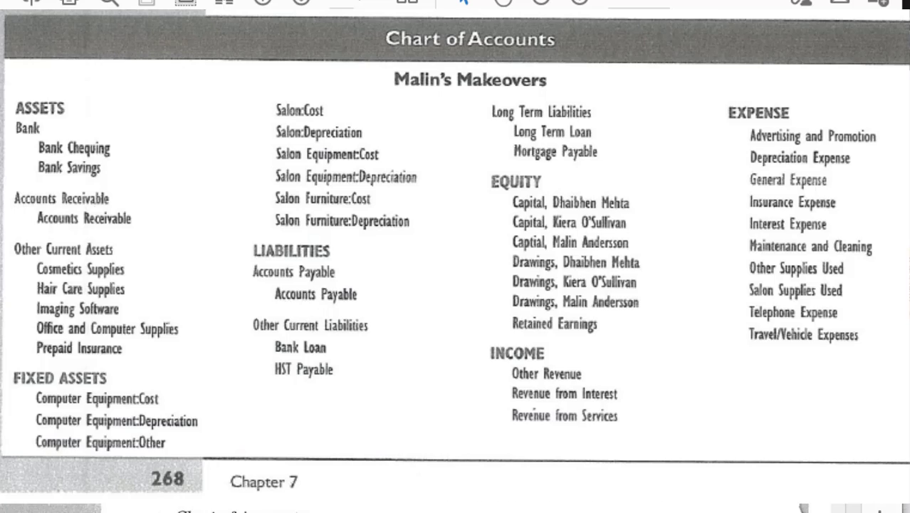
scroll(456, 508, "down", 4)
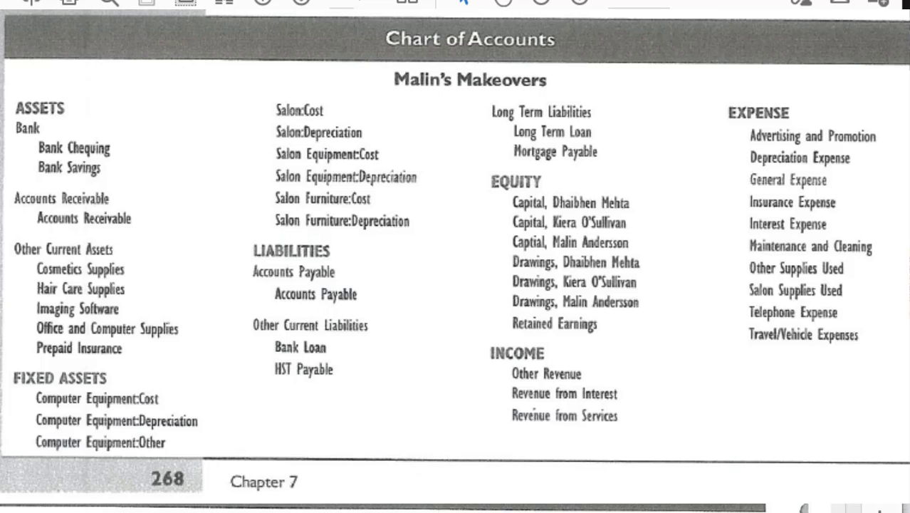
scroll(455, 508, "down", 2)
scroll(456, 508, "down", 8)
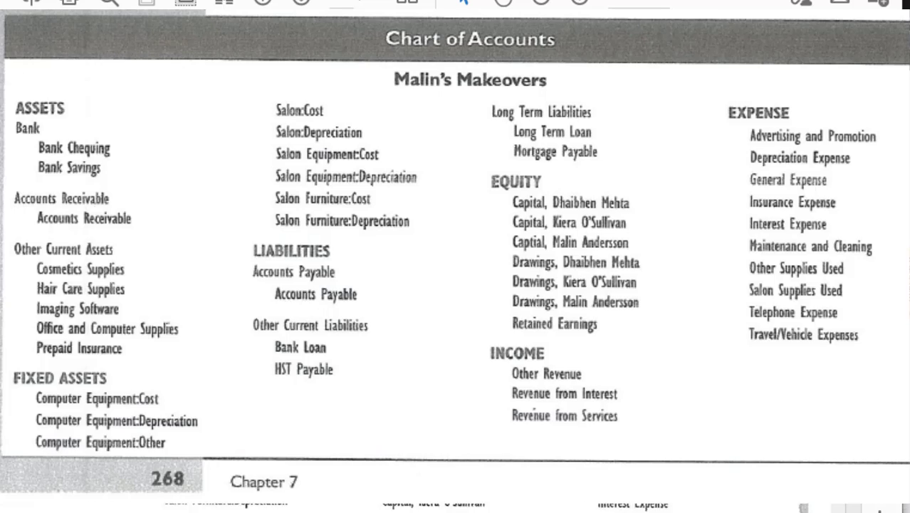
scroll(456, 508, "down", 2)
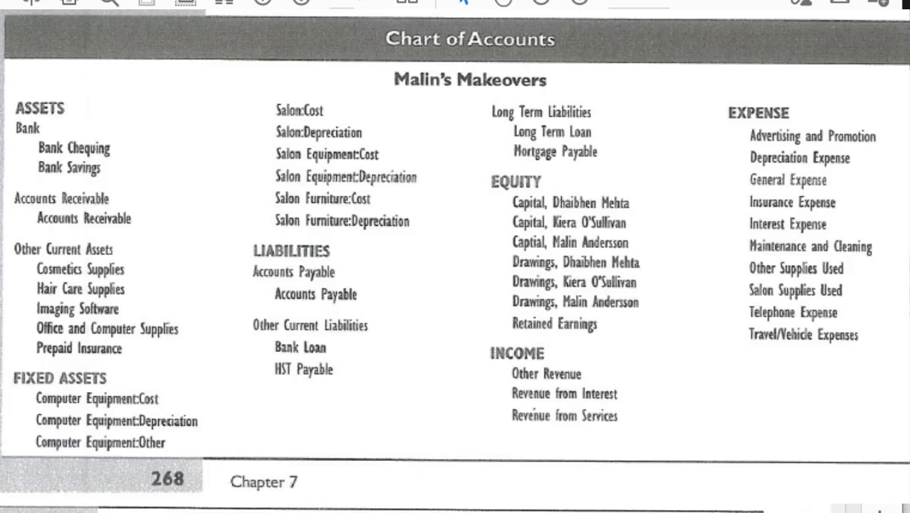
scroll(456, 508, "down", 2)
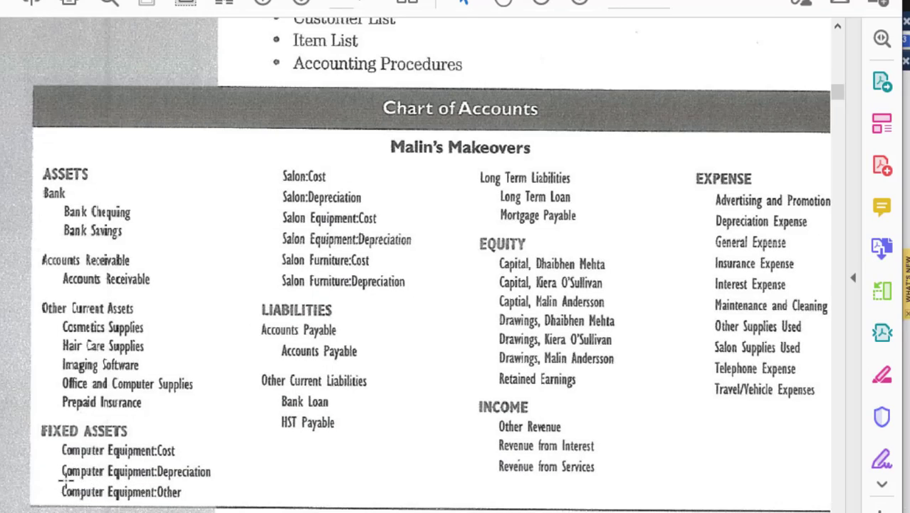
Step: Point out the Computer Equipment:Depreciation account in the Chart of Accounts and review the other accounts
left_click_drag(67, 487, 215, 484)
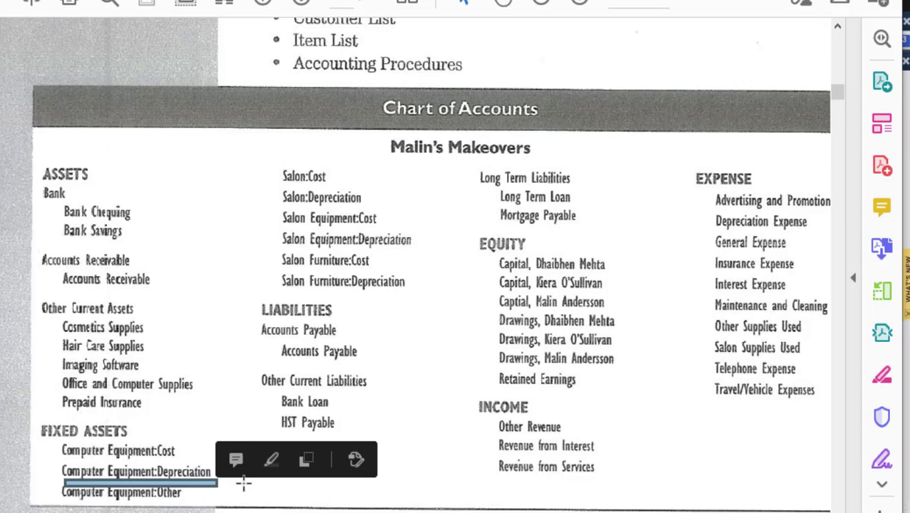
key("ctrl+a")
left_click(424, 495)
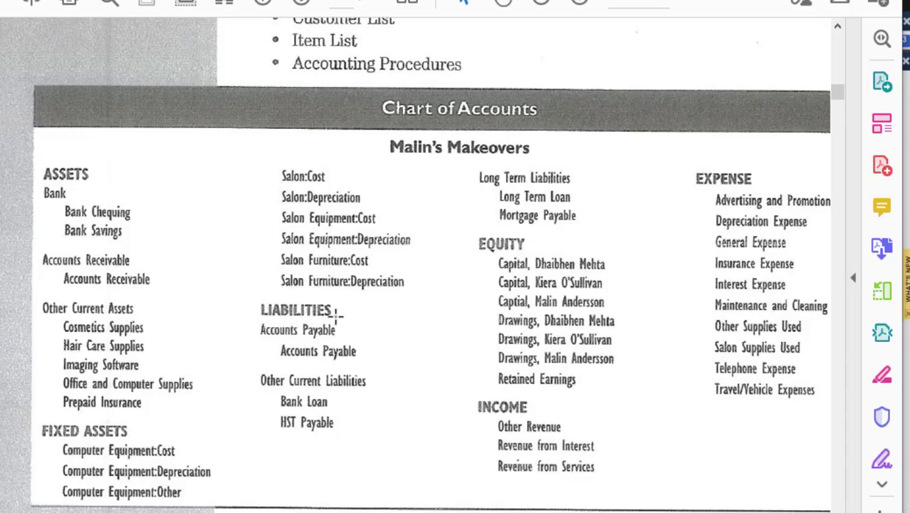
scroll(360, 340, "down", 1)
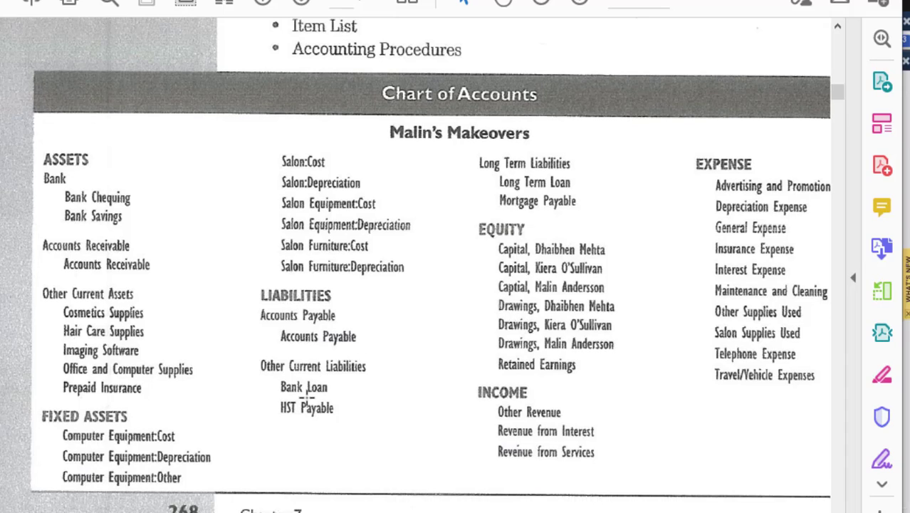
scroll(308, 399, "down", 2)
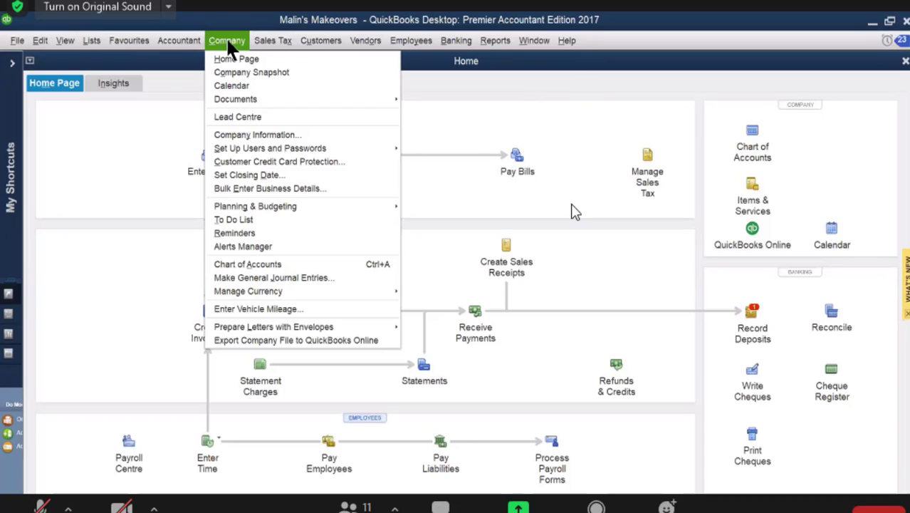
Step: Switch to QuickBooks, open Make General Journal Entries, dismiss the automatic numbering message and close the window without an entry
left_click(289, 278)
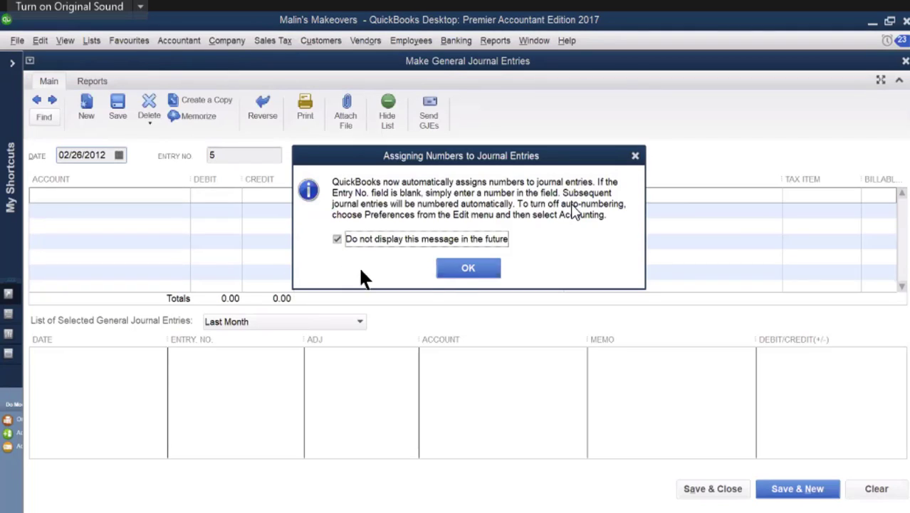
left_click(467, 277)
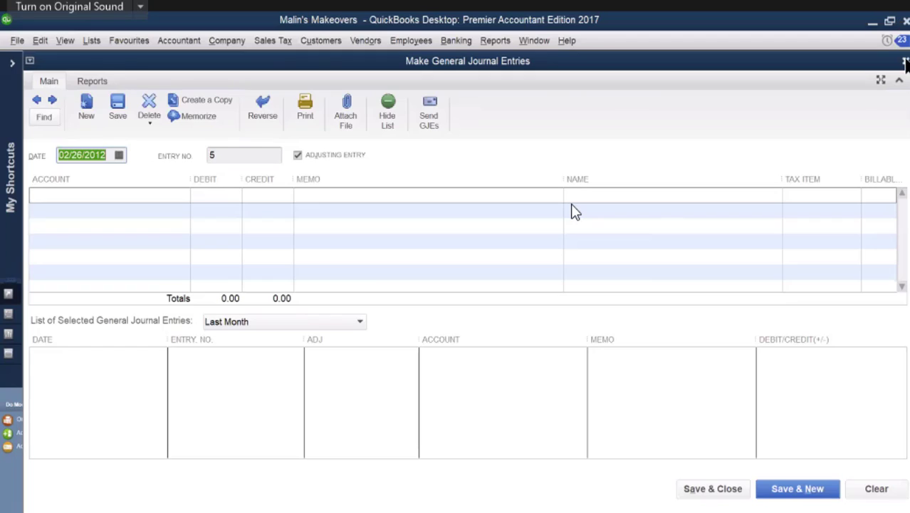
left_click(906, 61)
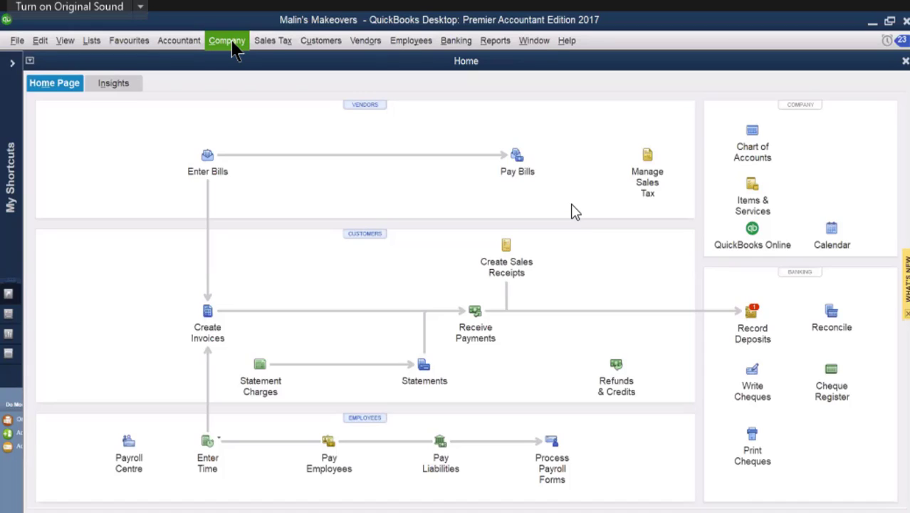
Step: Reopen the general journal entry form to examine its fields, and close it again
left_click(235, 47)
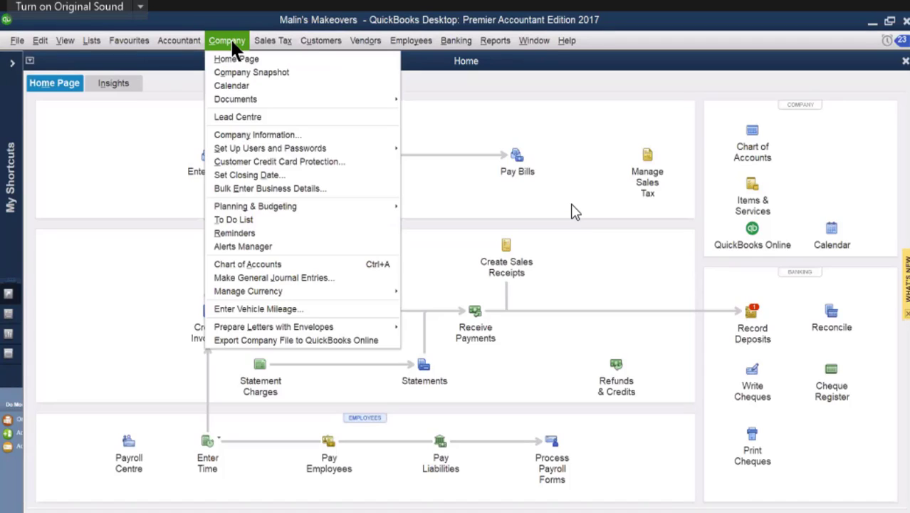
left_click(242, 278)
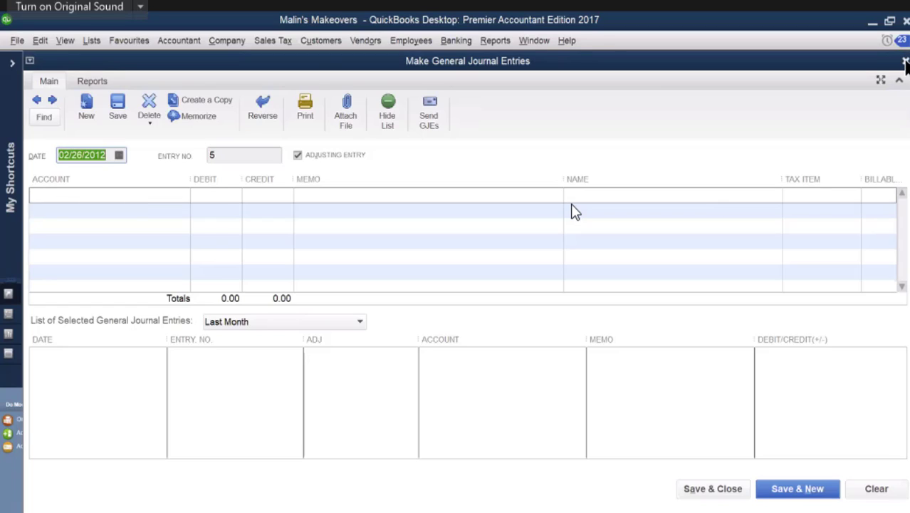
left_click(906, 61)
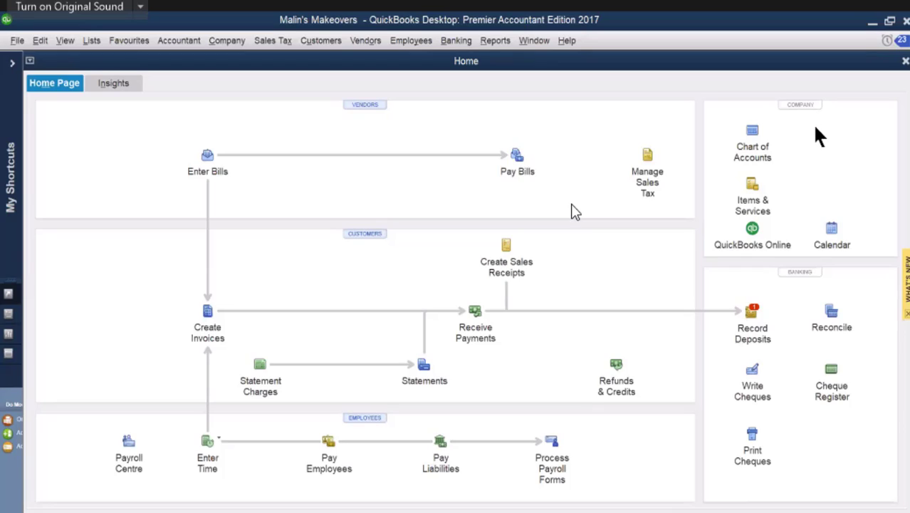
Step: Open the Chart of Accounts to review the fixed asset and depreciation accounts, reopening it once before closing it
left_click(758, 145)
left_click(757, 143)
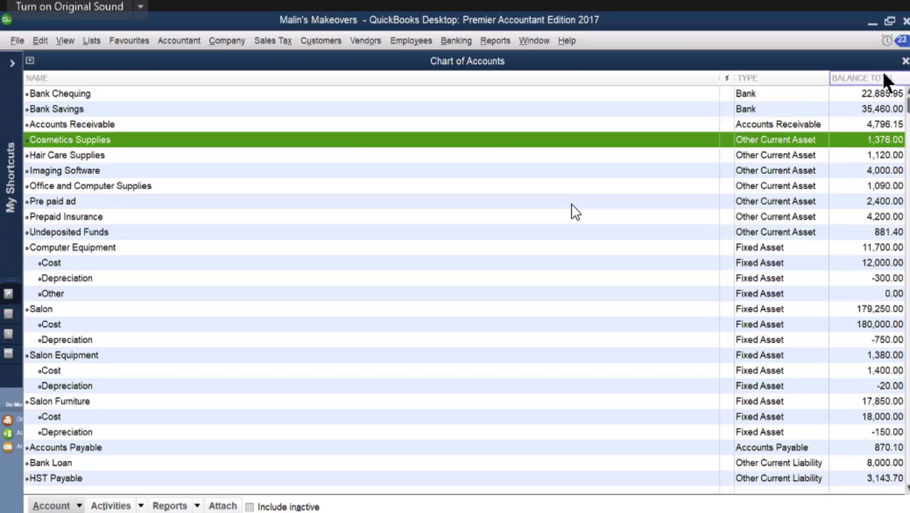
left_click(905, 61)
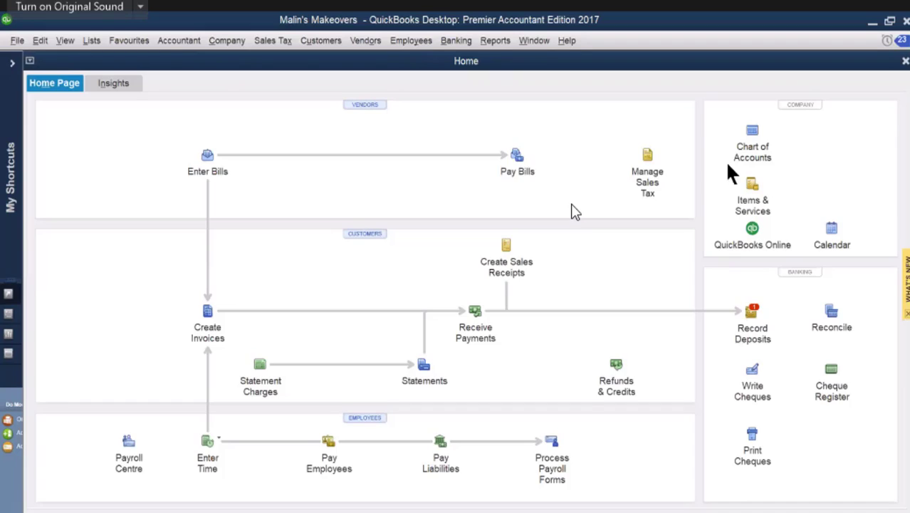
left_click(752, 136)
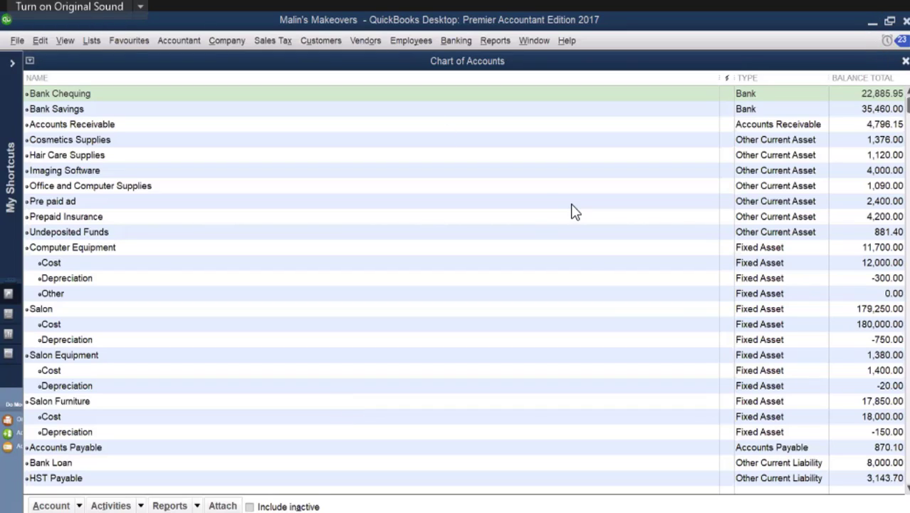
left_click(905, 61)
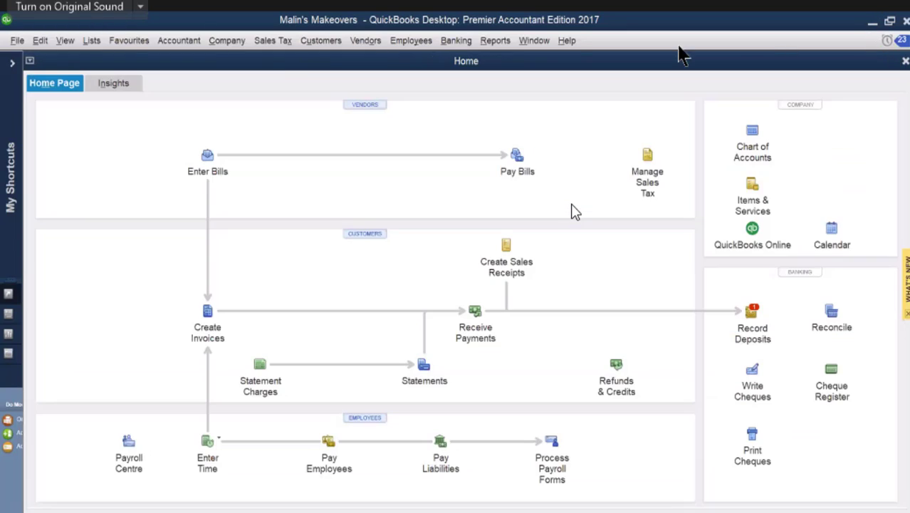
Step: Start a general journal entry with a first line debiting Depreciation Expense 300.00 and the memo "depr....."
left_click(217, 47)
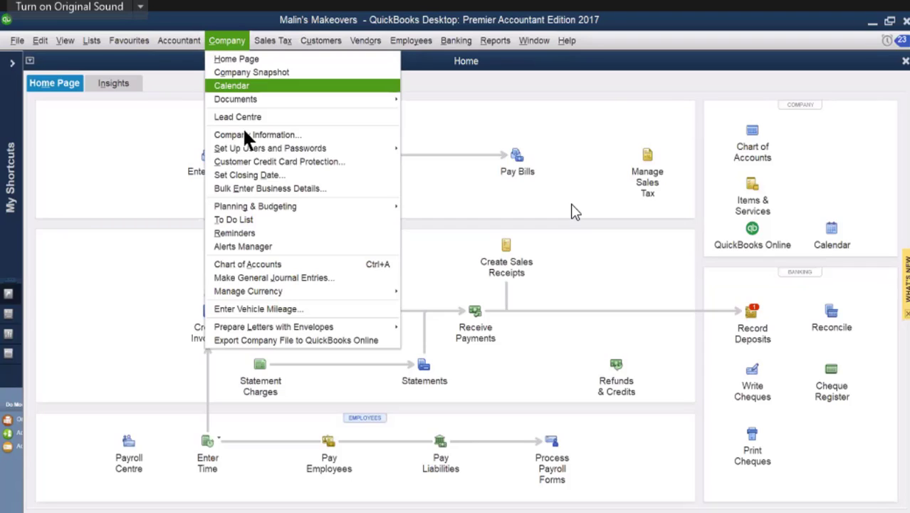
left_click(300, 279)
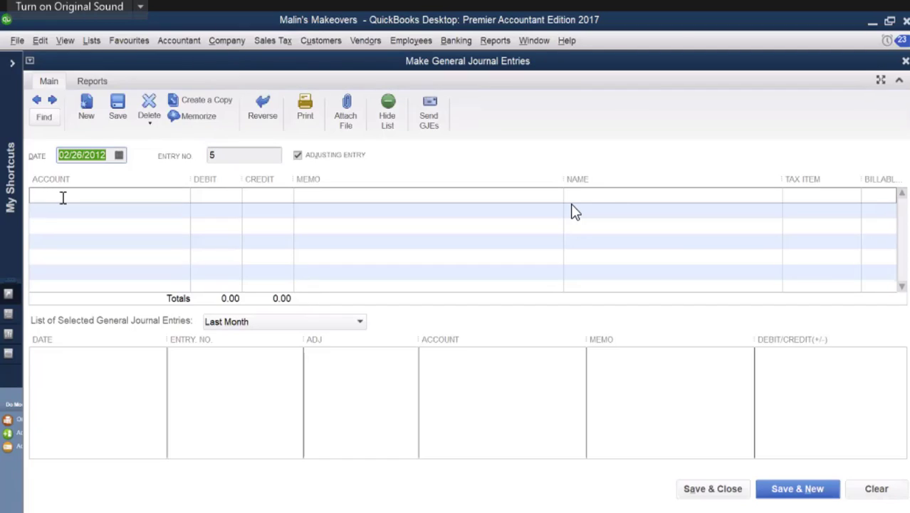
left_click(63, 197)
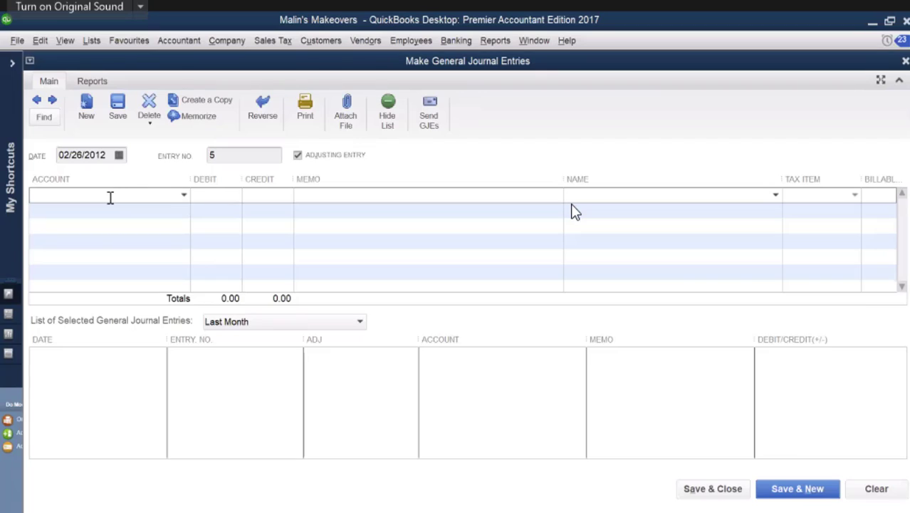
type("Depreciation Expense")
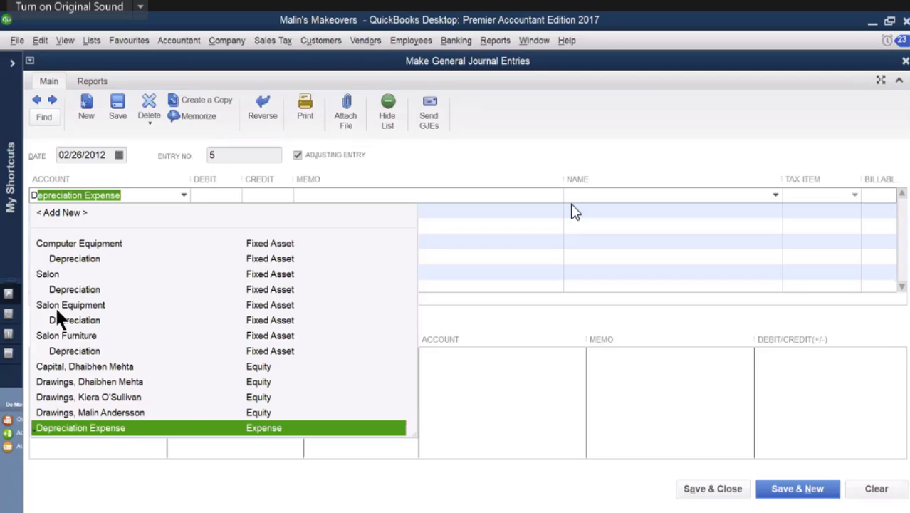
key("Tab")
left_click(212, 196)
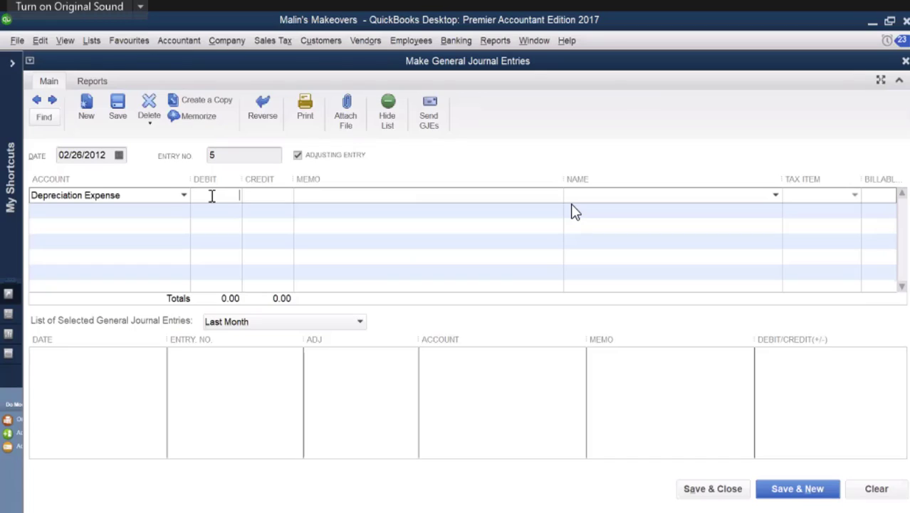
type("300")
left_click(325, 196)
type("de")
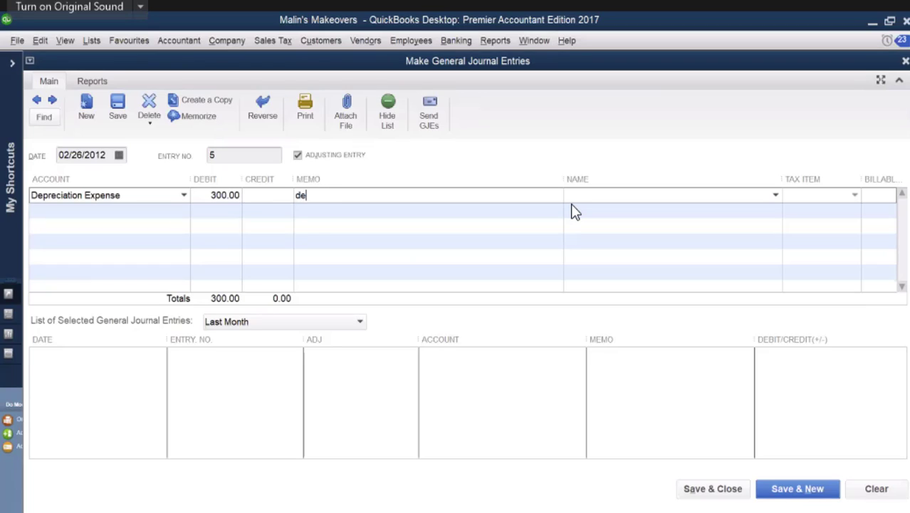
type("pr.....")
Step: Assign the balancing 300.00 credit on the second line to Computer Equipment:Depreciation
left_click(182, 212)
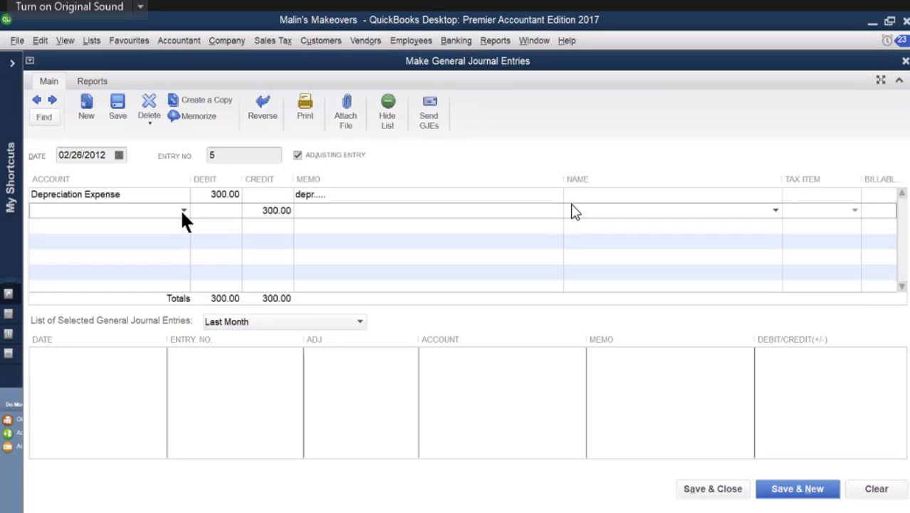
type("Capital, Dhaibhen Mehta")
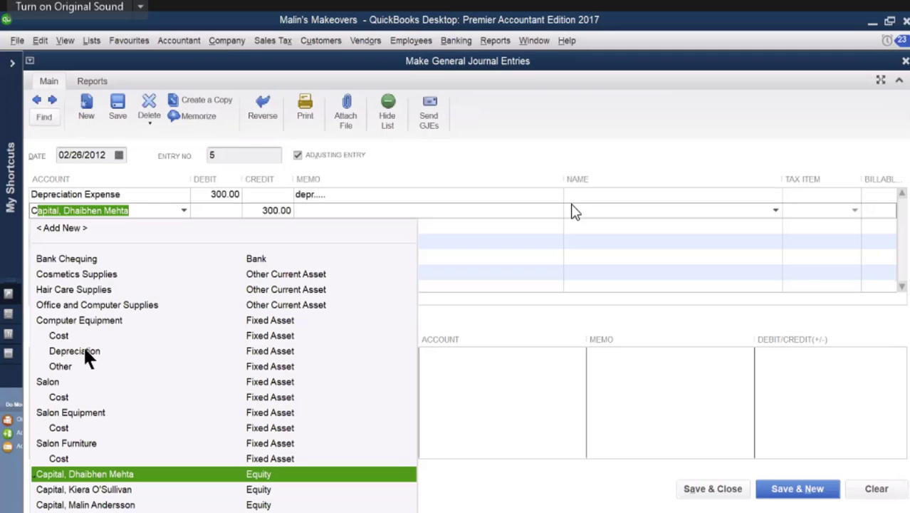
left_click(85, 350)
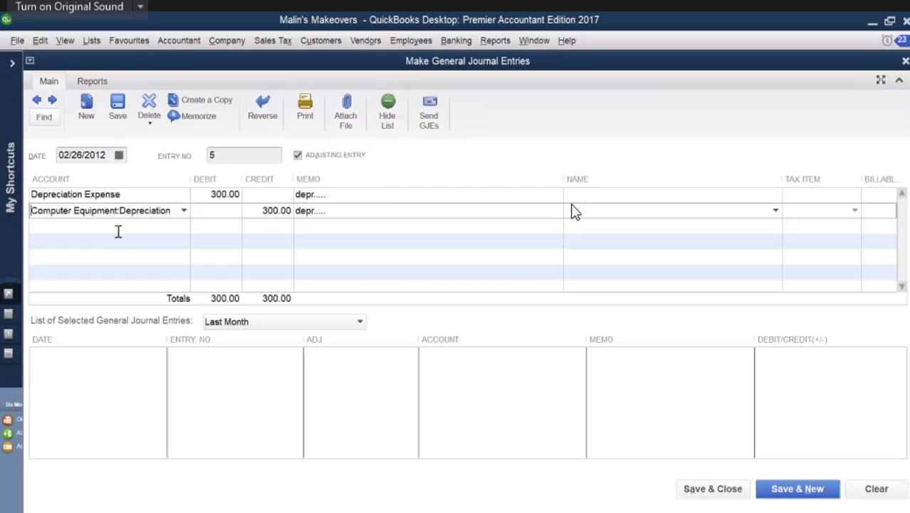
Step: Add the salon depreciation lines, debiting Depreciation Expense 750.00 and crediting Salon:Depreciation 750.00
left_click(119, 226)
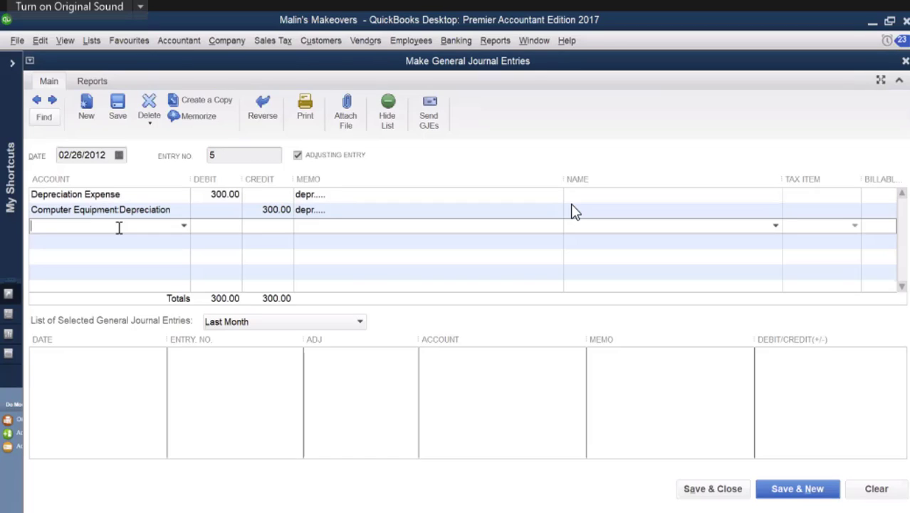
type("Depreciation Expense")
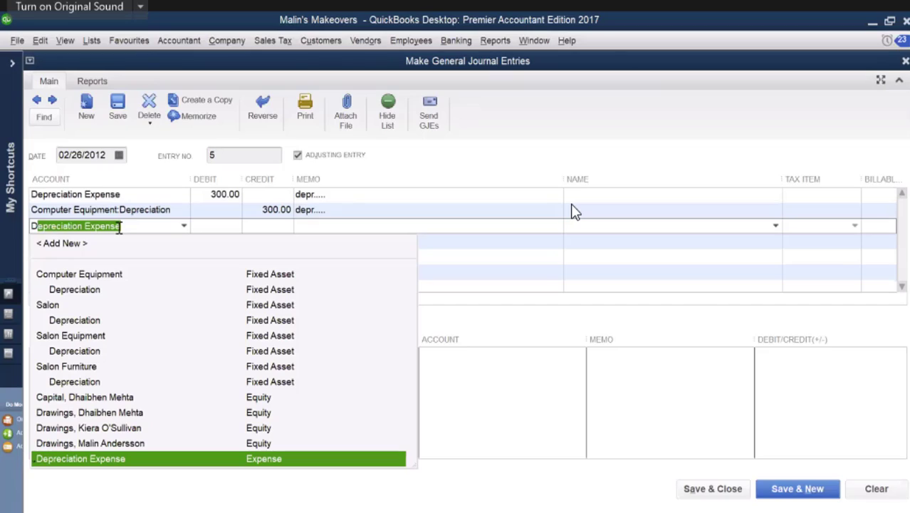
left_click(120, 228)
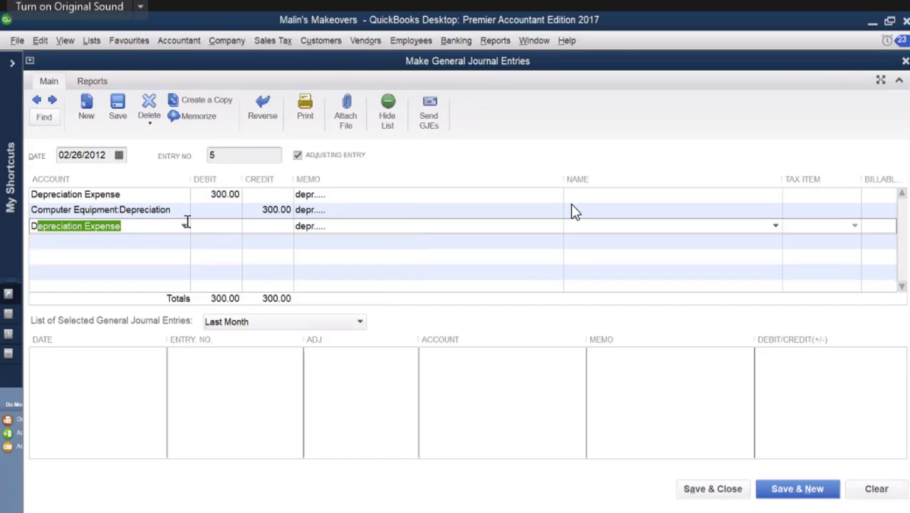
left_click(225, 226)
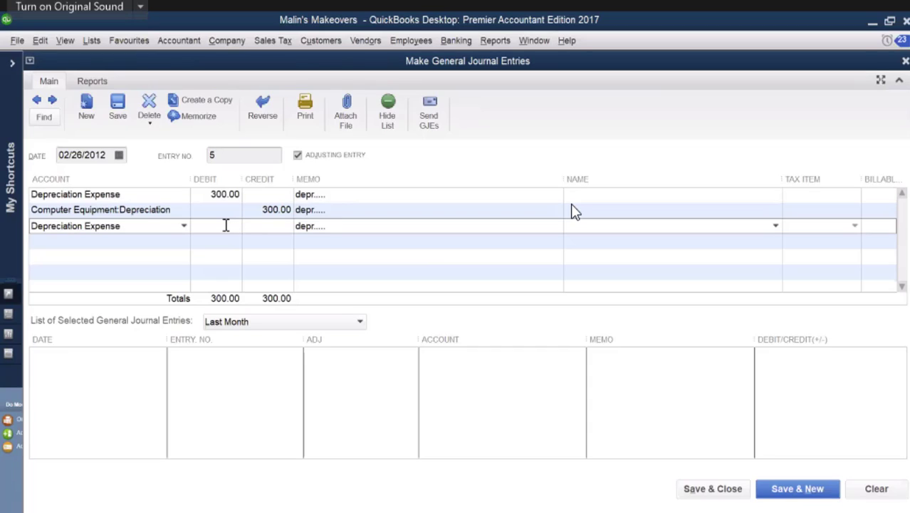
type("750")
key("Tab")
left_click(180, 240)
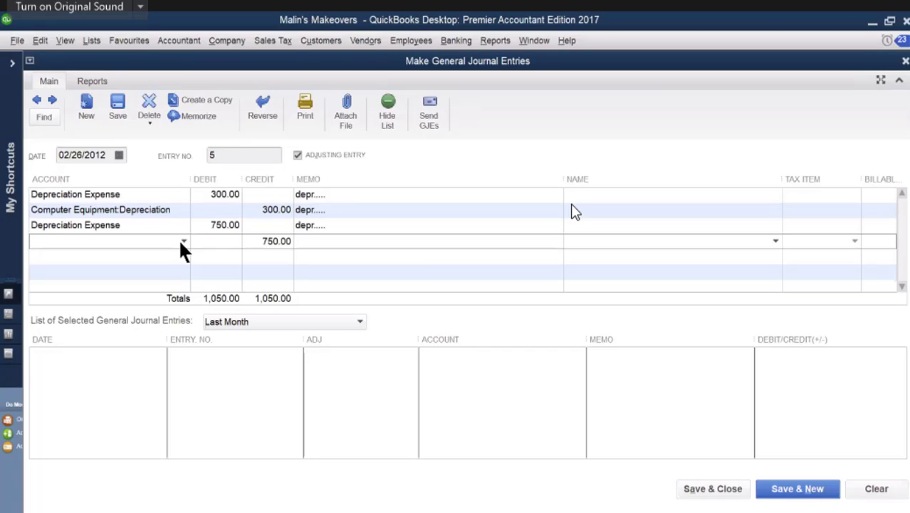
type("Salon")
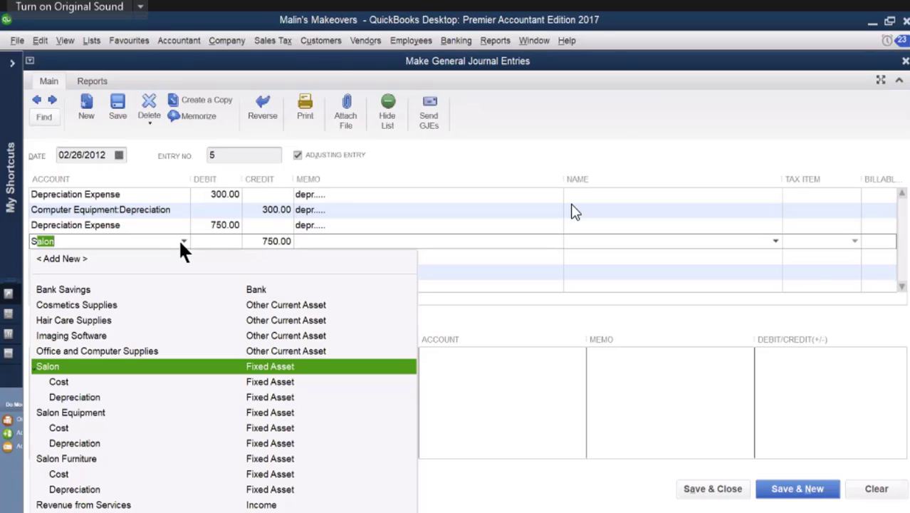
left_click(73, 399)
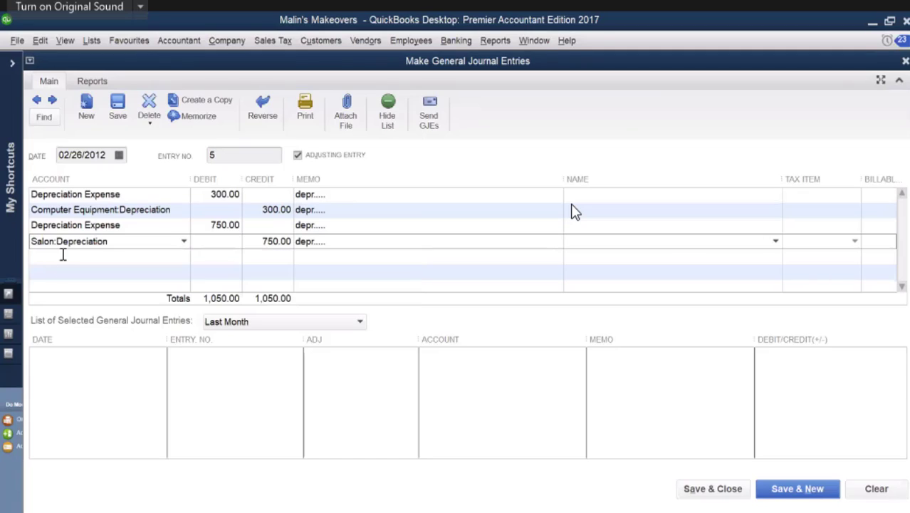
Step: Add a fifth journal line with Depreciation Expense as its account
left_click(63, 259)
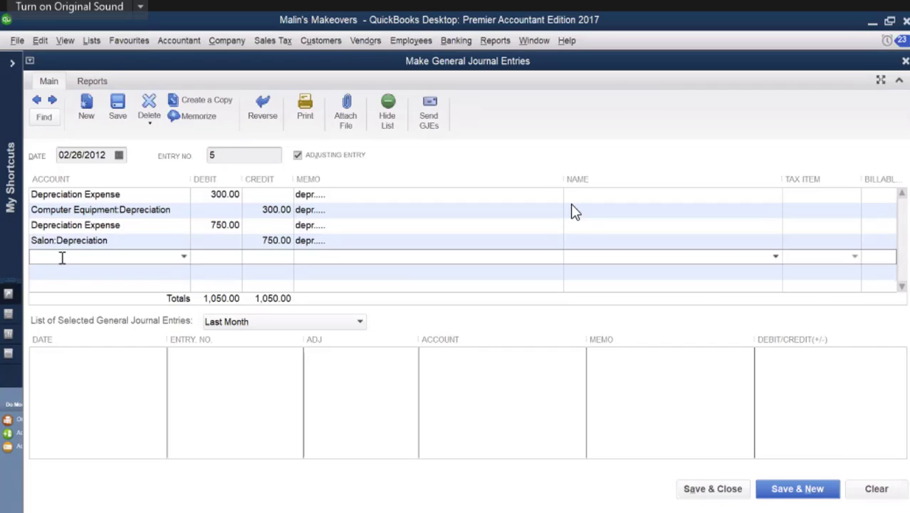
type("Depreciation Expense")
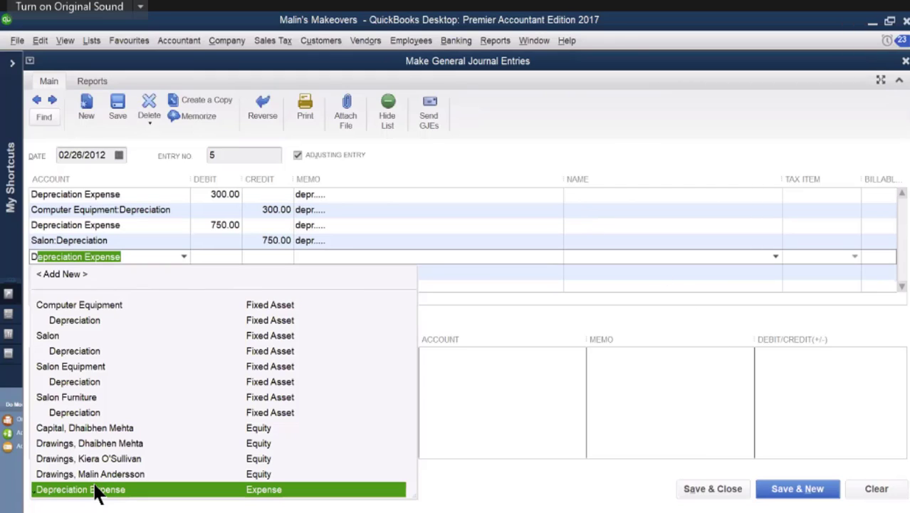
left_click(97, 490)
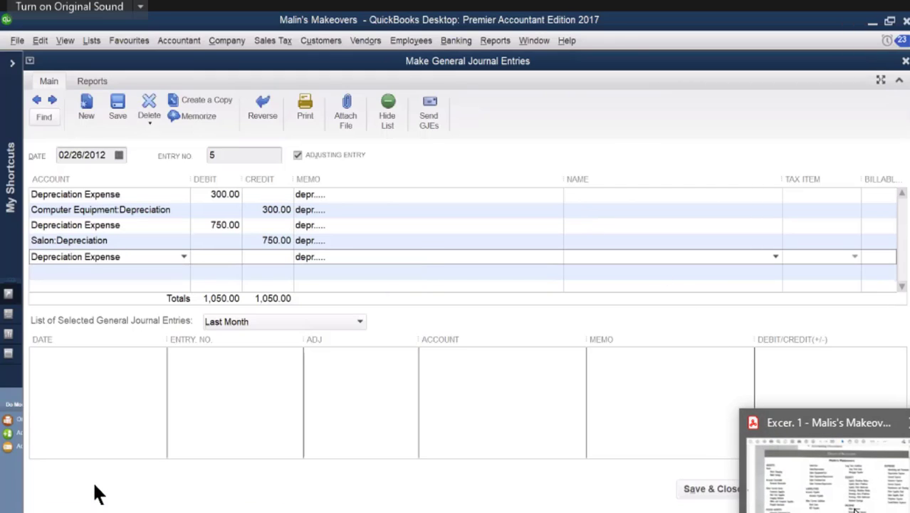
Step: Switch to the source document PDF and find Memo #8 (SD46) to read the remaining depreciation amounts and side notes
left_click(854, 508)
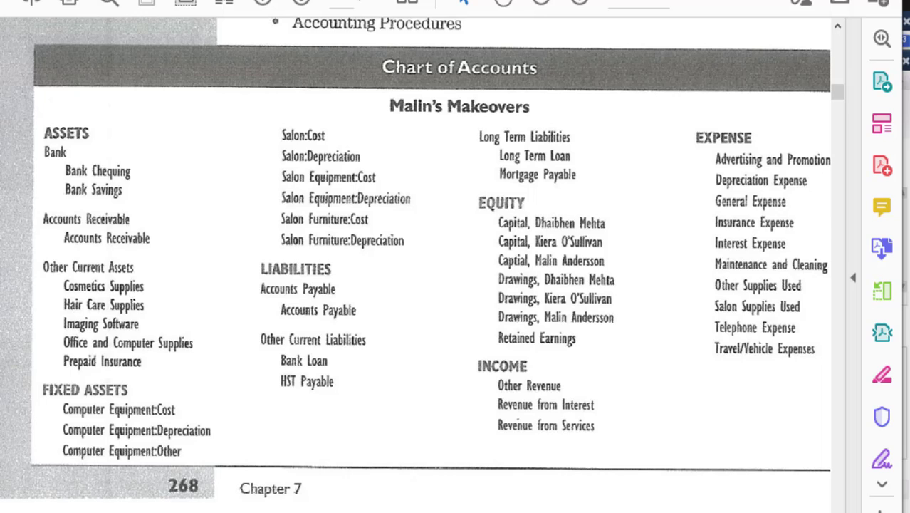
left_click(321, 1)
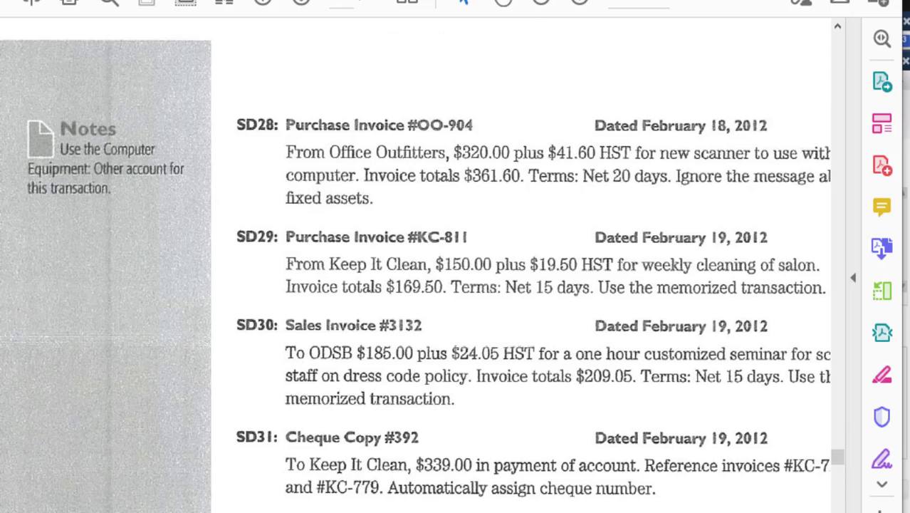
left_click(303, 2)
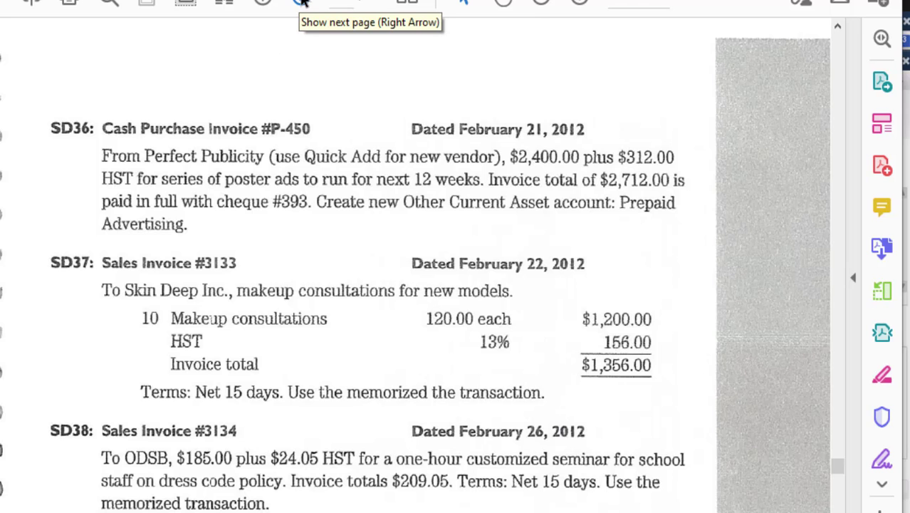
left_click(302, 3)
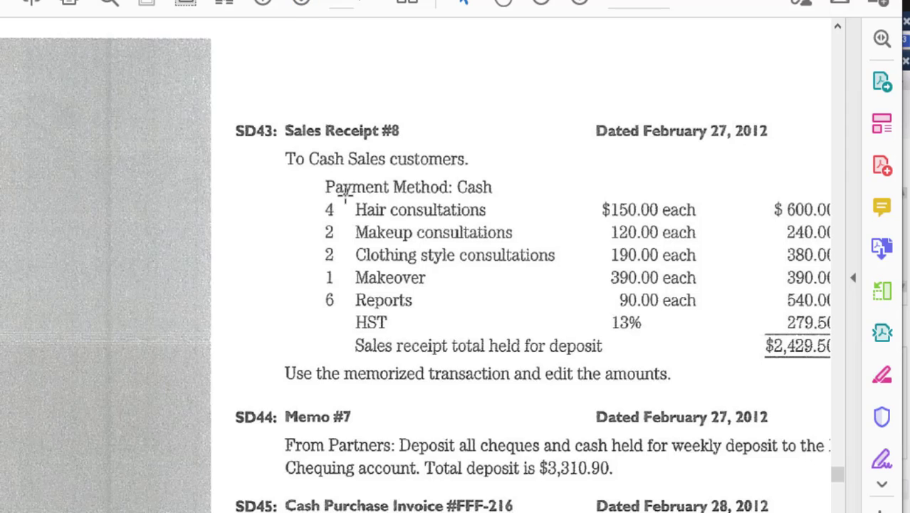
scroll(345, 191, "down", 5)
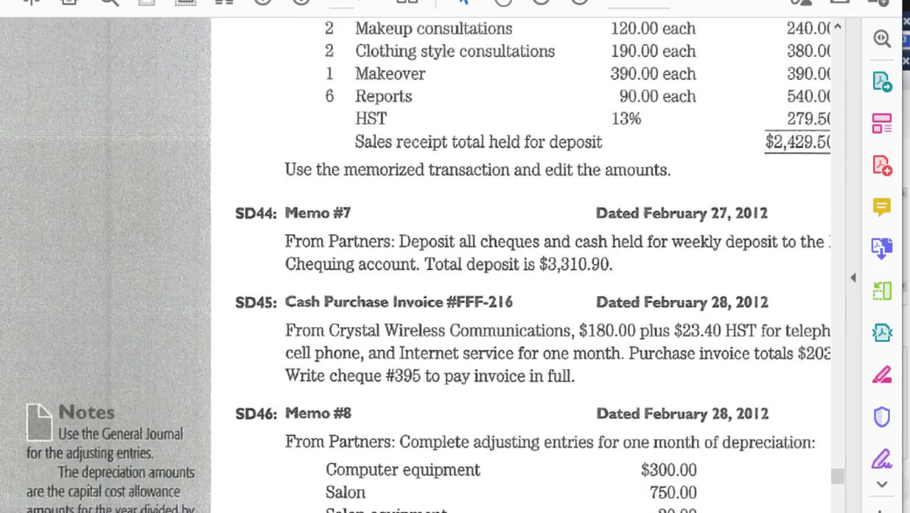
scroll(509, 438, "right", 3)
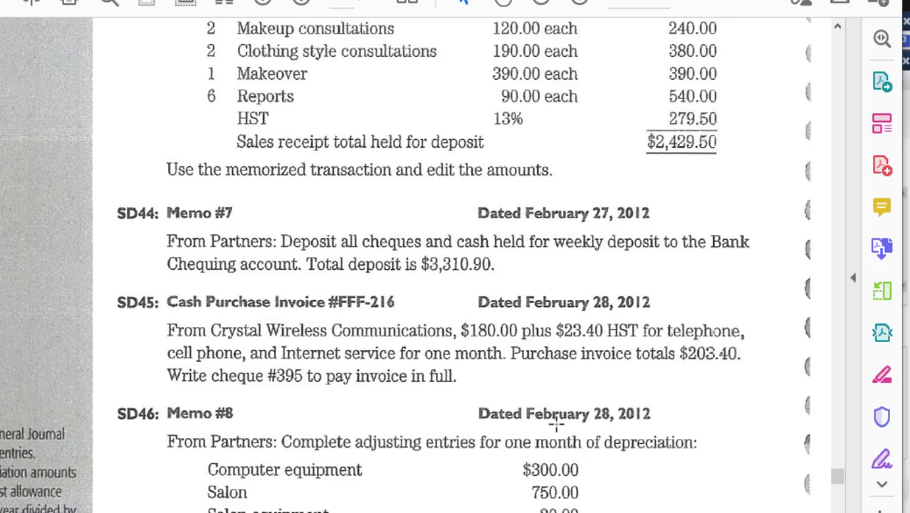
scroll(556, 423, "down", 1)
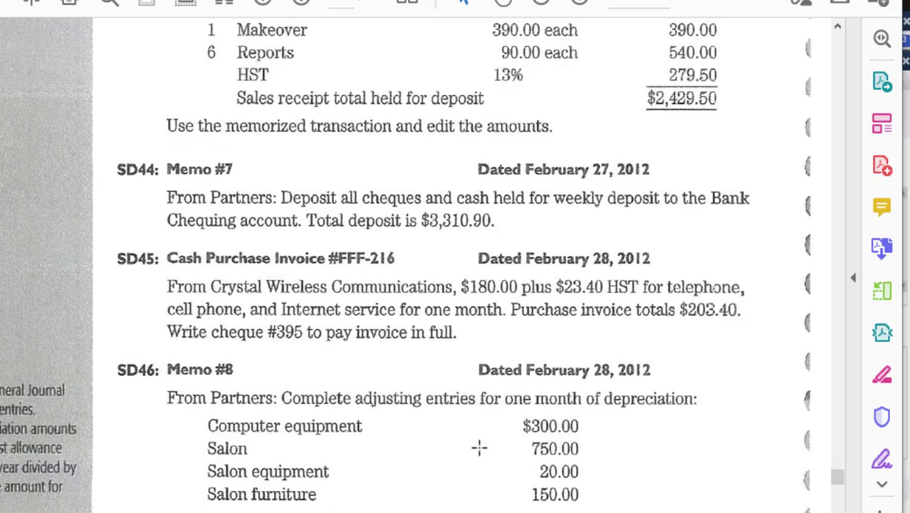
scroll(479, 447, "down", 1)
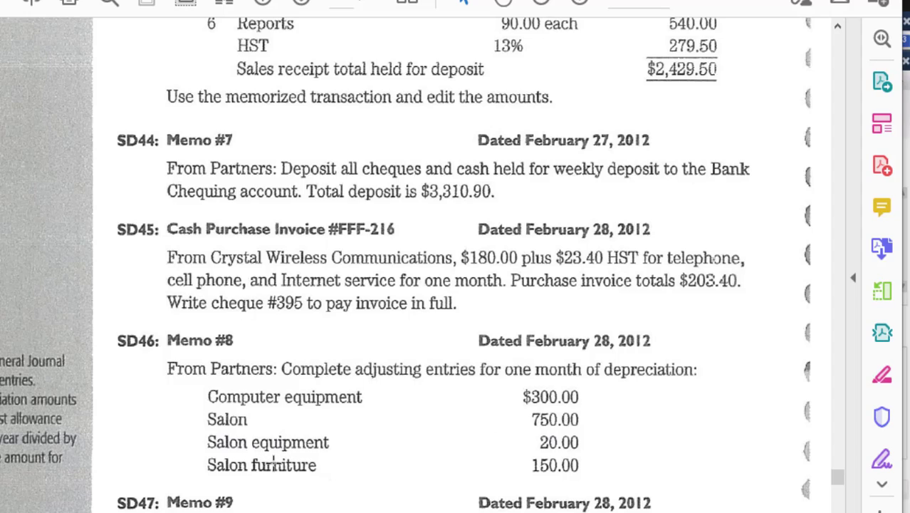
scroll(442, 442, "down", 1)
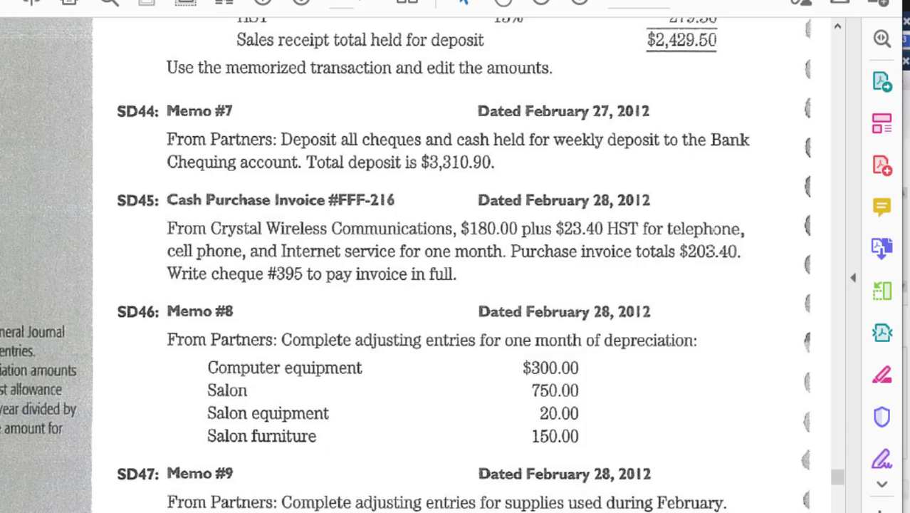
scroll(407, 265, "left", 4)
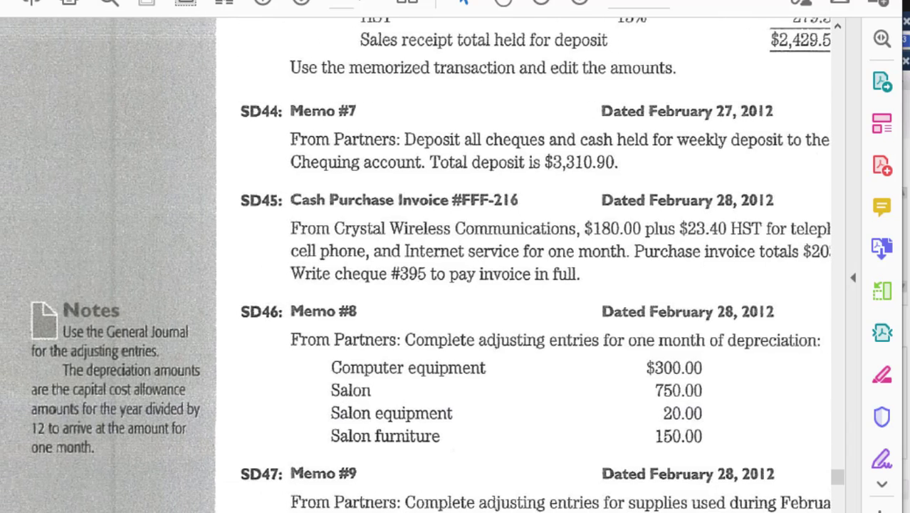
scroll(416, 265, "left", 1)
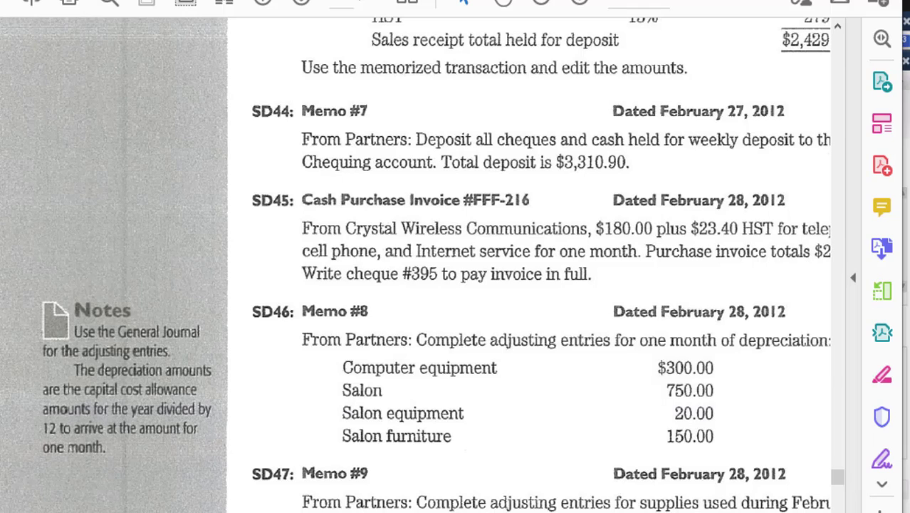
scroll(456, 265, "right", 5)
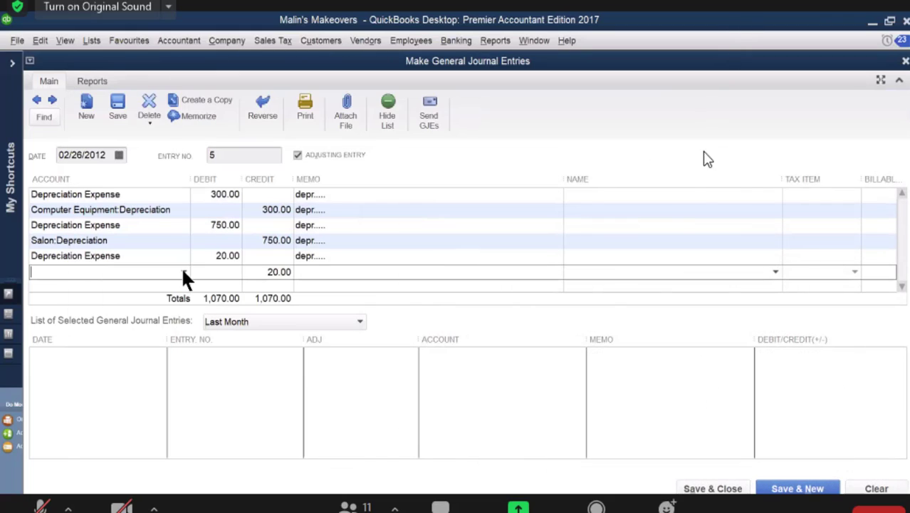
Step: Back in QuickBooks, debit 20.00 on the fifth line and credit 20.00 to Salon Equipment:Depreciation
type("Salon")
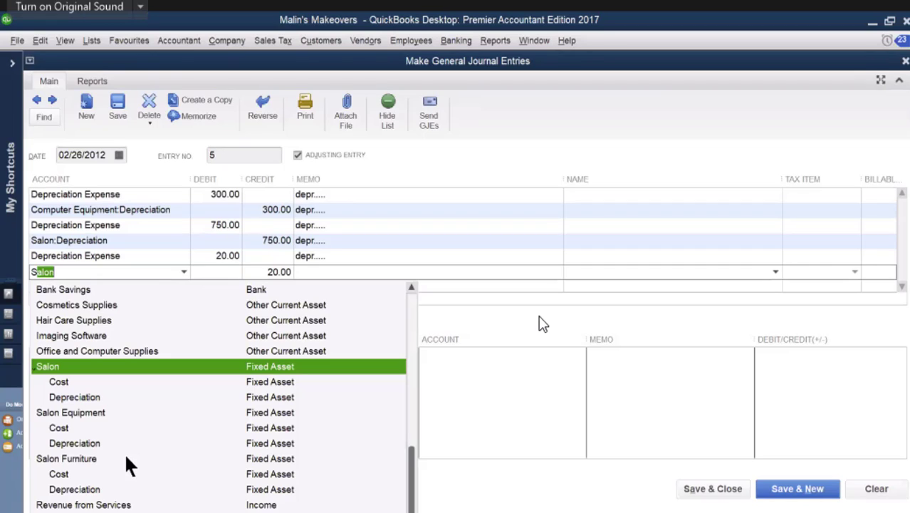
left_click(87, 442)
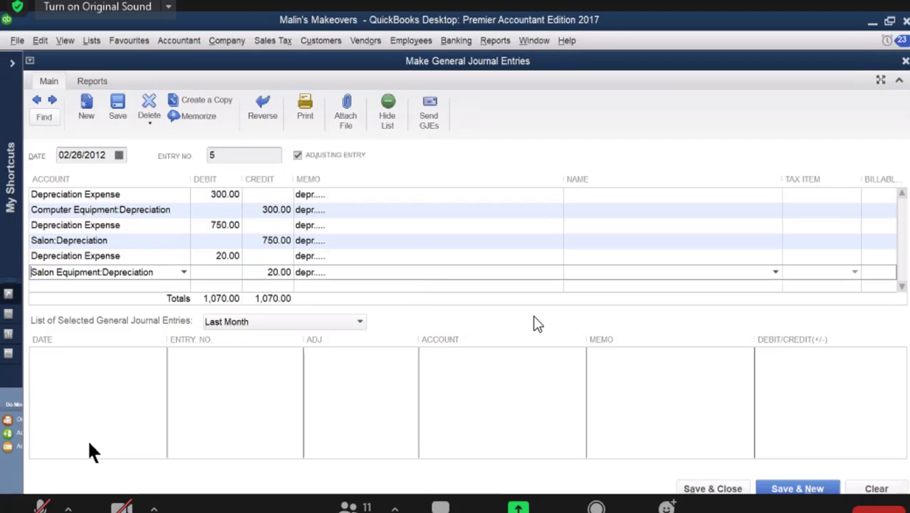
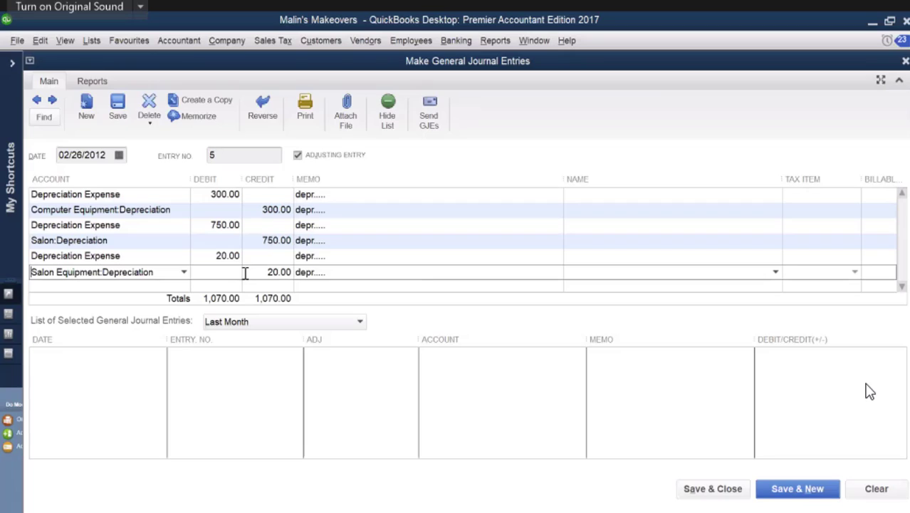
Step: Try the built-in calculator on the Salon Equipment:Depreciation line's debit amount by adding 20
left_click(65, 41)
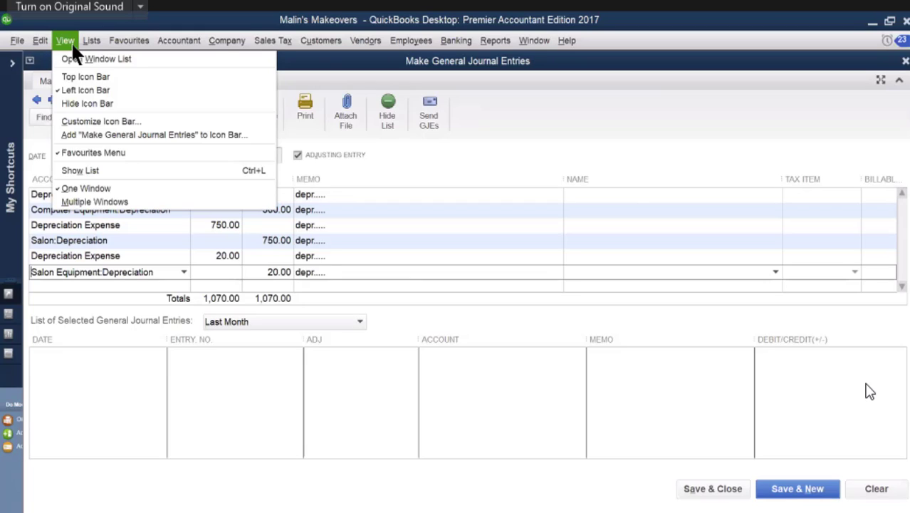
mouse_move(42, 44)
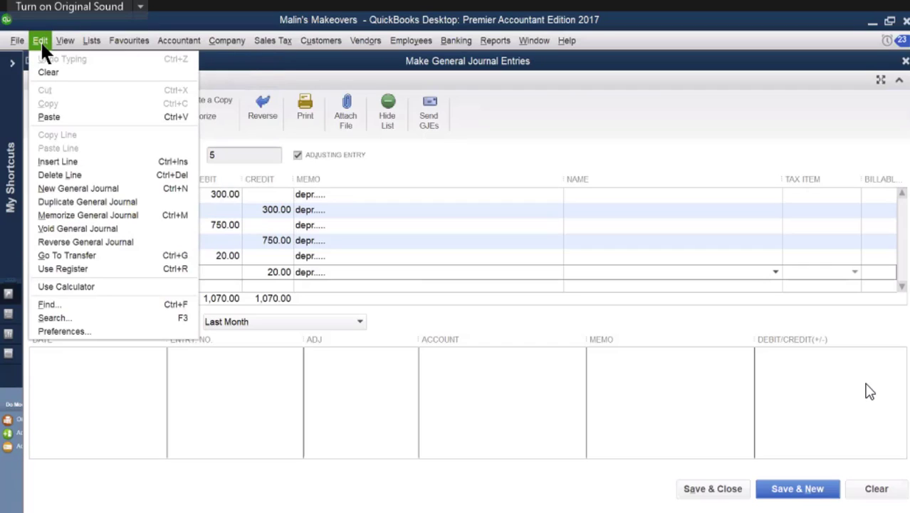
left_click(54, 287)
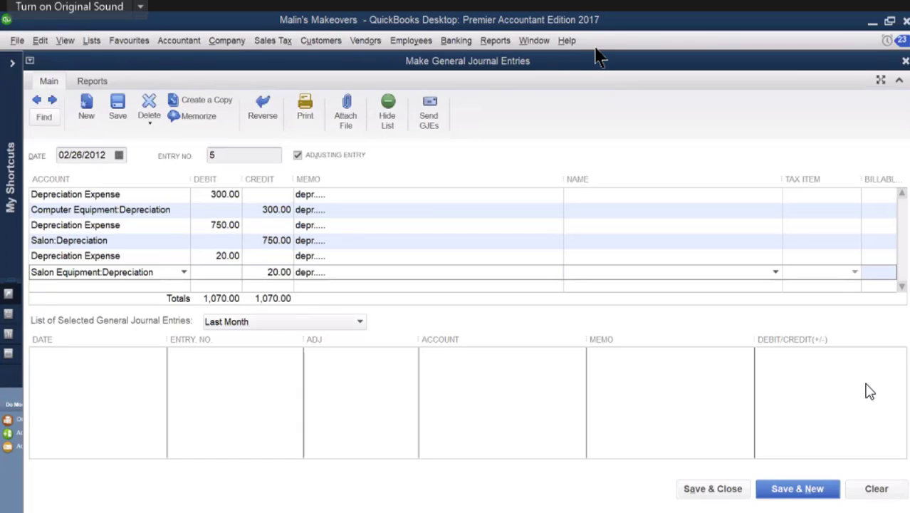
left_click(208, 271)
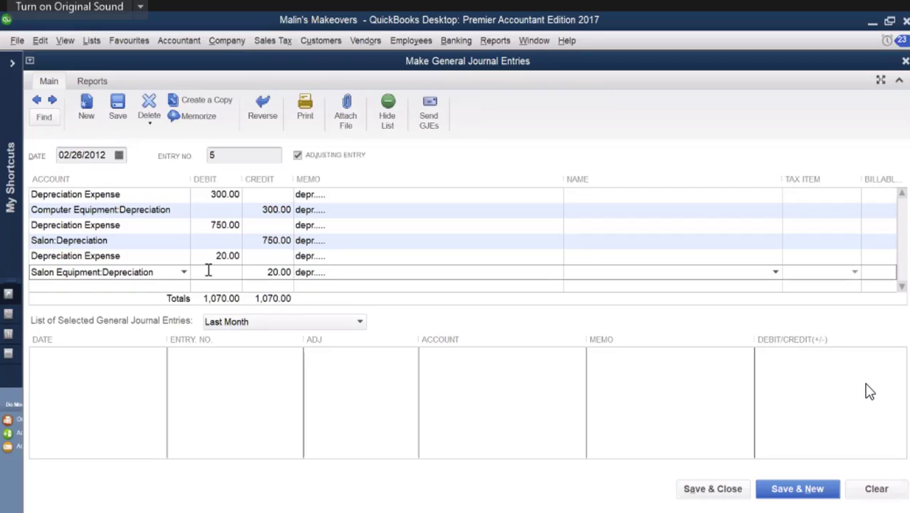
type("+")
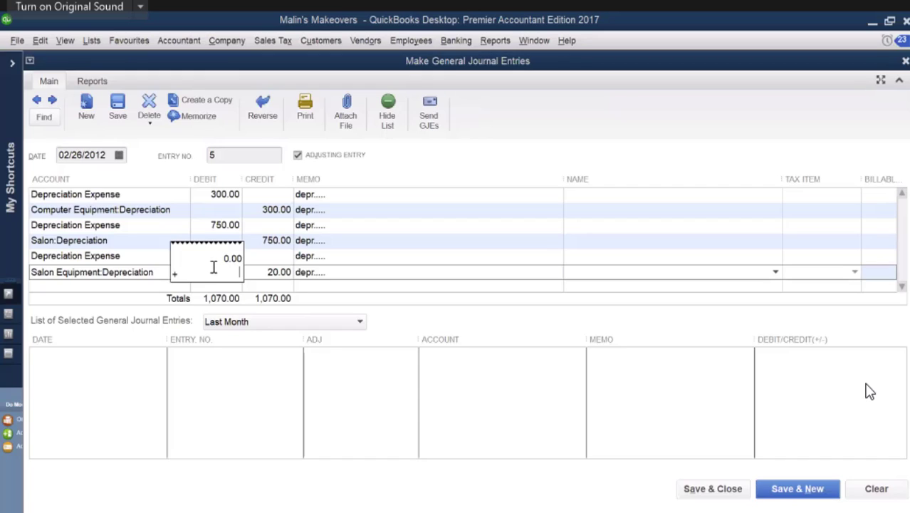
type("20")
key("Return")
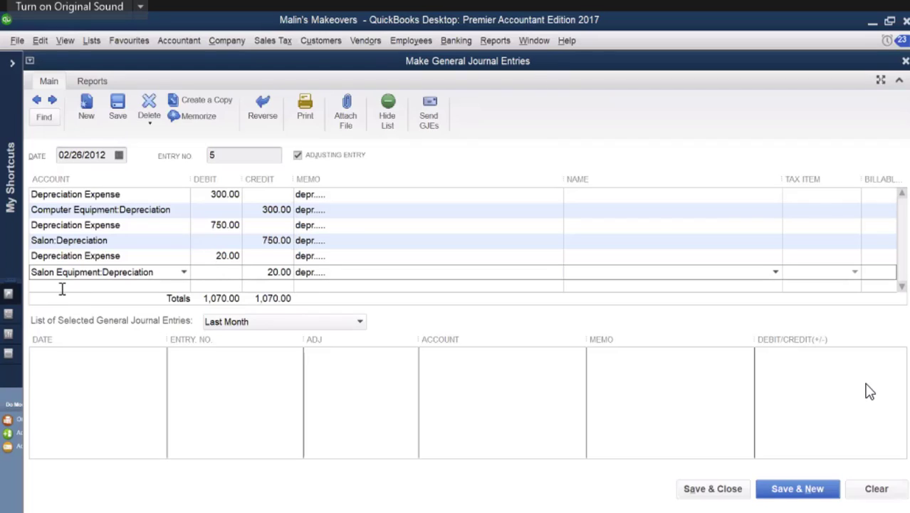
Step: Add the salon furniture depreciation lines from SD46, debiting Depreciation Expense 150.00 and crediting Salon Furniture:Depreciation 150.00
left_click(140, 286)
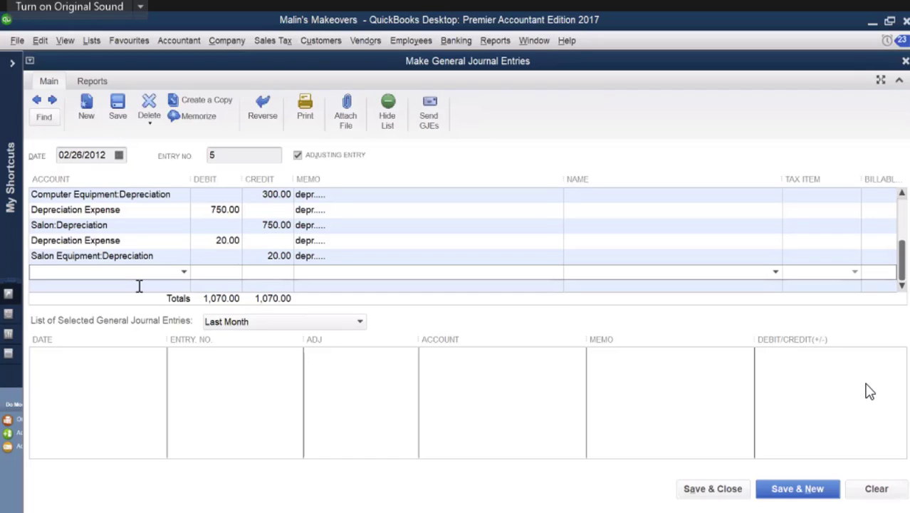
type("Depreciation Expense")
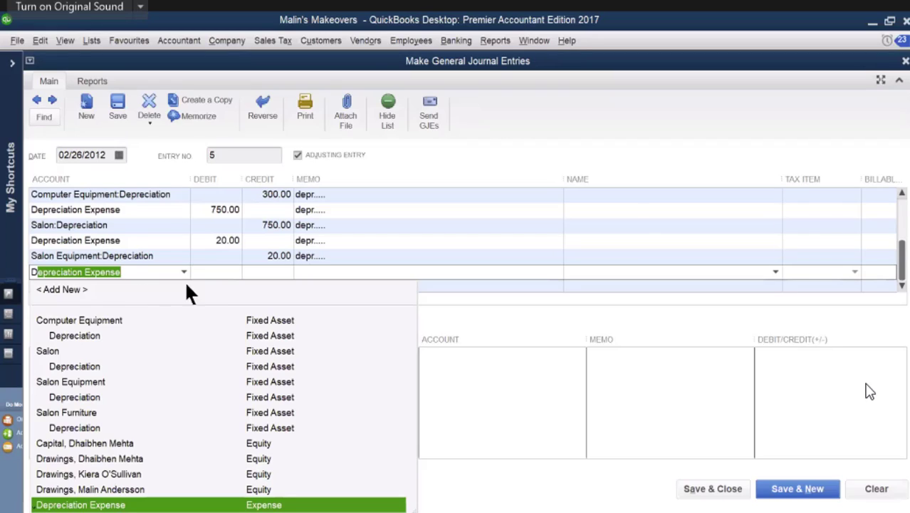
left_click(219, 271)
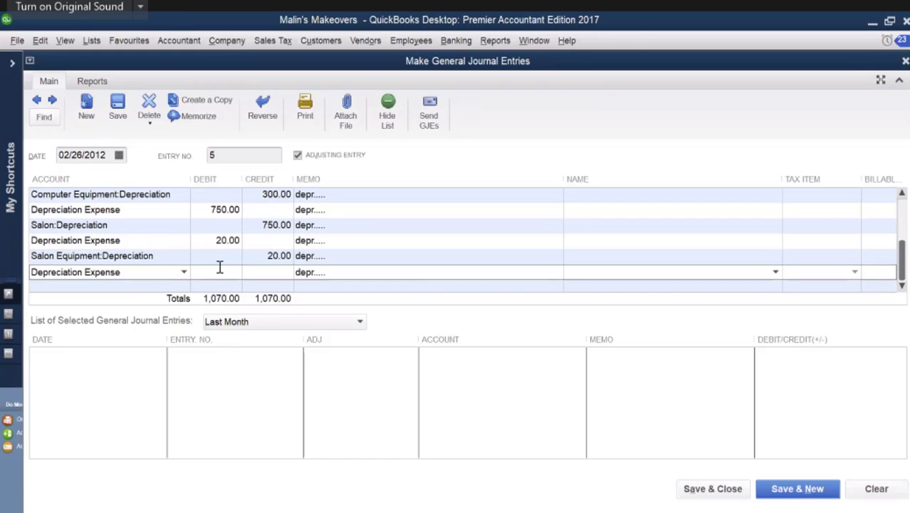
left_click(858, 495)
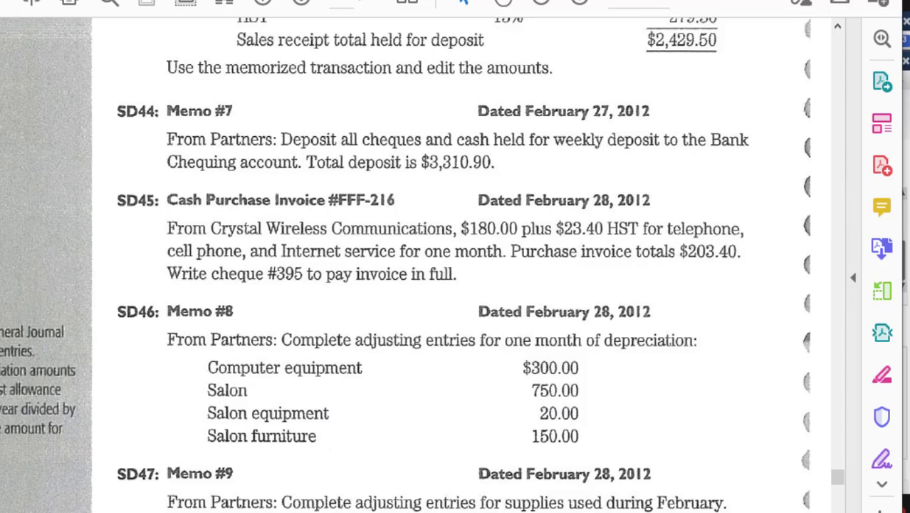
left_click(907, 455)
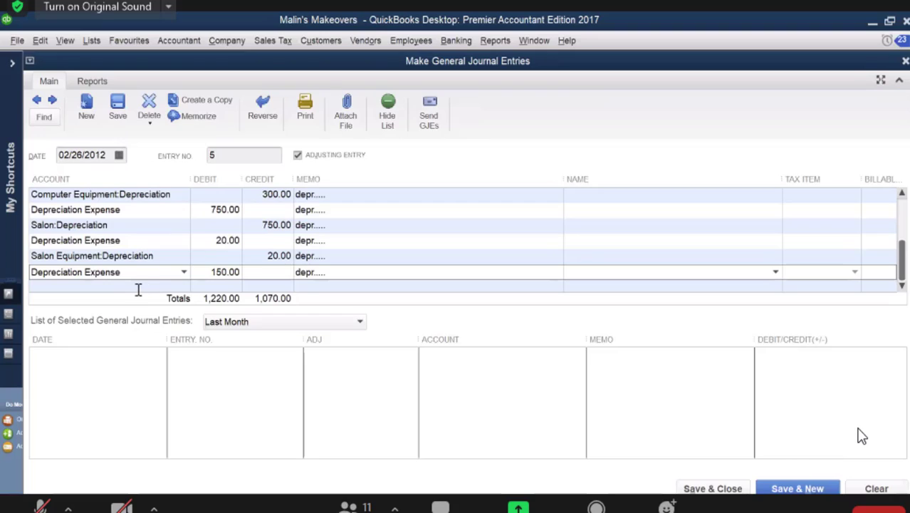
left_click(139, 290)
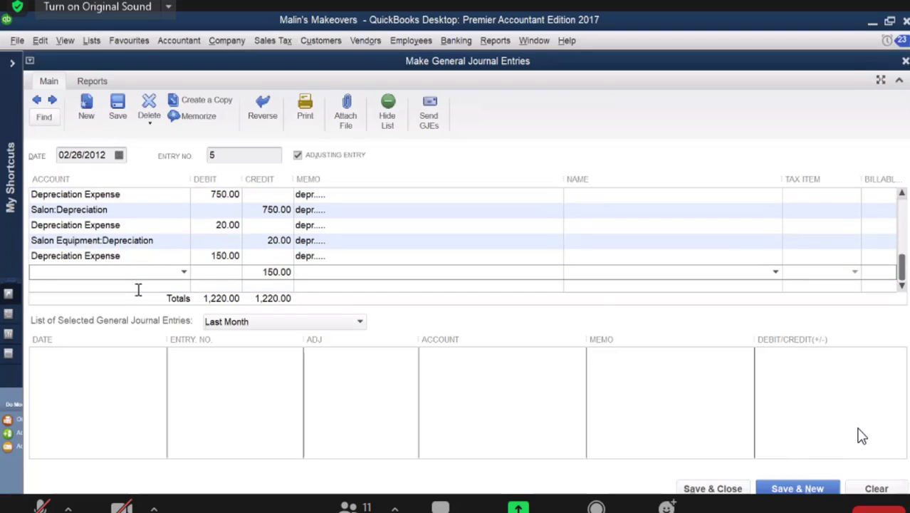
type("S")
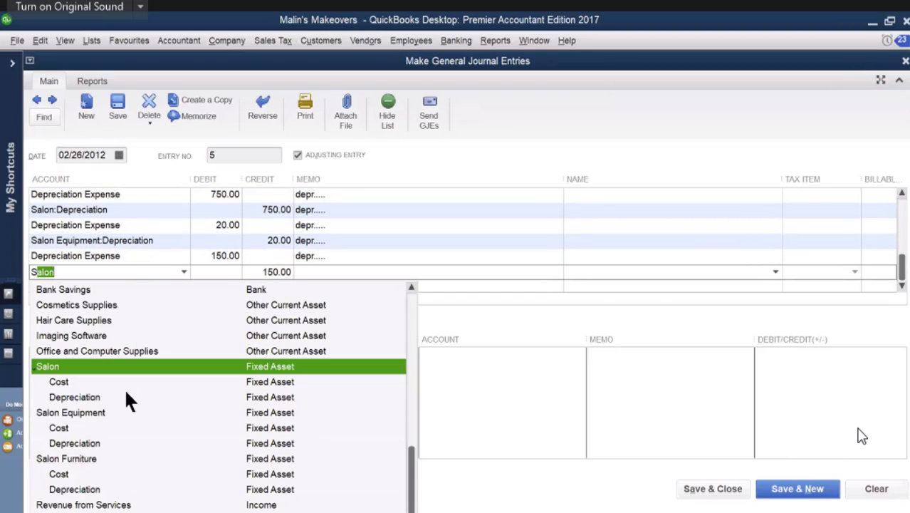
left_click(84, 497)
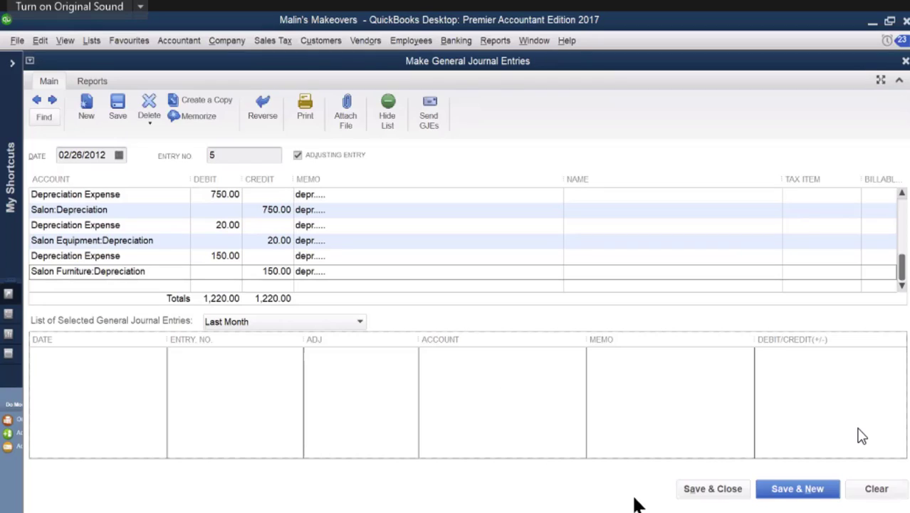
Step: Save the depreciation entry, start a new journal entry, and stop the fixed asset tracking message from displaying in the future
left_click(789, 489)
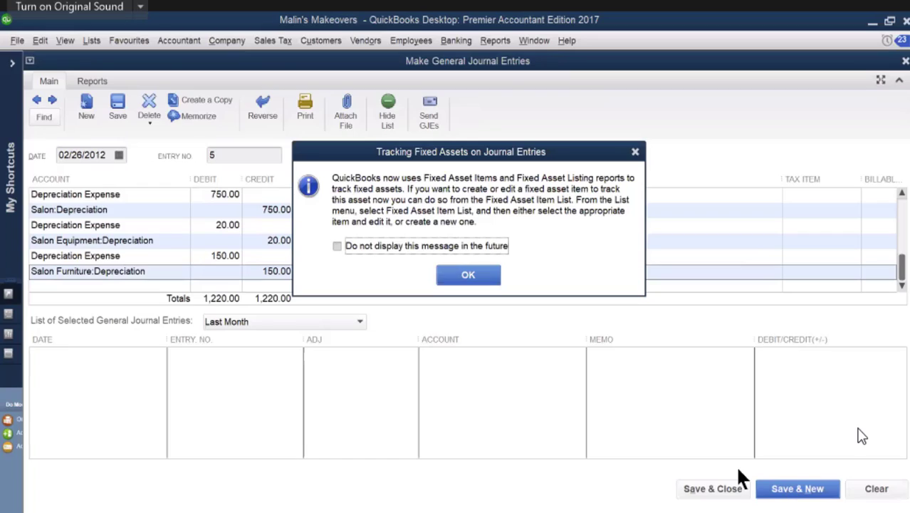
left_click(342, 250)
left_click(457, 274)
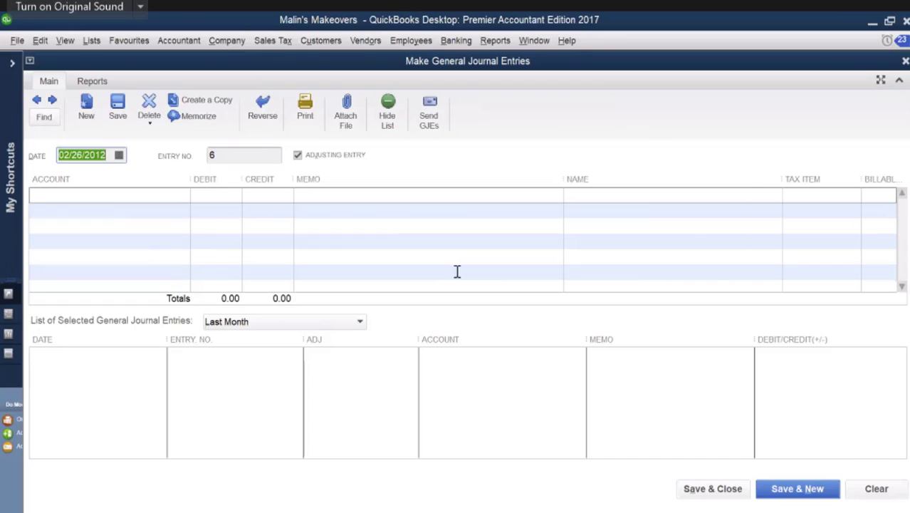
Step: Read the supplies used amounts in Memo #9 (SD47) in the source document PDF and return to QuickBooks
mouse_move(819, 511)
left_click(819, 470)
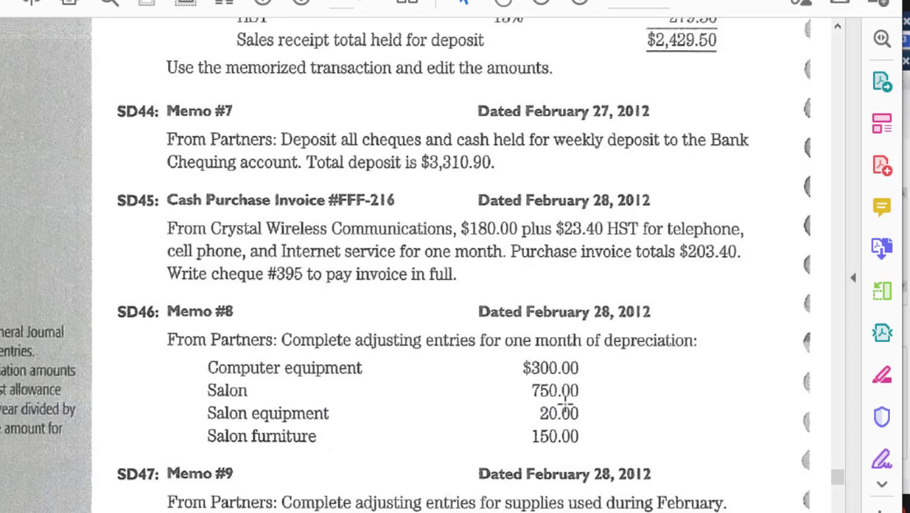
scroll(567, 405, "down", 2)
scroll(566, 404, "down", 5)
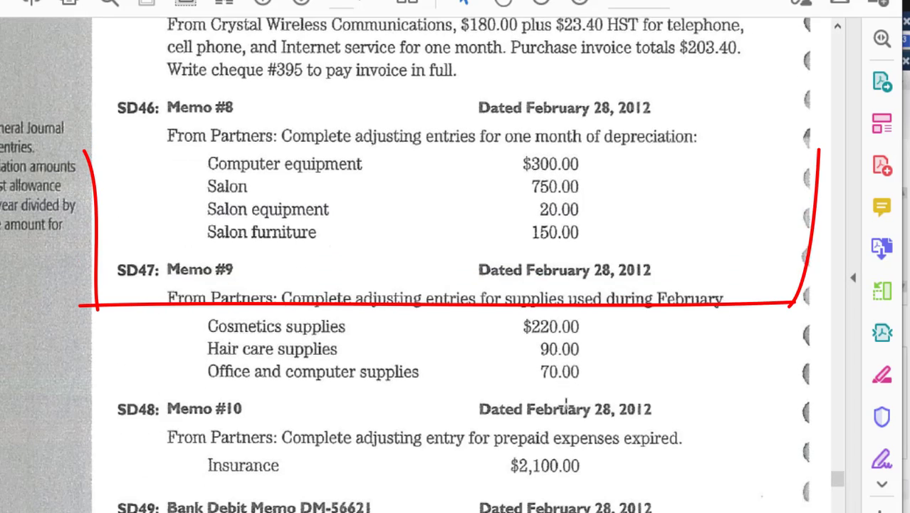
scroll(567, 404, "down", 1)
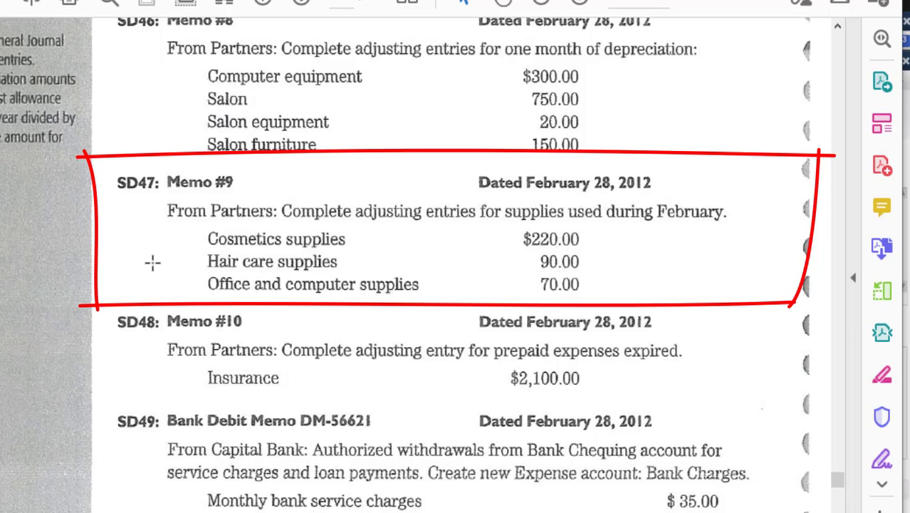
key("Escape")
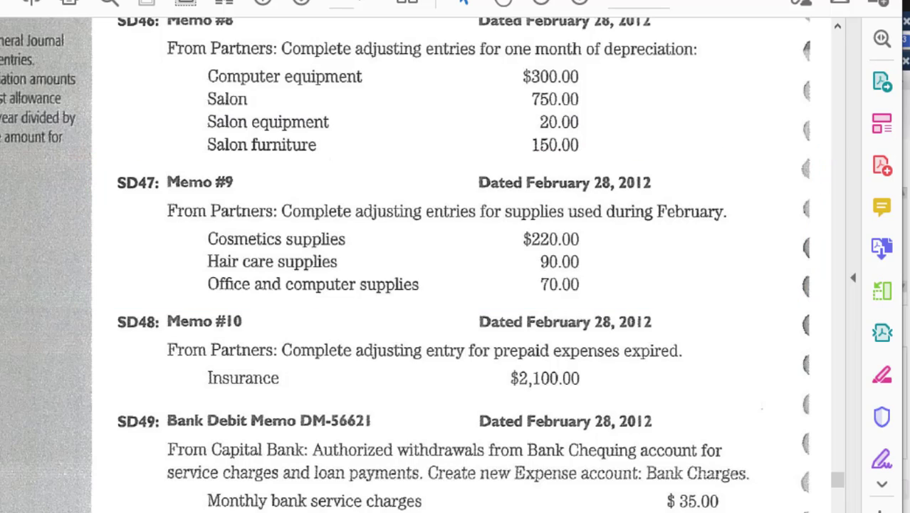
key("alt+Tab")
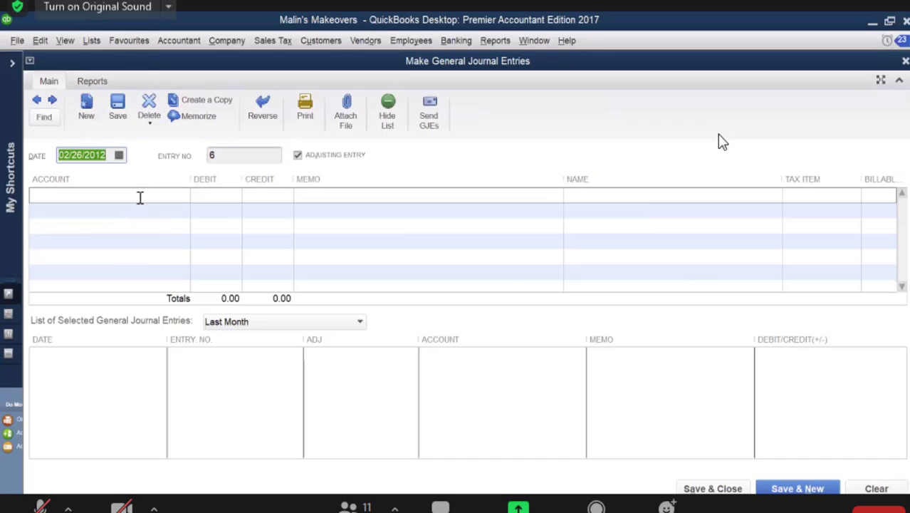
left_click(177, 195)
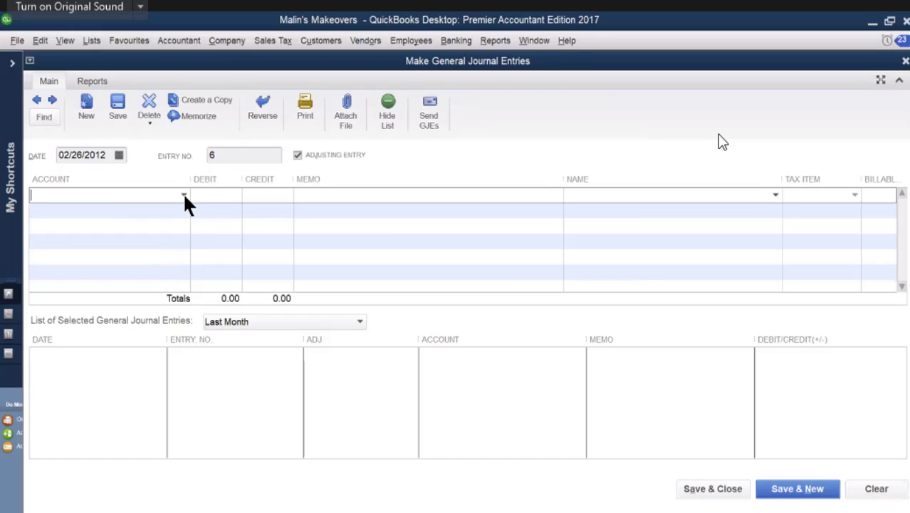
type("Salon")
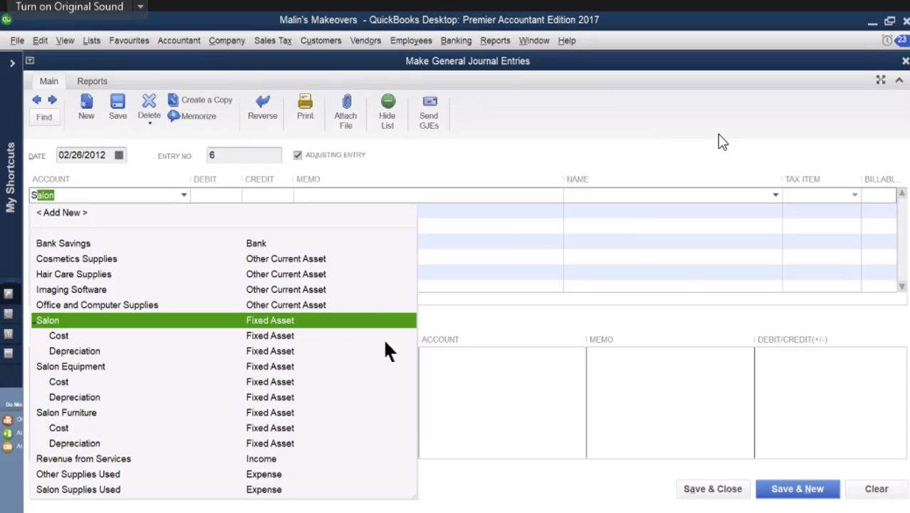
left_click(332, 460)
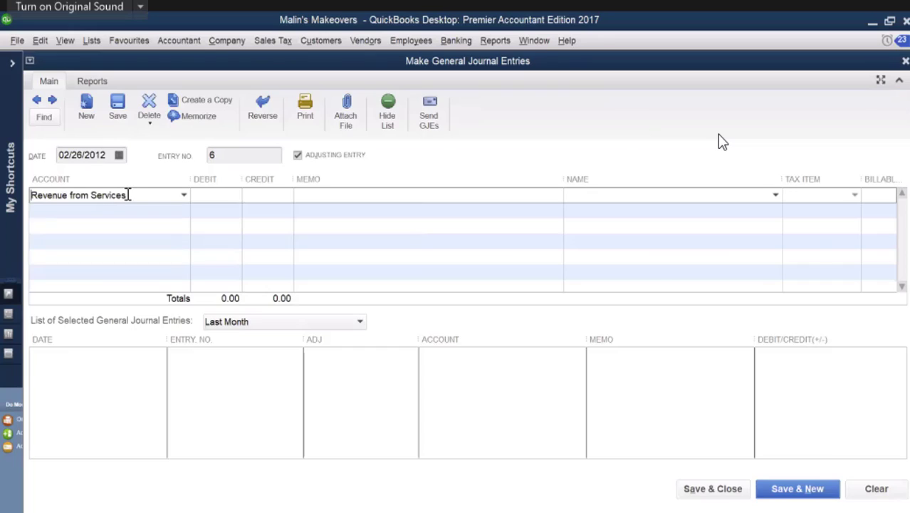
left_click_drag(130, 195, 3, 201)
key("BackSpace")
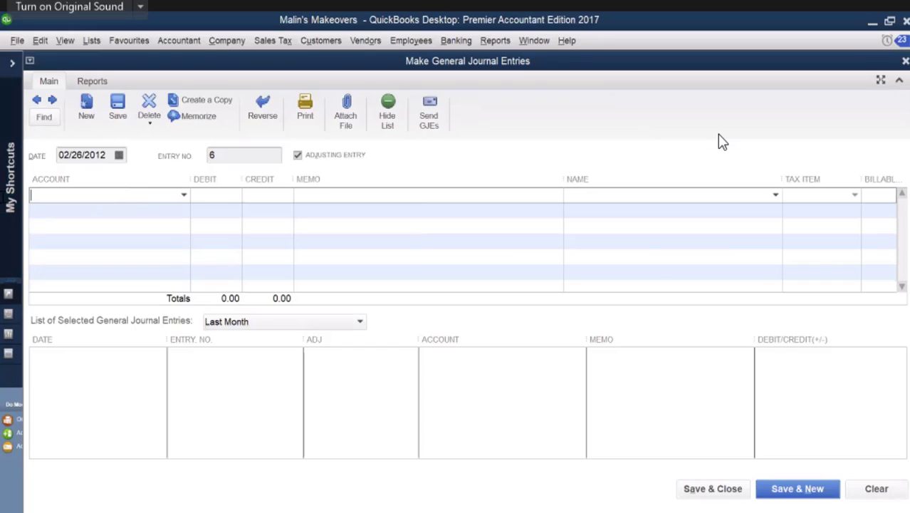
Step: Enter Salon Supplies Used on the first journal line with a 220.00 debit and the memo "cosmatic..."
left_click(184, 195)
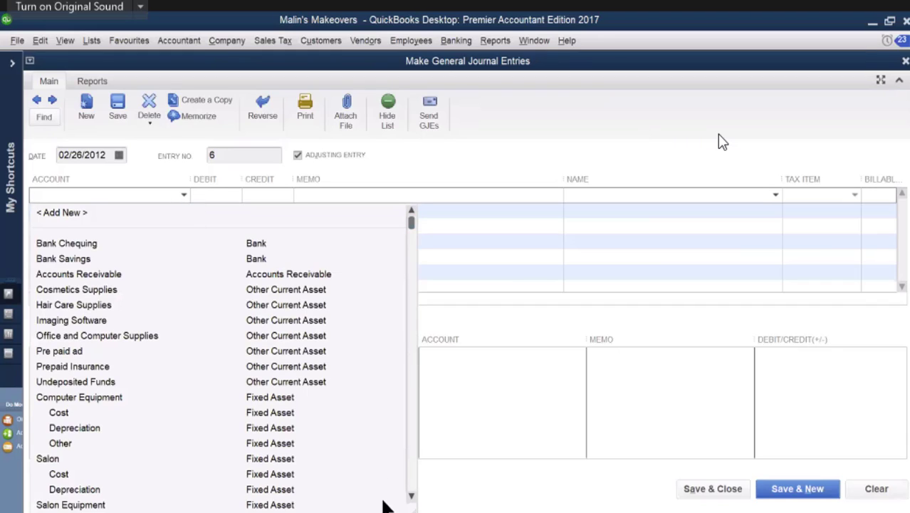
left_click_drag(411, 497, 411, 496)
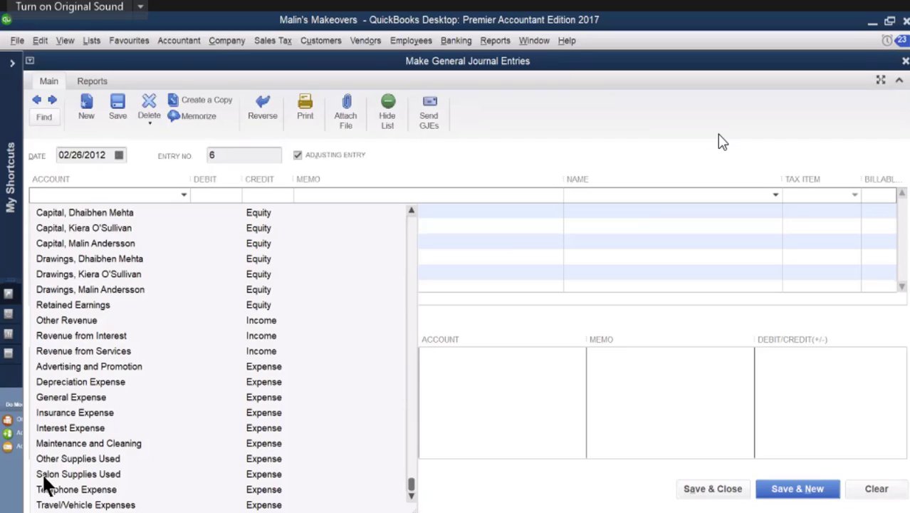
left_click(61, 477)
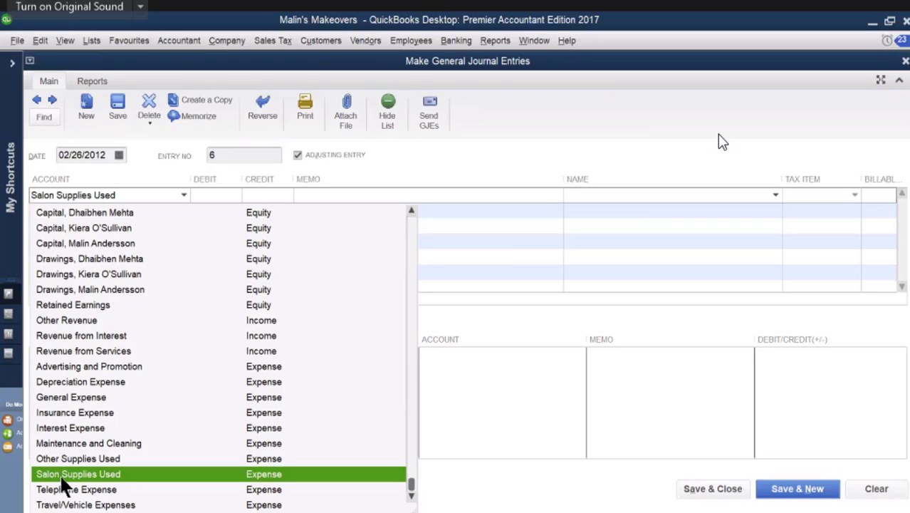
left_click(61, 477)
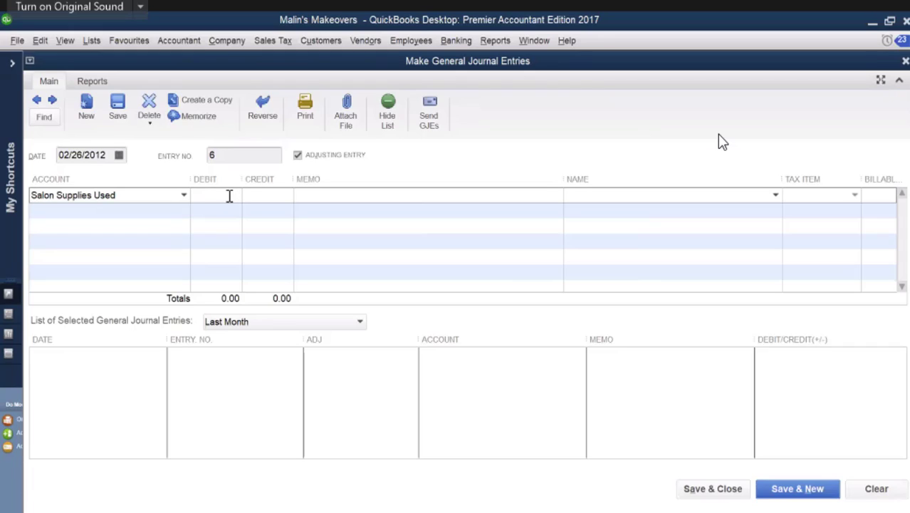
type("220")
left_click(302, 195)
type("cosmatic...")
Step: Credit 220.00 to Cosmetics Supplies on the second journal line
left_click(178, 211)
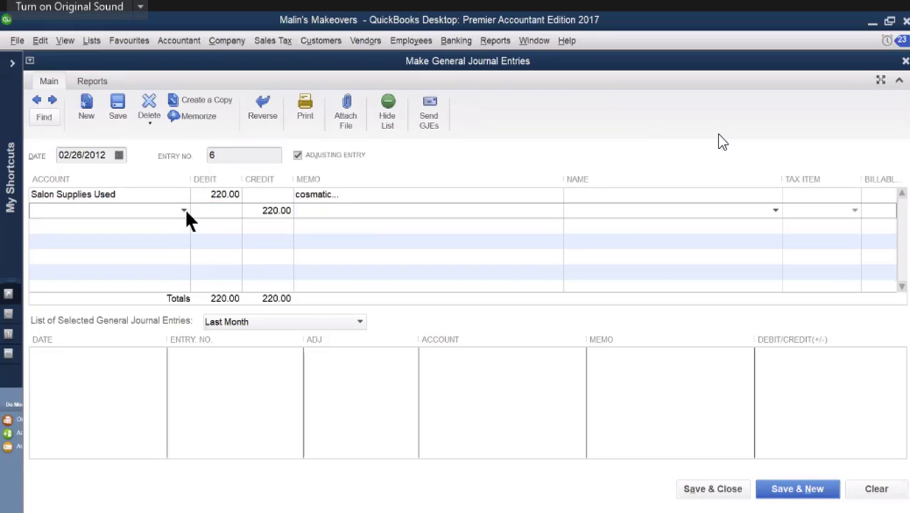
type("C")
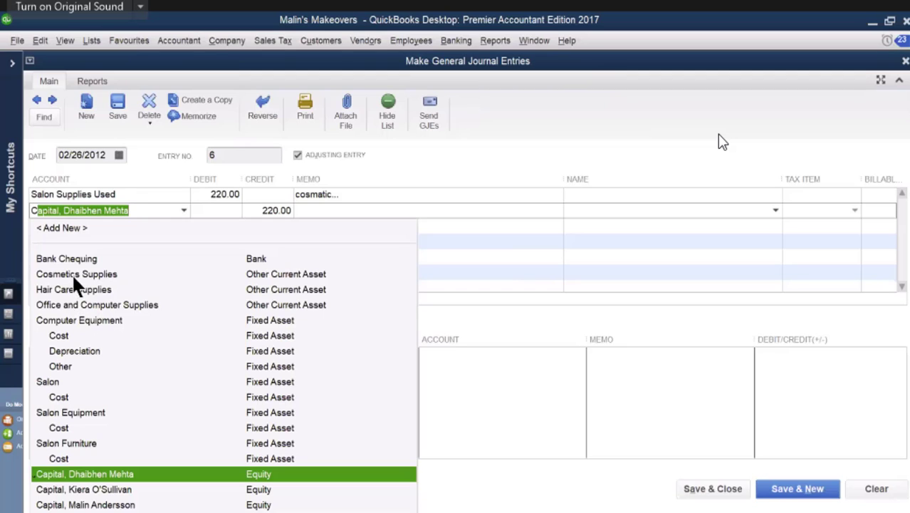
left_click(91, 274)
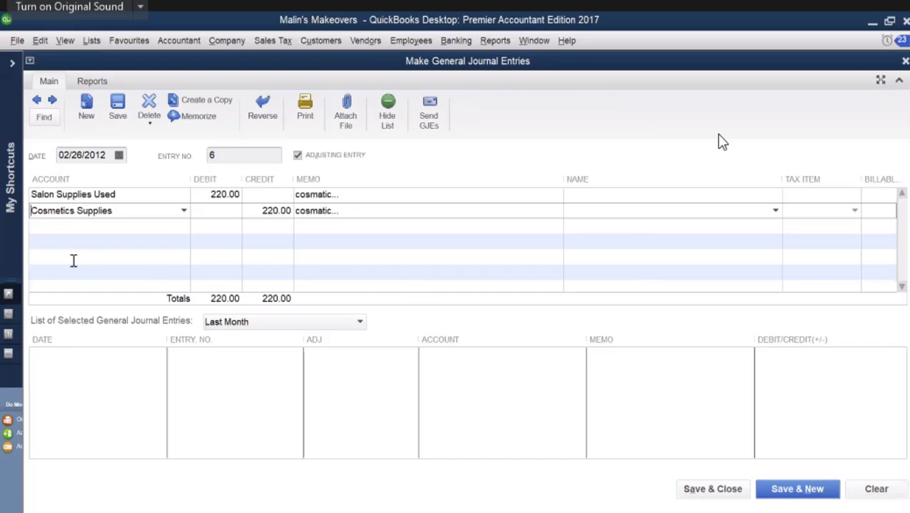
Step: Debit 90.00 to Salon Supplies Used on the third journal line
left_click(51, 227)
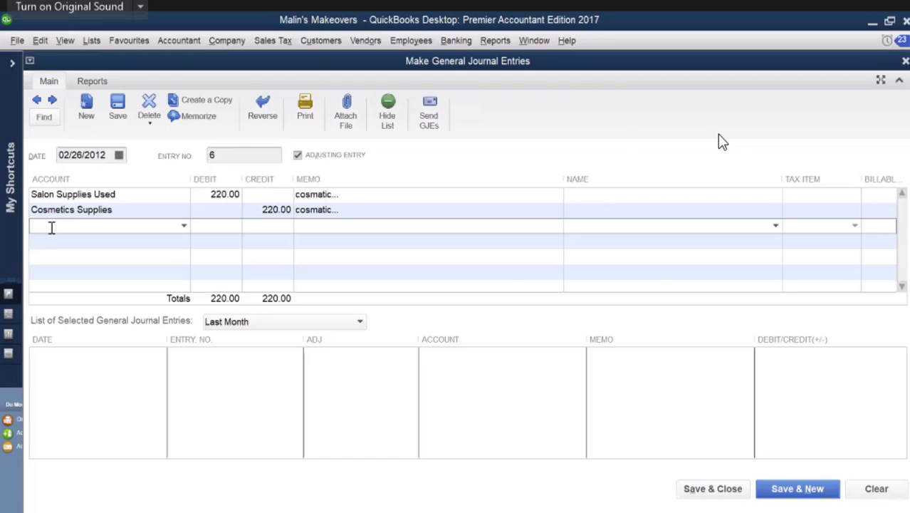
type("Salon")
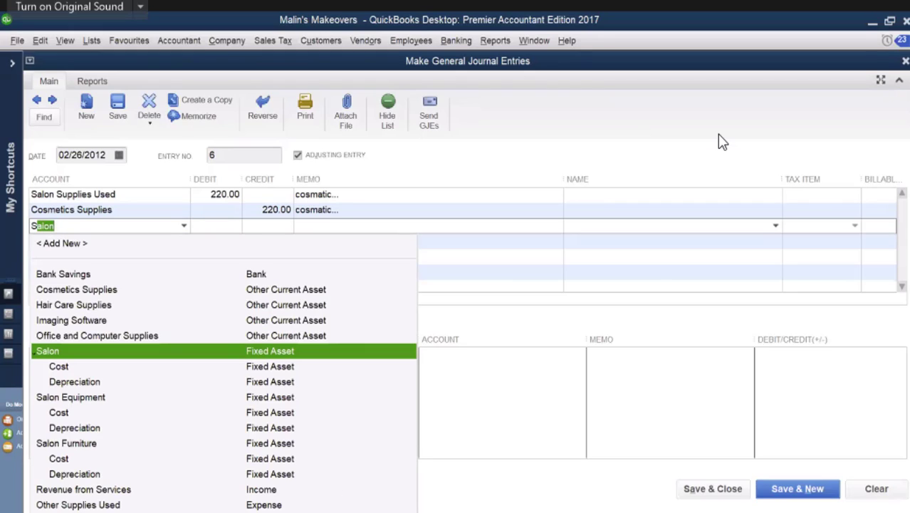
left_click(75, 512)
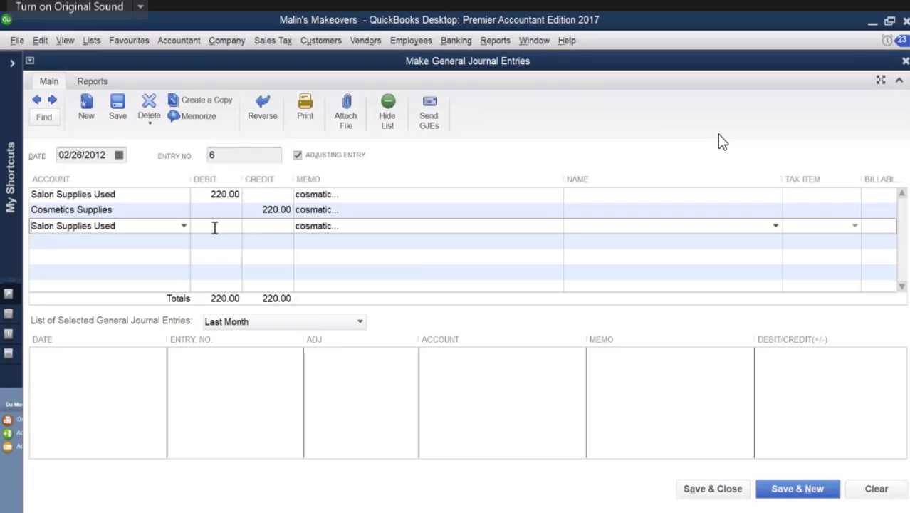
left_click(214, 227)
type("90")
Step: Change the memo on the third journal line to "saloon supp.."
left_click_drag(299, 228, 334, 227)
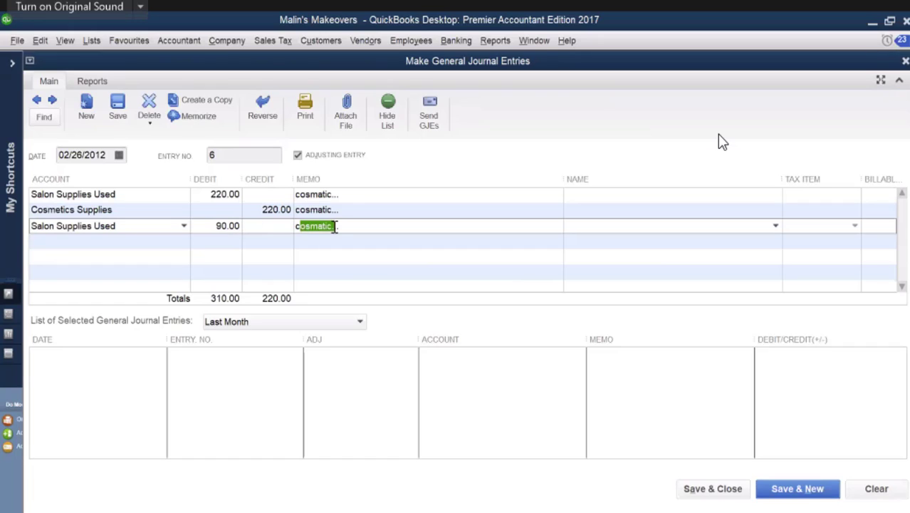
key("BackSpace")
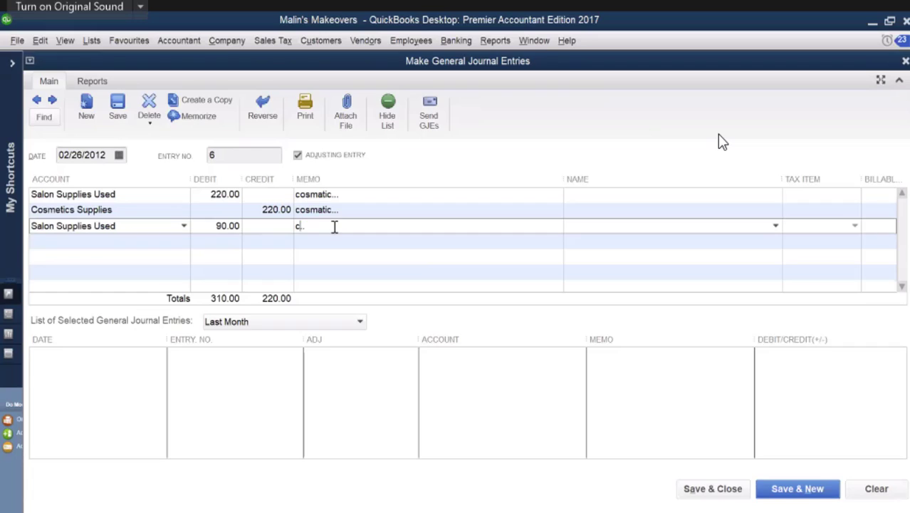
key("BackSpace")
type("saloon supp")
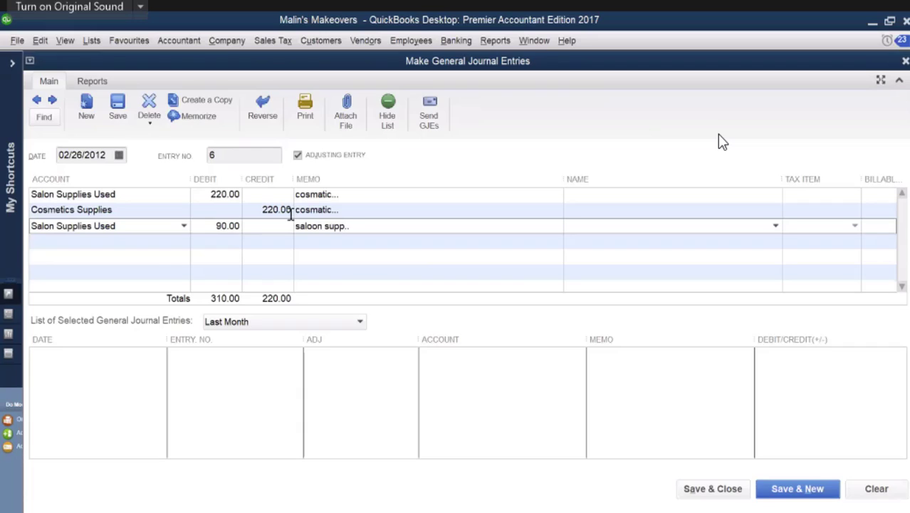
Step: Credit 90.00 to Hair Care Supplies on the fourth journal line and move to the fifth line
left_click(122, 242)
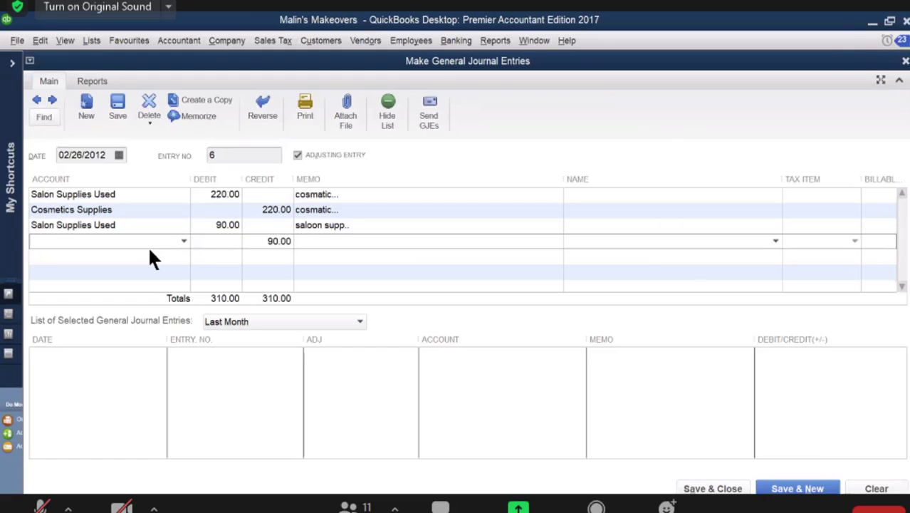
type("Hair Care Supplies")
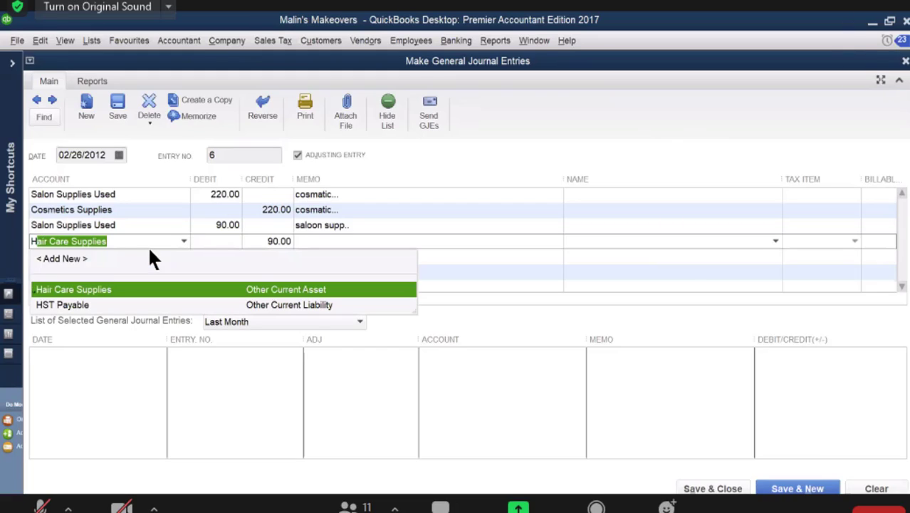
left_click(125, 289)
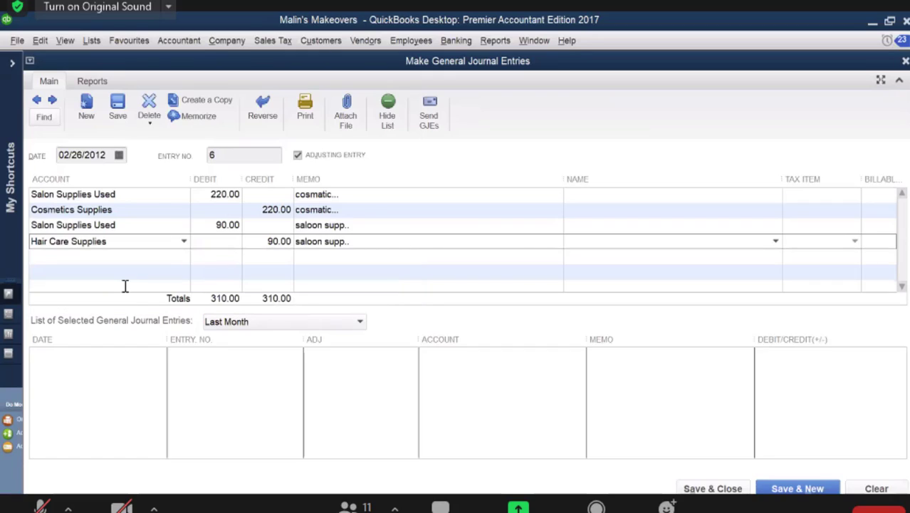
left_click(87, 258)
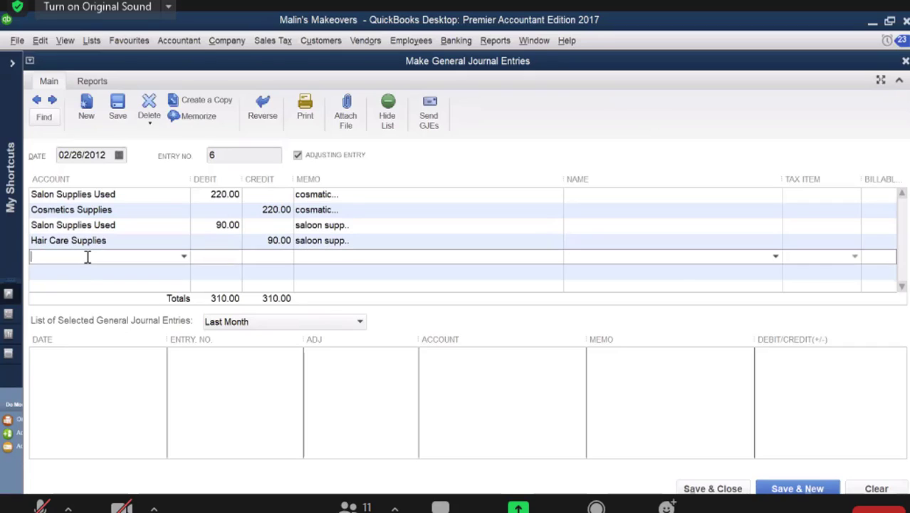
type("Capital, Dhaibhen Mehta")
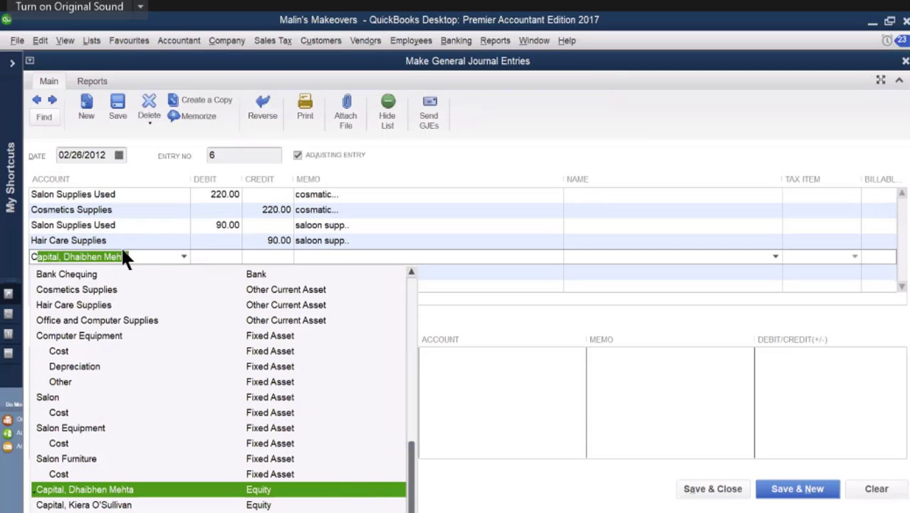
left_click_drag(131, 256, 2, 259)
key("BackSpace")
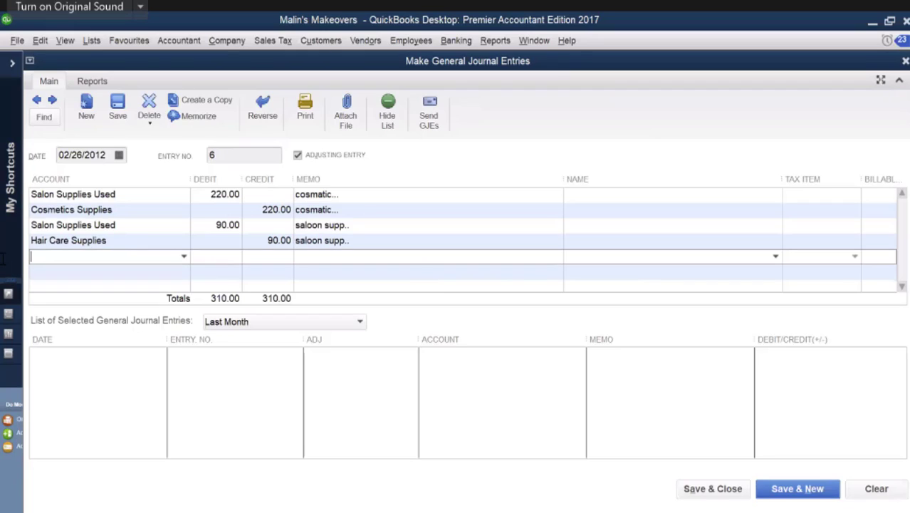
Step: Choose Other Supplies Used on the fifth journal line, check the amount in the source document PDF, and enter a 70.00 debit
left_click(184, 255)
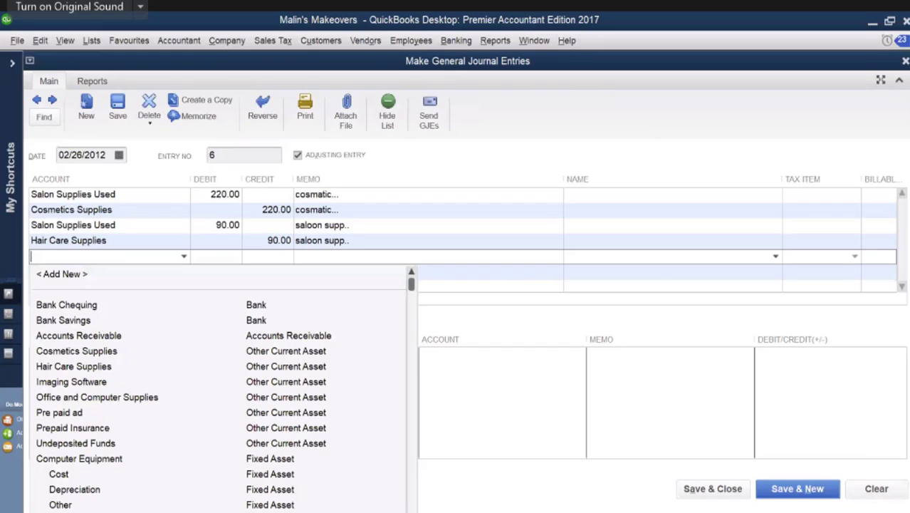
scroll(221, 390, "down", 10)
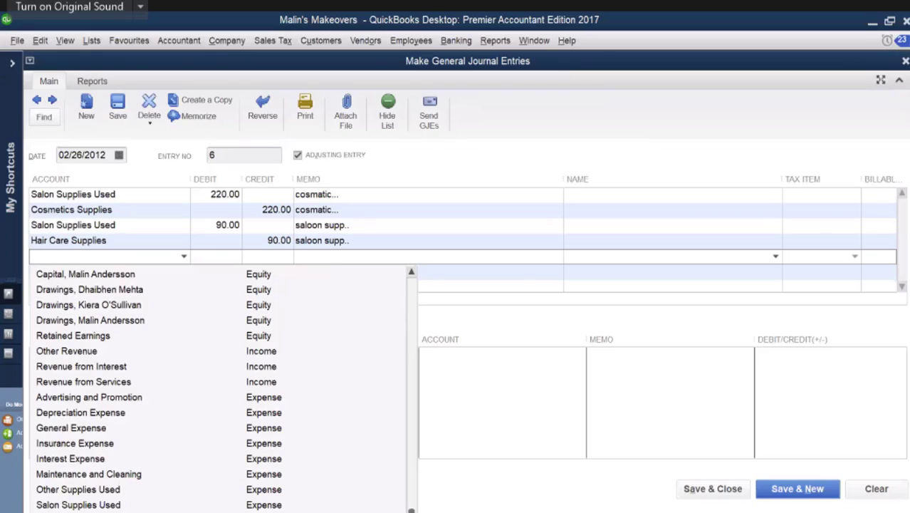
left_click(97, 490)
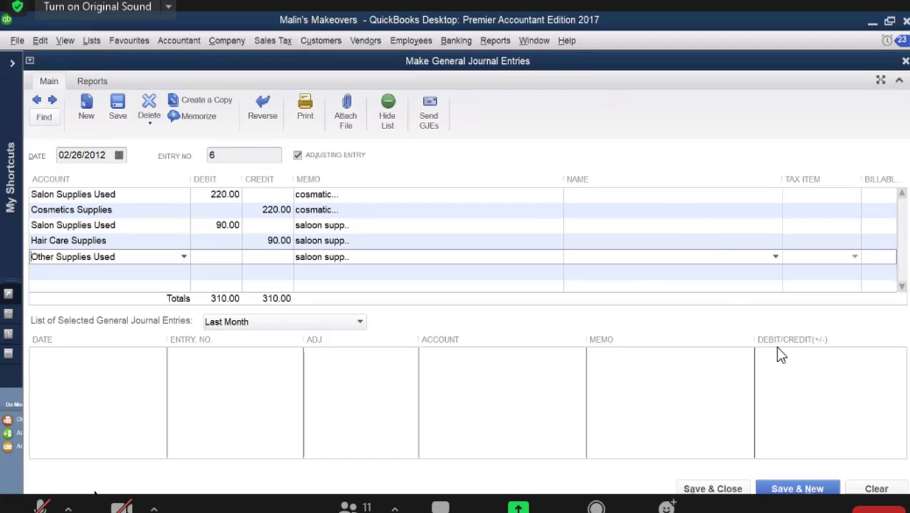
mouse_move(829, 511)
left_click(827, 463)
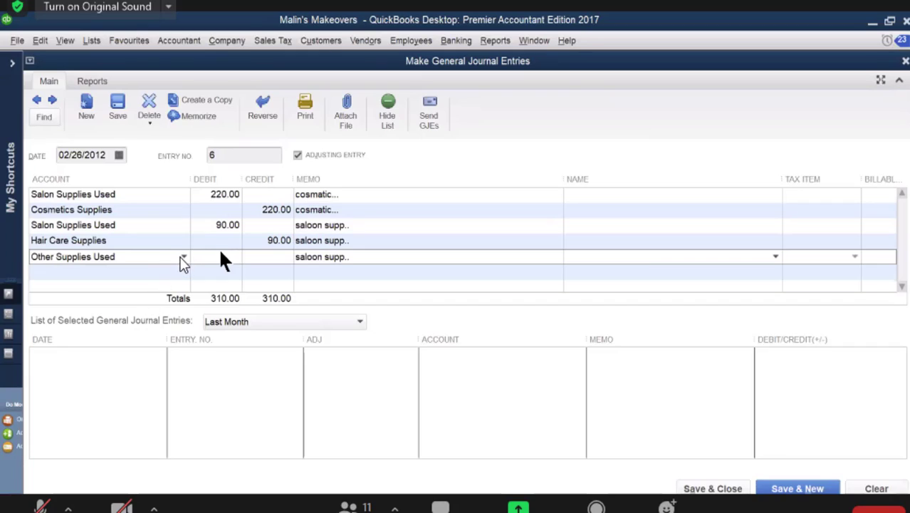
type("70")
Step: Credit 70.00 to Office and Computer Supplies on the sixth journal line, and save the supplies entry to start a new one
left_click(107, 271)
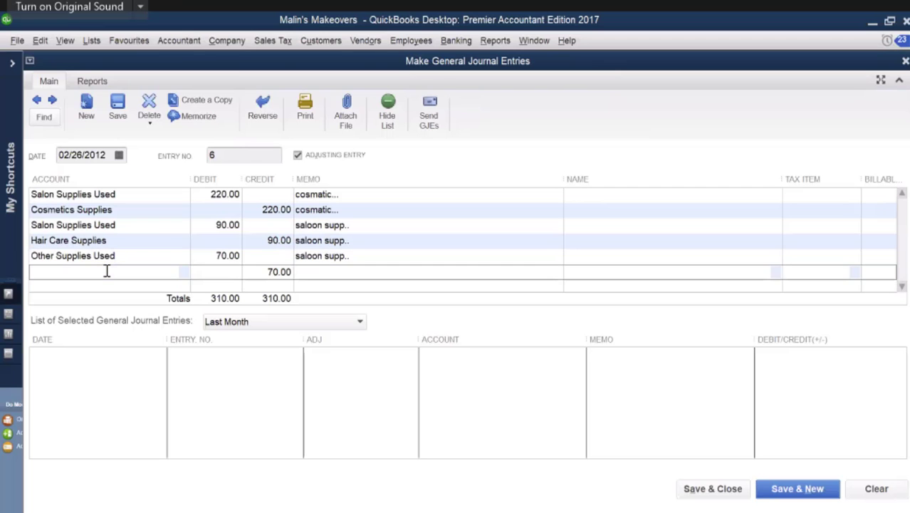
left_click(862, 502)
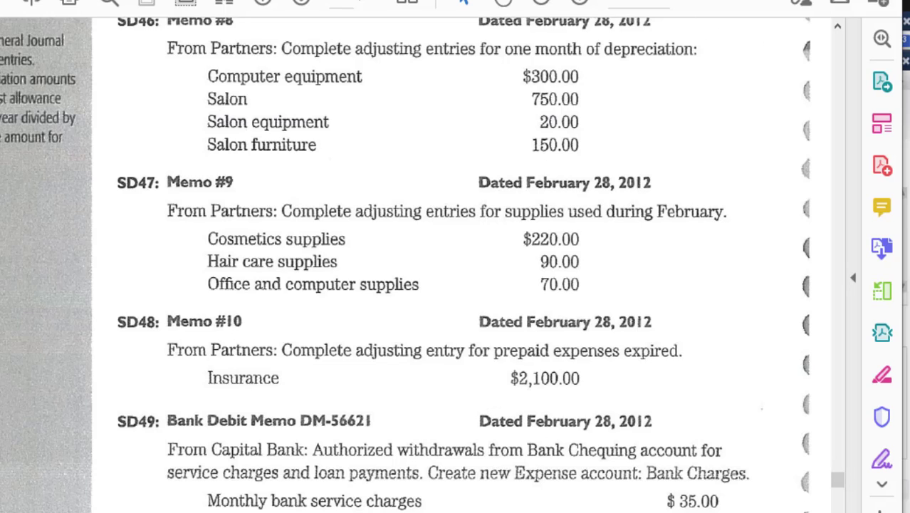
key("alt+Tab")
type("O")
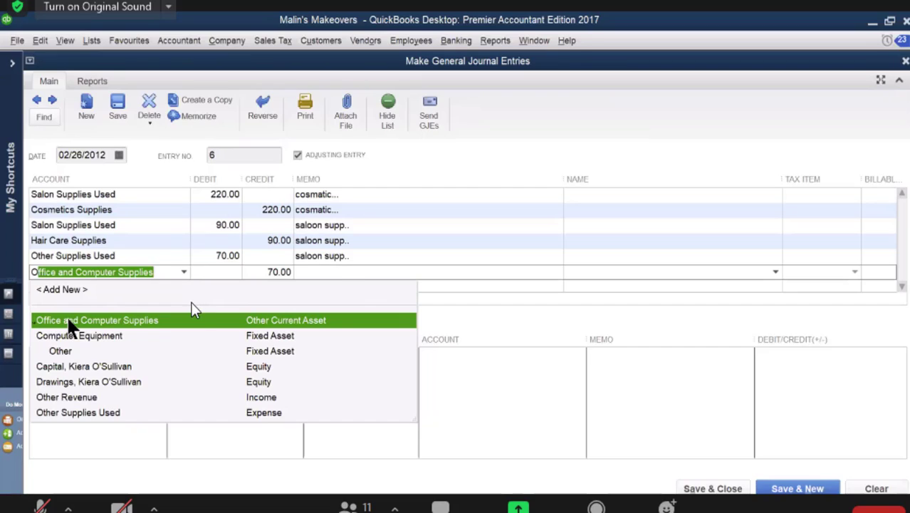
left_click(70, 327)
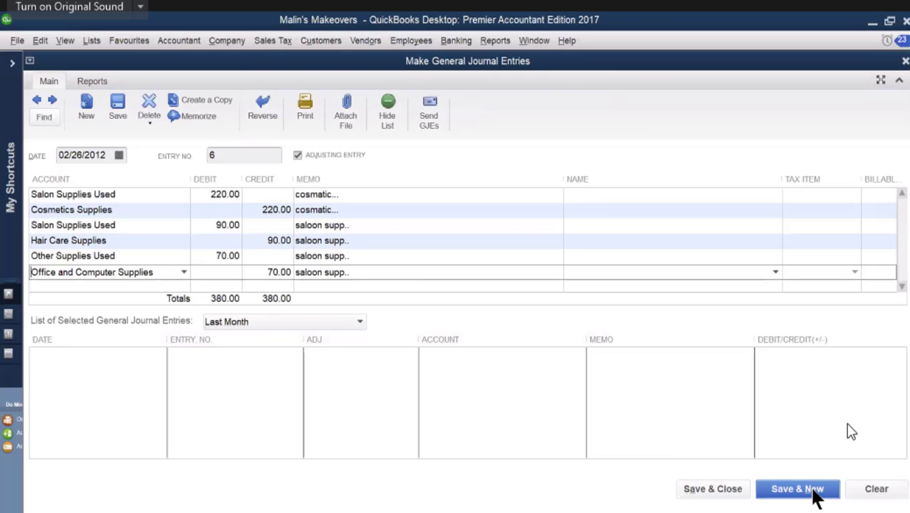
left_click(798, 489)
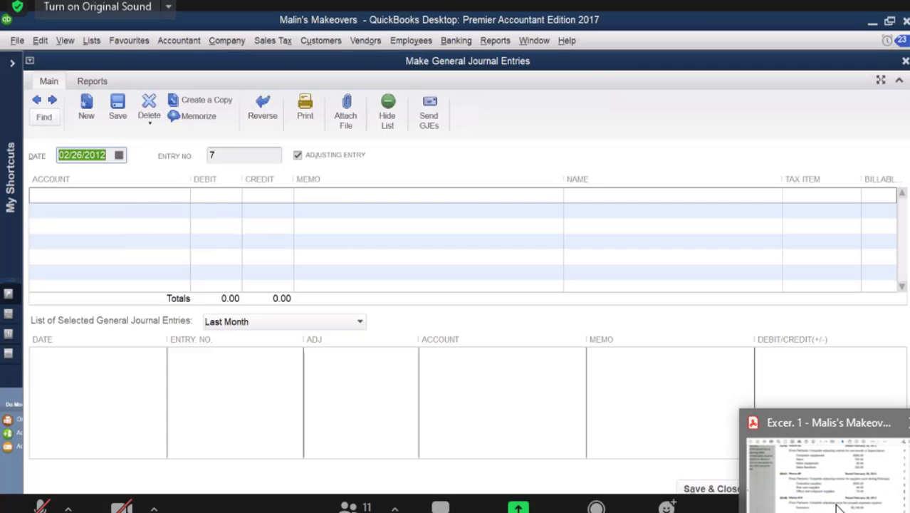
Step: Switch to the source document PDF, read the prepaid insurance adjustment in Memo #10 (SD48), and return to QuickBooks
left_click(819, 435)
scroll(331, 375, "down", 4)
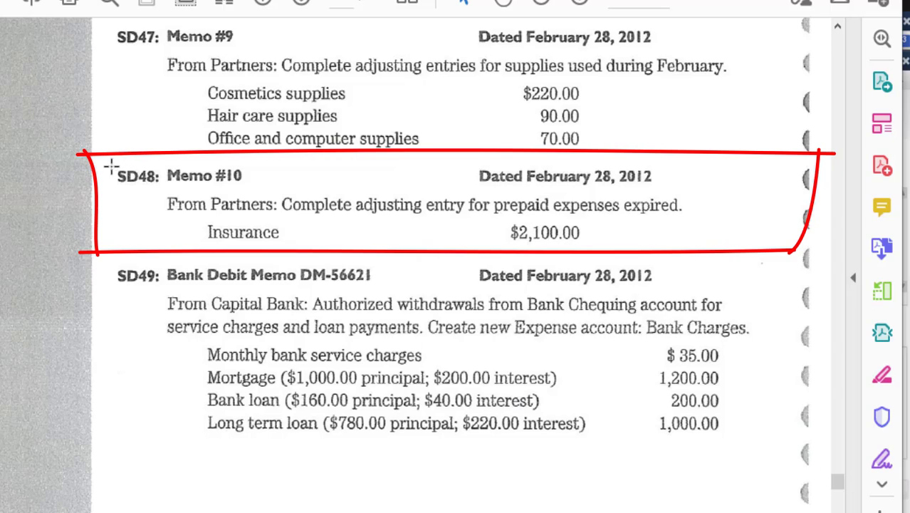
left_click_drag(105, 154, 758, 261)
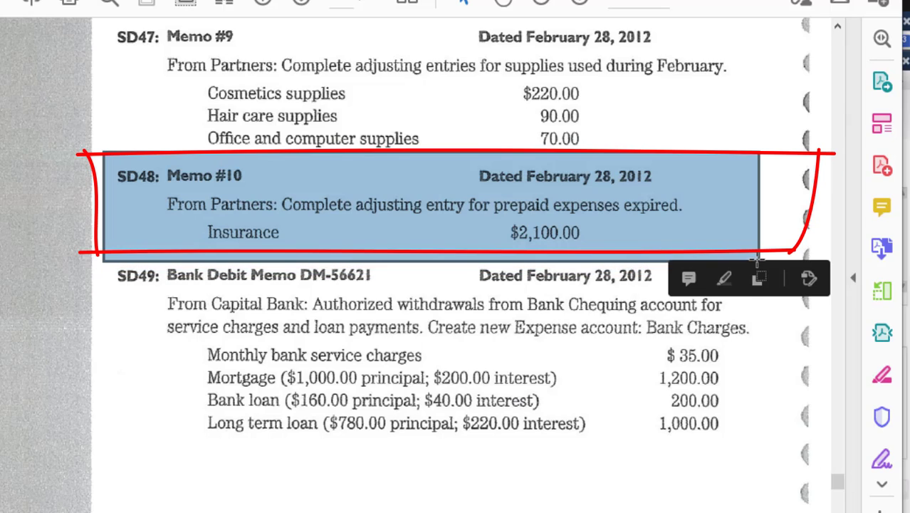
left_click(626, 492)
left_click(596, 470)
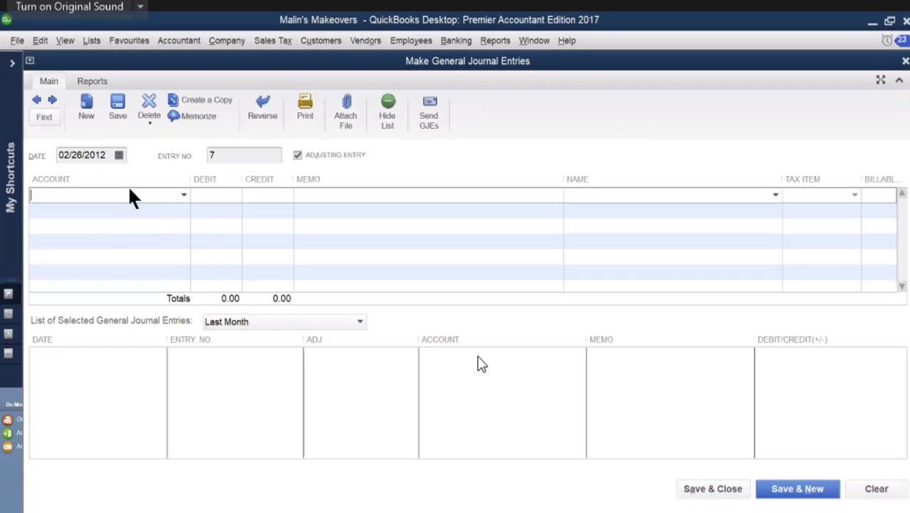
Step: Debit 2,100.00 to Insurance Expense on the first journal line with the memo "ins"
type("Imaging Software")
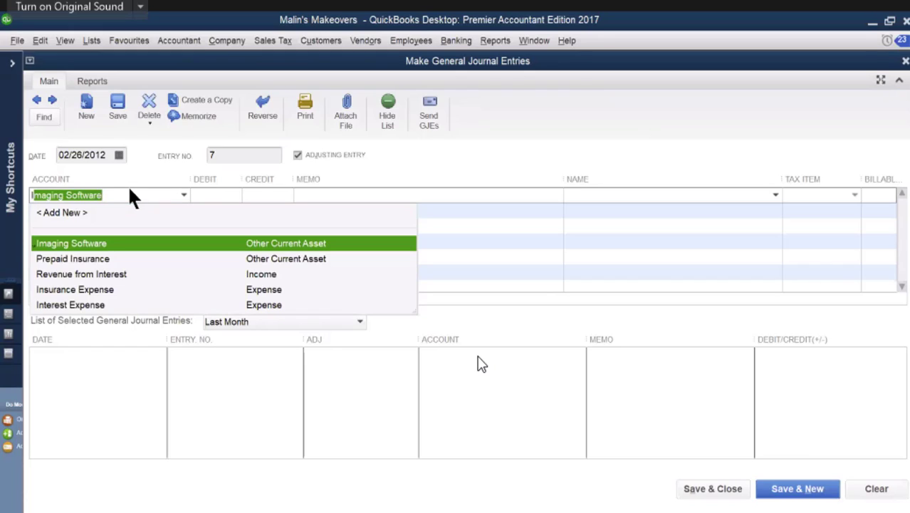
left_click(97, 290)
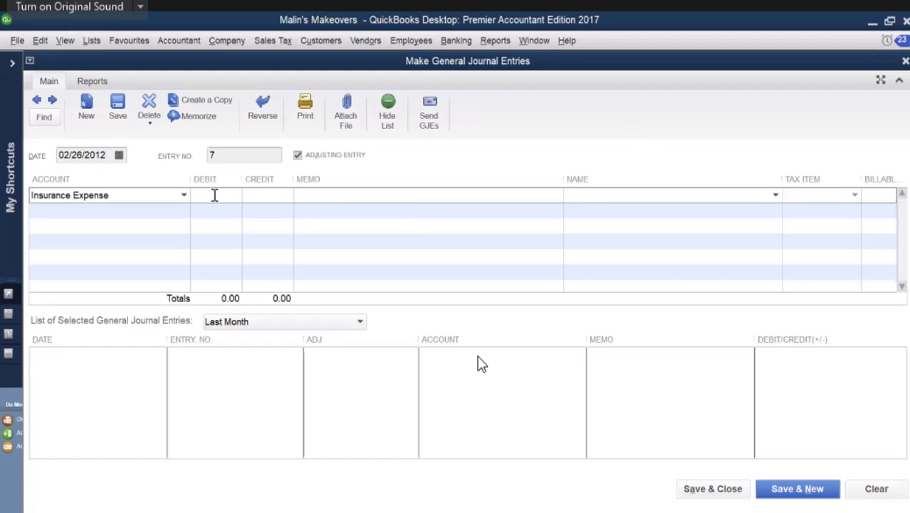
type("2100")
key("Tab")
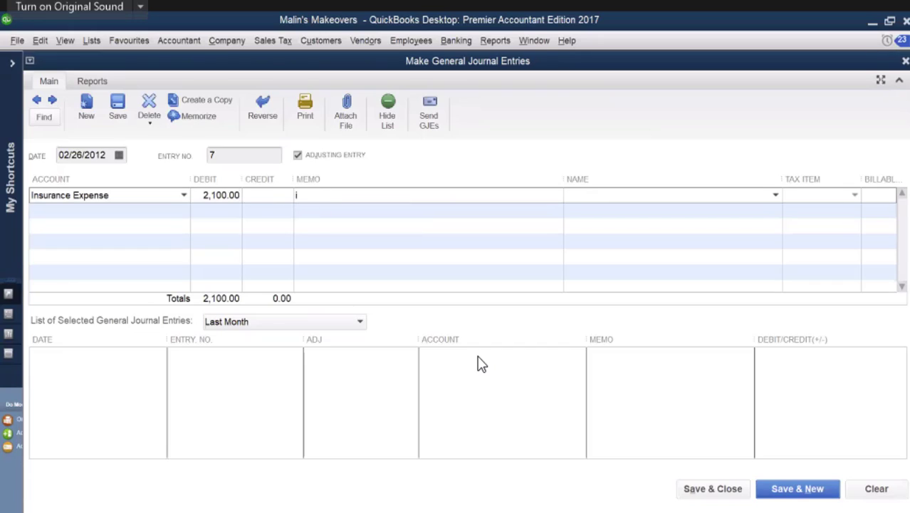
type("ins")
Step: Credit 2,100.00 to Prepaid Insurance on the second journal line, and save and close the entry
left_click(180, 210)
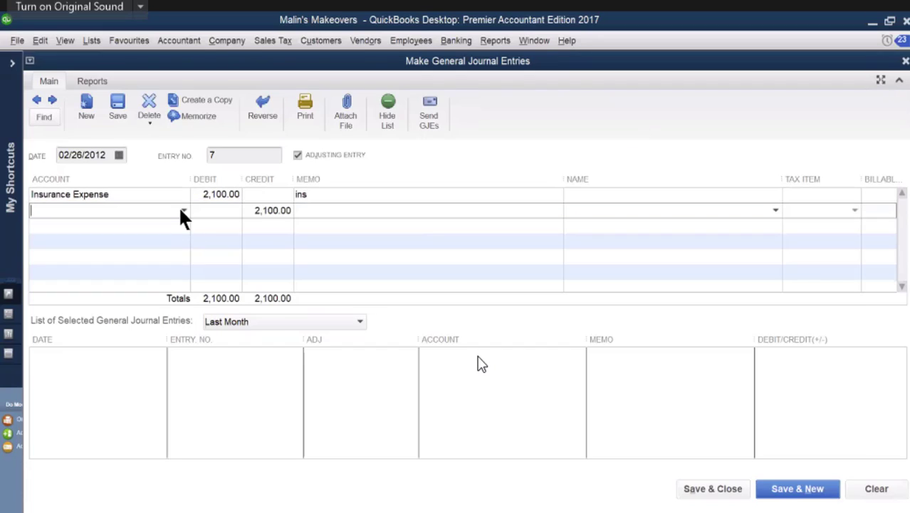
type("Imaging Software")
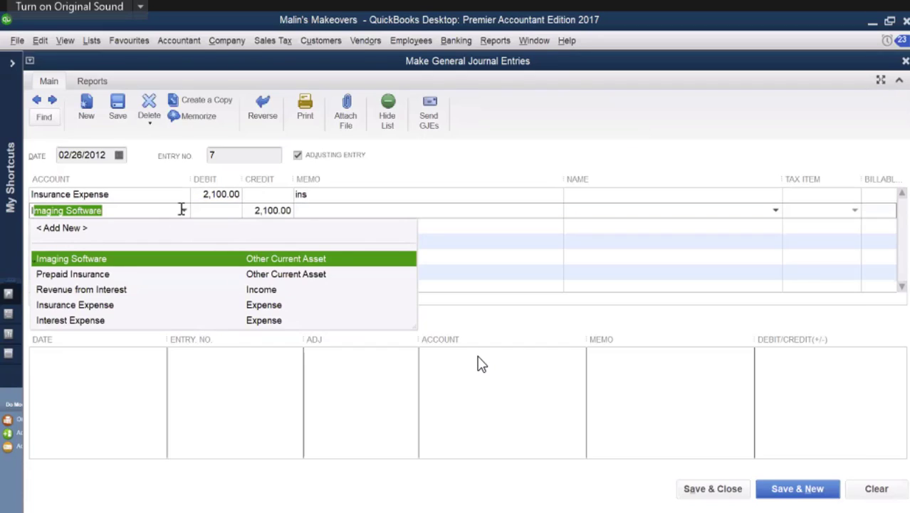
left_click(88, 273)
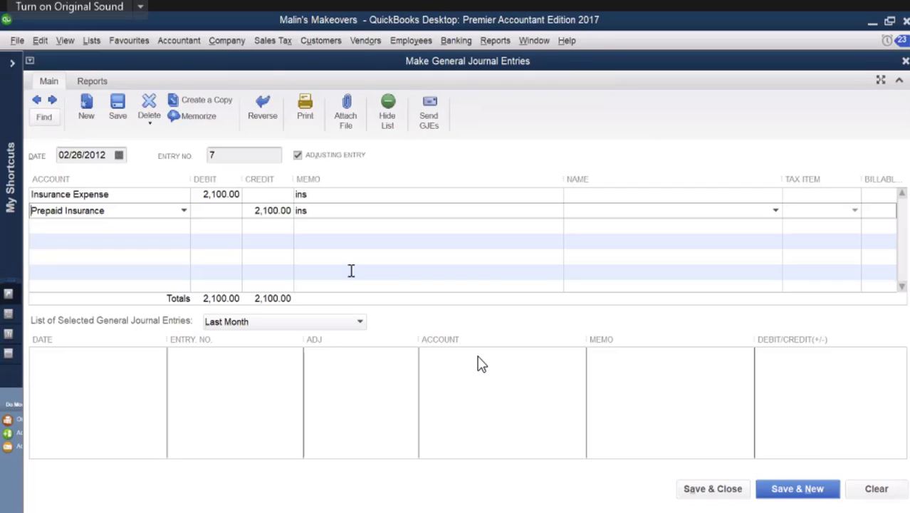
left_click(710, 490)
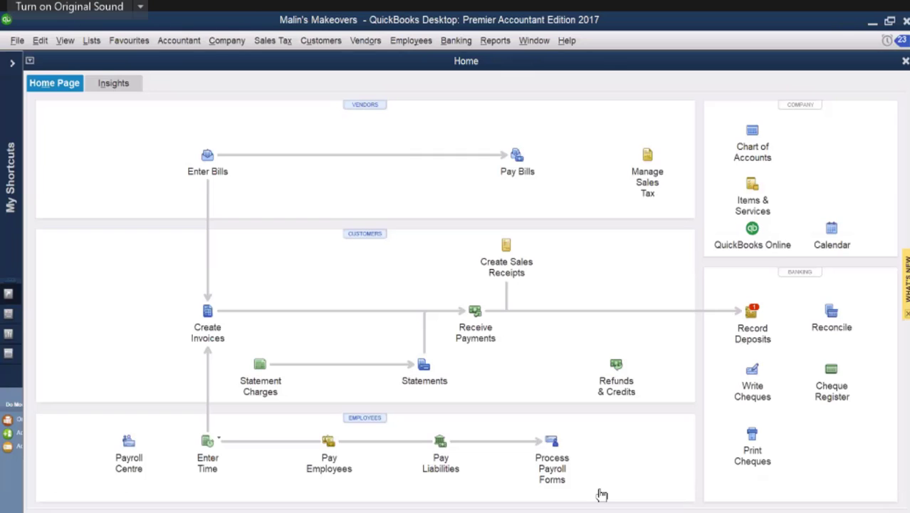
Step: Switch to the source document PDF and read the bank charges and loan payments in Bank Debit Memo DM-56621 (SD49)
mouse_move(826, 512)
left_click(838, 488)
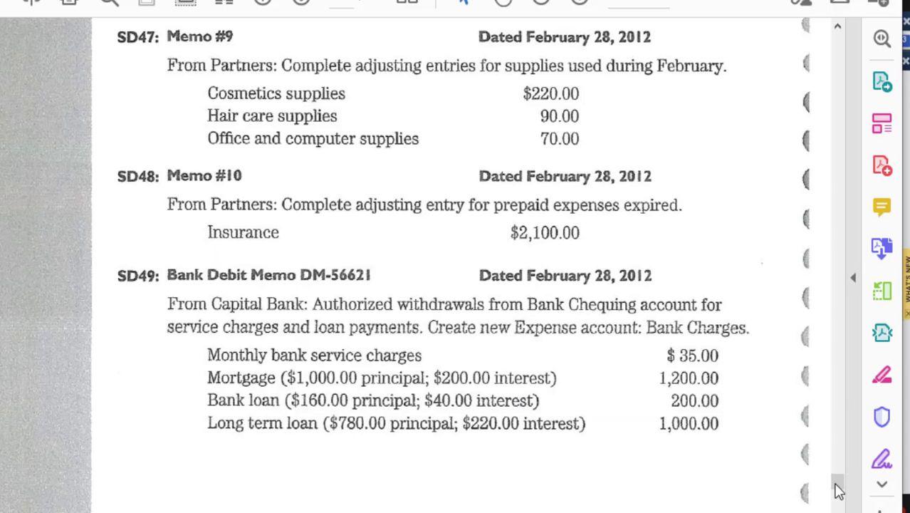
scroll(532, 422, "down", 2)
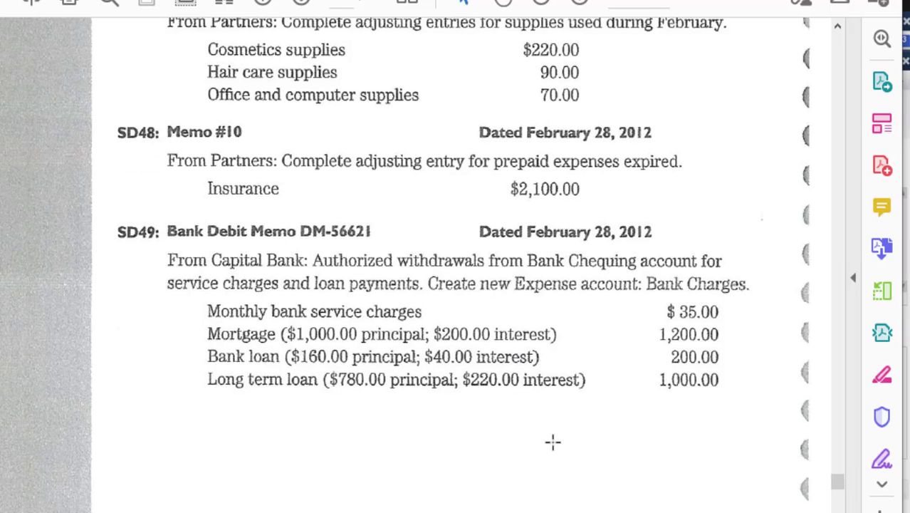
scroll(588, 464, "down", 2)
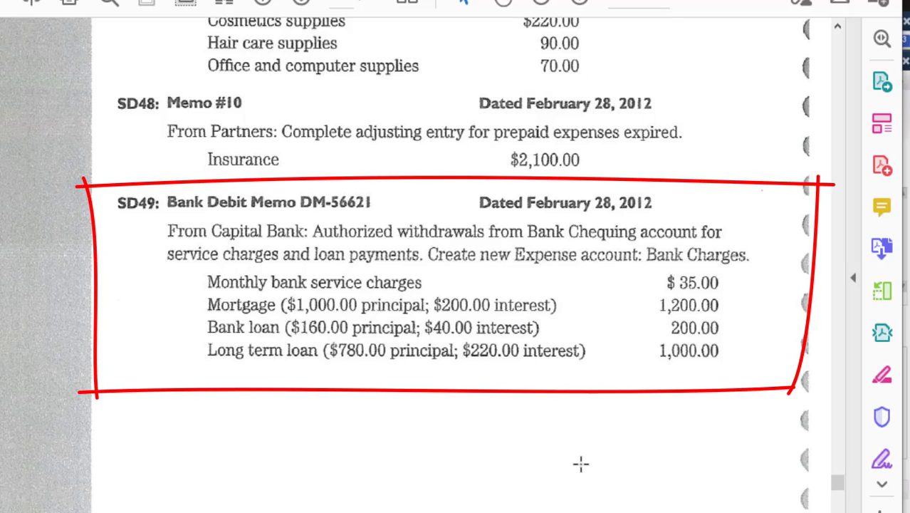
left_click_drag(112, 203, 399, 219)
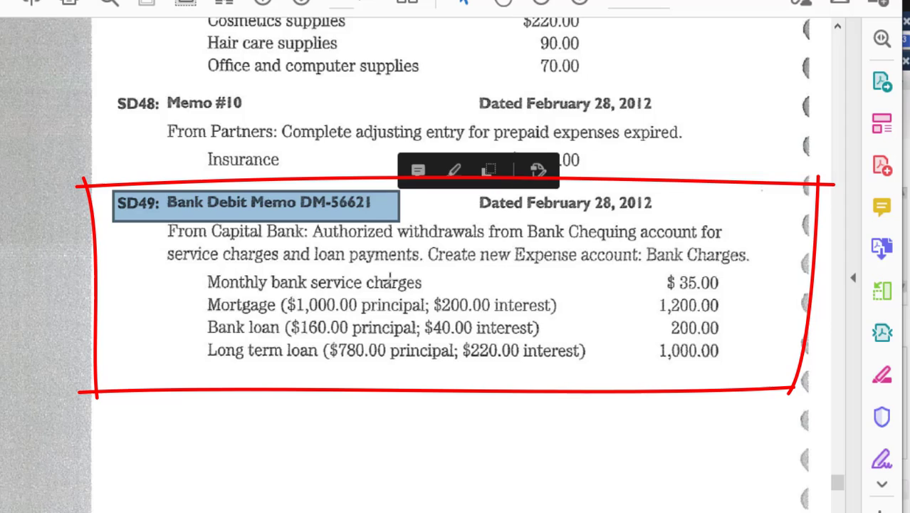
Step: Read Memo #11 (SD50) and Bank Credit Memo CM-89211 (SD51) in the source document PDF, and return to QuickBooks
left_click(390, 408)
left_click(390, 408)
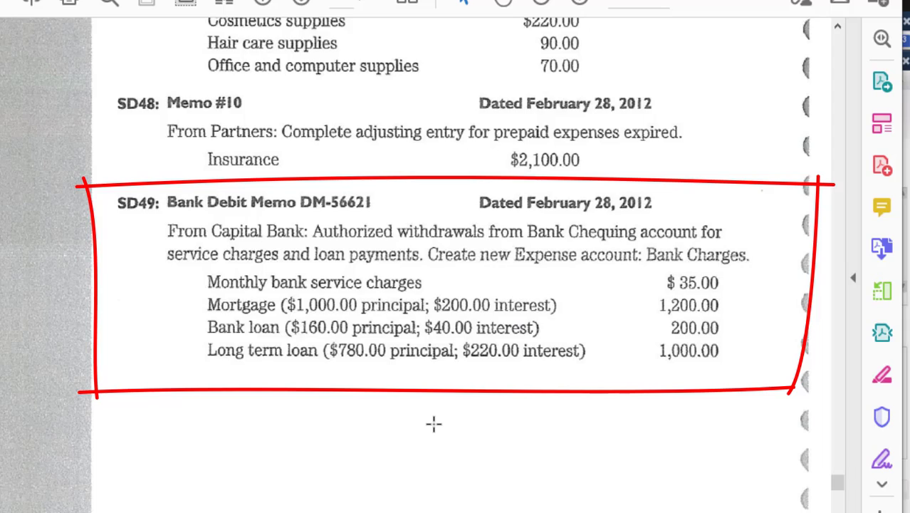
key("e")
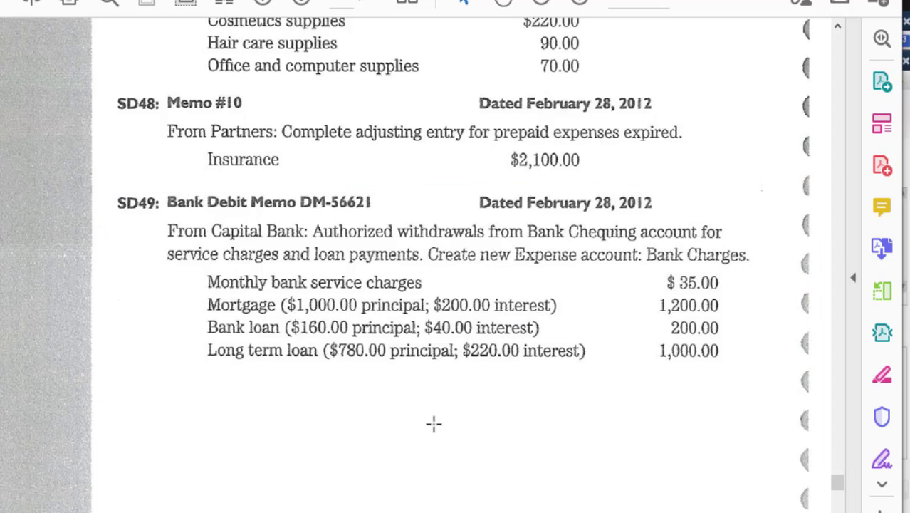
scroll(433, 424, "down", 5)
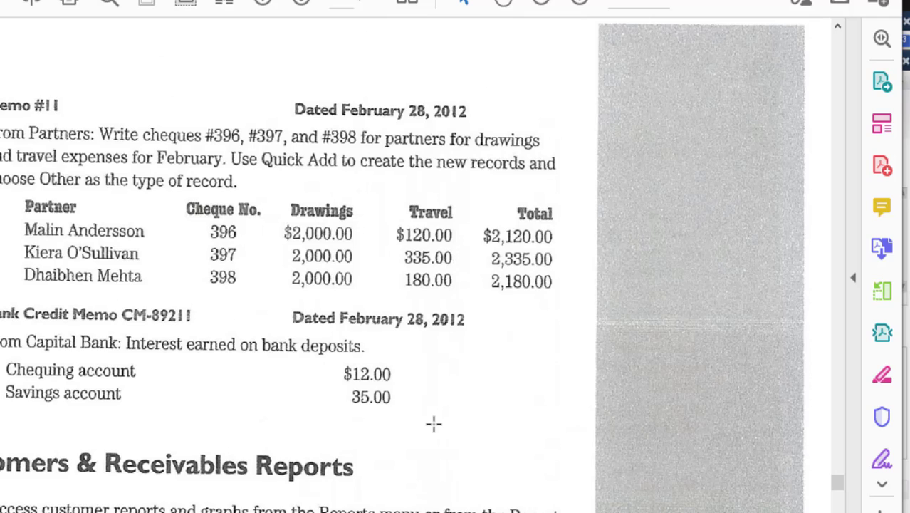
scroll(433, 424, "left", 4)
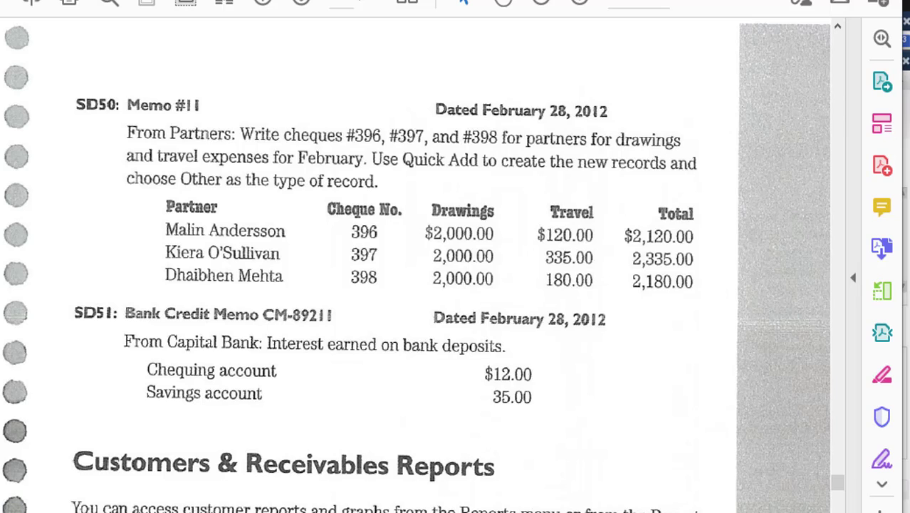
key("alt+Tab")
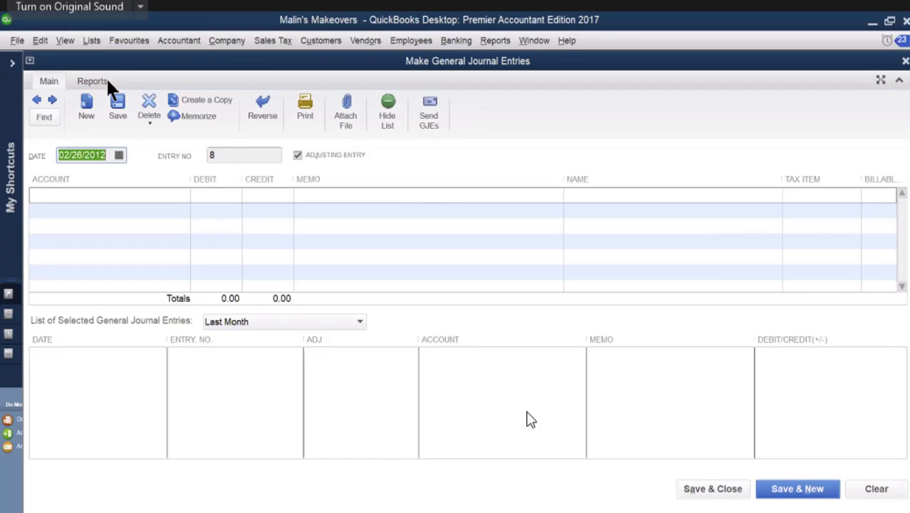
Step: Look through the account list on the first journal line for a bank charges expense account
left_click(112, 193)
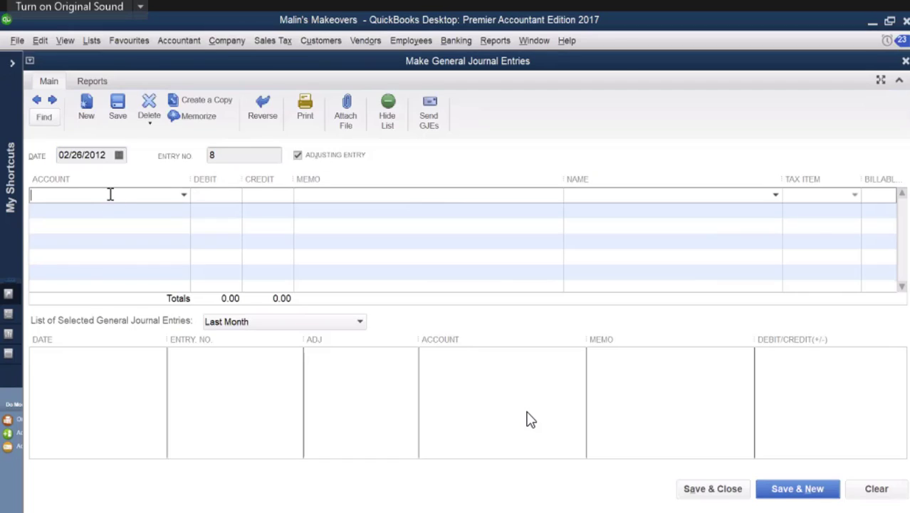
type("Salon")
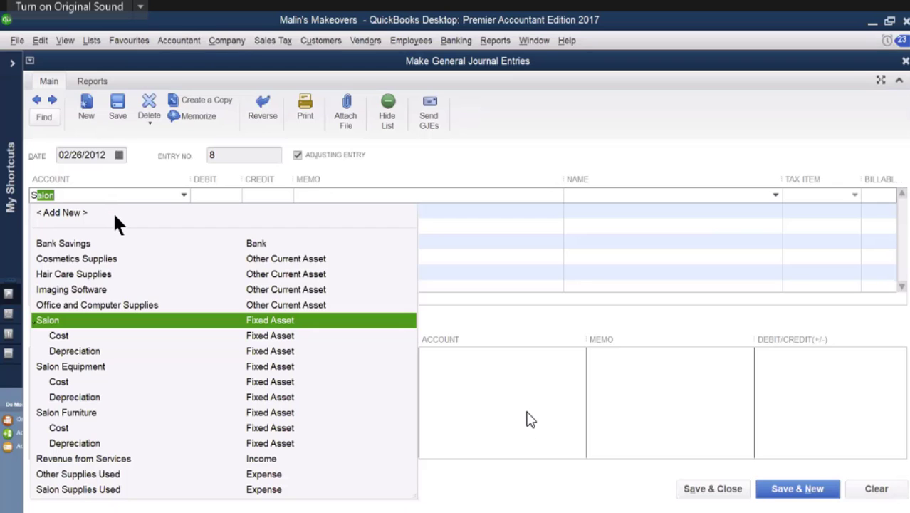
key("Right")
left_click_drag(66, 194, 21, 196)
type("B")
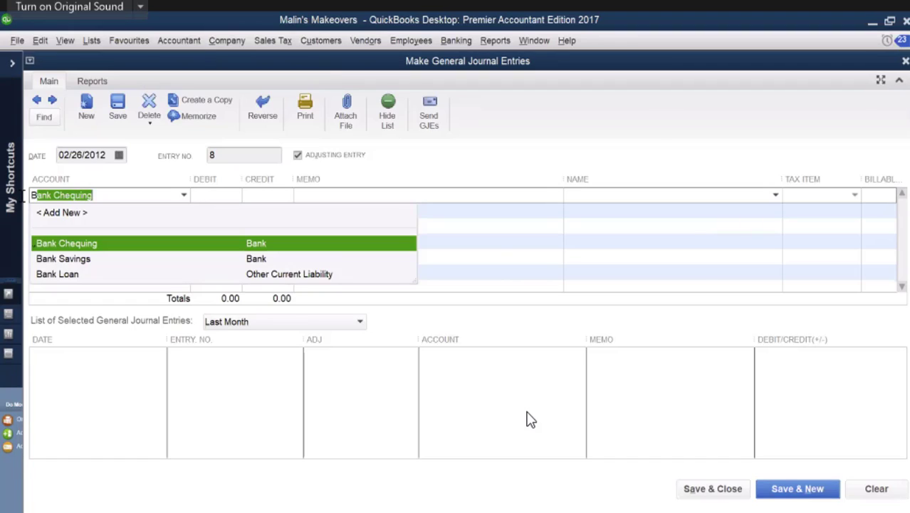
left_click(184, 196)
left_click(184, 195)
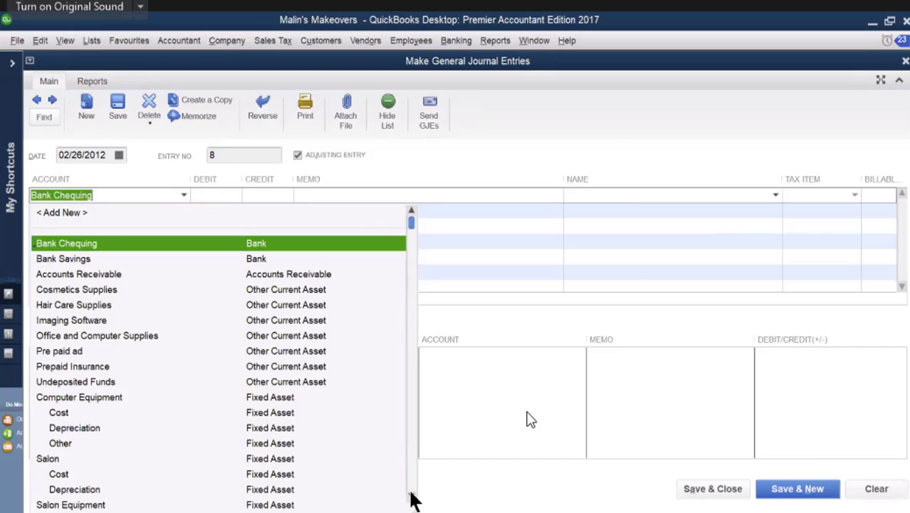
scroll(414, 500, "down", 10)
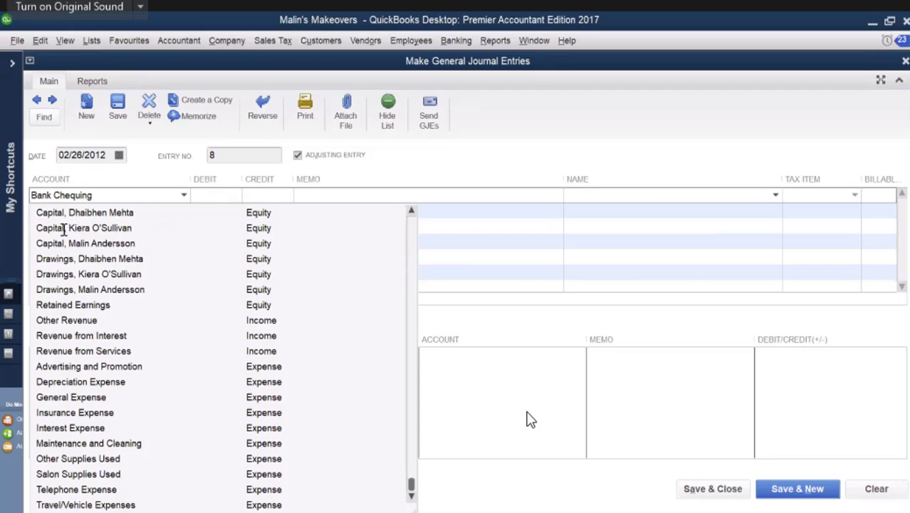
left_click(73, 209)
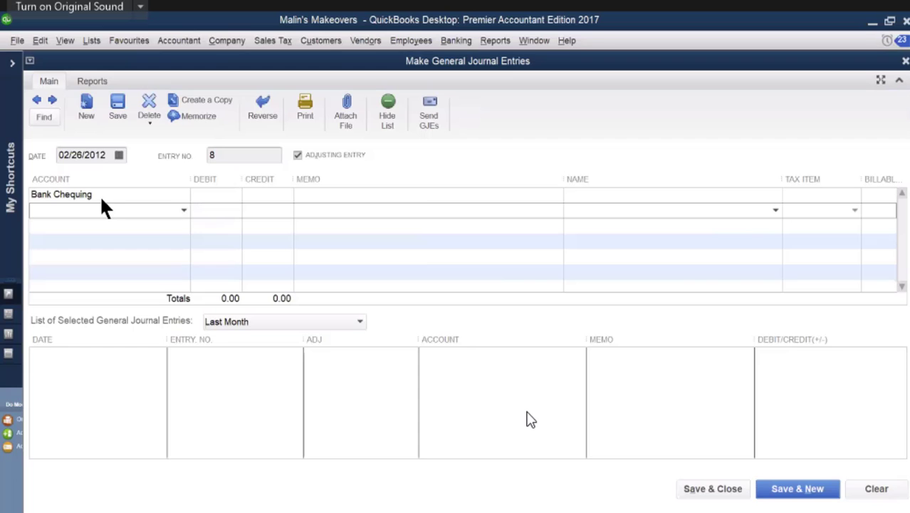
Step: Enter "Bank charges" as the first journal line's account and set it up as a new Expense account
left_click(60, 194)
left_click_drag(53, 195, 107, 197)
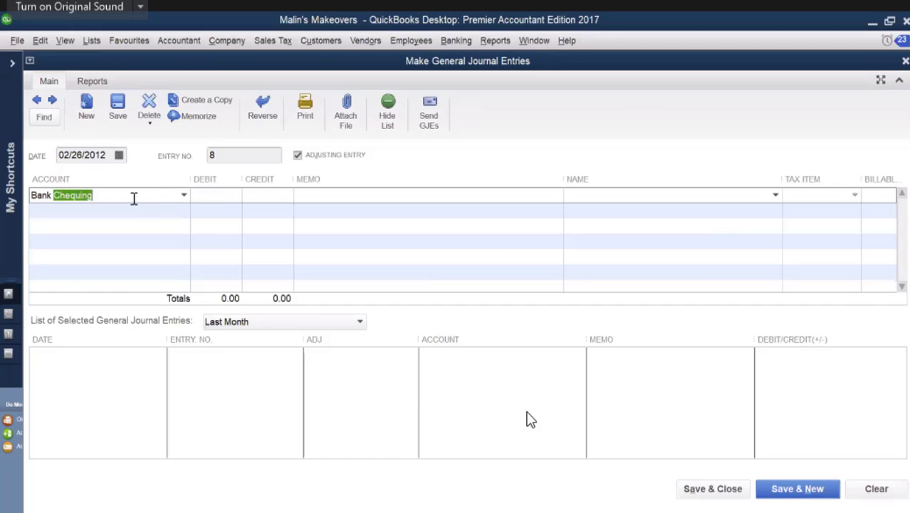
type("ch")
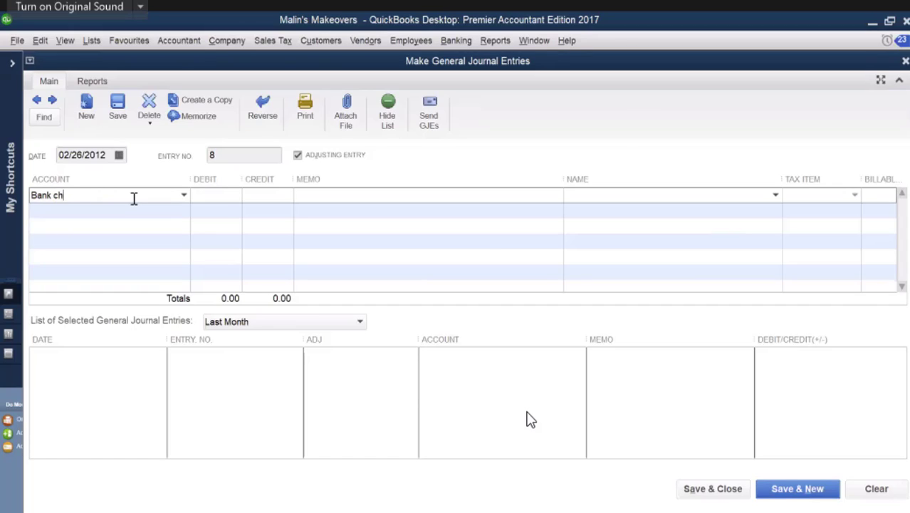
type("arges")
key("Tab")
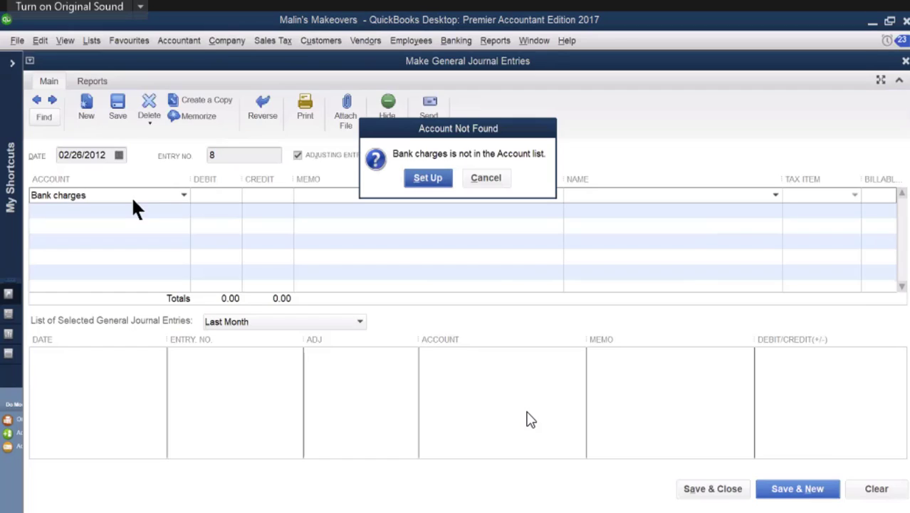
left_click(427, 186)
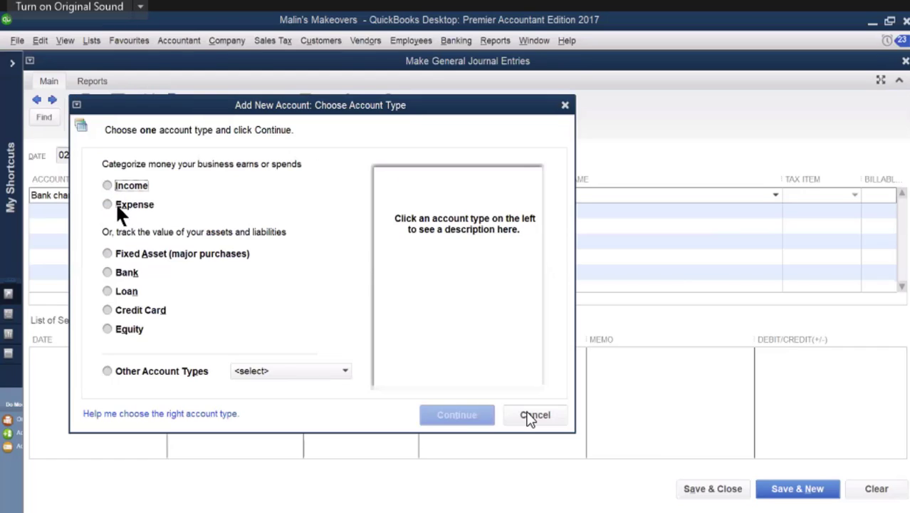
left_click(105, 204)
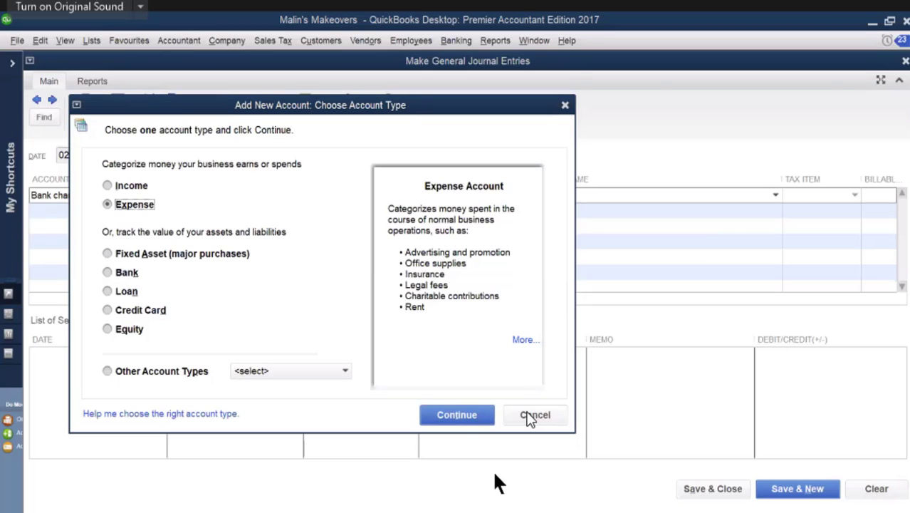
left_click(459, 416)
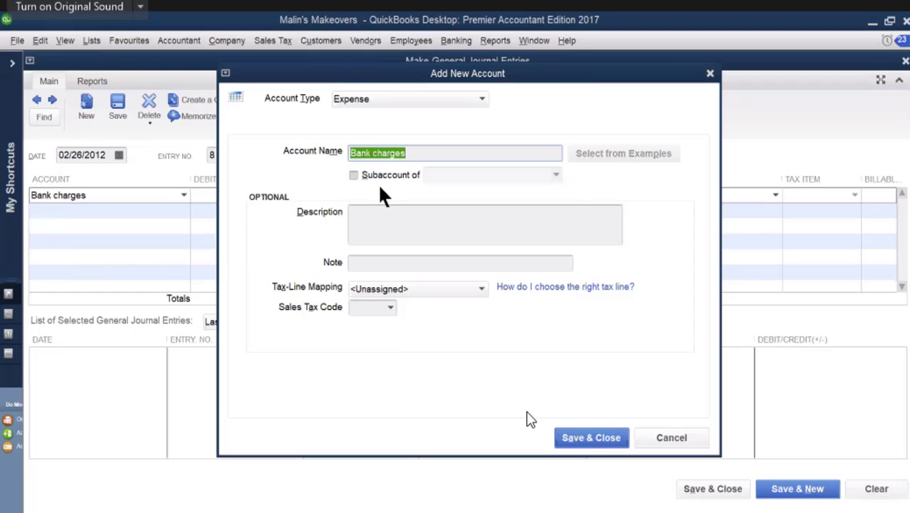
Step: Copy the account name "Bank charges" into the new account's description, and save the account
right_click(382, 154)
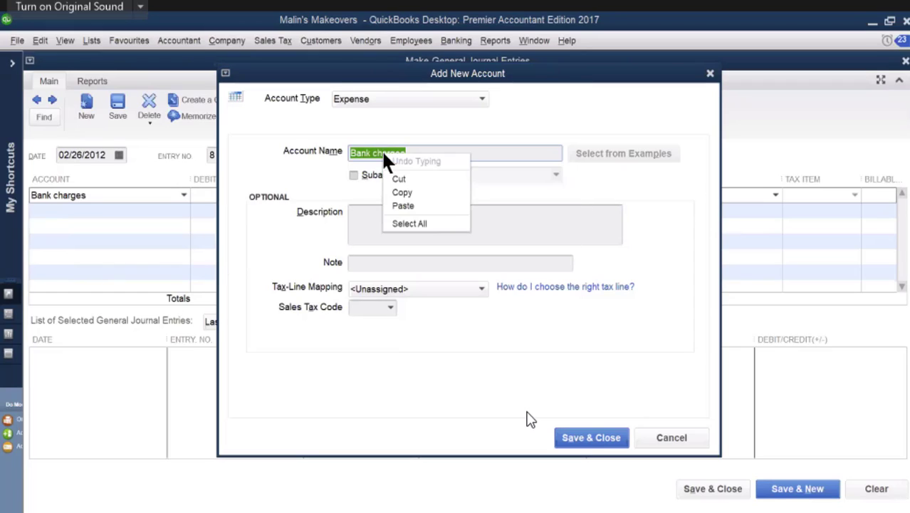
left_click(408, 193)
left_click(382, 214)
right_click(380, 211)
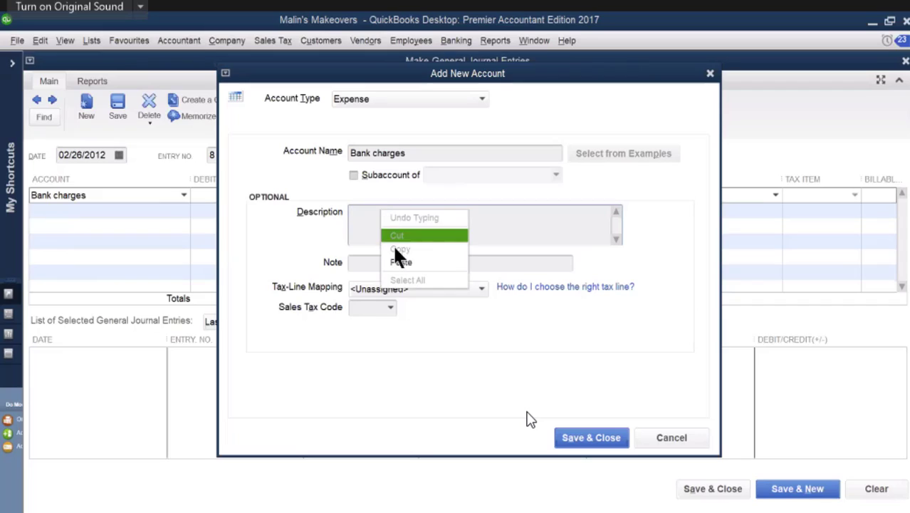
left_click(401, 264)
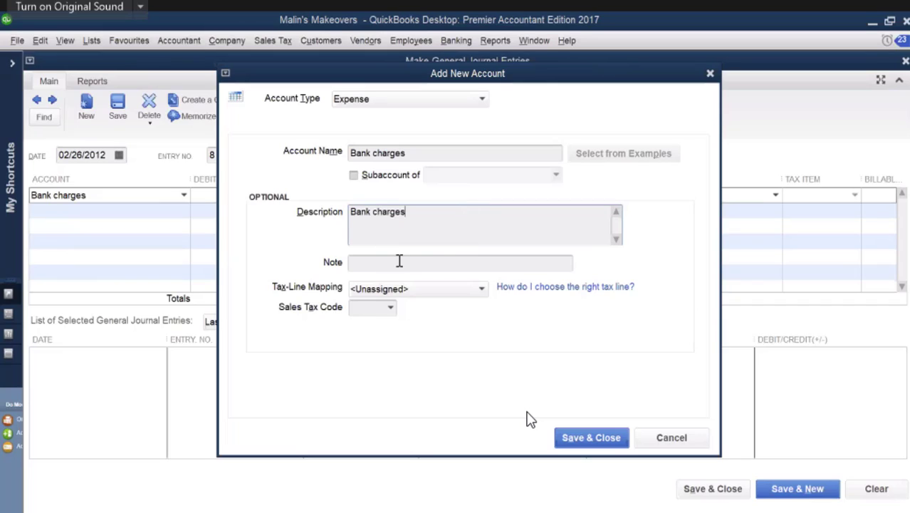
left_click(603, 441)
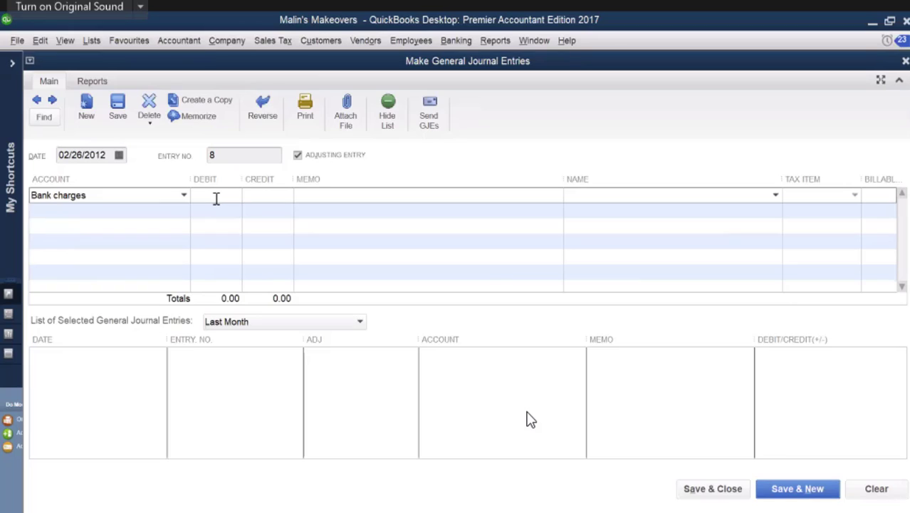
Step: Debit 35.00 to Bank charges on the first journal line with the memo "bank cha..."
type("35")
left_click(327, 194)
type("bank cha...")
Step: Debit 1,000.00 to Mortgage Payable on the second journal line for the mortgage principal
left_click(105, 209)
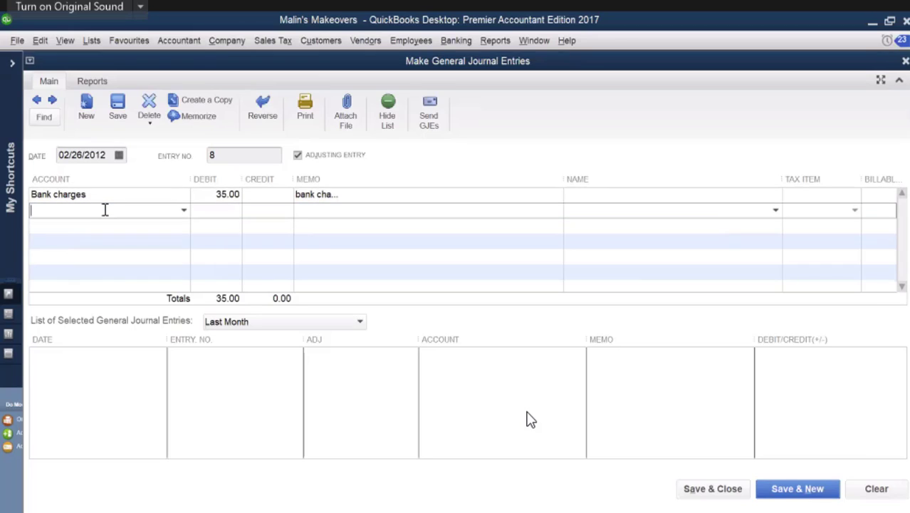
type("Maintenance and Cleaning")
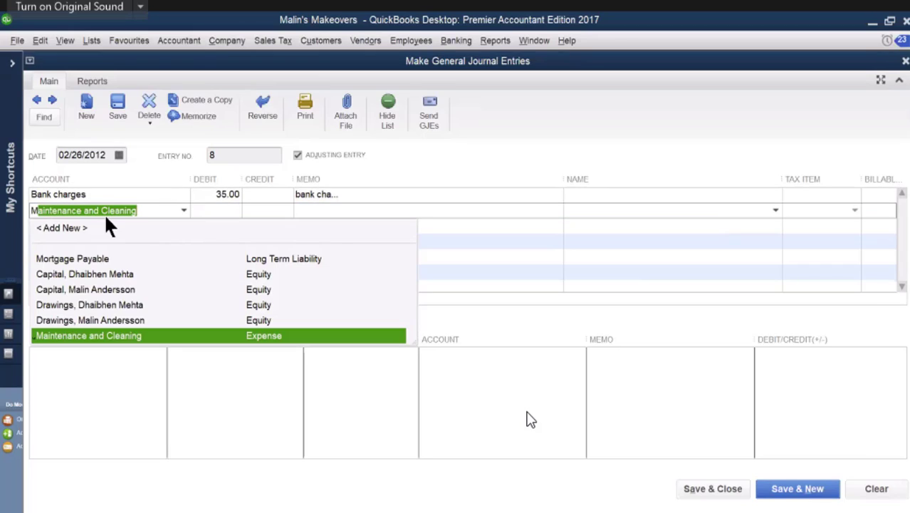
left_click(101, 255)
left_click(206, 211)
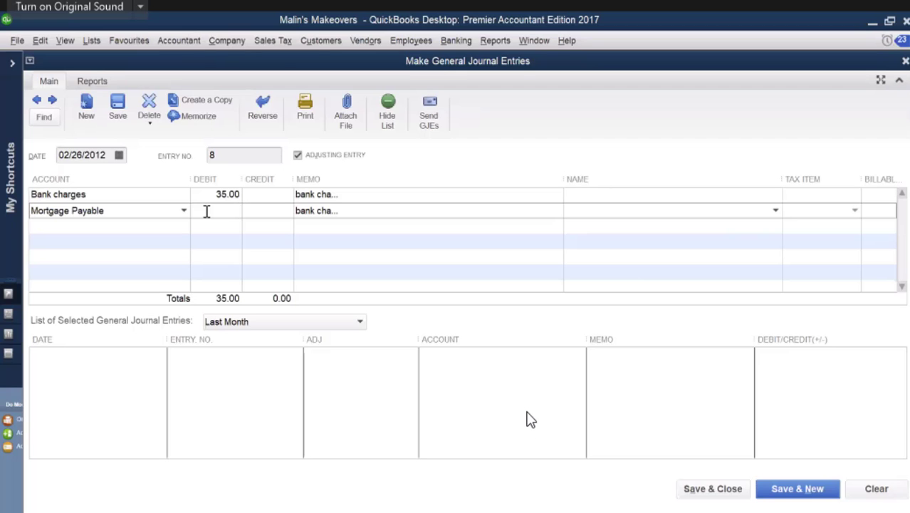
type("1000")
Step: Add Bank Loan on the third journal line, clear its automatic credit, and debit it 160.00 for the principal
left_click(107, 226)
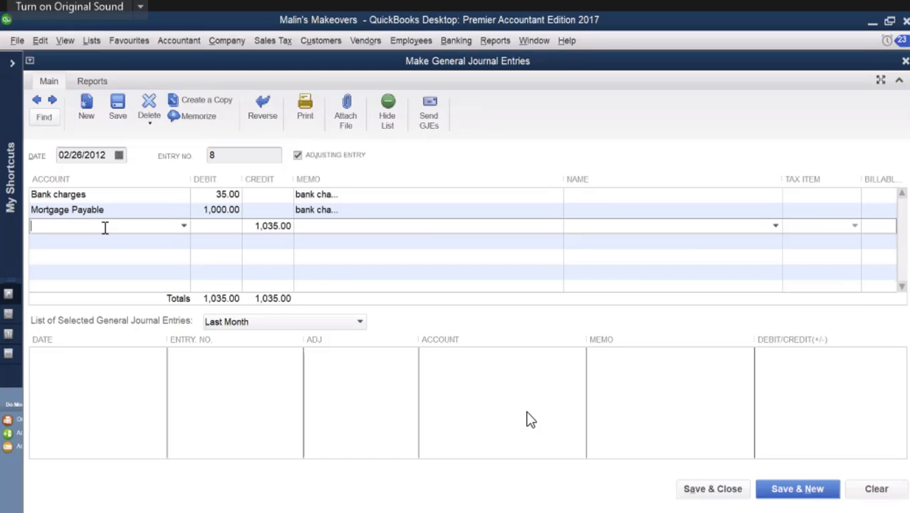
type("Bank charges")
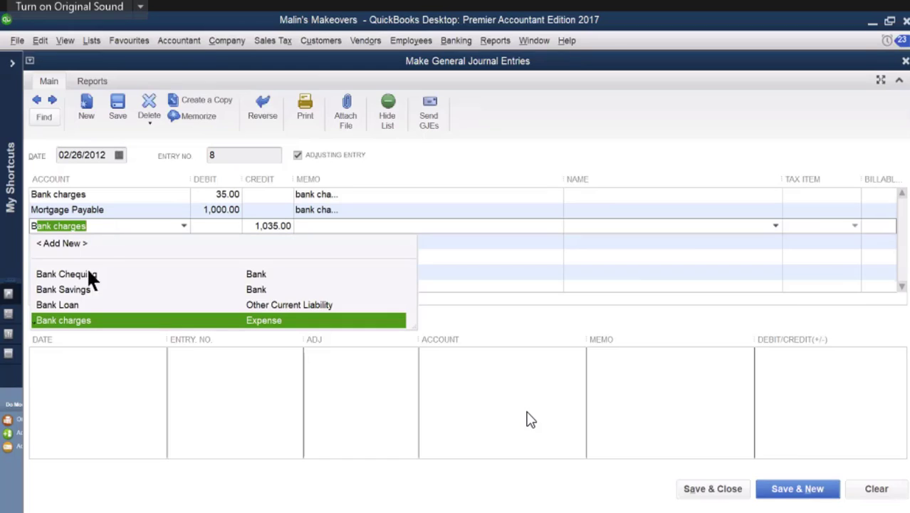
left_click(60, 304)
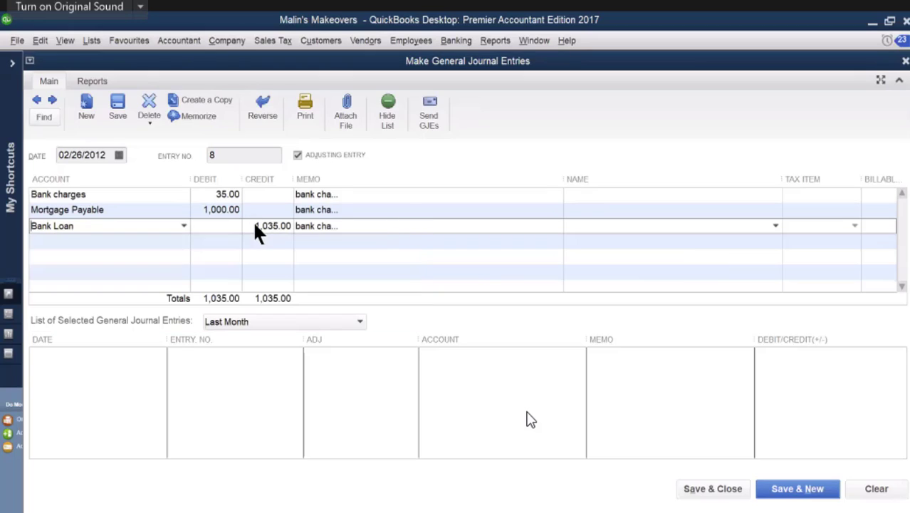
left_click_drag(254, 223, 280, 228)
key("BackSpace")
left_click(234, 223)
type("160")
Step: Debit 780.00 to Long Term Loan on the fourth journal line for the loan principal
left_click(90, 241)
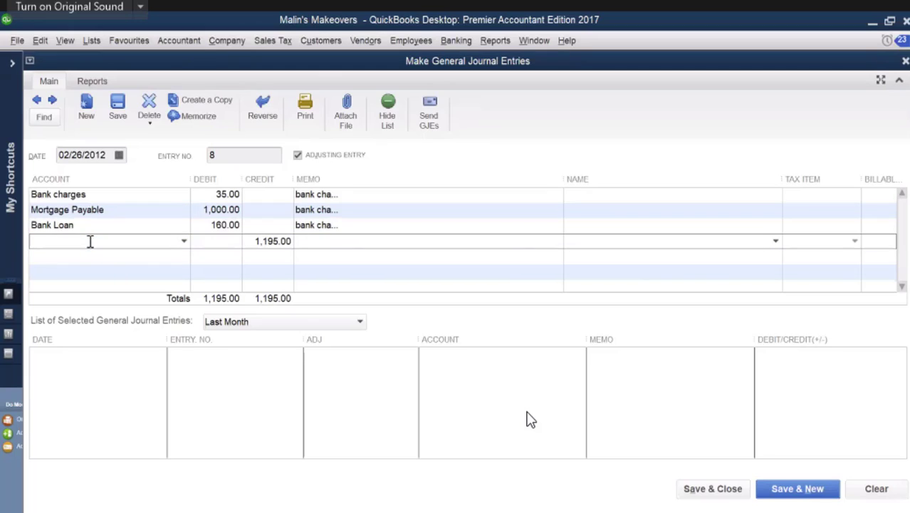
type("Long Term Loan")
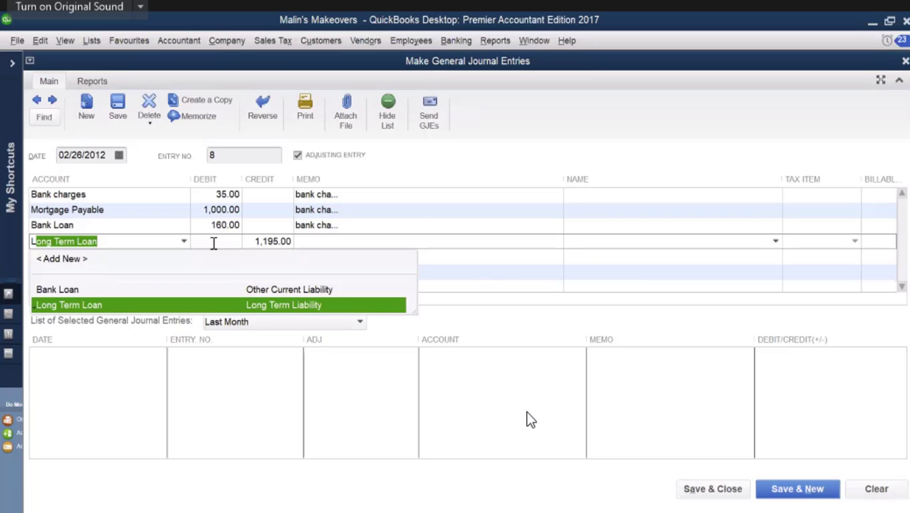
left_click(213, 241)
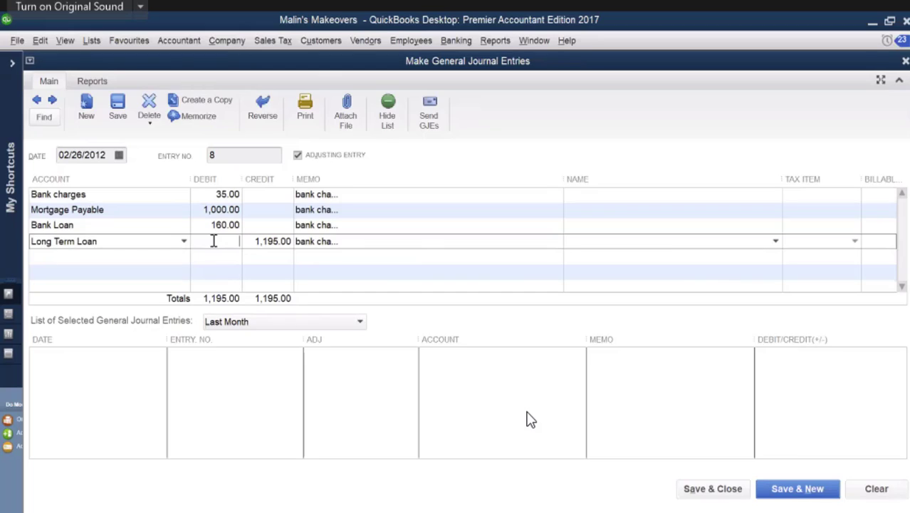
type("780")
Step: Debit Interest Expense on the fifth journal line with the sum of the three interest amounts, 200, 40 and 220
left_click(128, 255)
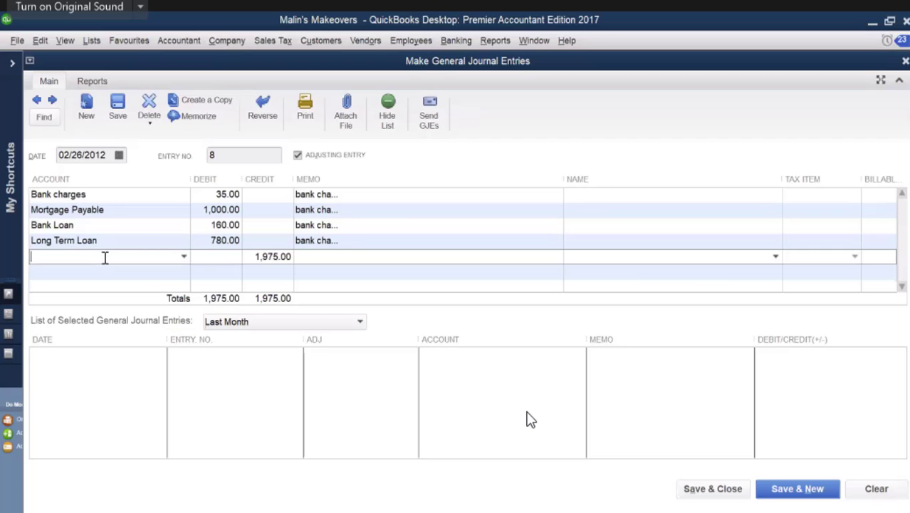
type("Imaging Software")
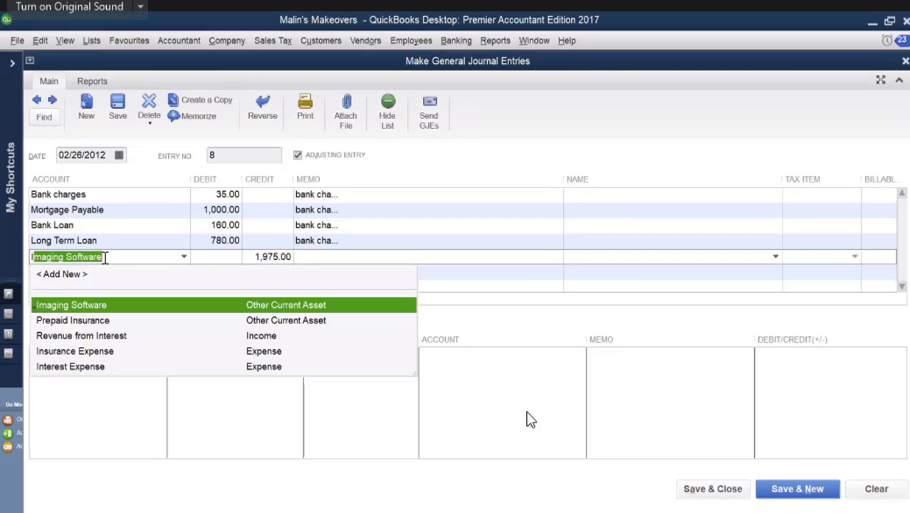
left_click(90, 368)
left_click(216, 257)
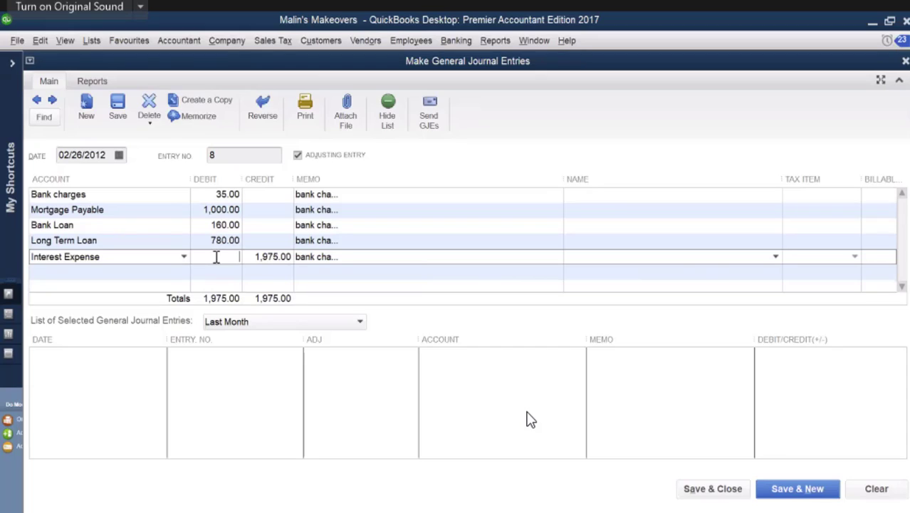
type("+ ")
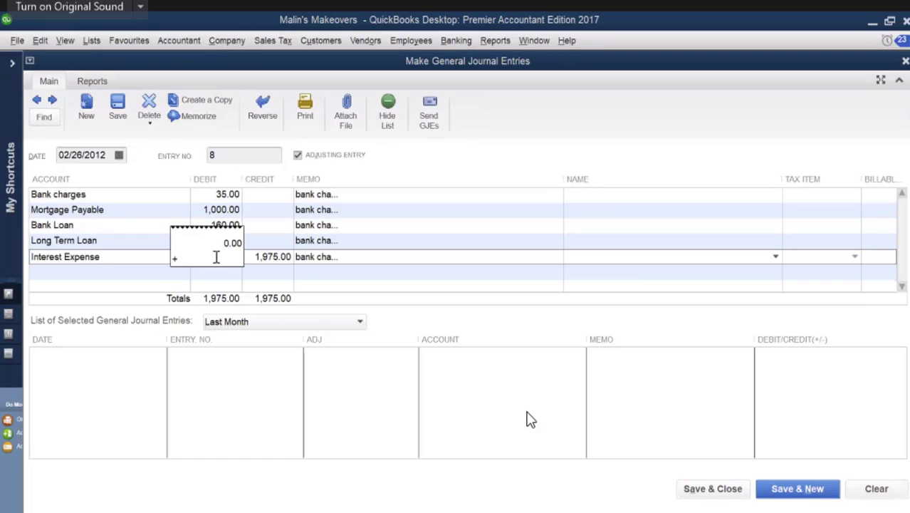
type("200")
key("plus")
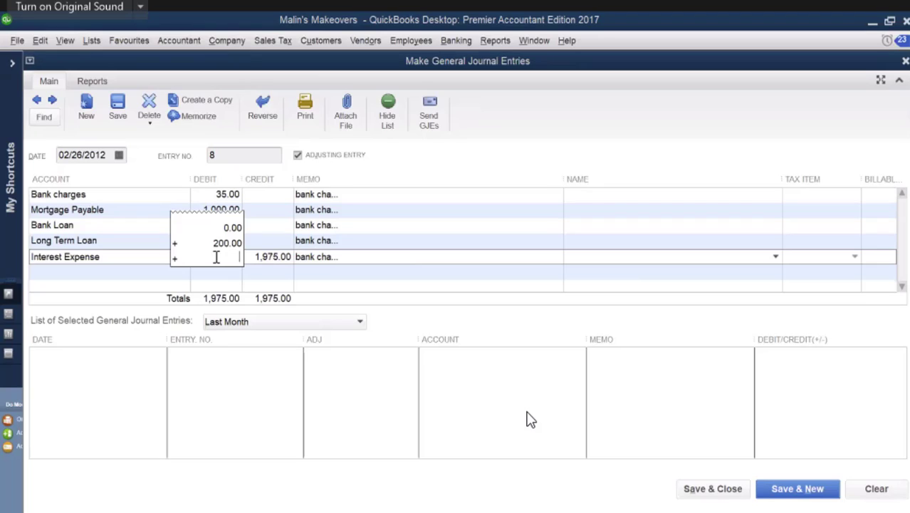
type("40")
key("plus")
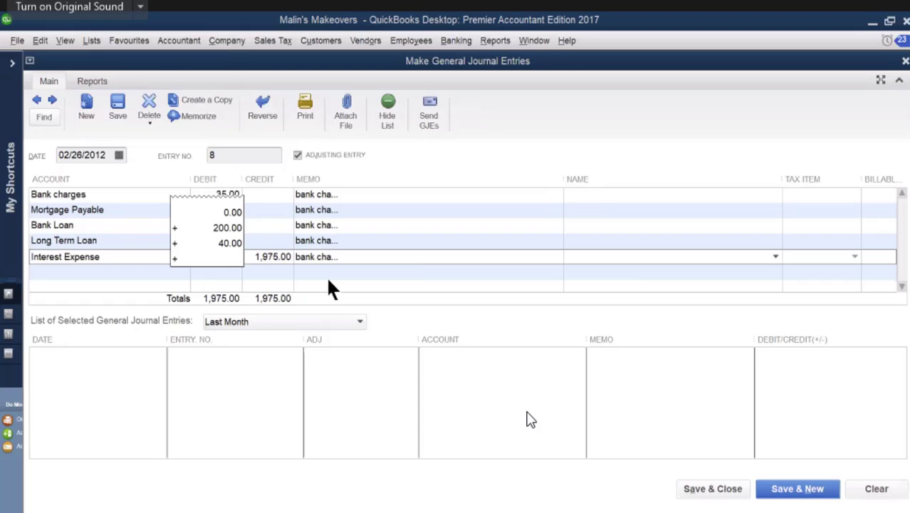
type("220")
key("Return")
Step: Add Bank Chequing on the sixth journal line to take the balancing credit
mouse_move(826, 512)
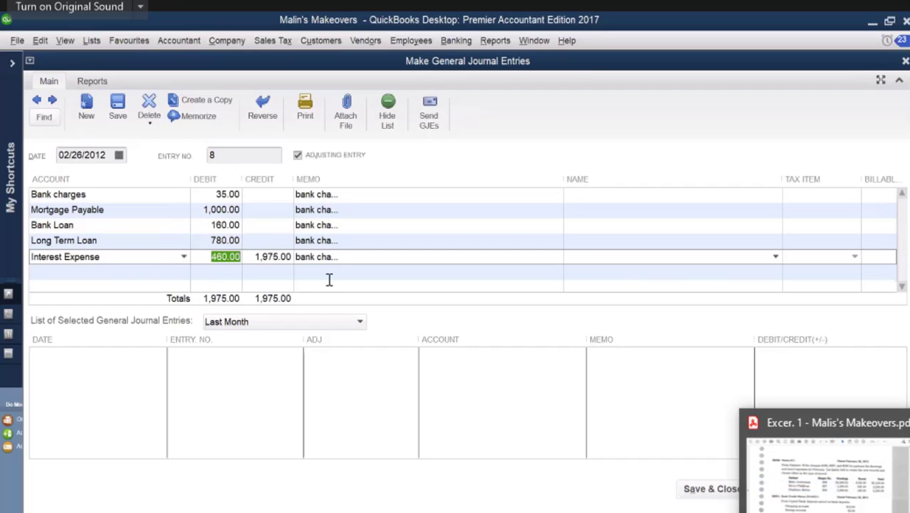
left_click(816, 490)
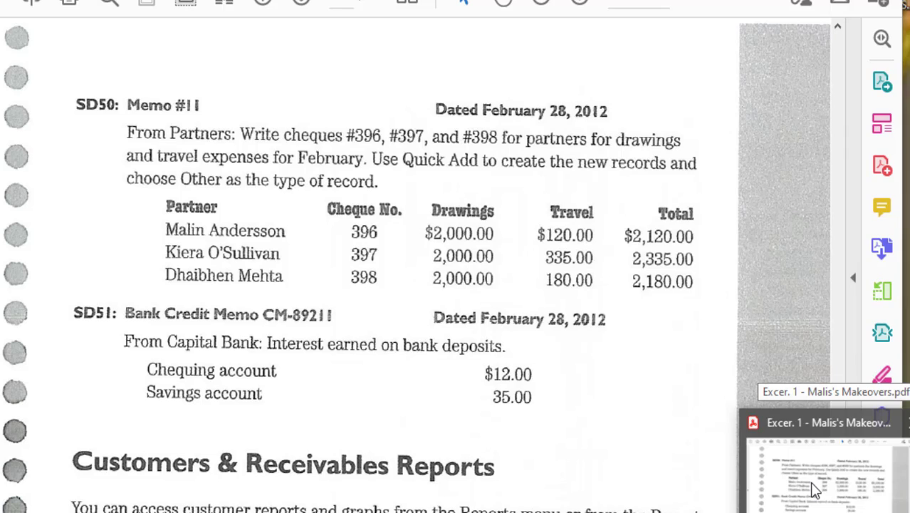
left_click(815, 490)
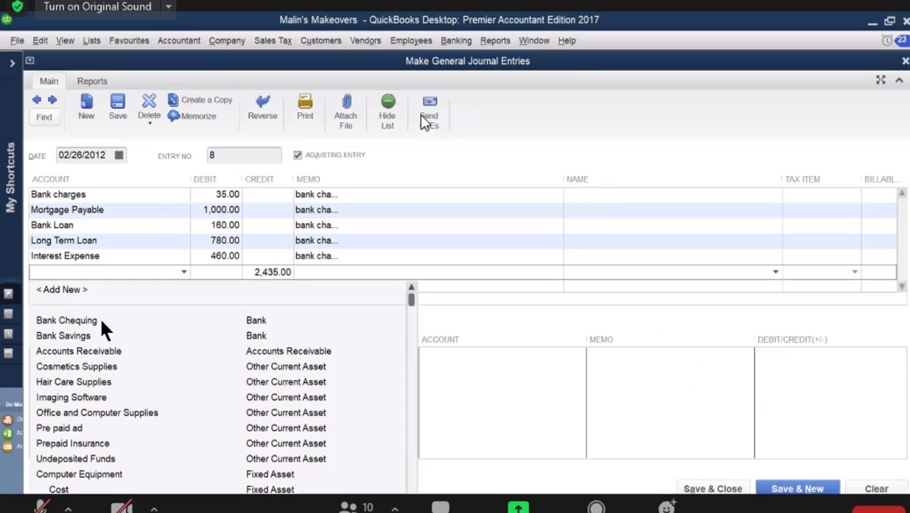
left_click(254, 324)
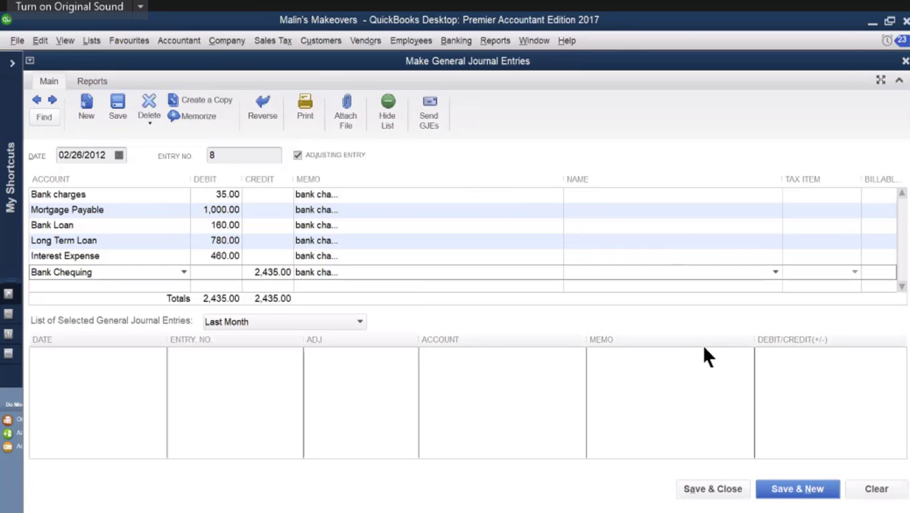
Step: Check the journal entry against bank debit memo SD49 in the exercise PDF, and save and close the entry in QuickBooks
mouse_move(827, 512)
left_click(852, 485)
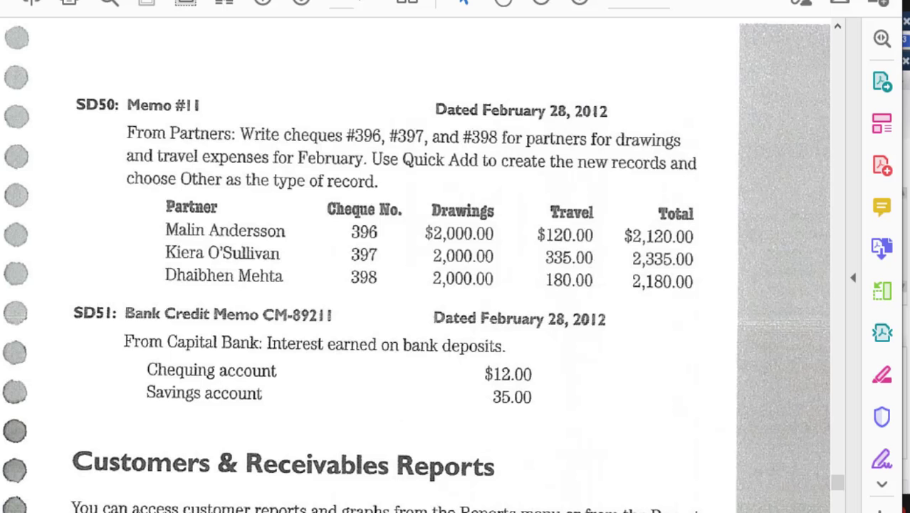
left_click(264, 3)
scroll(472, 209, "down", 5)
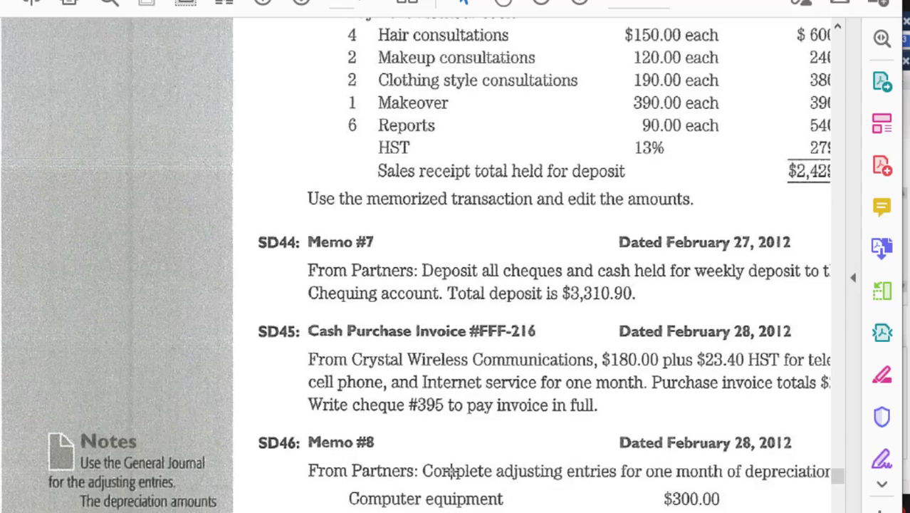
left_click_drag(456, 512, 559, 512)
scroll(585, 388, "down", 5)
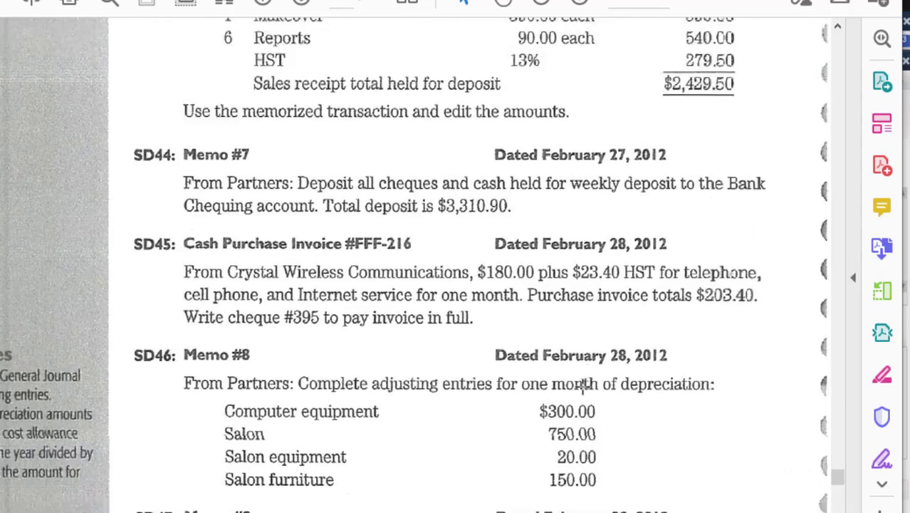
scroll(584, 388, "down", 9)
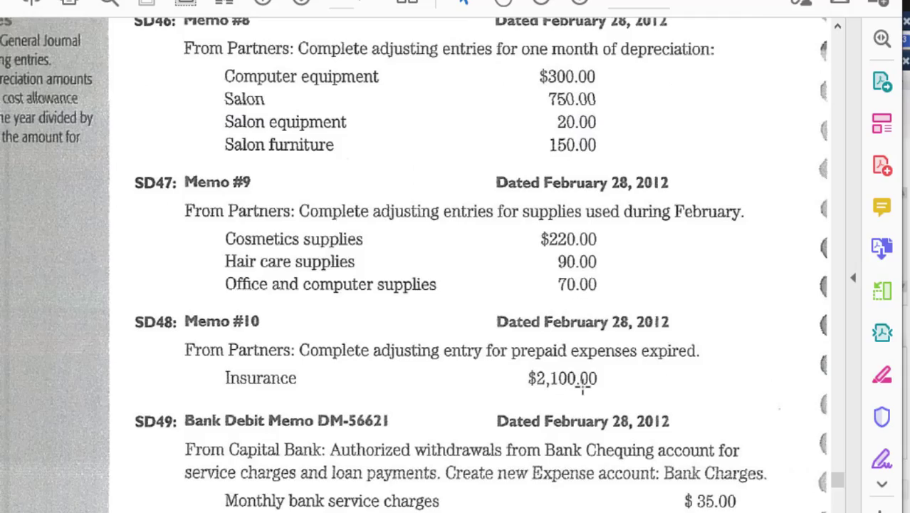
scroll(585, 388, "down", 2)
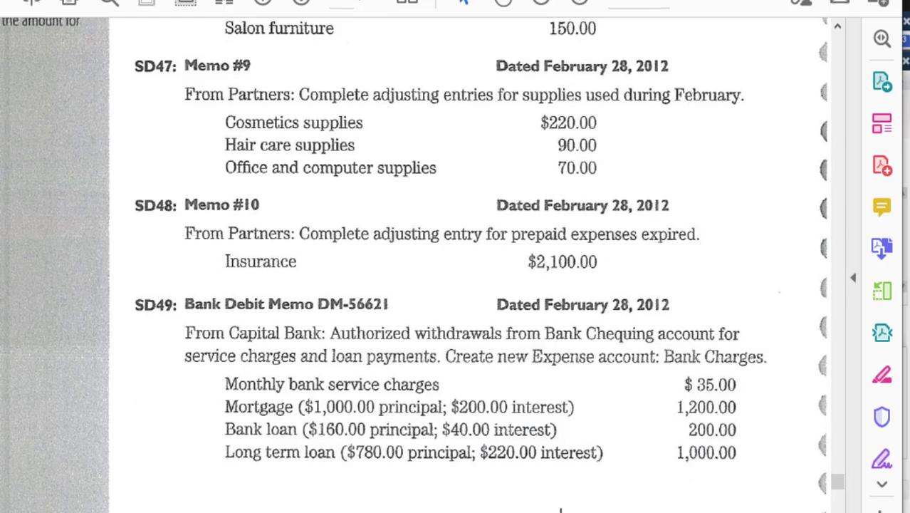
left_click_drag(559, 512, 573, 512)
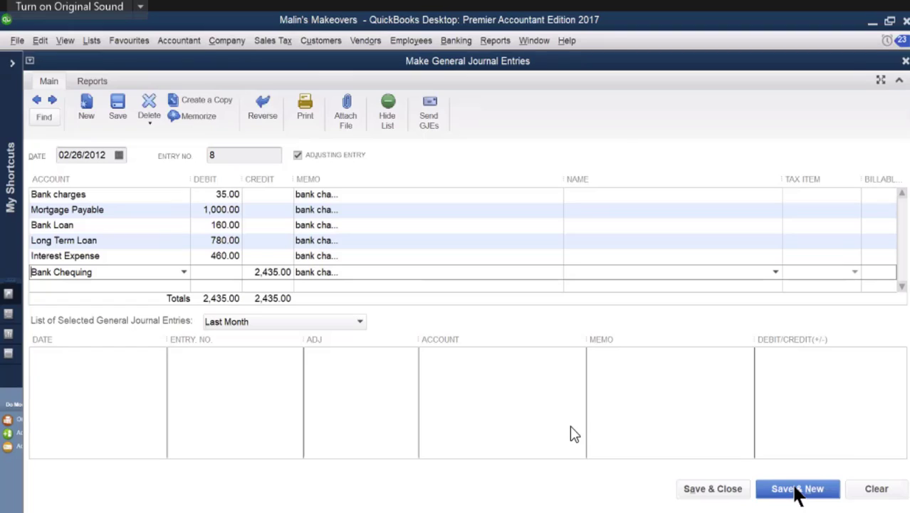
left_click(694, 492)
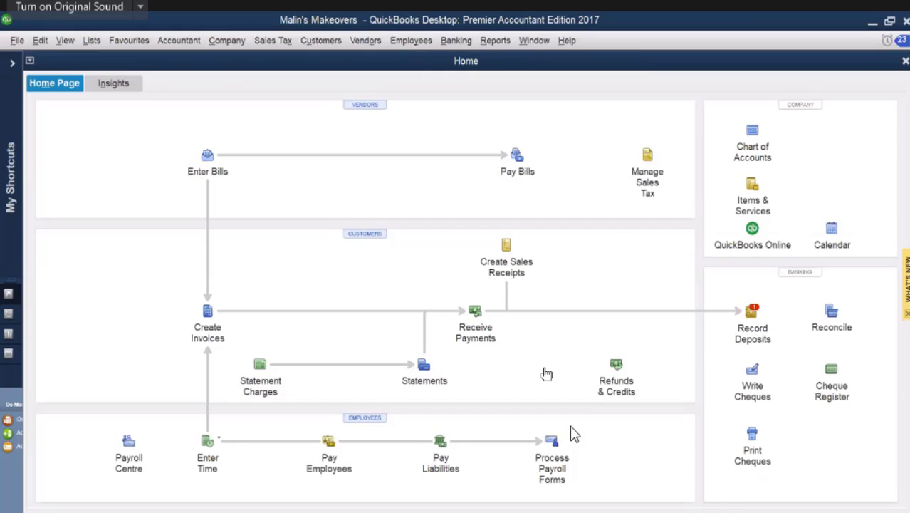
Step: Open the company's Profit & Loss Standard report
left_click(495, 42)
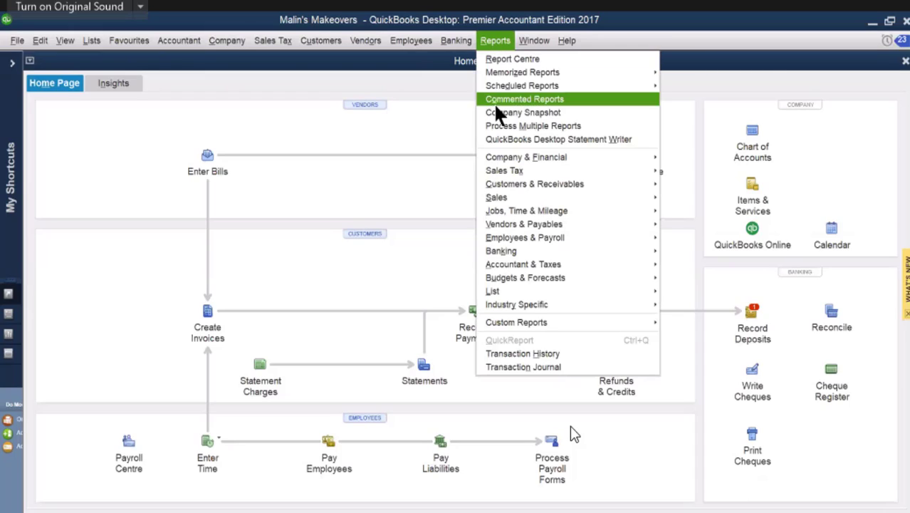
mouse_move(505, 161)
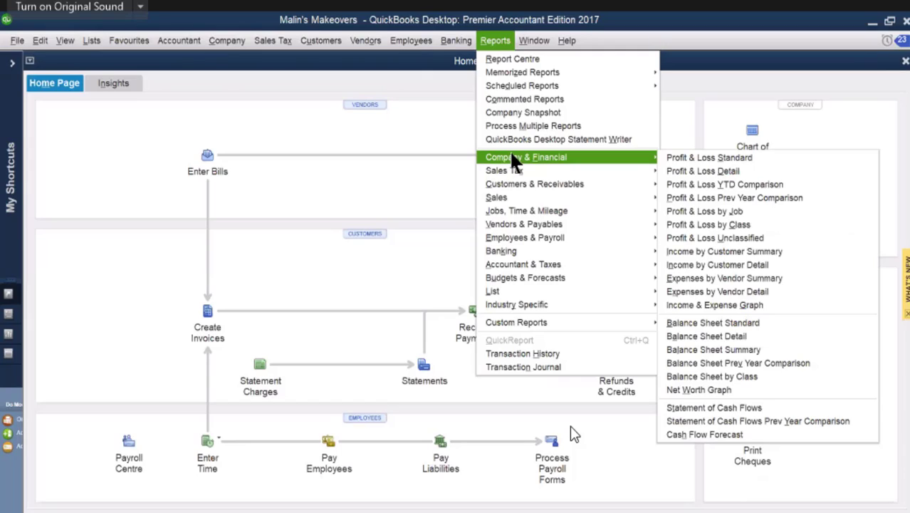
mouse_move(549, 159)
left_click(680, 160)
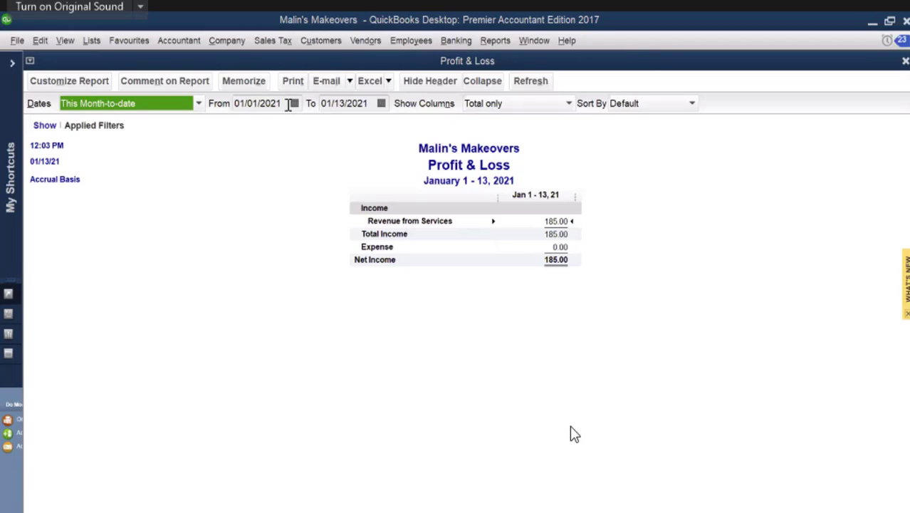
Step: Set the start date of the Profit & Loss report to 02/01/2012
left_click(294, 105)
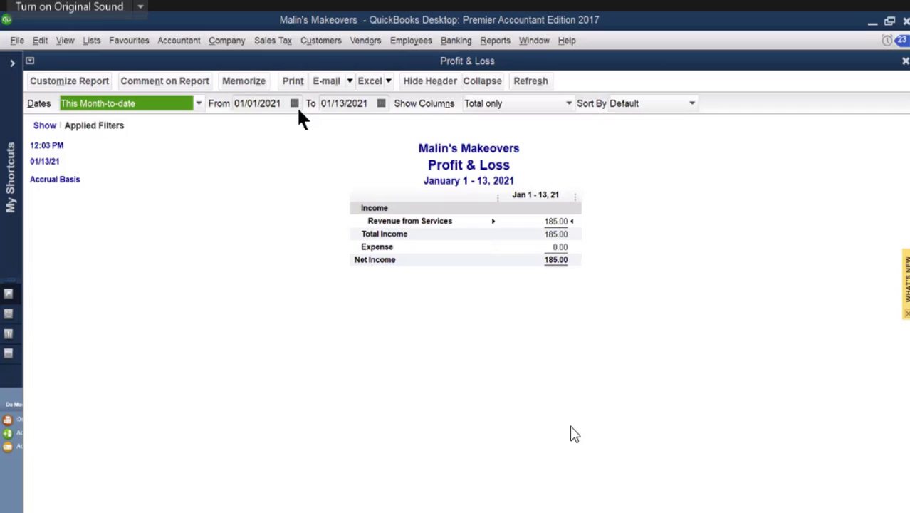
left_click(342, 126)
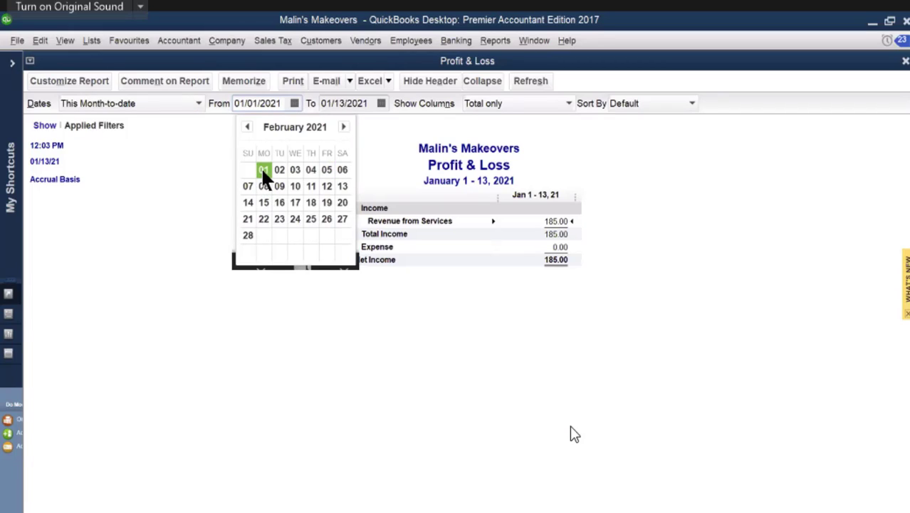
left_click(263, 170)
left_click_drag(270, 105, 288, 106)
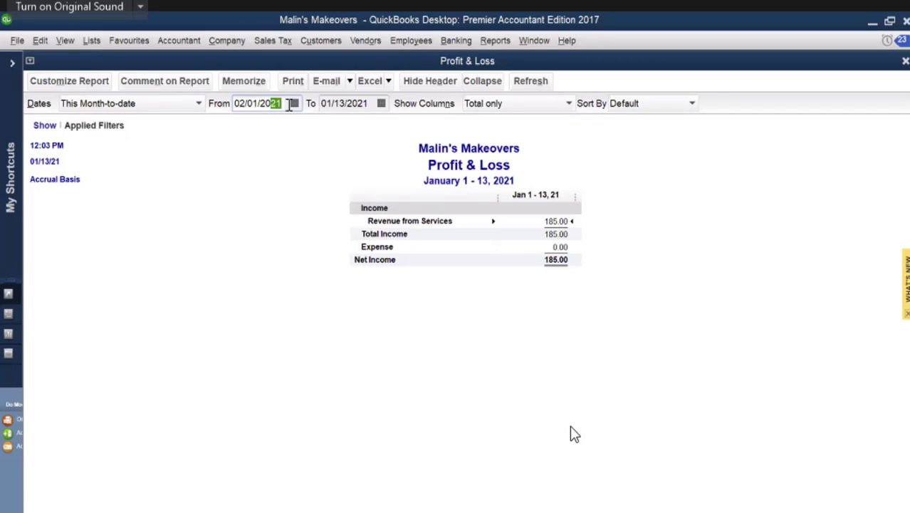
type("12")
Step: Set the end date of the Profit & Loss report to 02/28/2021 and update the report
left_click(382, 104)
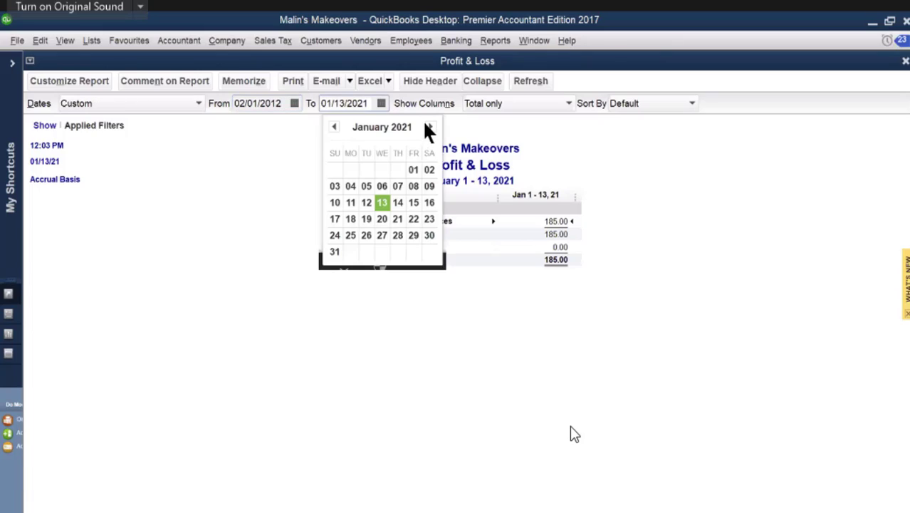
left_click(430, 127)
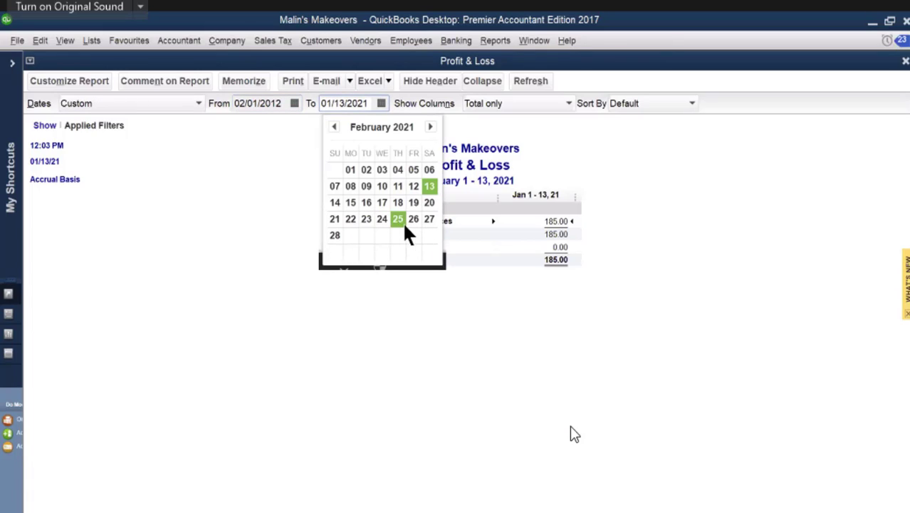
left_click(335, 237)
left_click_drag(358, 105, 368, 105)
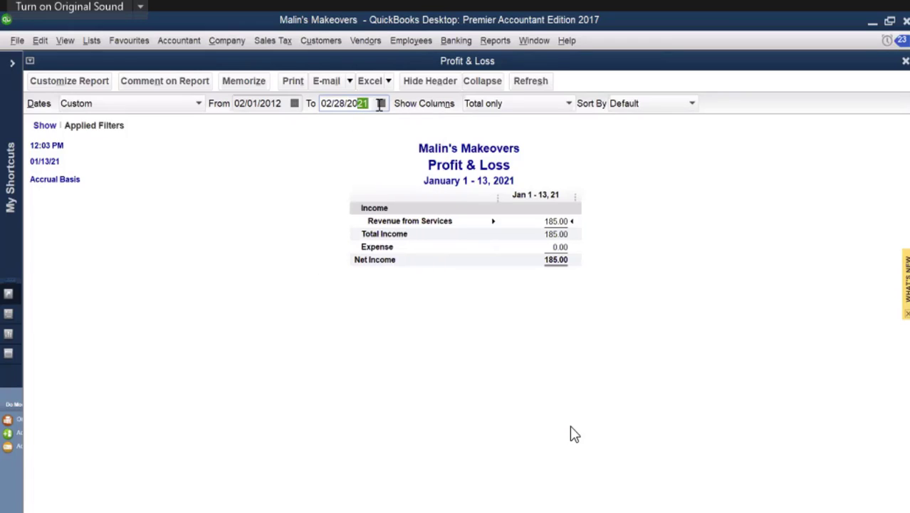
type("2")
left_click_drag(359, 100, 368, 100)
type("21")
key("Tab")
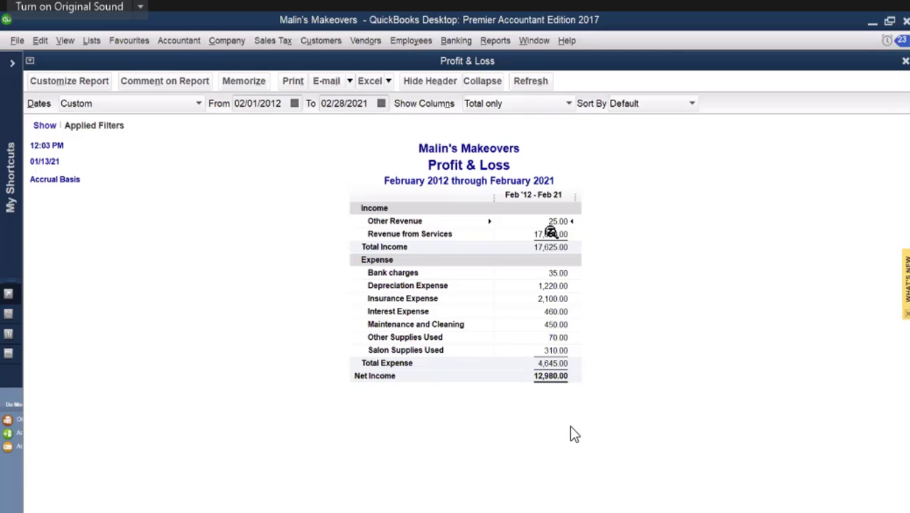
Step: View the transaction details behind Revenue from Services and Other Revenue, closing each detail report
double_click(550, 235)
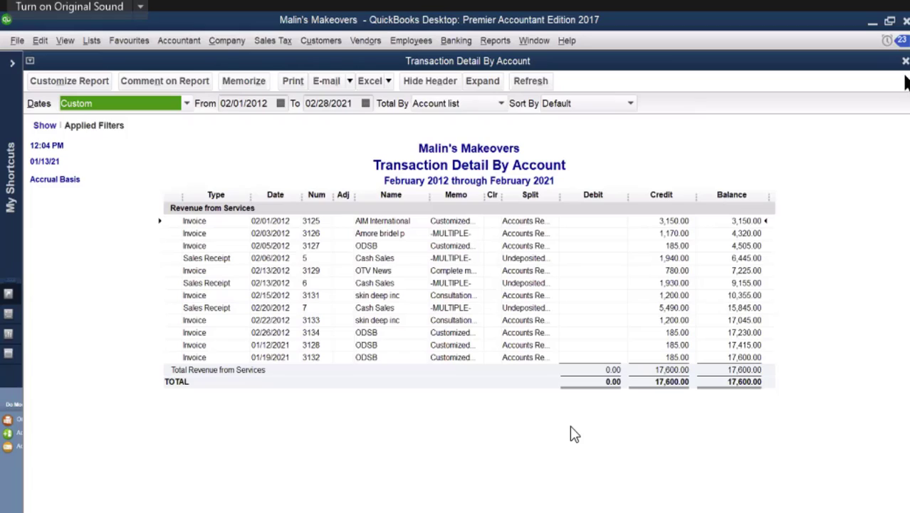
left_click(906, 60)
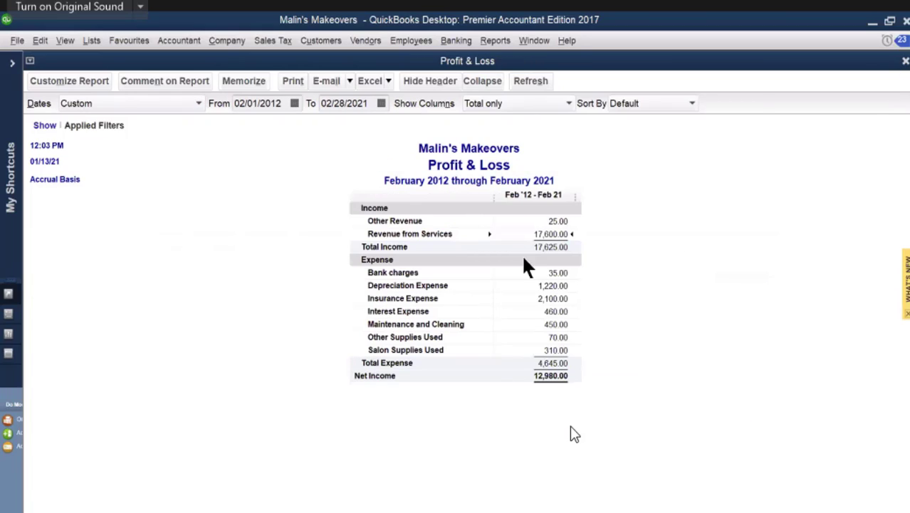
double_click(555, 221)
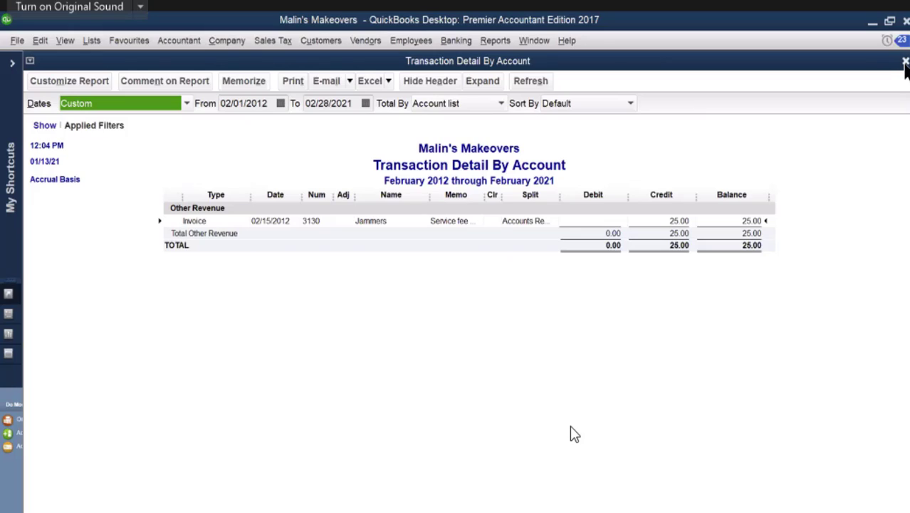
left_click(904, 61)
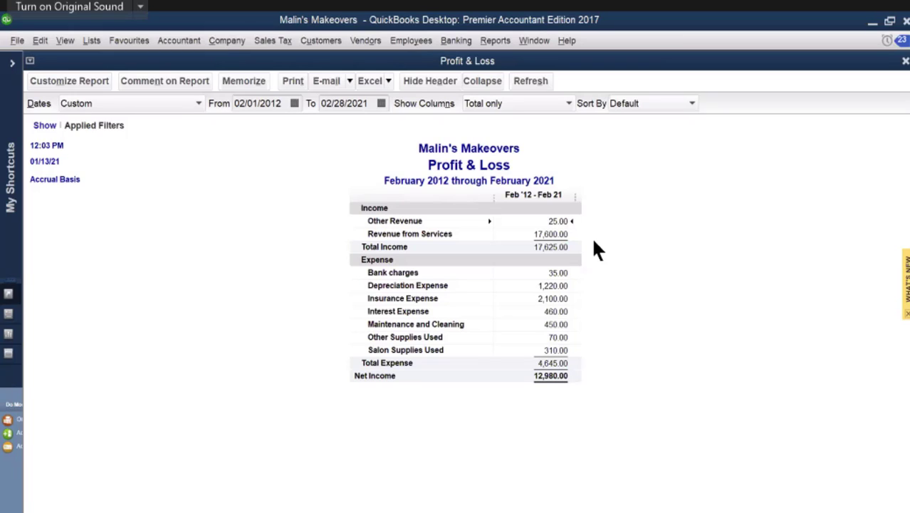
Step: Trace Revenue from Services to the OTV News invoice 3129, and return to the Profit & Loss report
left_click(546, 233)
double_click(546, 234)
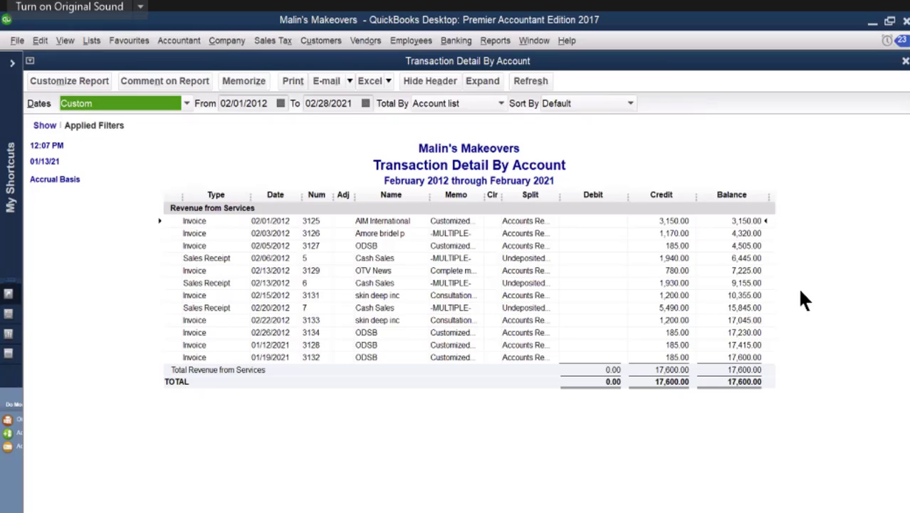
double_click(684, 271)
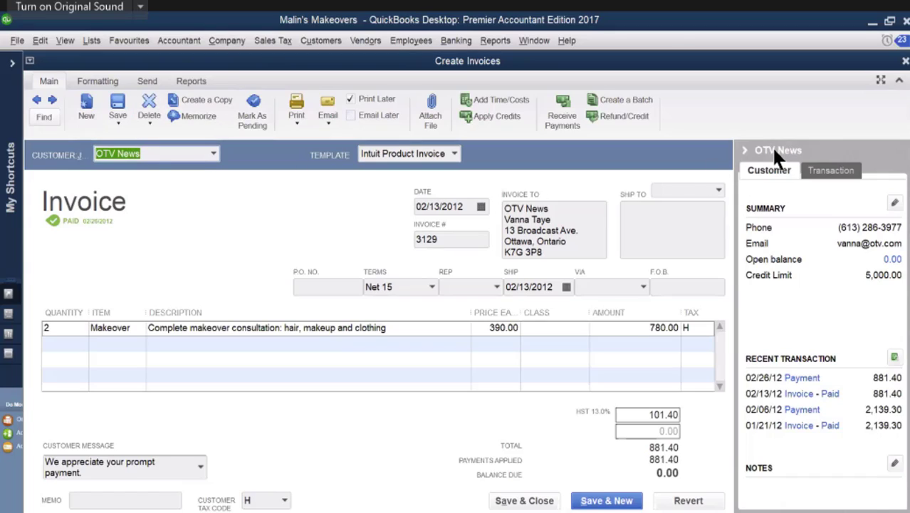
left_click(904, 61)
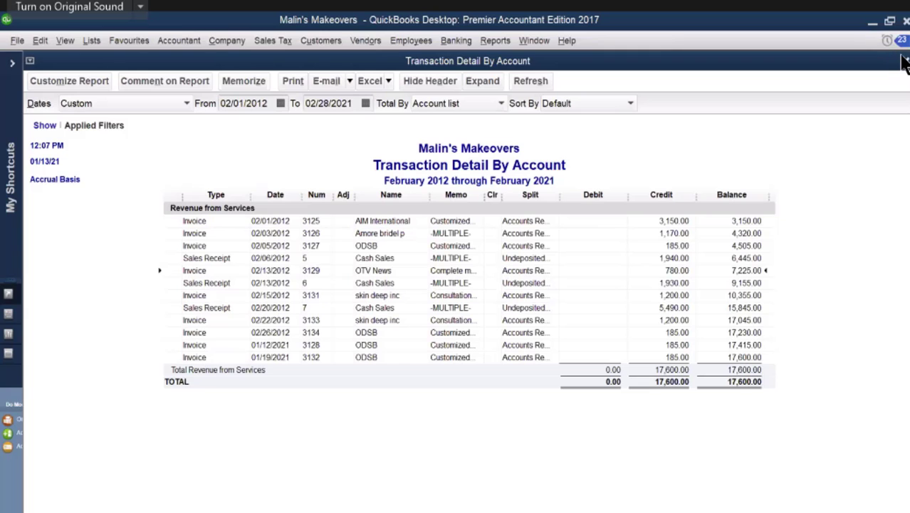
left_click(905, 60)
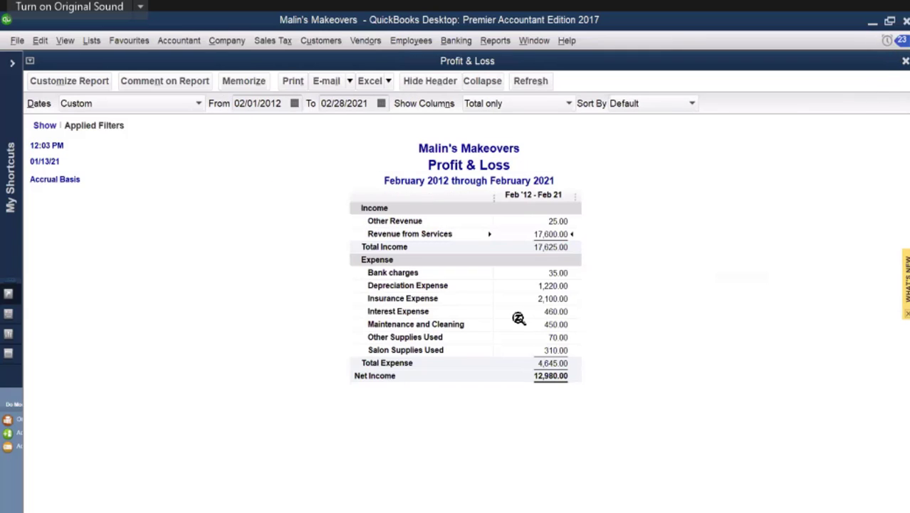
Step: View the transaction details behind Depreciation Expense and Maintenance and Cleaning, and close the detail reports and the Profit & Loss report
double_click(554, 286)
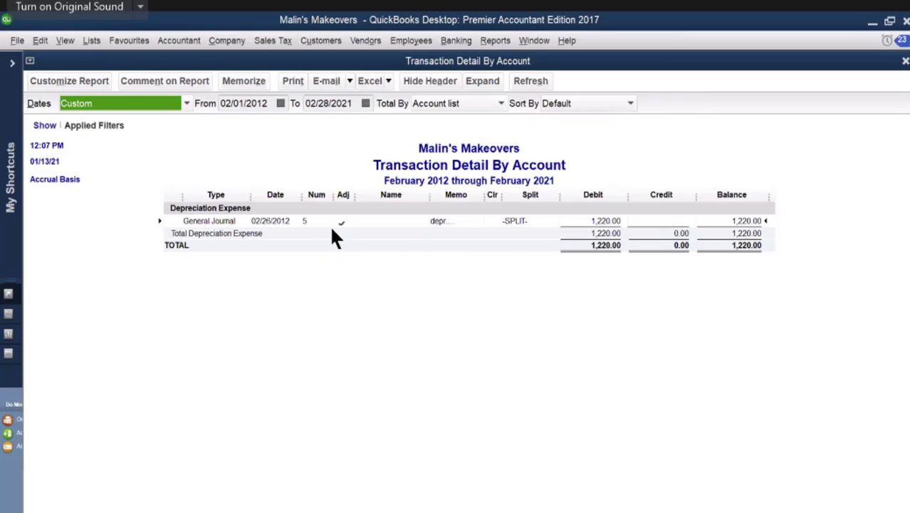
left_click(905, 61)
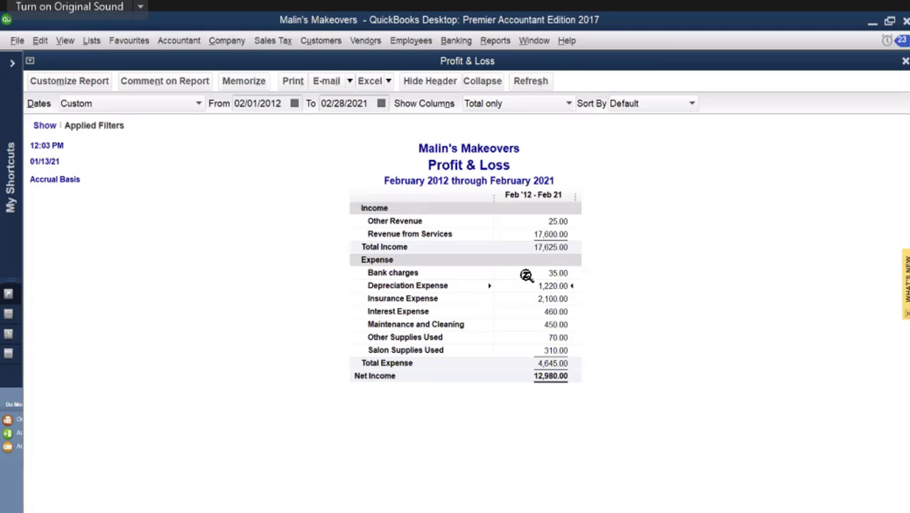
double_click(562, 325)
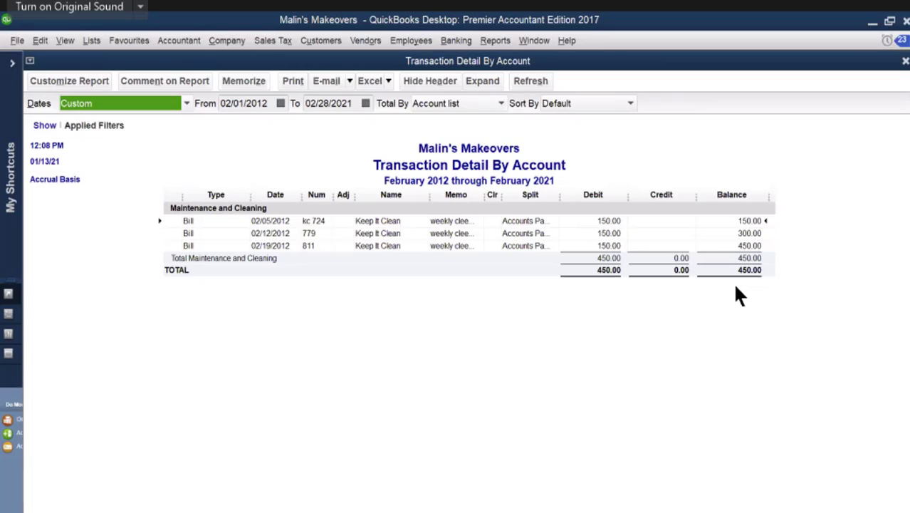
left_click(905, 62)
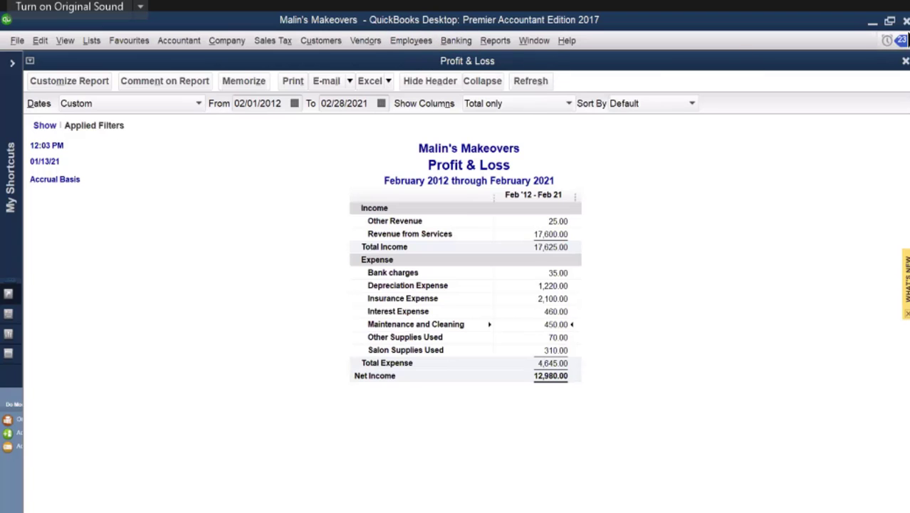
left_click(905, 61)
left_click(461, 258)
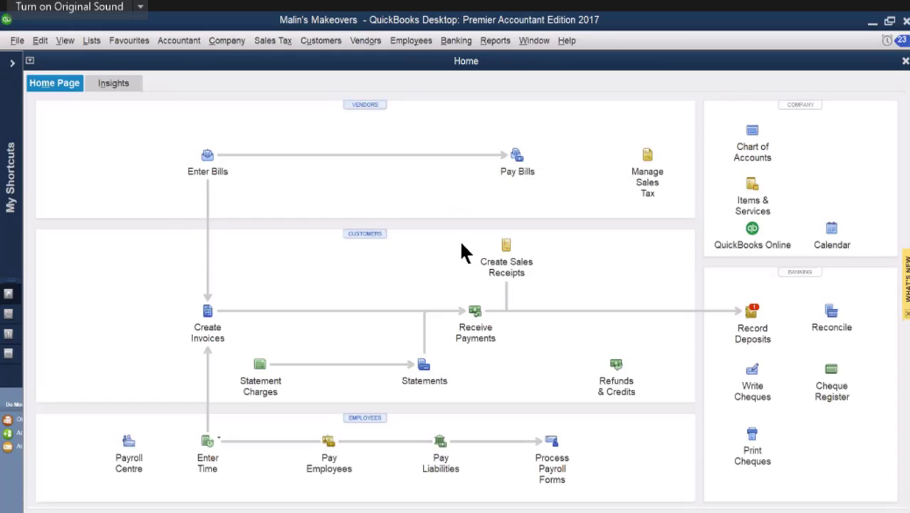
Step: Open the standard Balance Sheet report and review it from the assets through the liabilities and equity
left_click(491, 47)
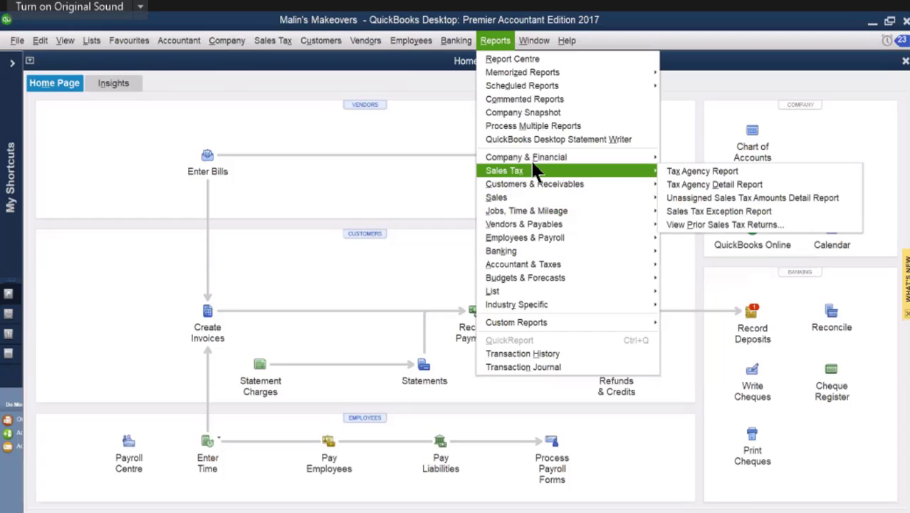
mouse_move(574, 159)
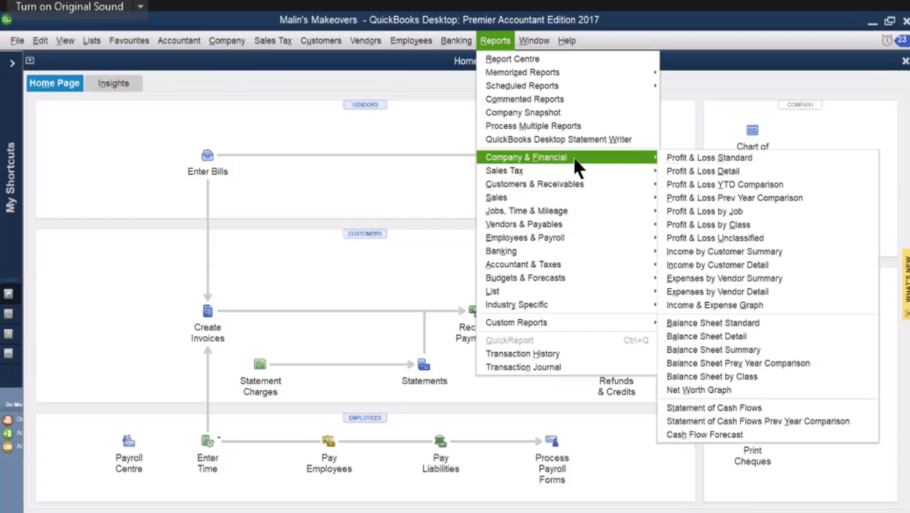
left_click(730, 325)
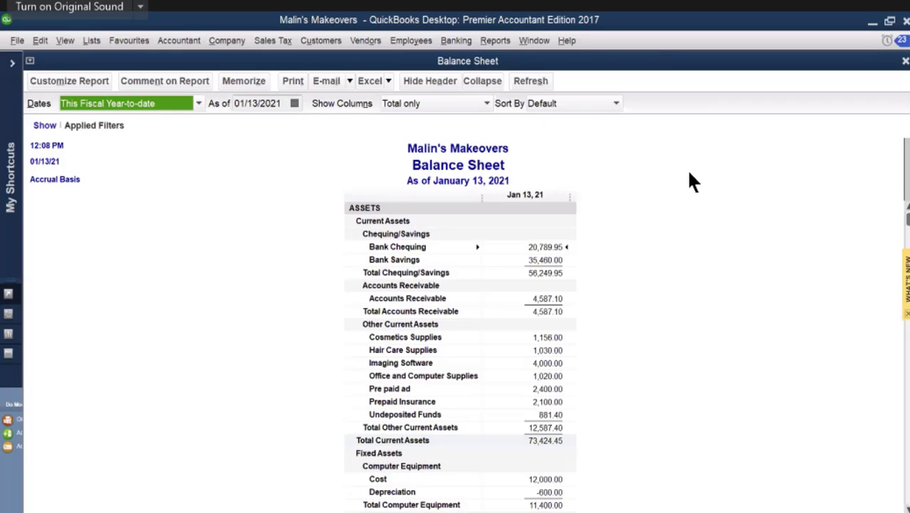
scroll(690, 173, "down", 8)
scroll(689, 173, "down", 6)
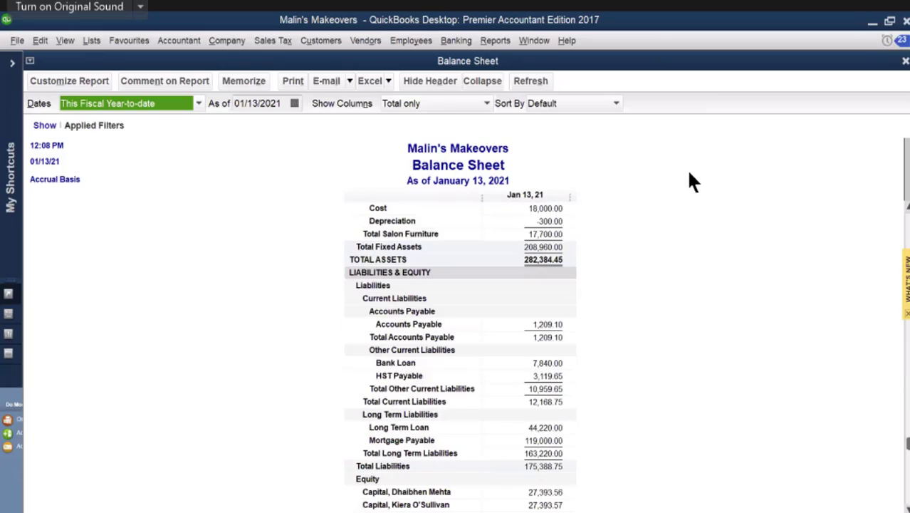